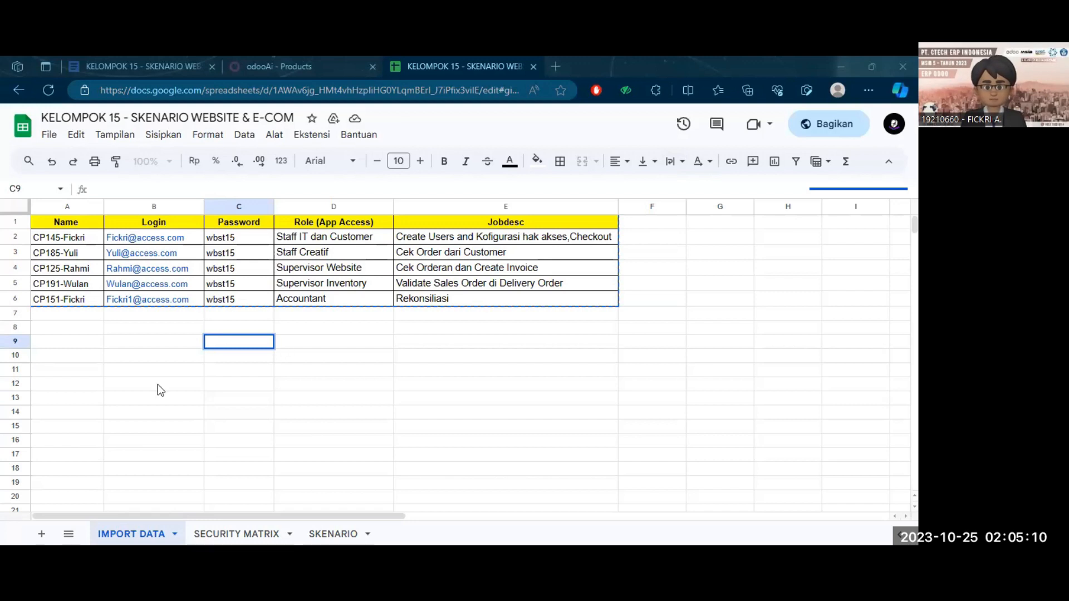
Step: Change the code prefix of the name in cell A6 of the IMPORT DATA sheet to CP145
click(116, 355)
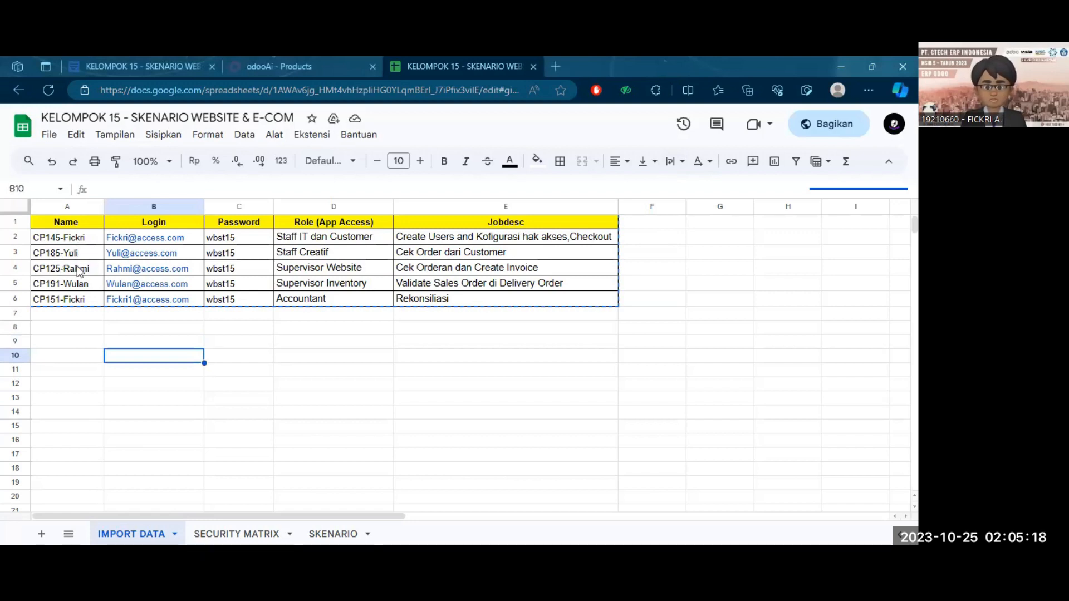
double_click(57, 299)
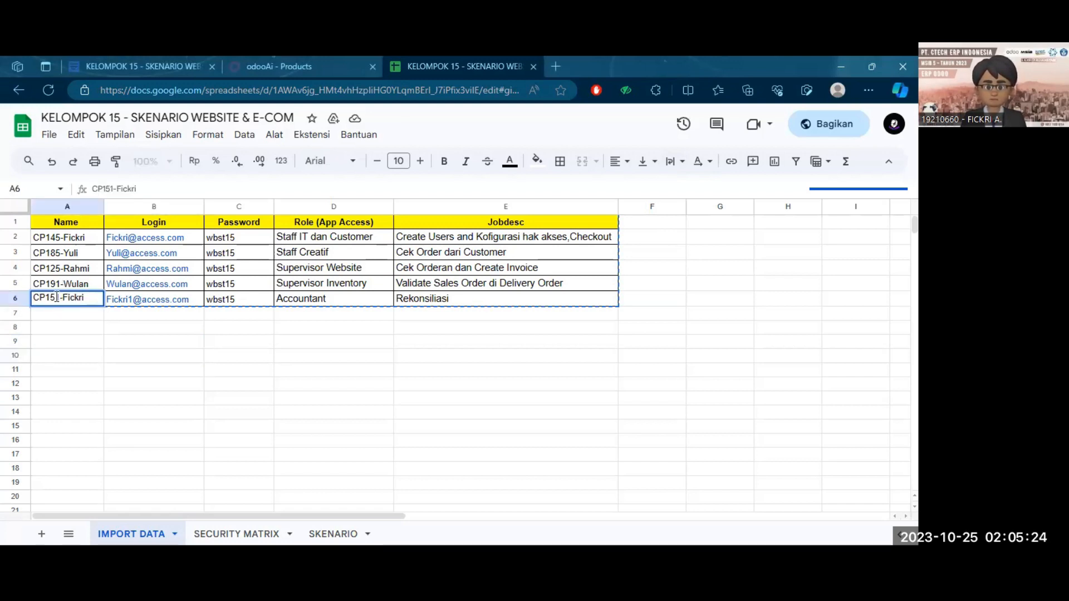
click(57, 297)
key(BackSpace)
text(4)
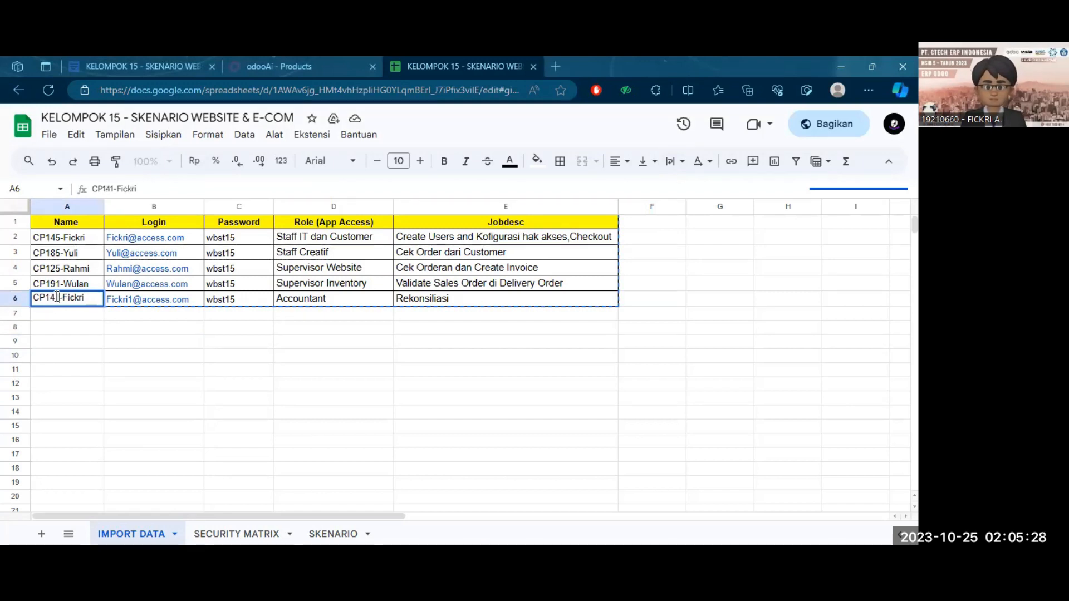
key(Delete)
text(5)
click(99, 376)
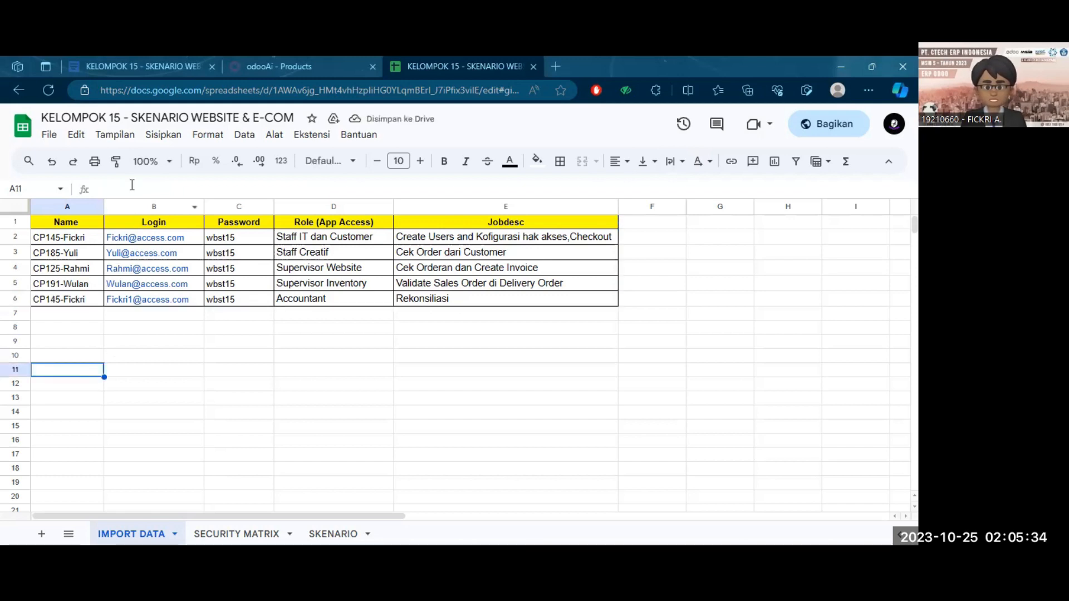
Step: Switch to the Odoo Inventory products list and search the products for 15
click(299, 58)
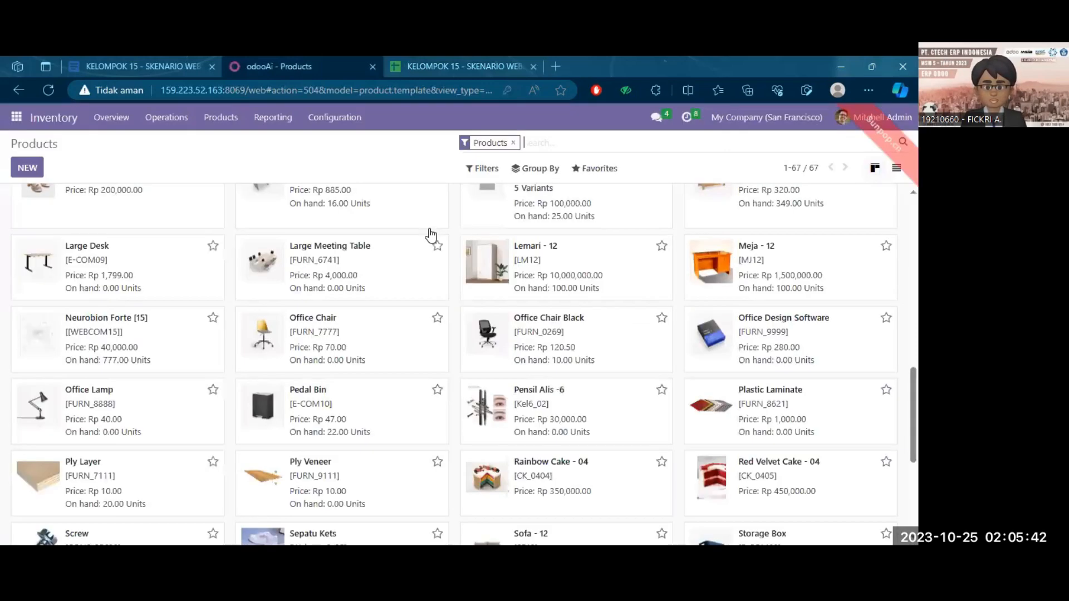
key(alt+Tab)
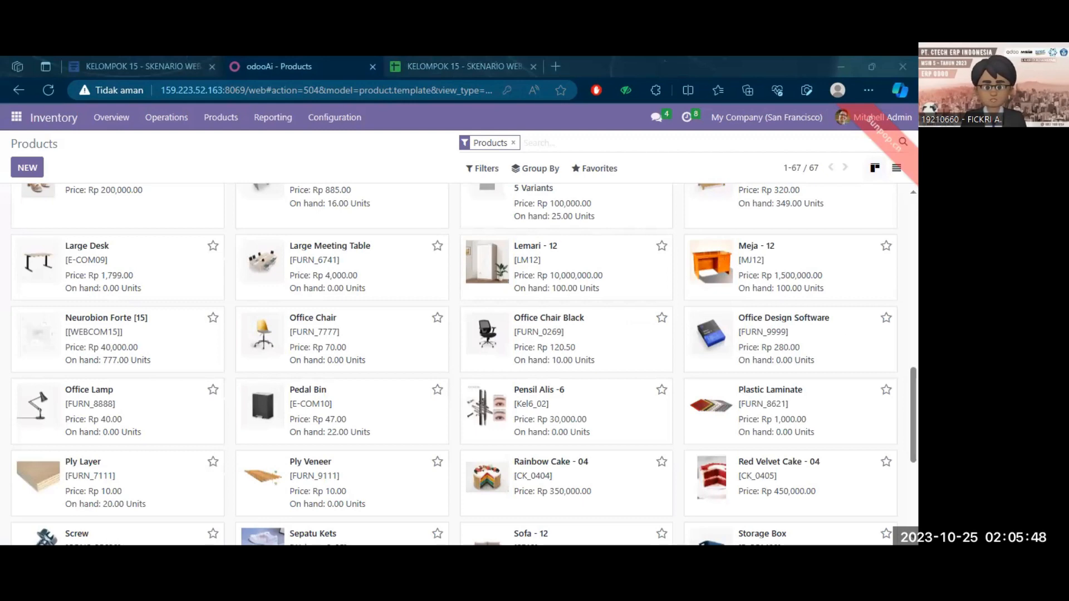
drag(913, 415, 913, 247)
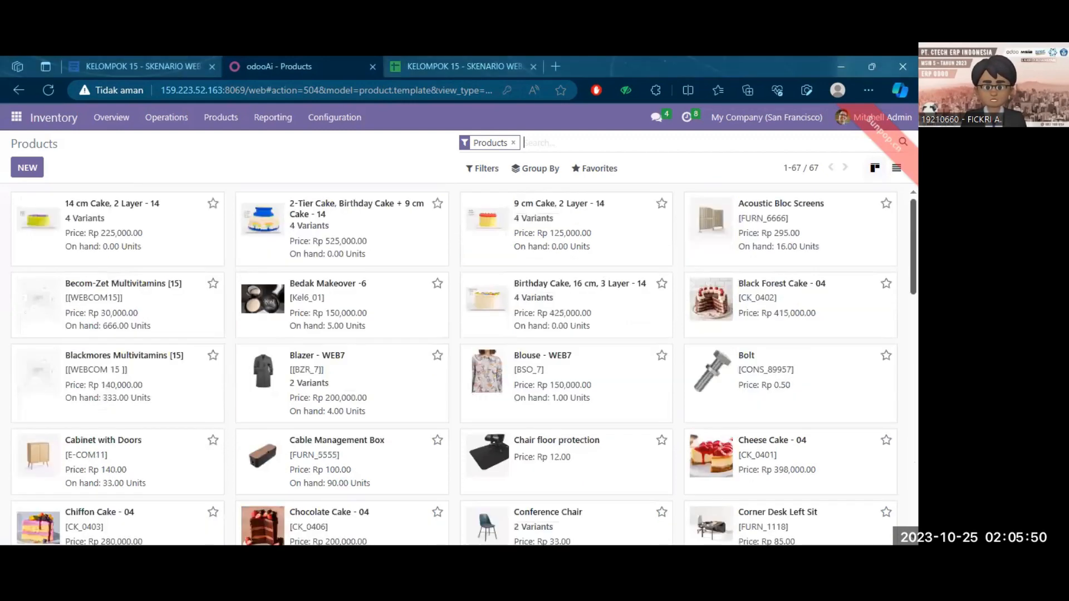
click(716, 146)
text(15)
key(Return)
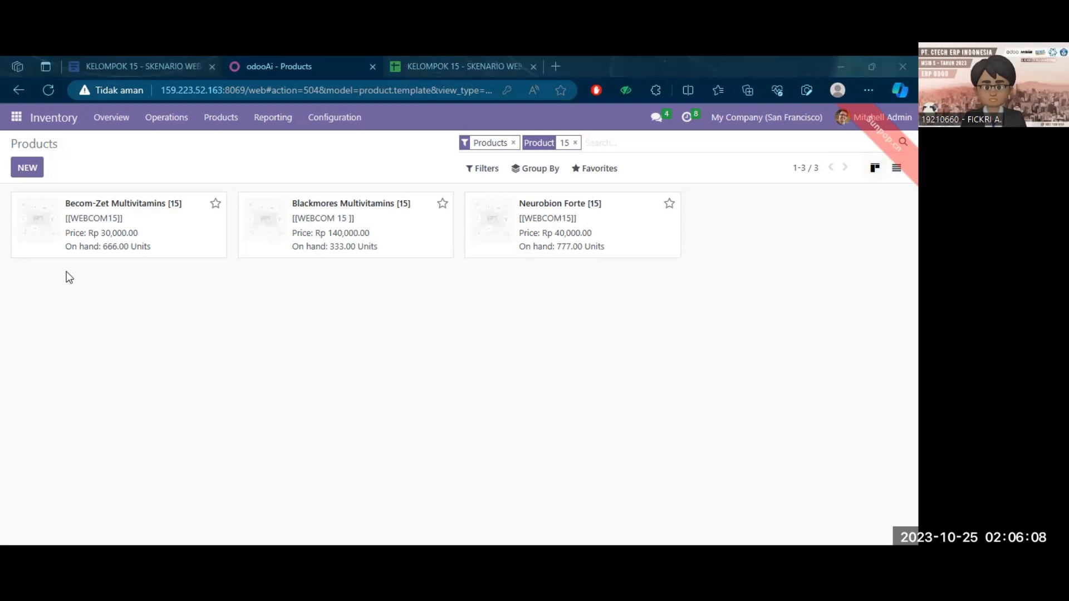
Step: Upload the BECOM ZET MULTIVITAMIN picture from the IMAGE OBAT folder as the Becom-Zet Multivitamins [15] product image and save the product
click(46, 216)
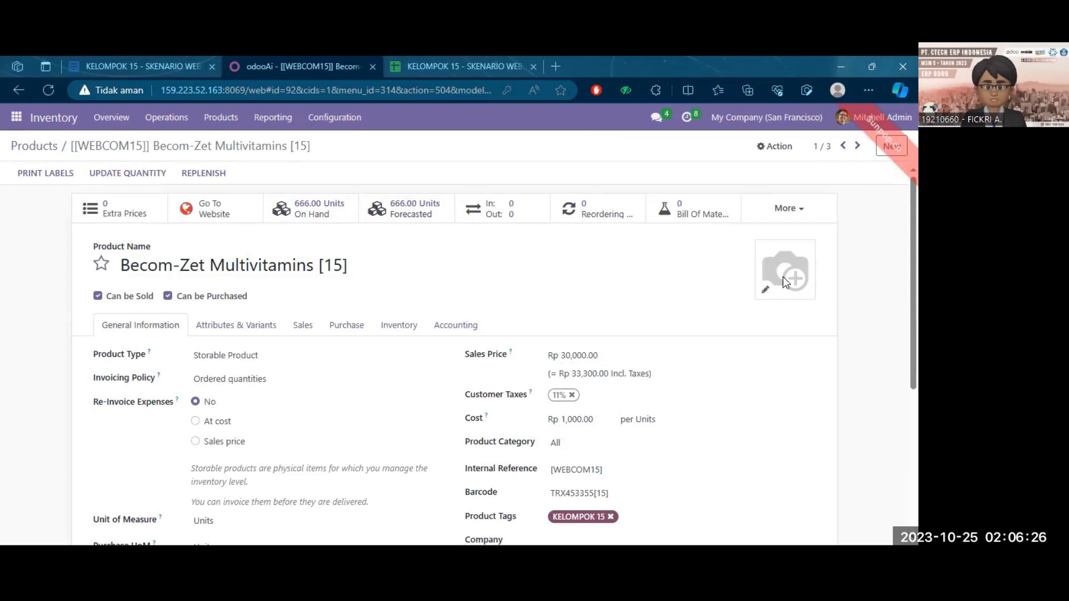
mouse_move(770, 295)
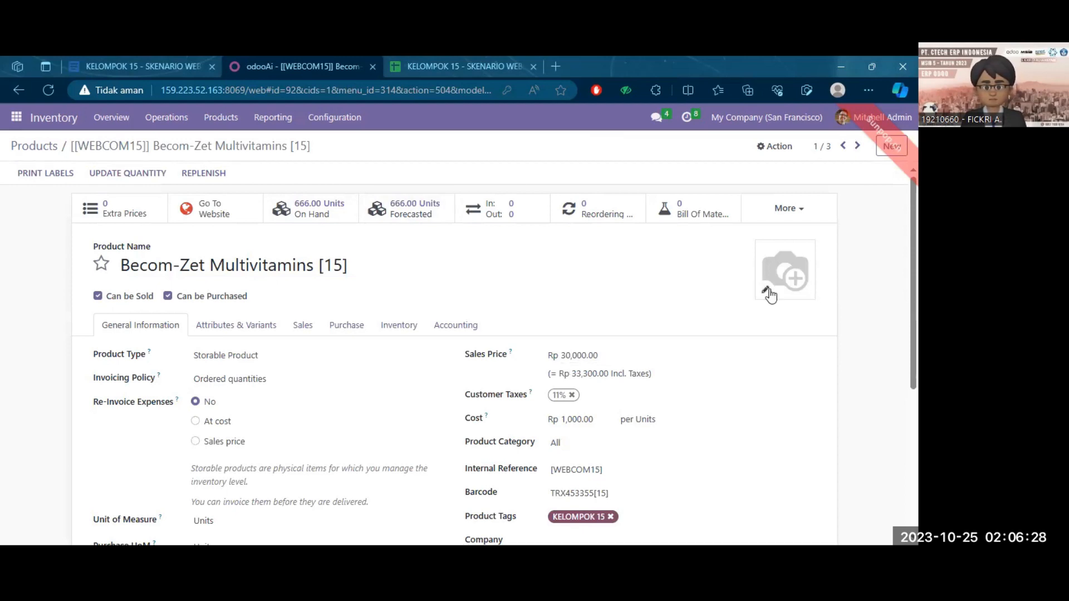
click(770, 290)
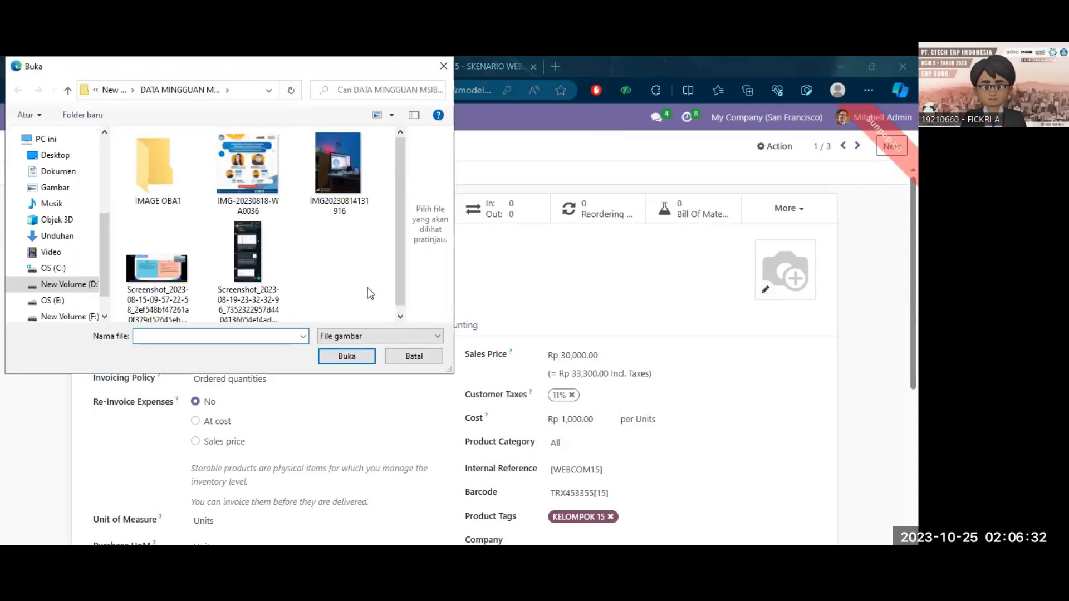
double_click(160, 183)
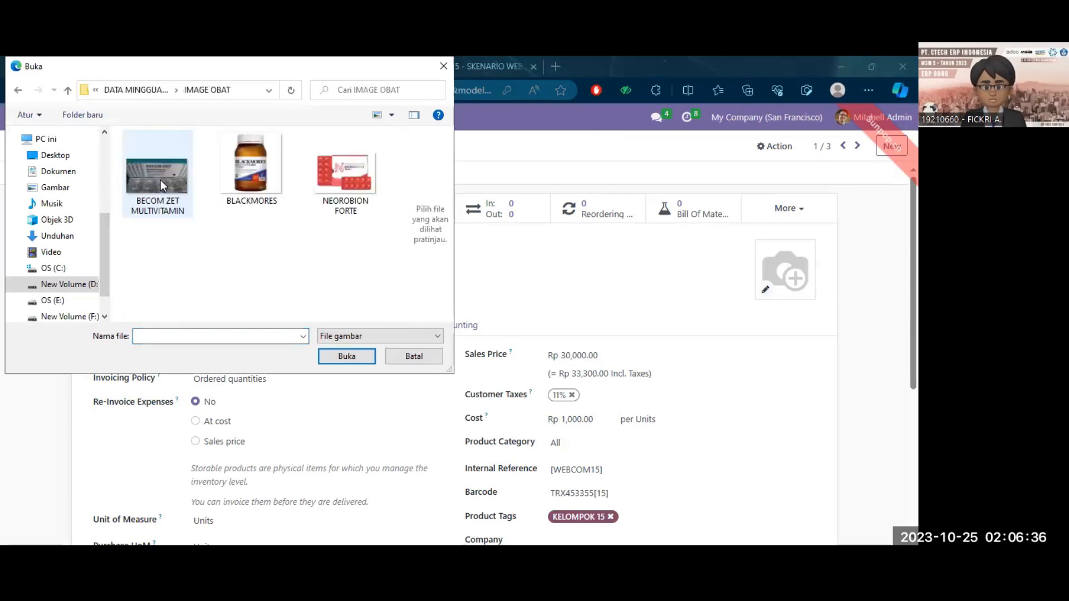
click(161, 204)
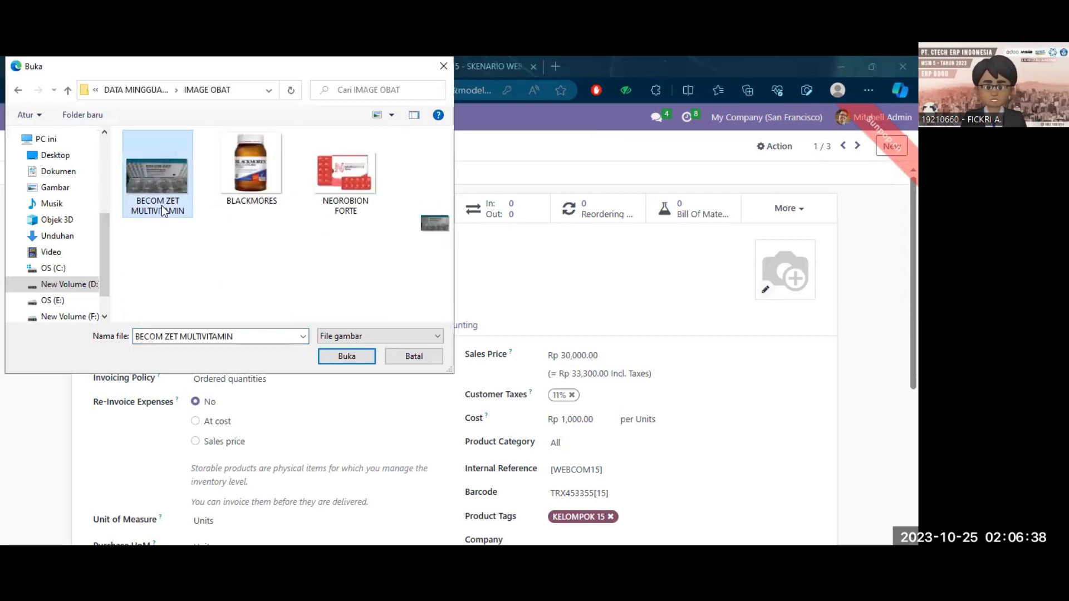
click(356, 358)
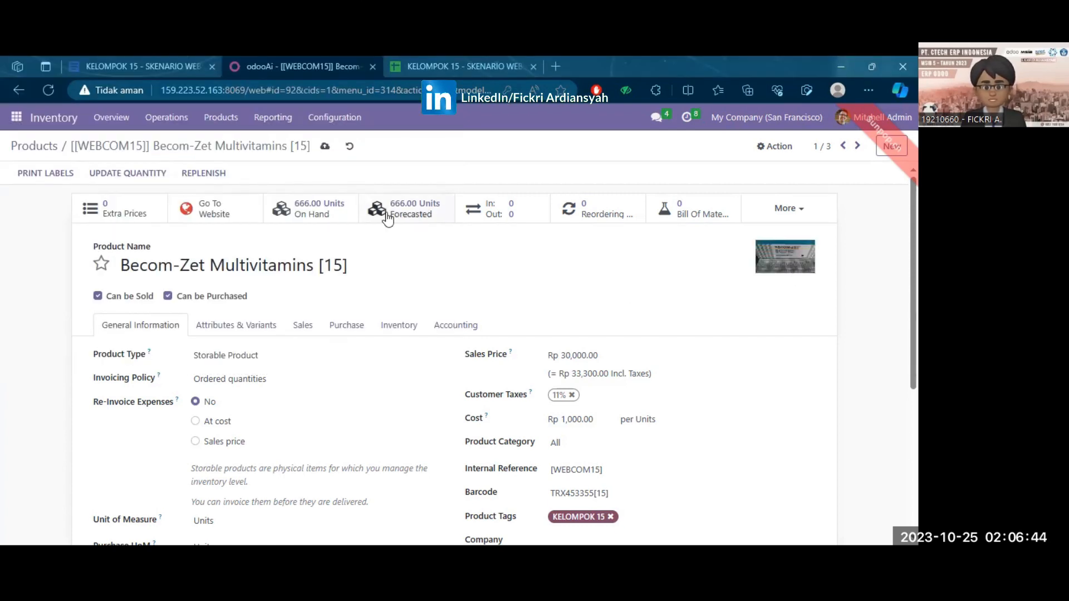
click(325, 146)
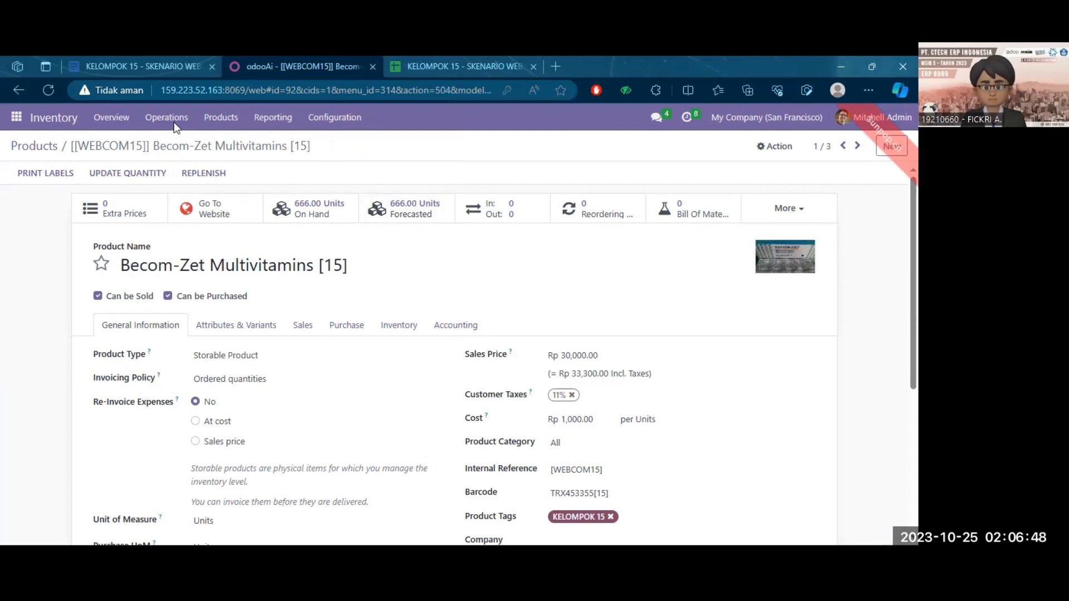
Step: Set the BLACKMORES picture as the product image of Blackmores Multivitamins [15] and save the record
click(49, 157)
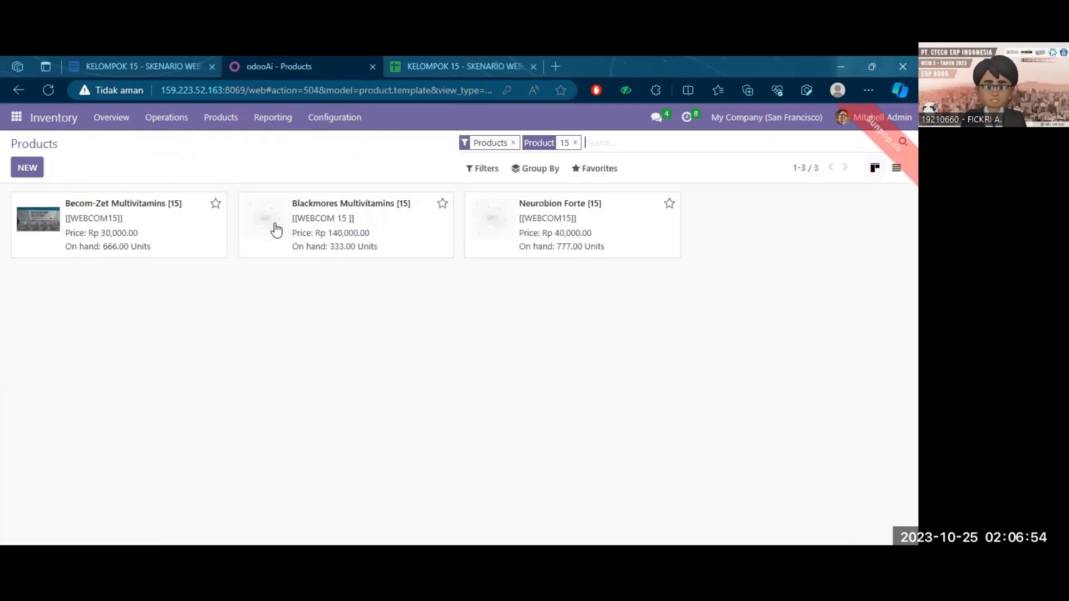
click(276, 230)
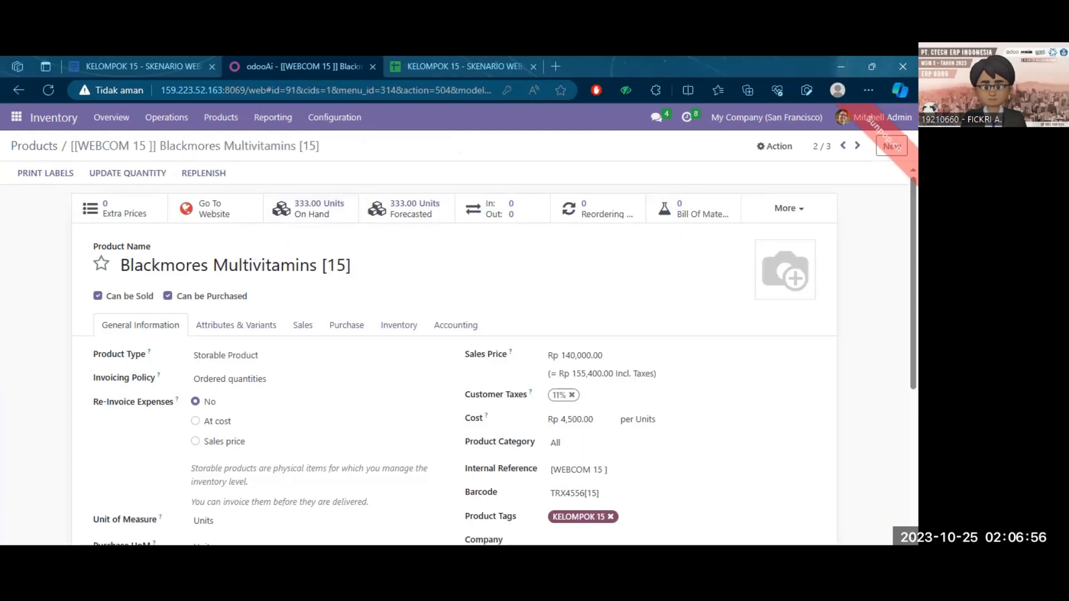
mouse_move(767, 291)
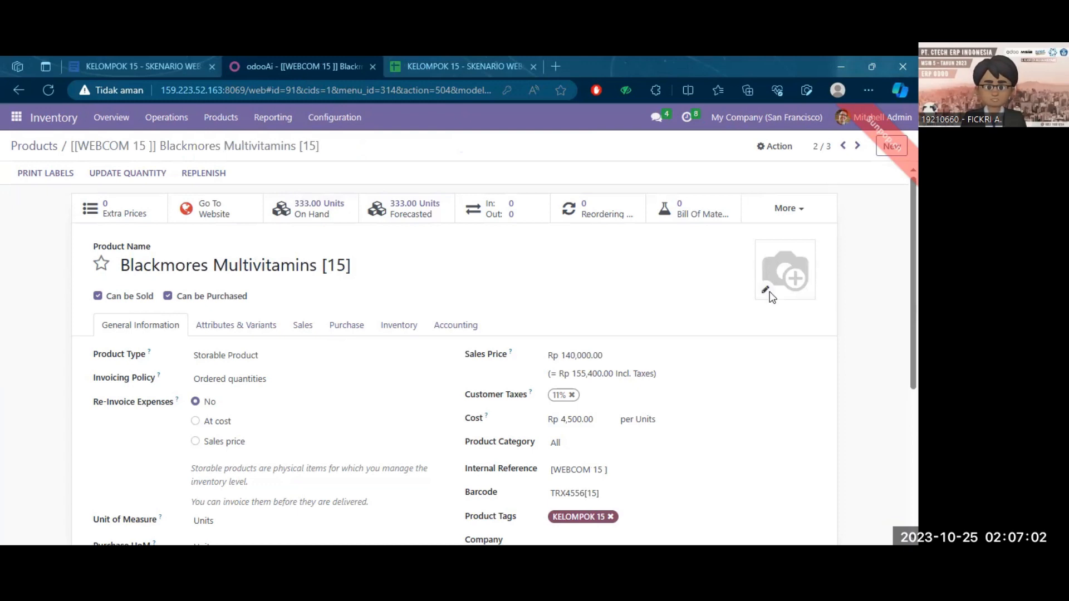
click(771, 297)
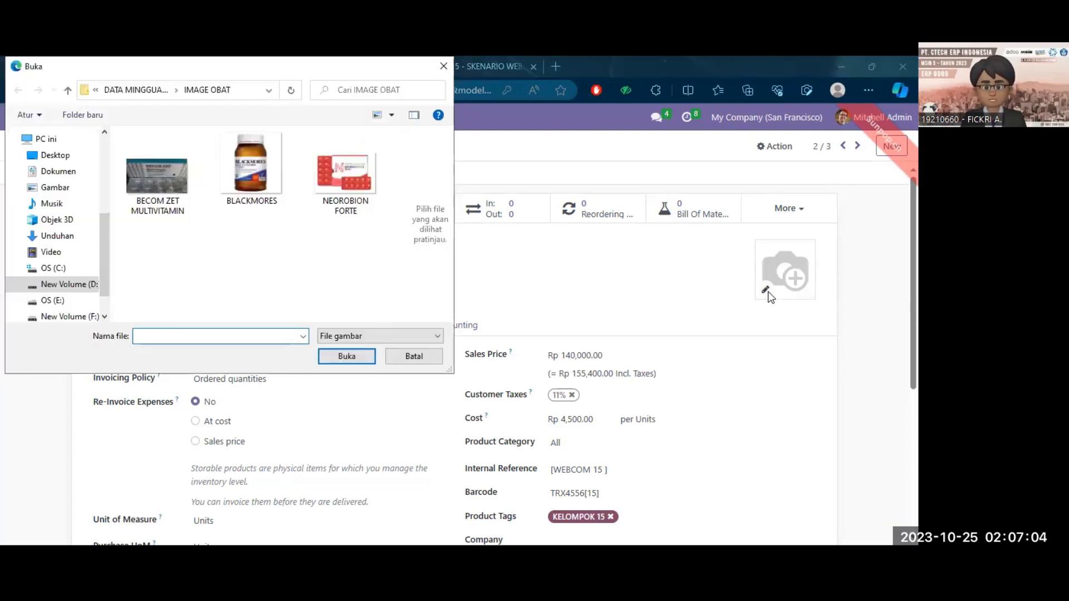
click(258, 164)
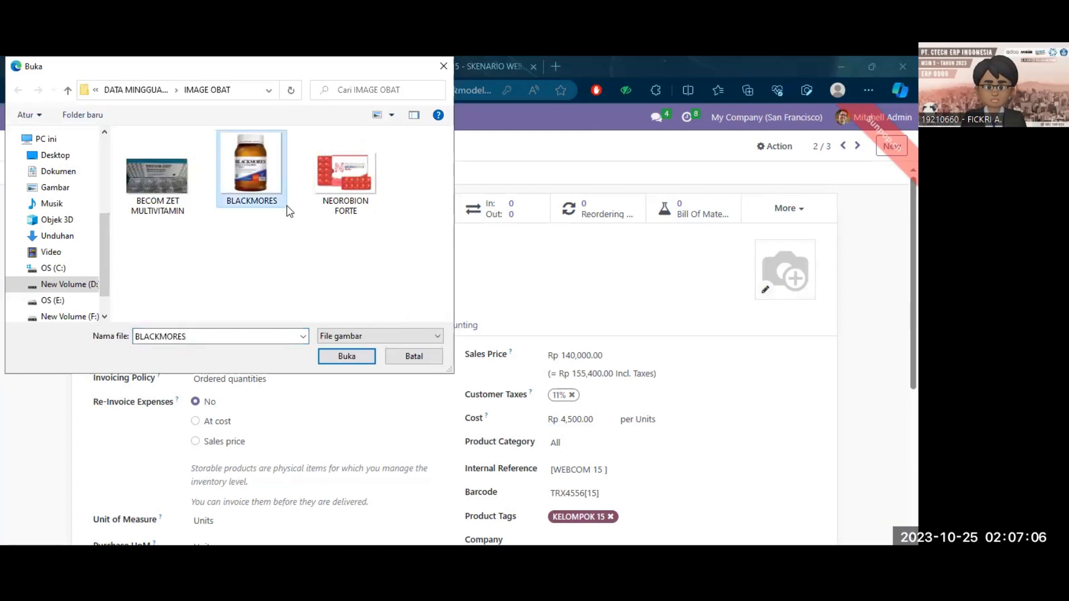
click(347, 355)
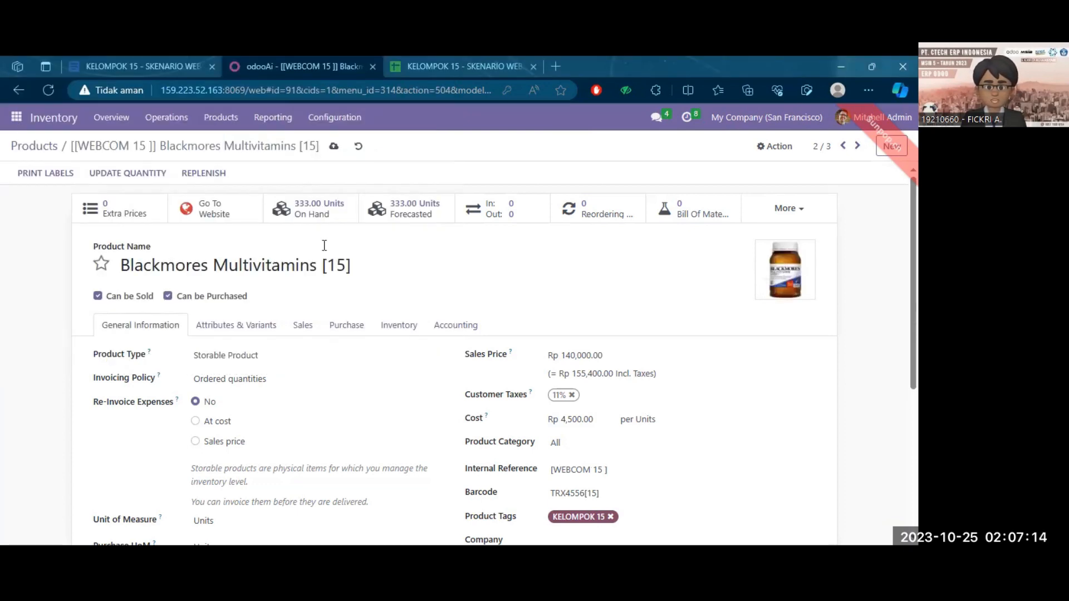
click(334, 147)
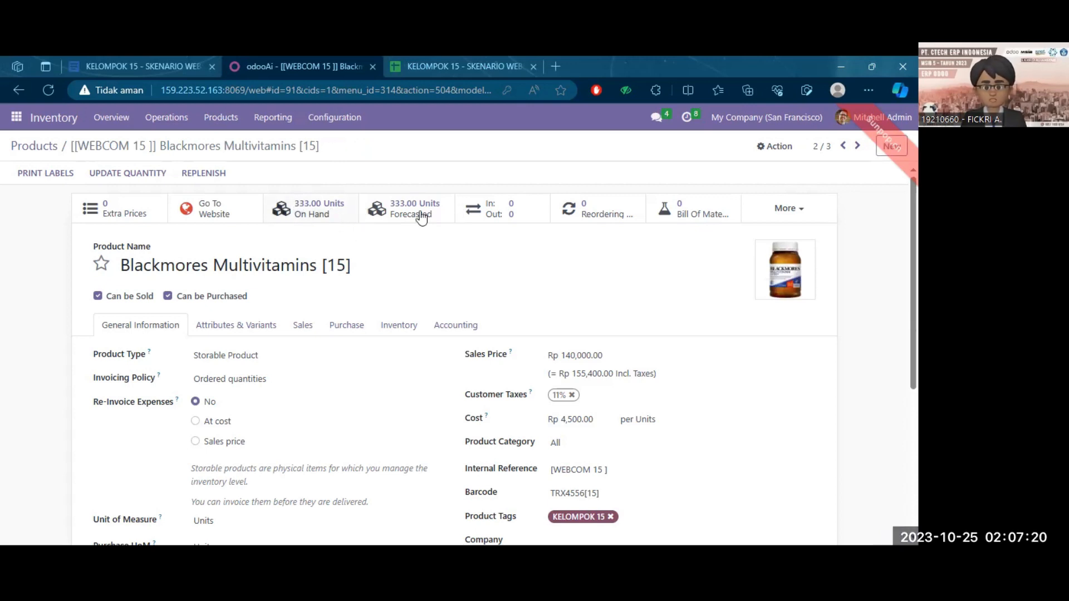
Step: Add the NEOROBION FORTE picture as the image of the Neurobion Forte [15] product and save it
click(54, 157)
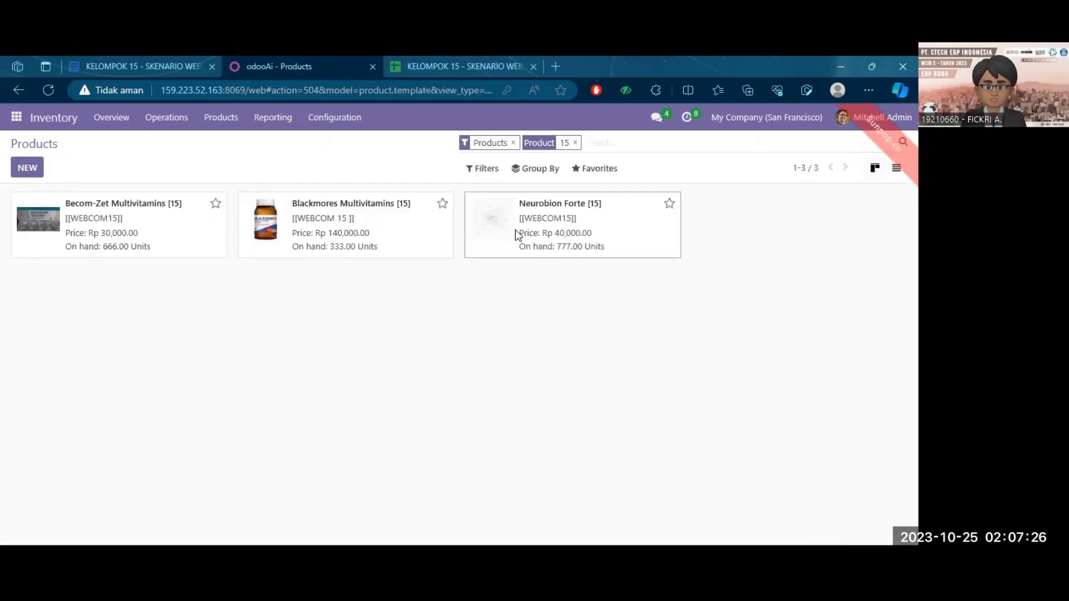
click(518, 235)
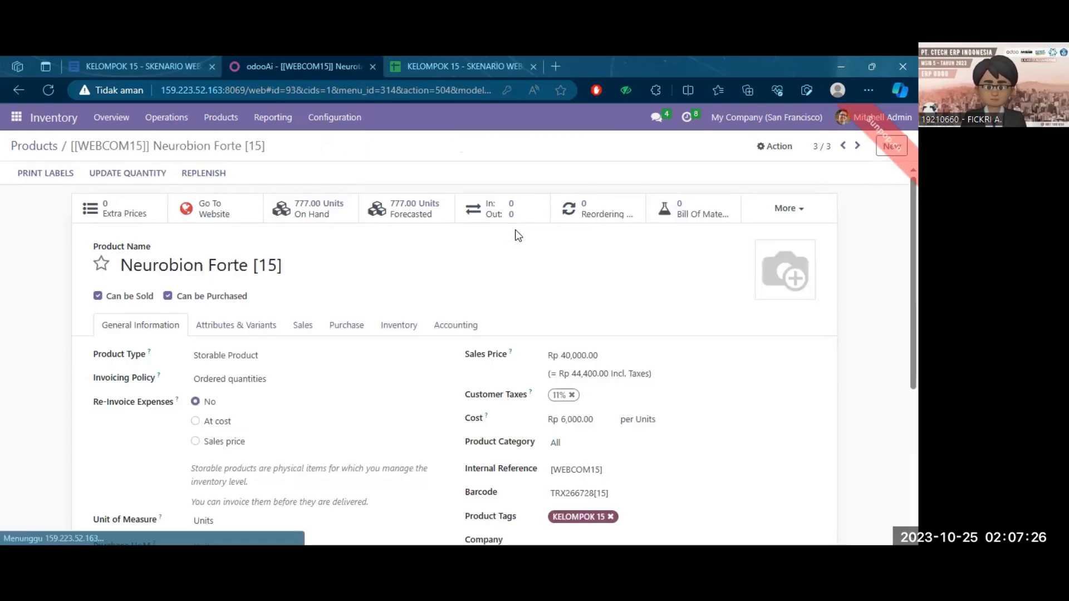
click(766, 291)
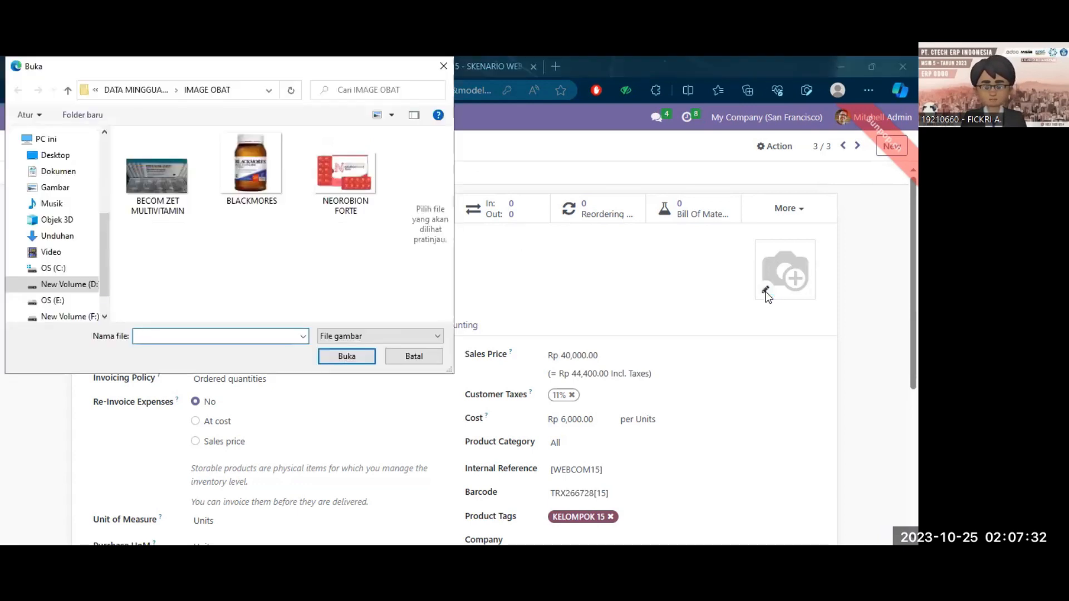
click(350, 169)
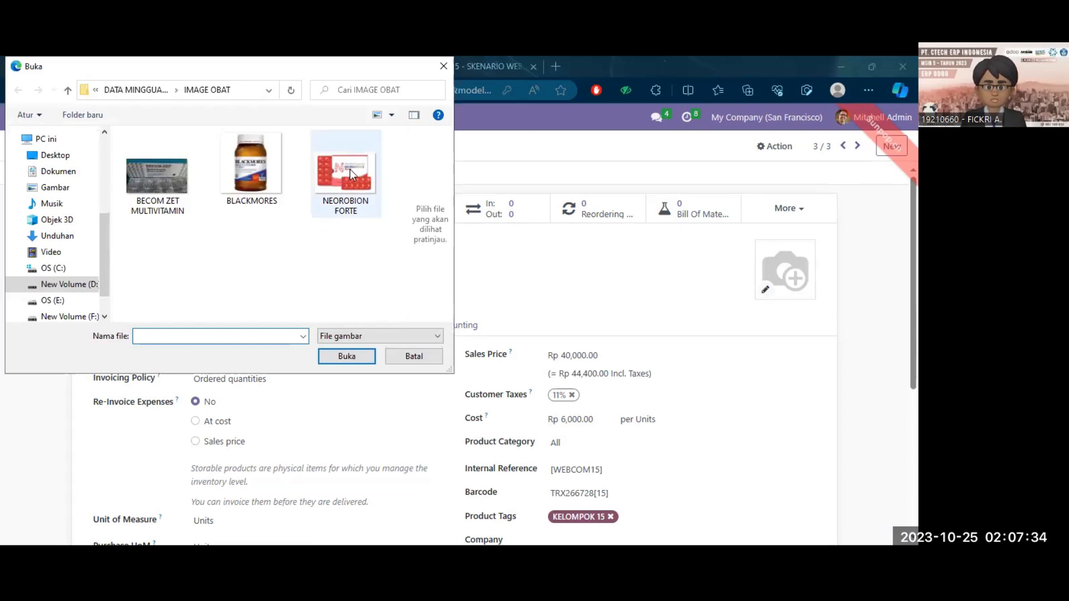
click(366, 357)
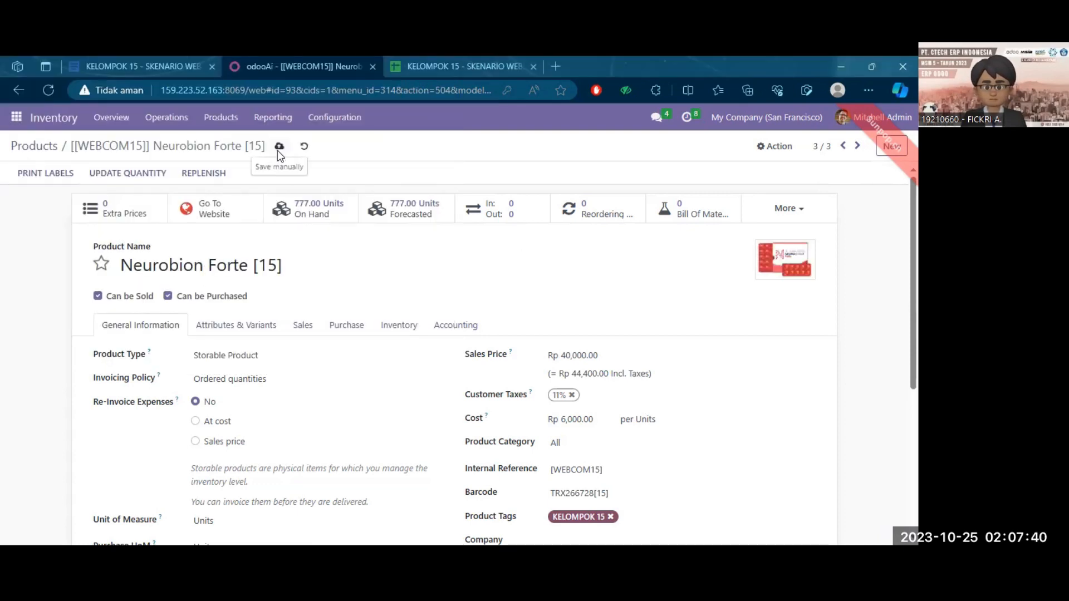
click(278, 150)
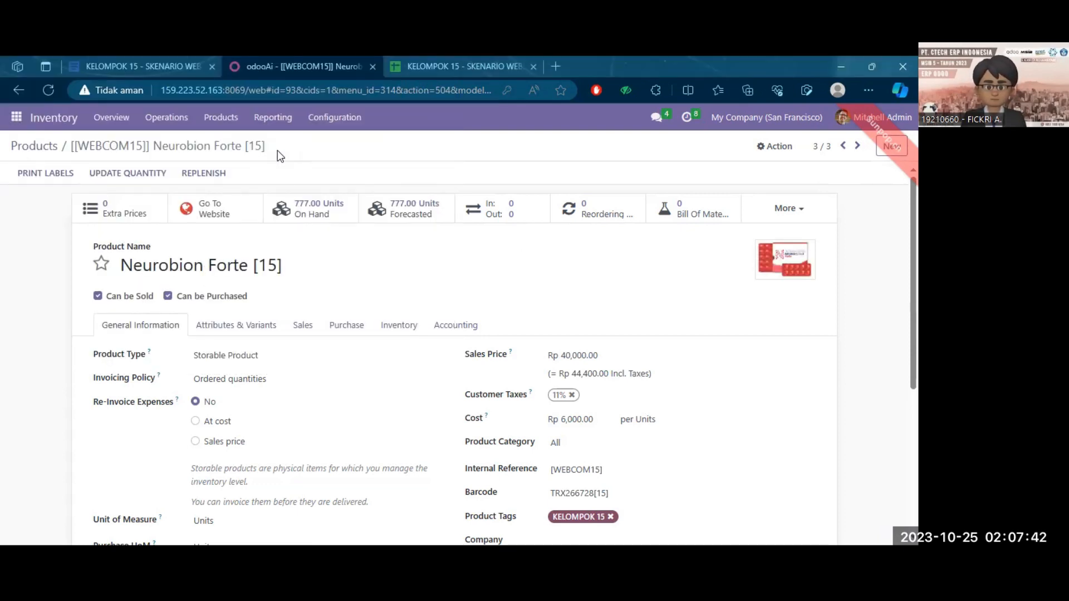
Step: Open the list of managed users in Settings and search the user names for 15
click(35, 148)
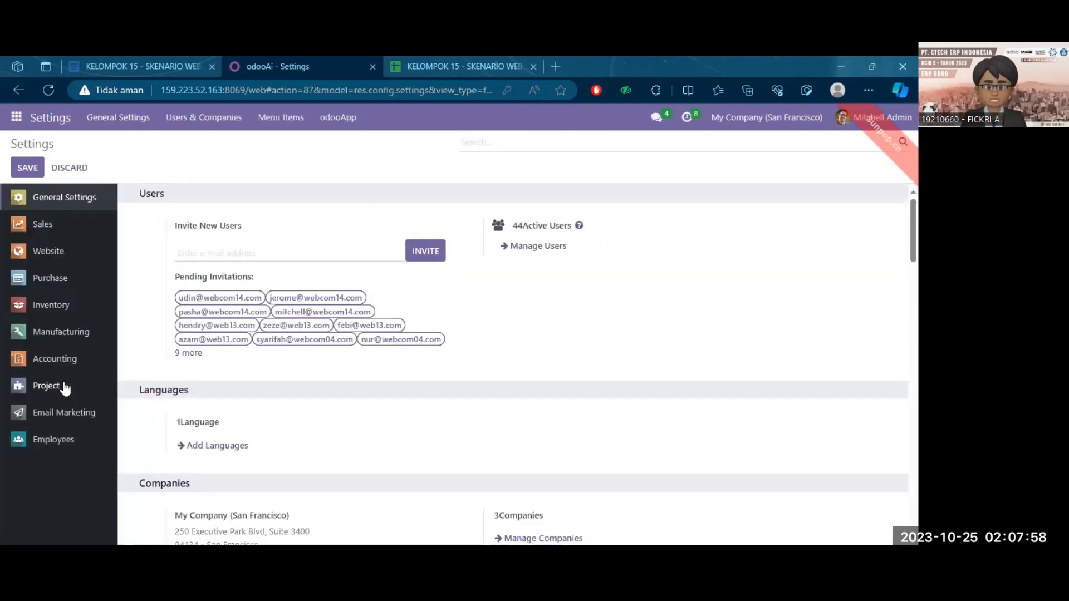
click(513, 247)
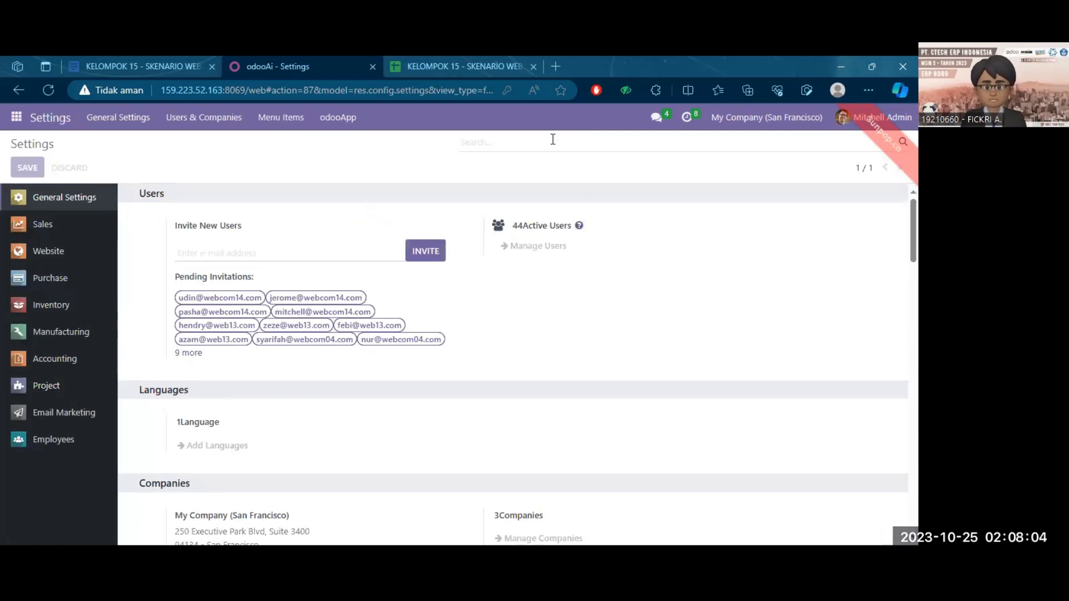
text(15)
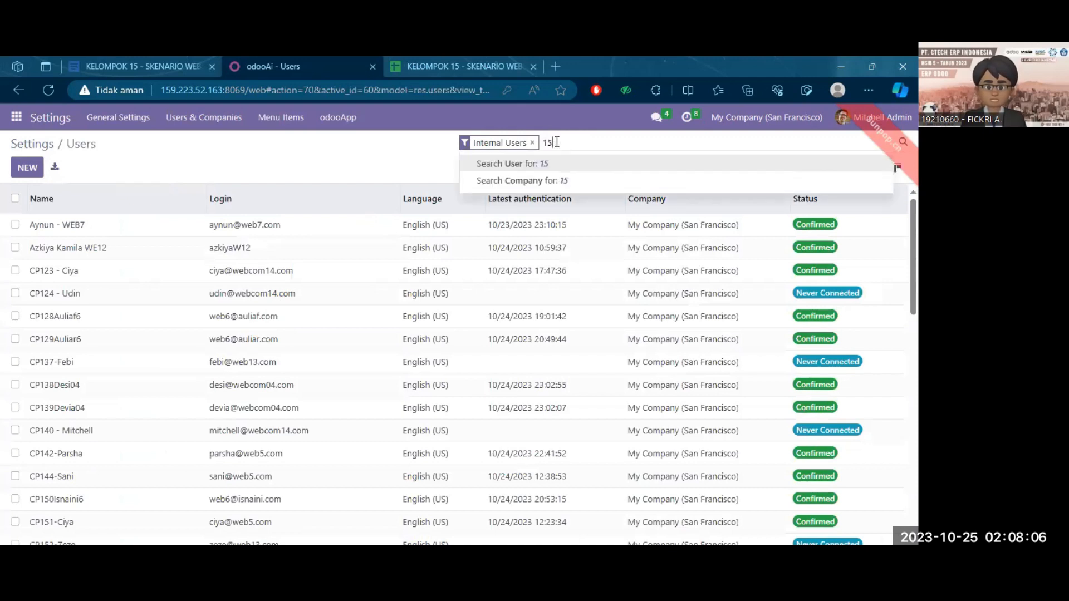
key(Return)
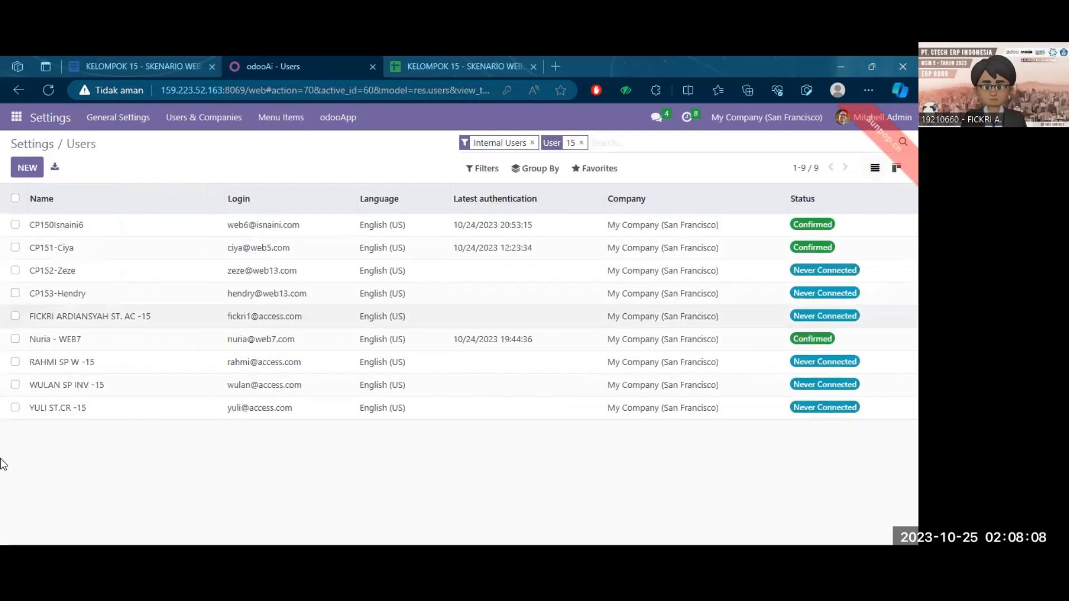
Step: Select the four users whose names end in "-15" in the filtered user list
click(16, 317)
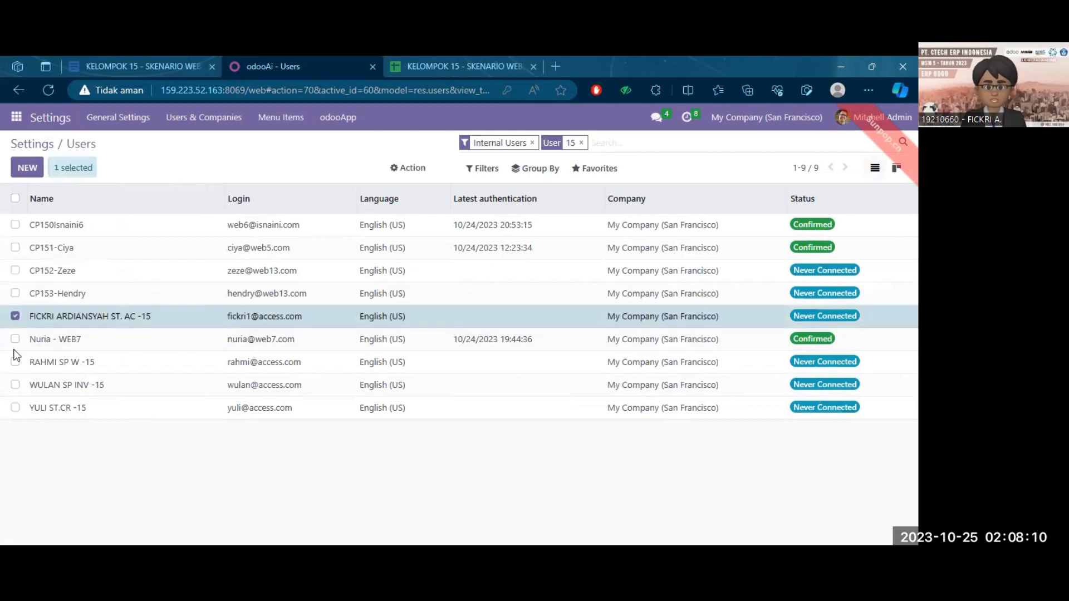
click(15, 362)
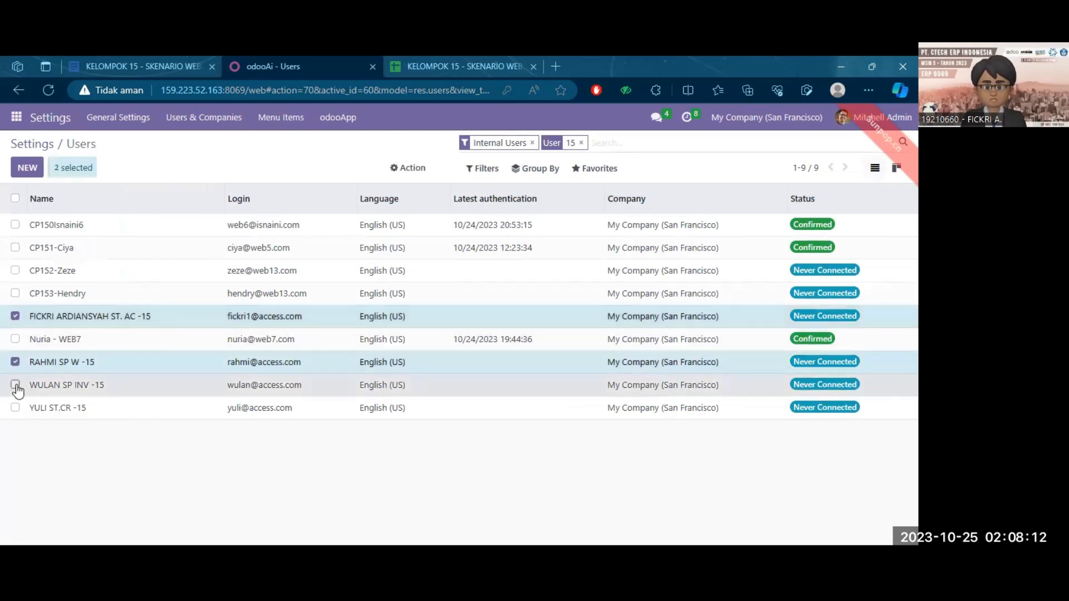
click(15, 385)
click(15, 408)
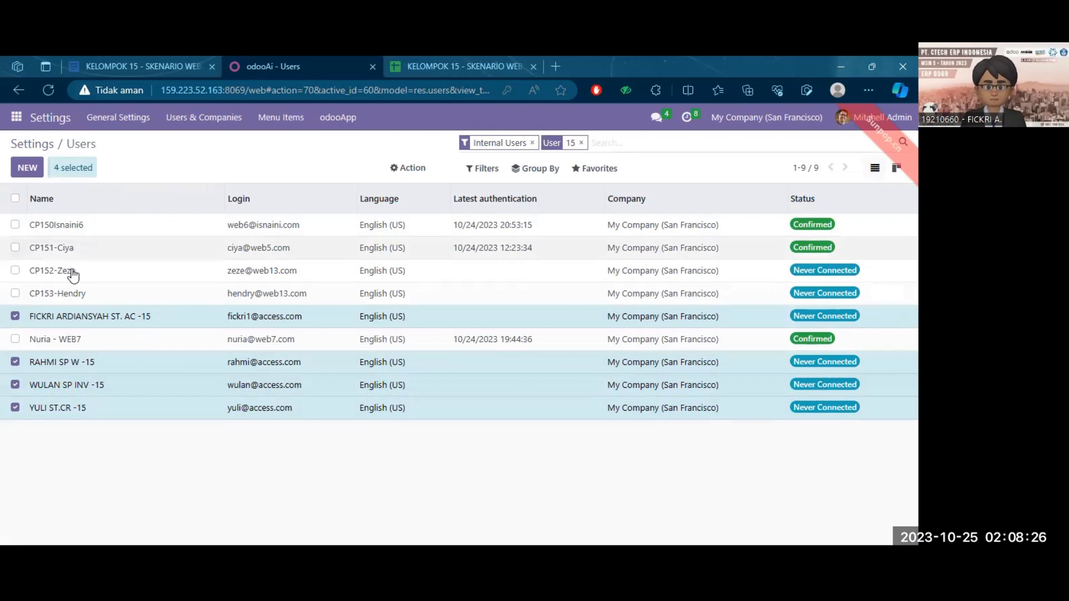
Step: Deselect the four users whose names end in "-15" in the filtered user list
click(15, 316)
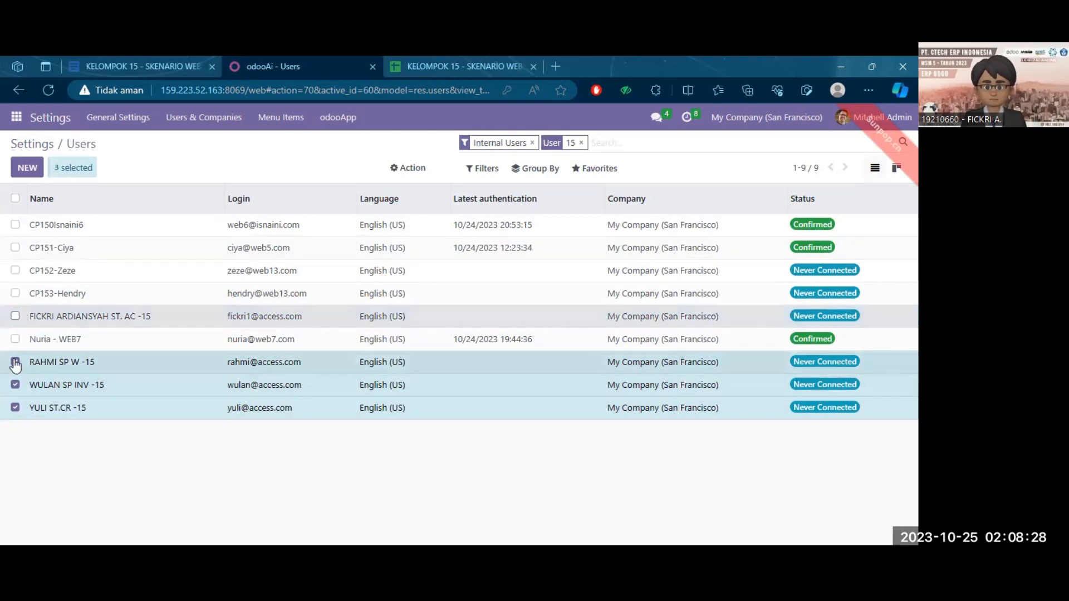
click(15, 362)
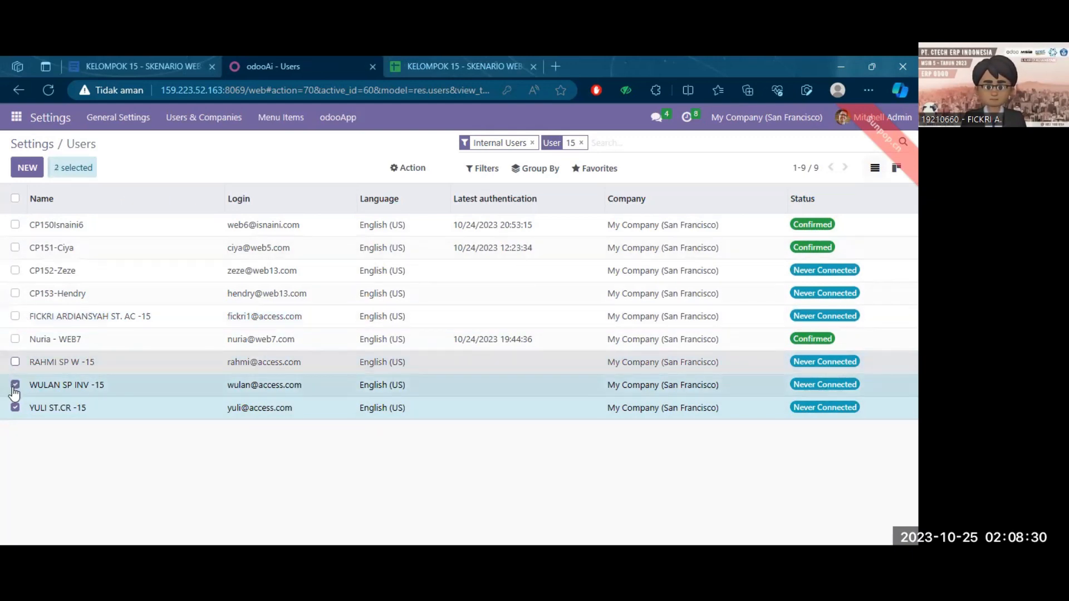
click(15, 385)
click(16, 408)
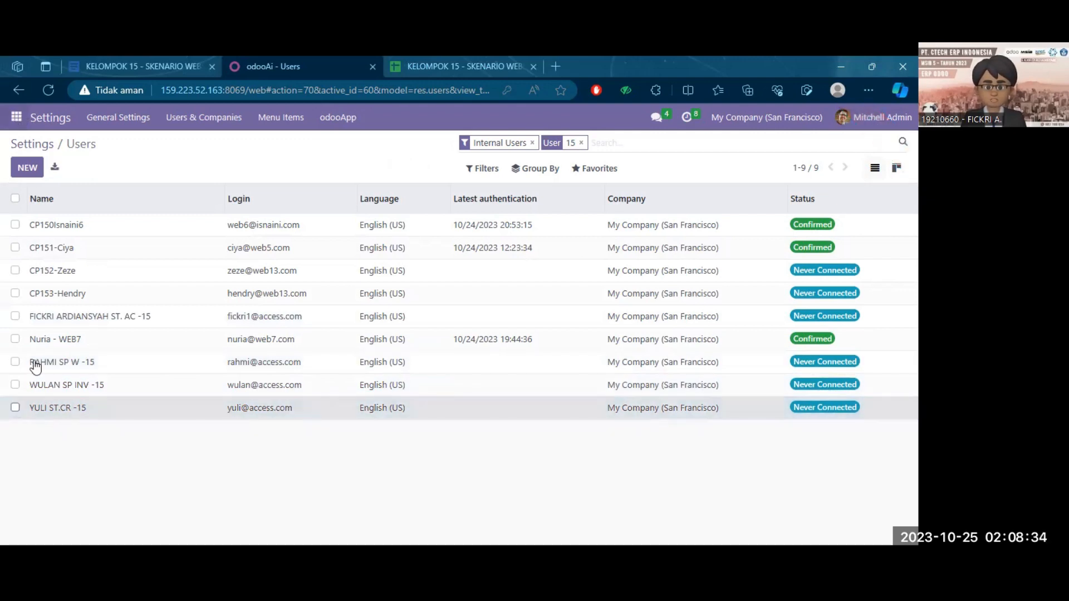
Step: Go to Discuss and create a new channel named WEBCOM15
click(34, 145)
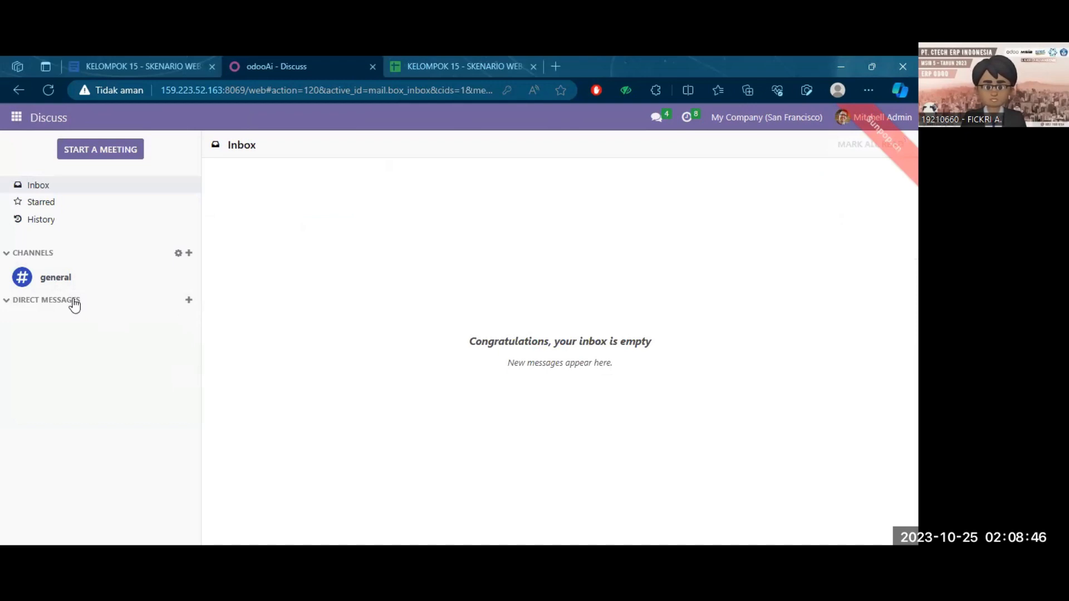
click(189, 253)
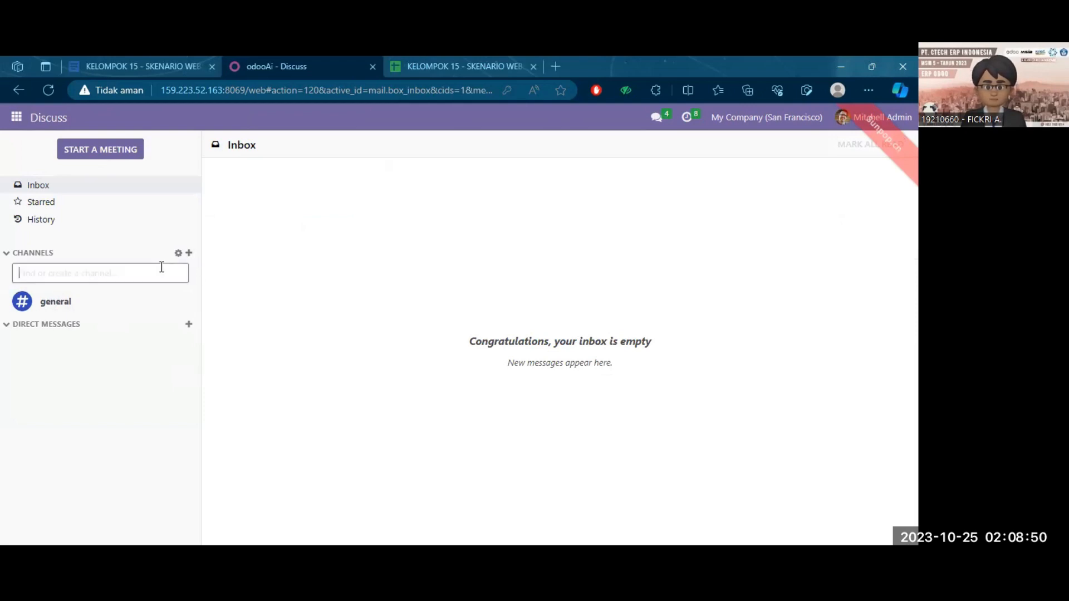
text(WE)
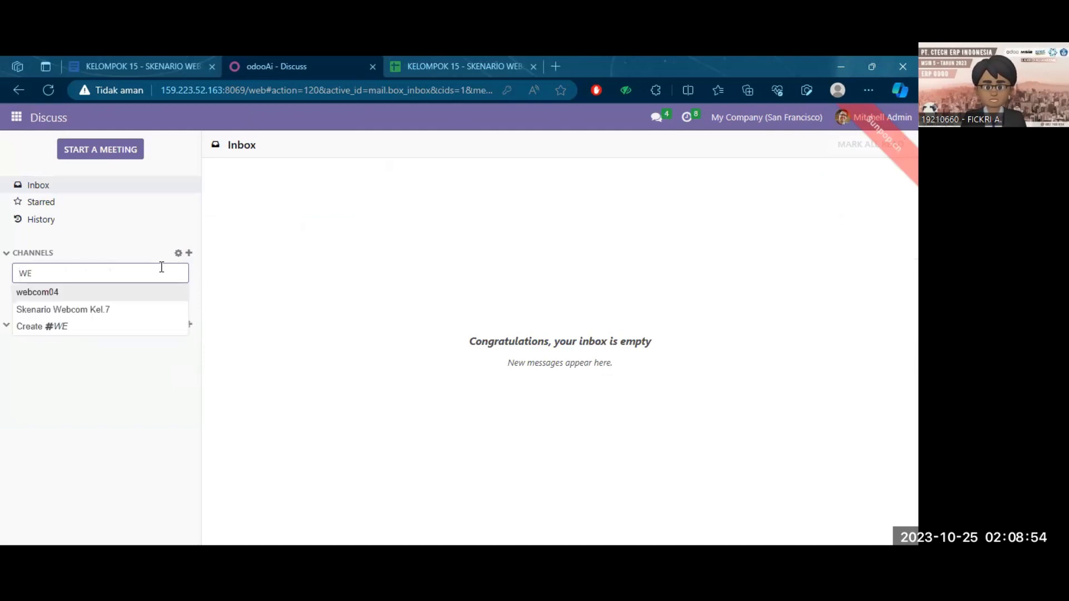
text(BCOM15)
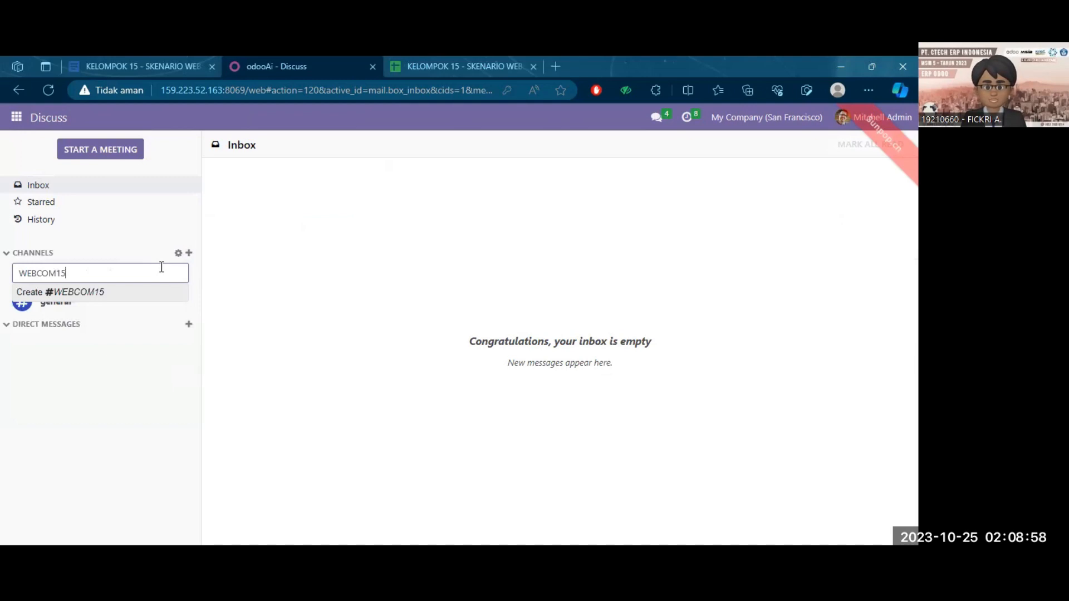
key(Return)
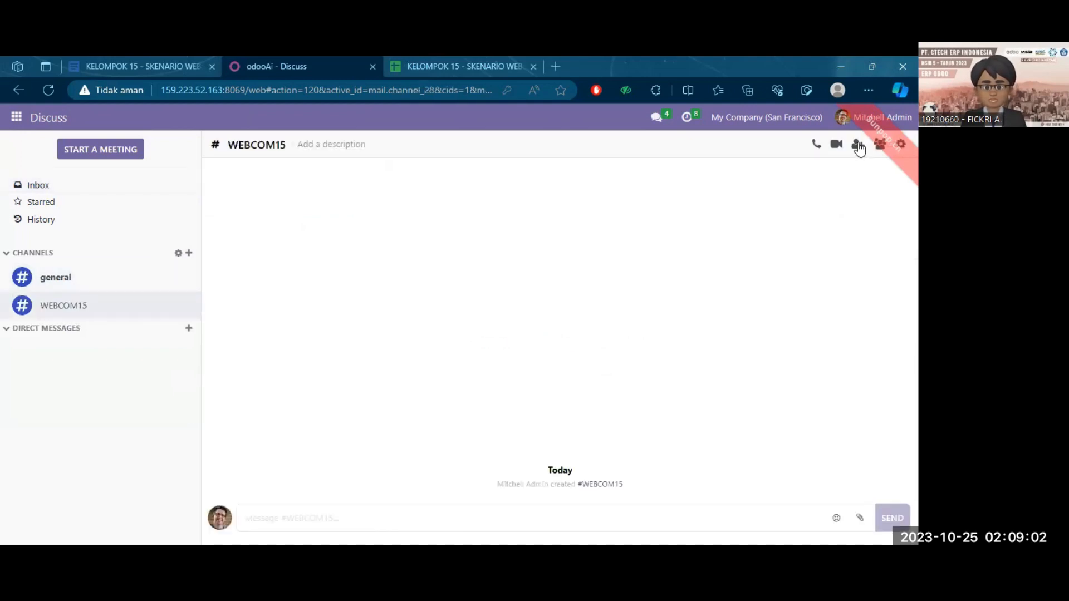
Step: Search the people to invite for 15 and invite the four users ending in "-15" to the WEBCOM15 channel
click(860, 146)
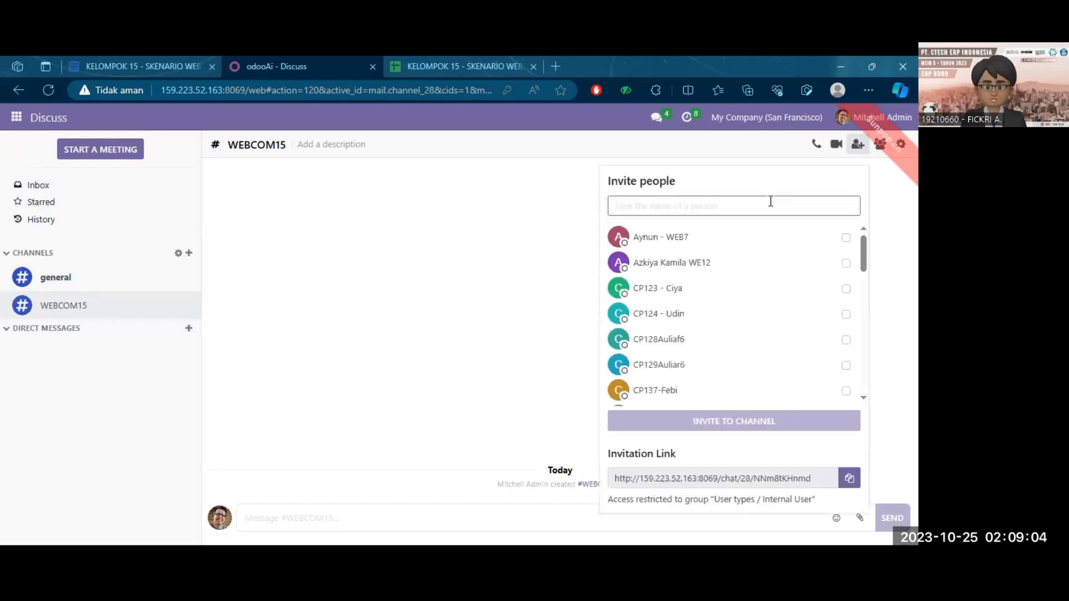
text(15)
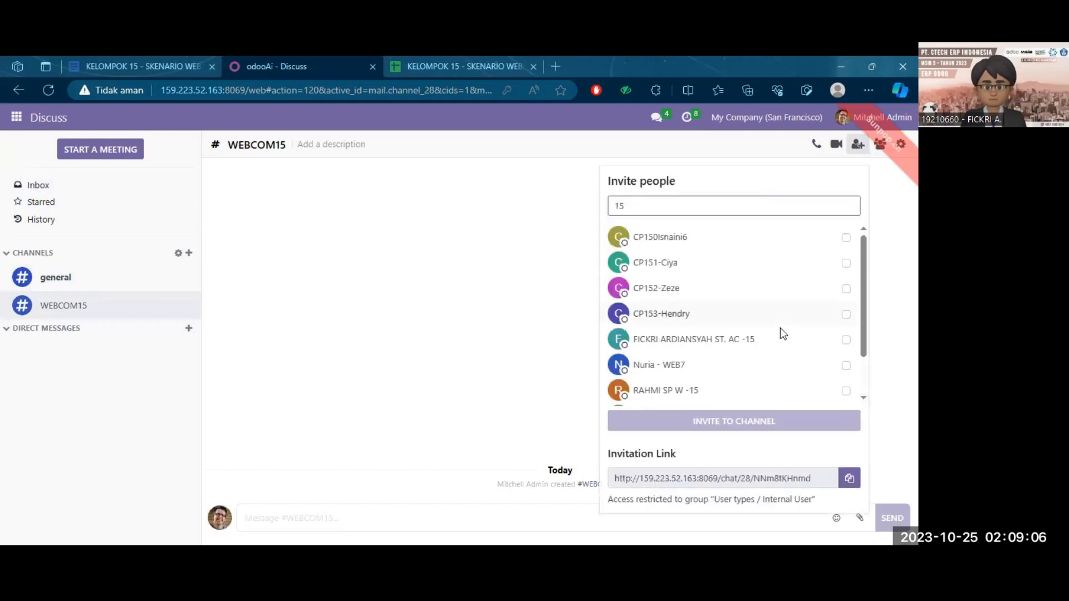
click(846, 340)
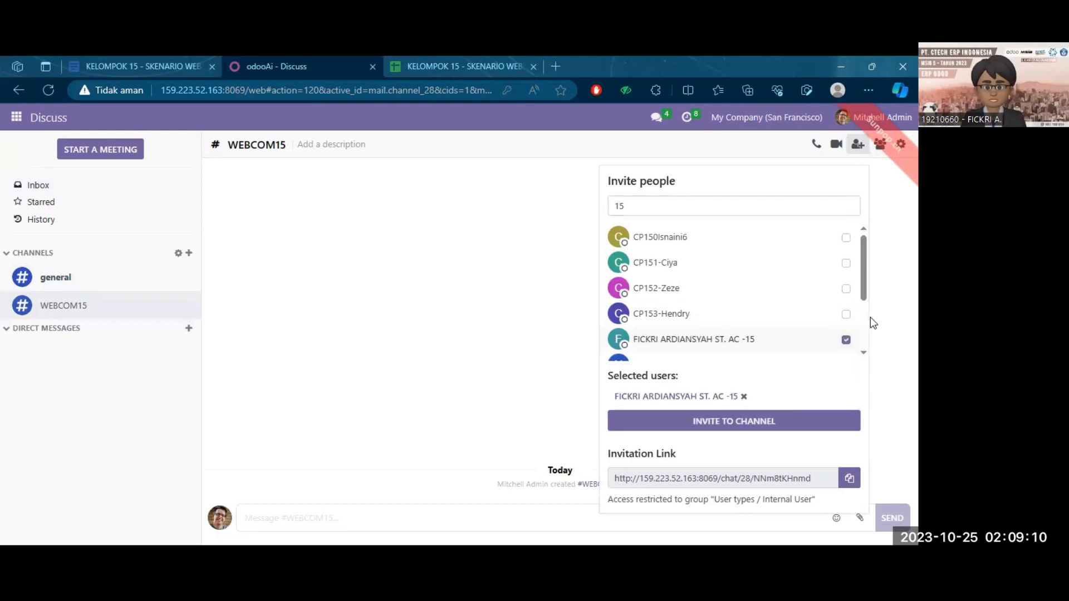
scroll(870, 329, down, 2)
scroll(863, 351, down, 1)
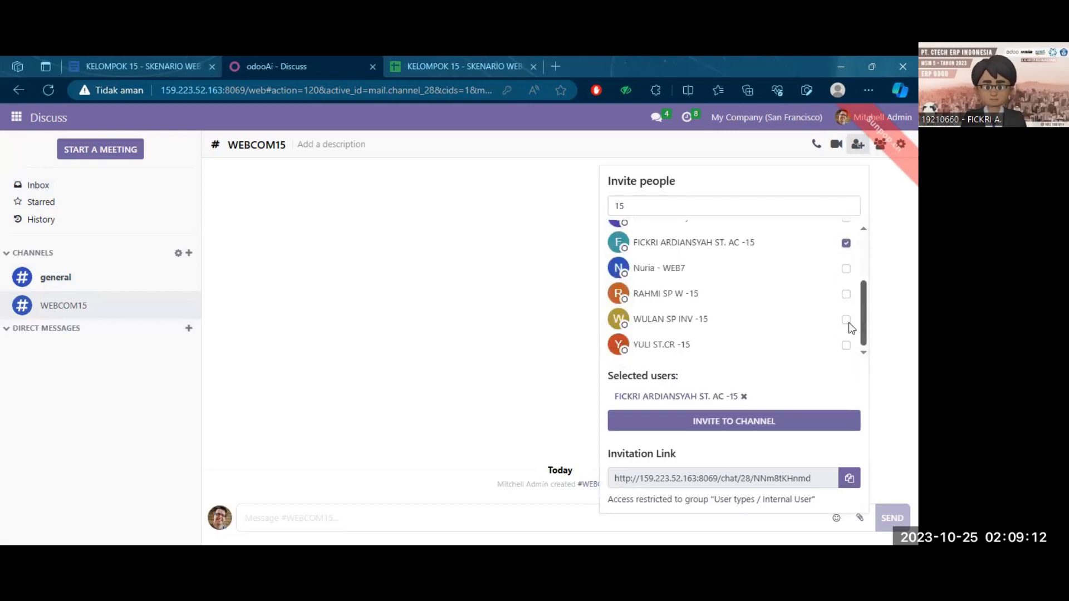
click(847, 296)
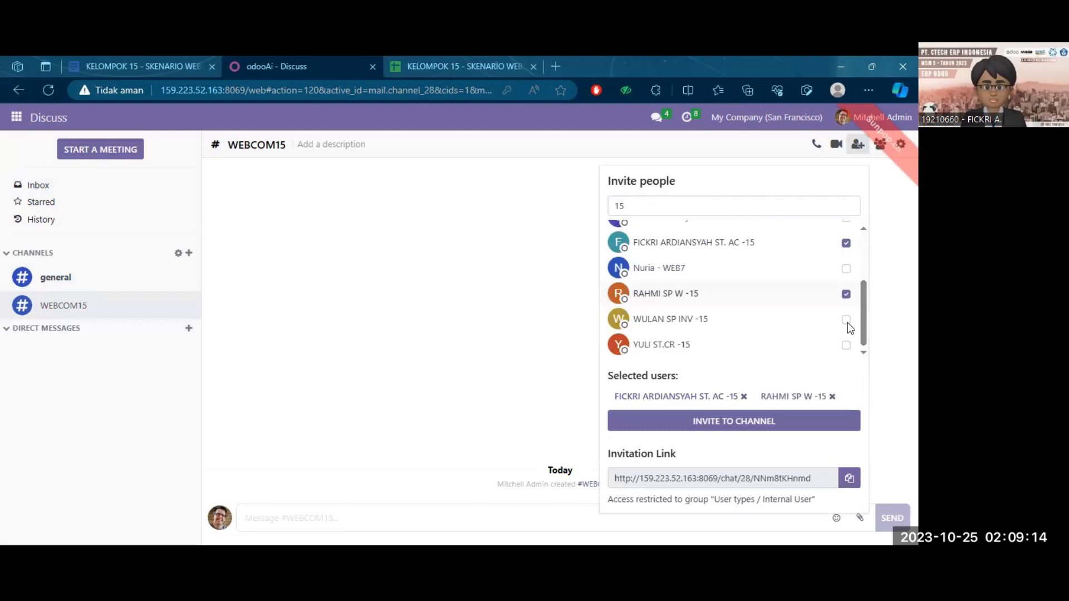
click(846, 320)
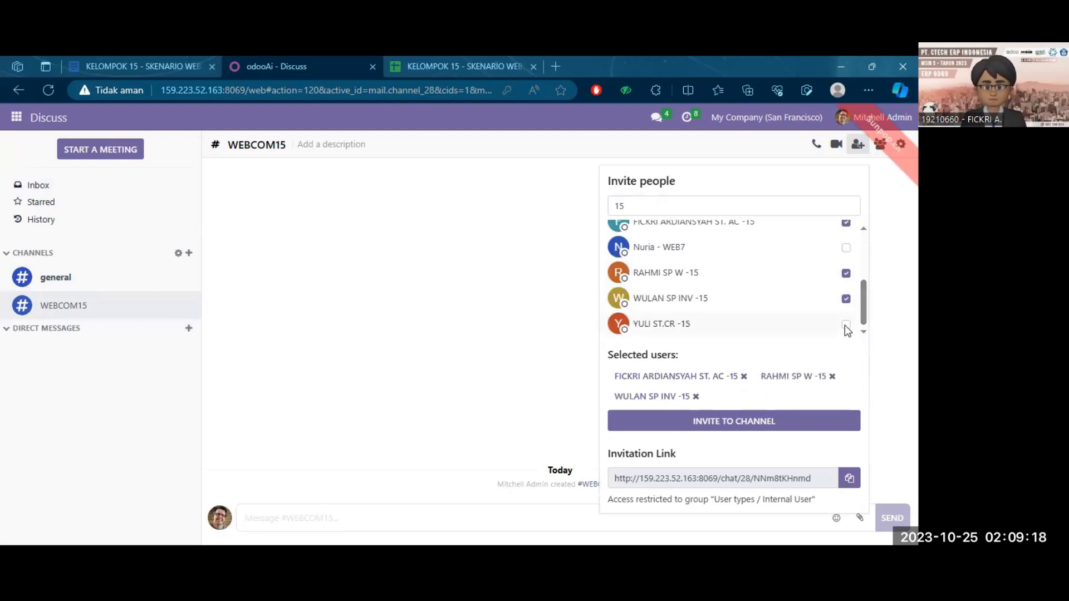
click(846, 325)
click(802, 426)
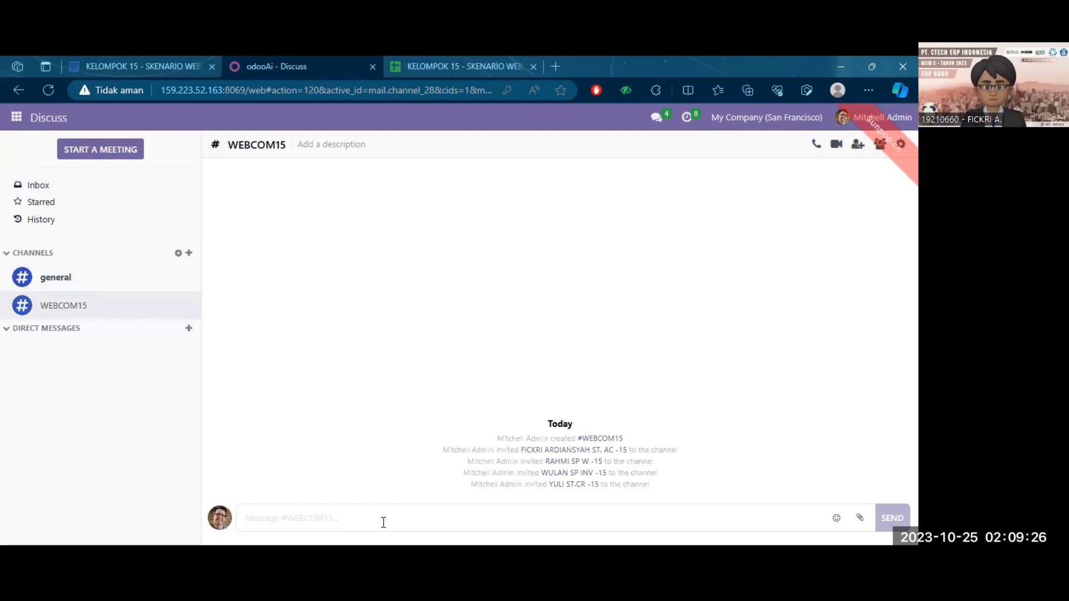
Step: Post the message "FILTER PRODUCK KELOMPOK 15 [WEBCOM15]" in the WEBCOM15 channel
text(F)
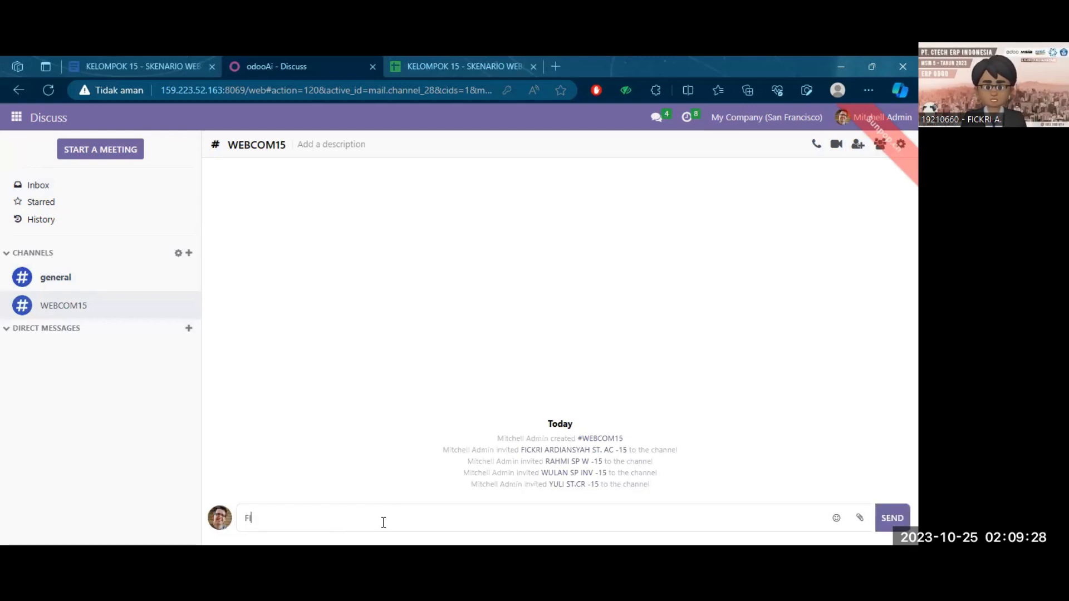
text(ILTER PR)
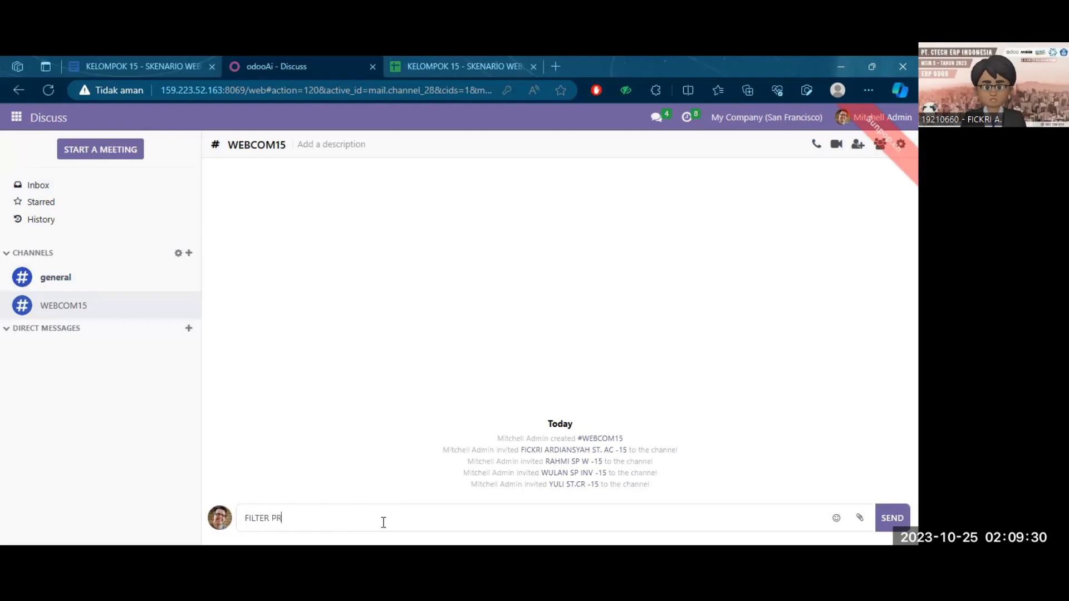
text(ODUCK )
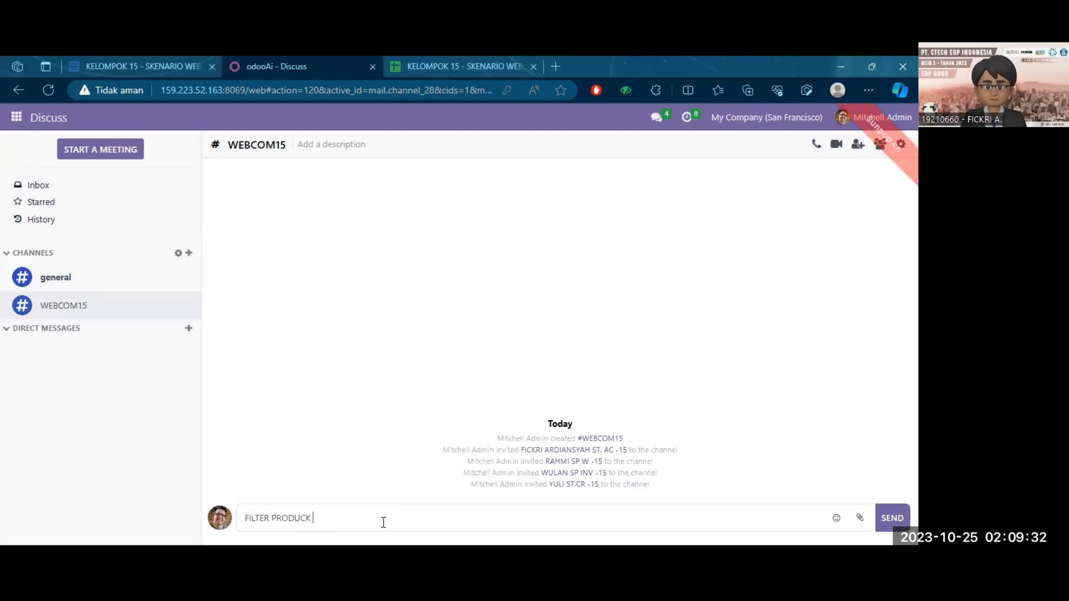
text(KELOP)
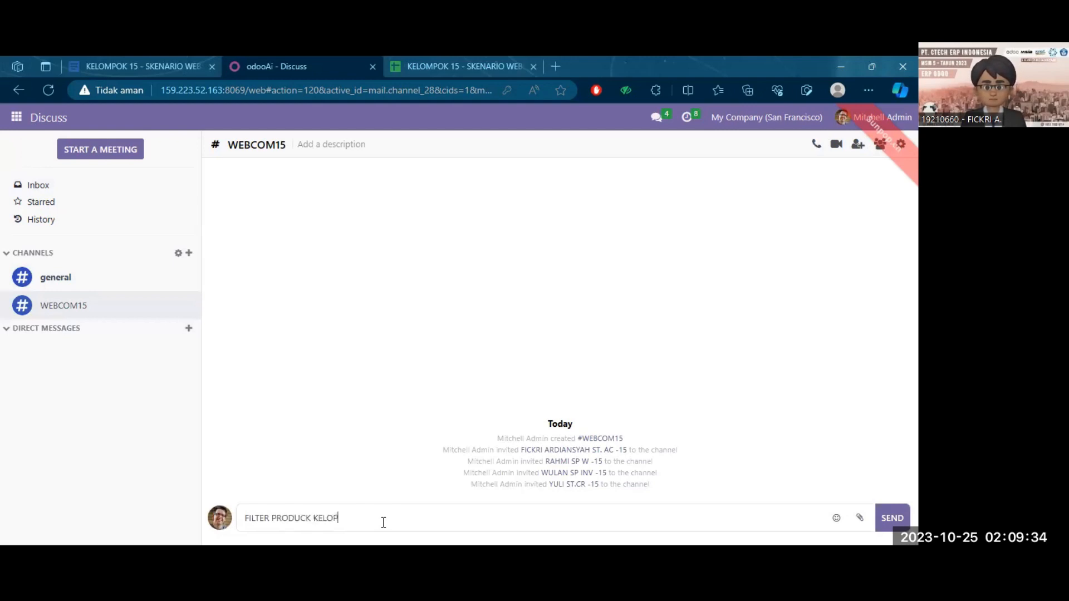
key(BackSpace)
key(BackSpace)
text(OMPOK 15)
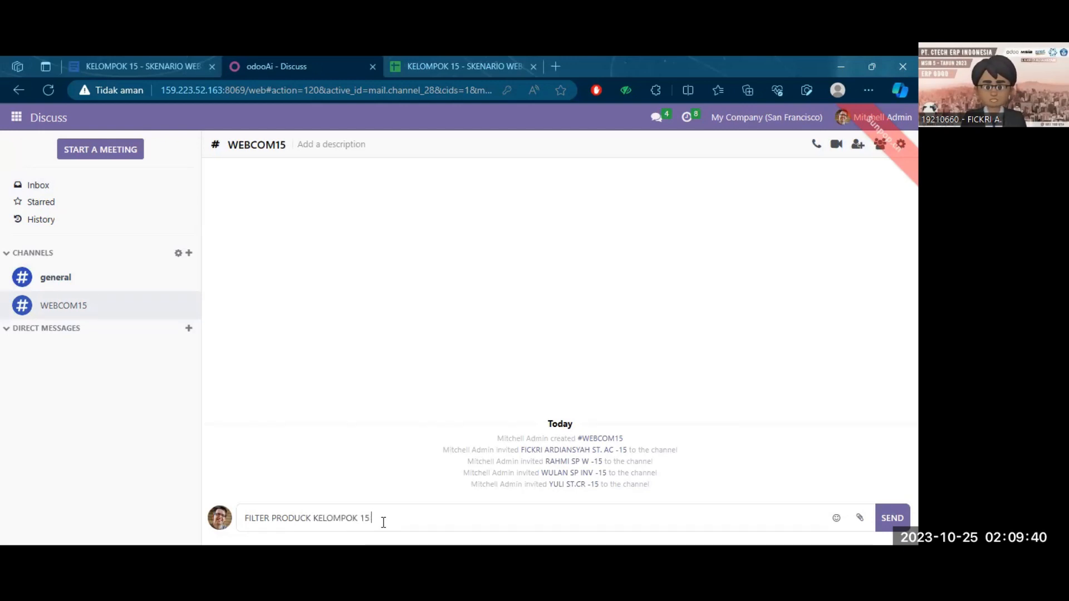
text( [WEBCOM)
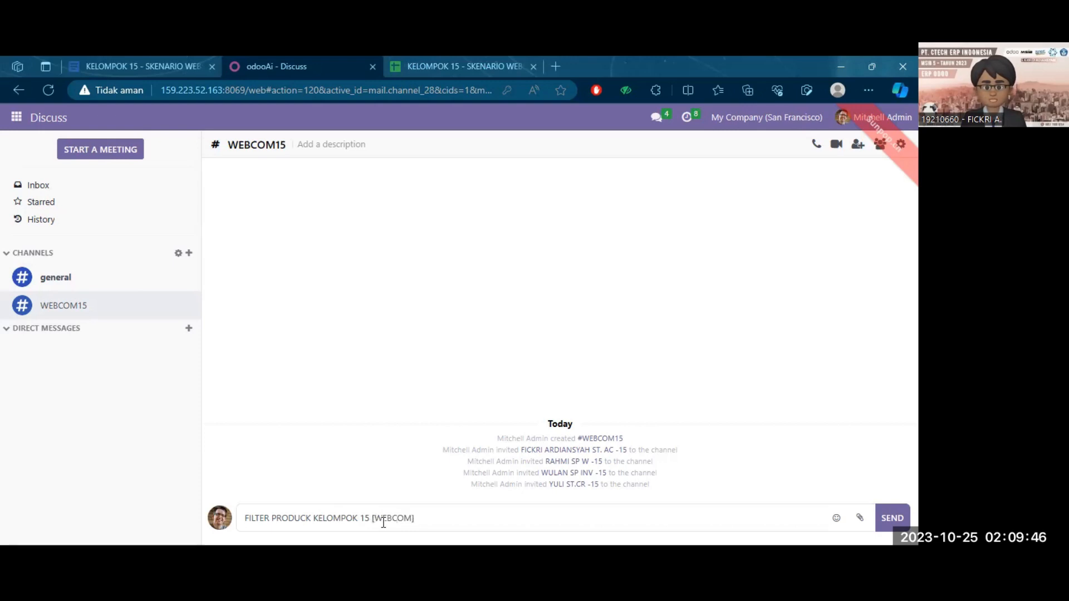
text(15)
key(Return)
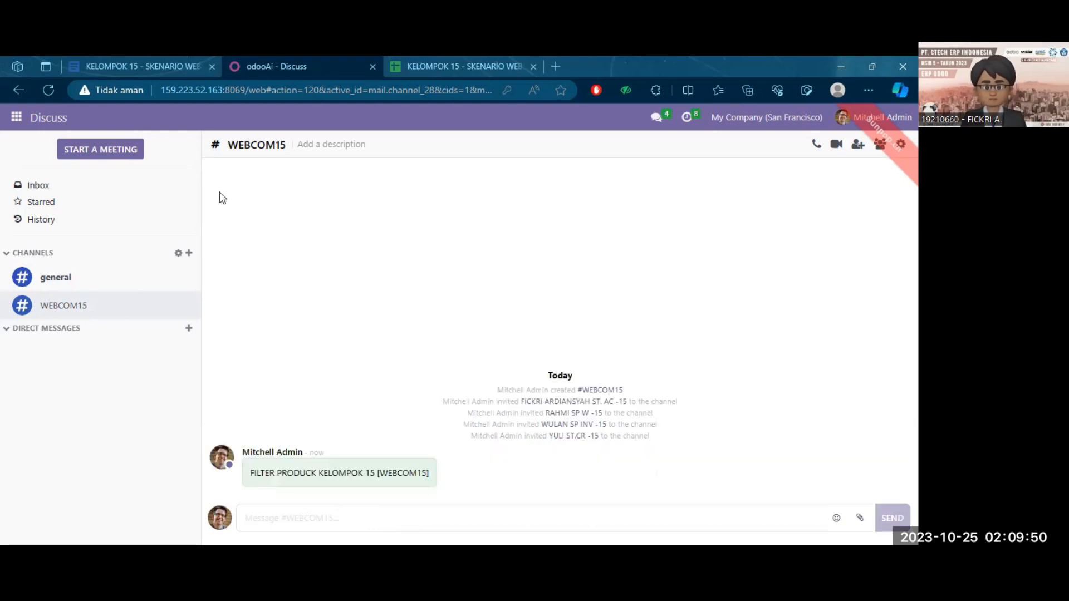
Step: Open the product list in Inventory and filter the products by 15
click(23, 115)
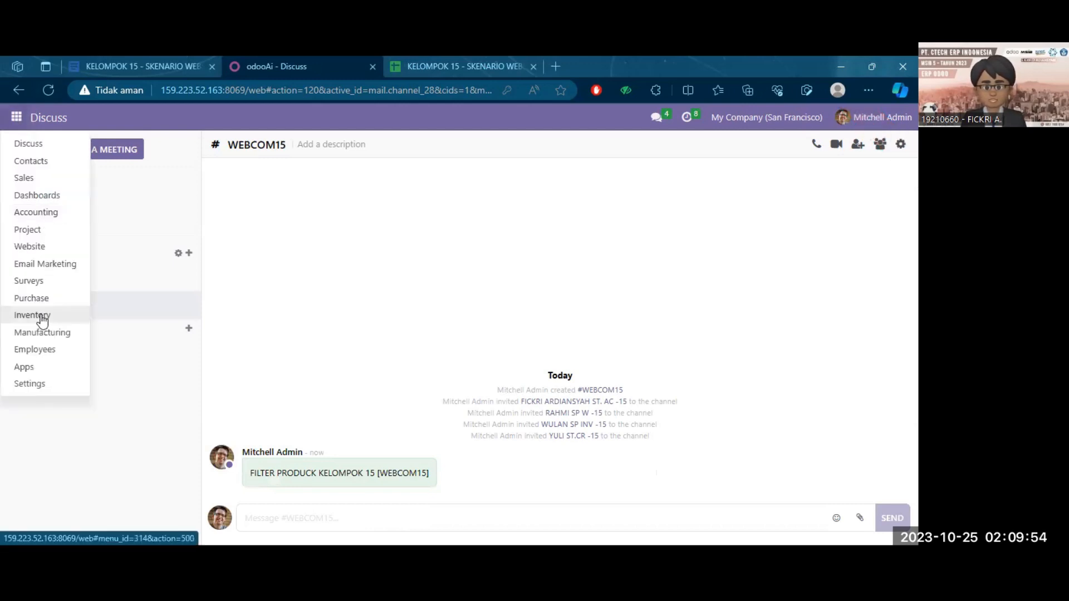
click(39, 315)
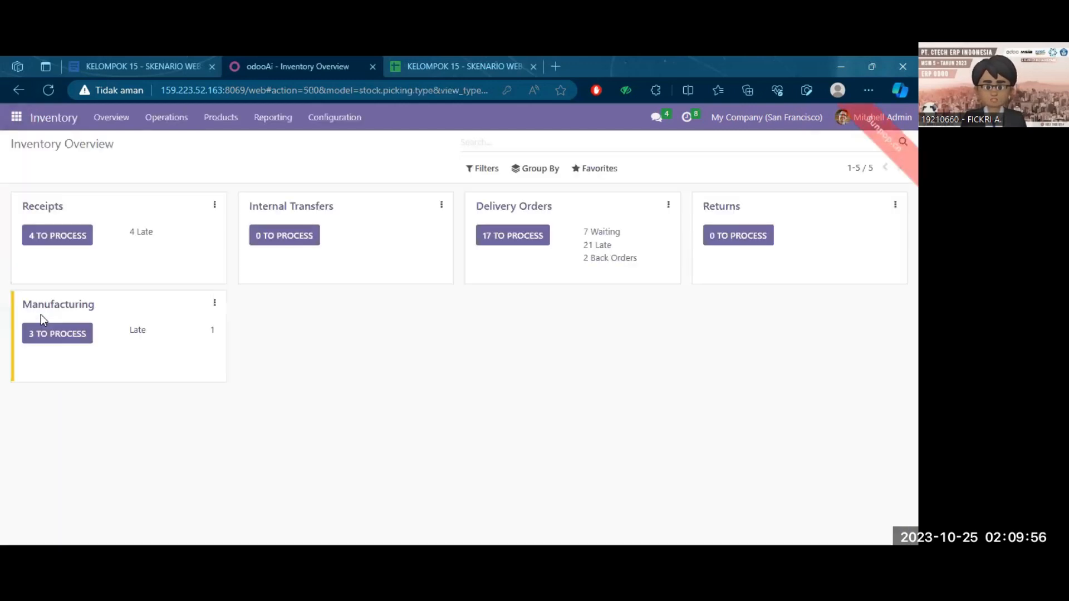
click(240, 126)
click(245, 145)
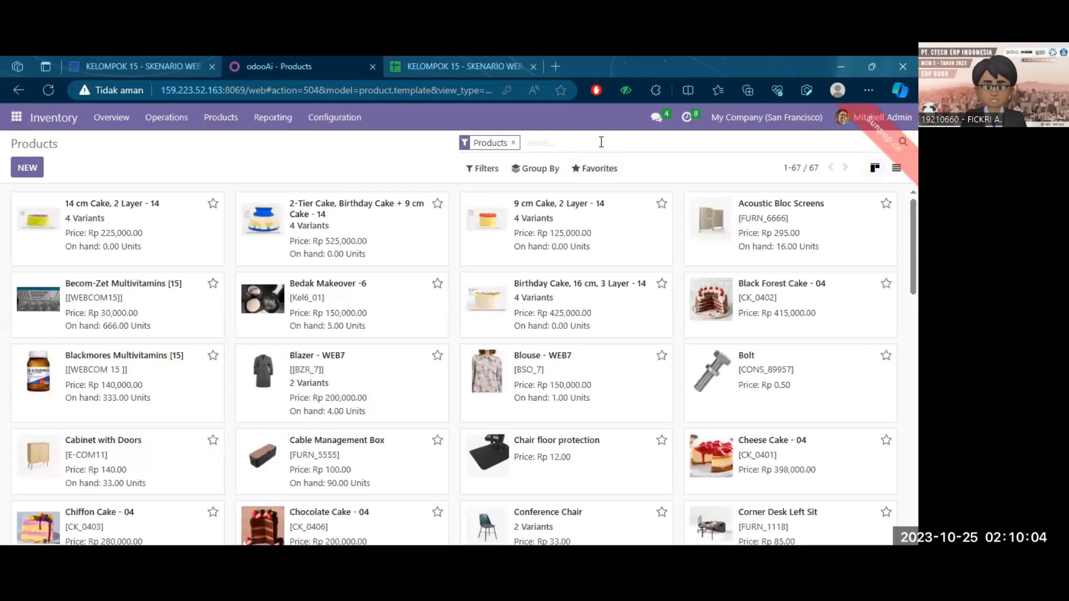
text(15)
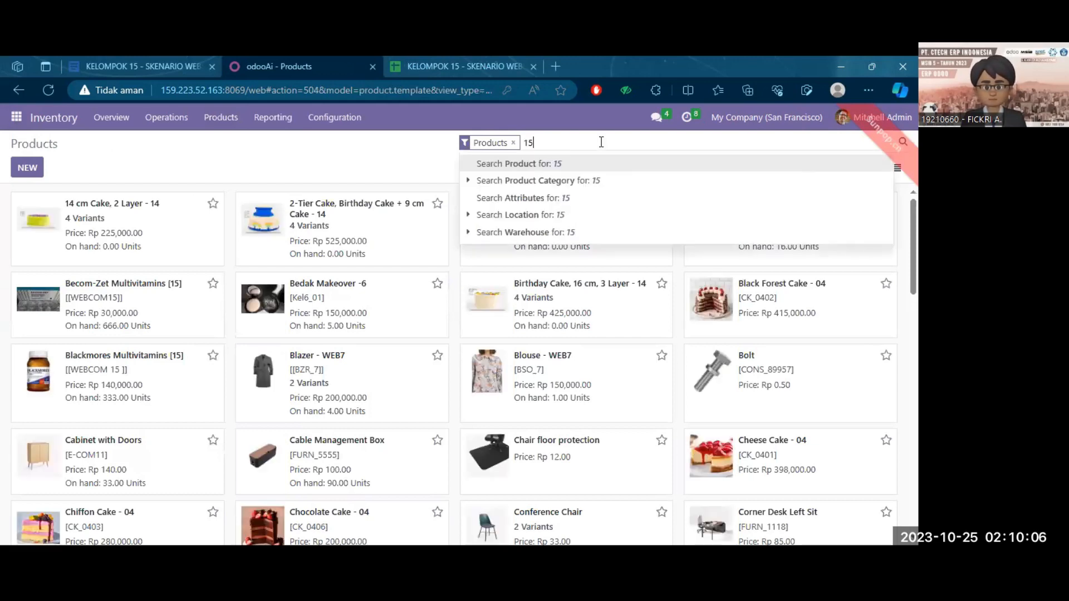
key(Return)
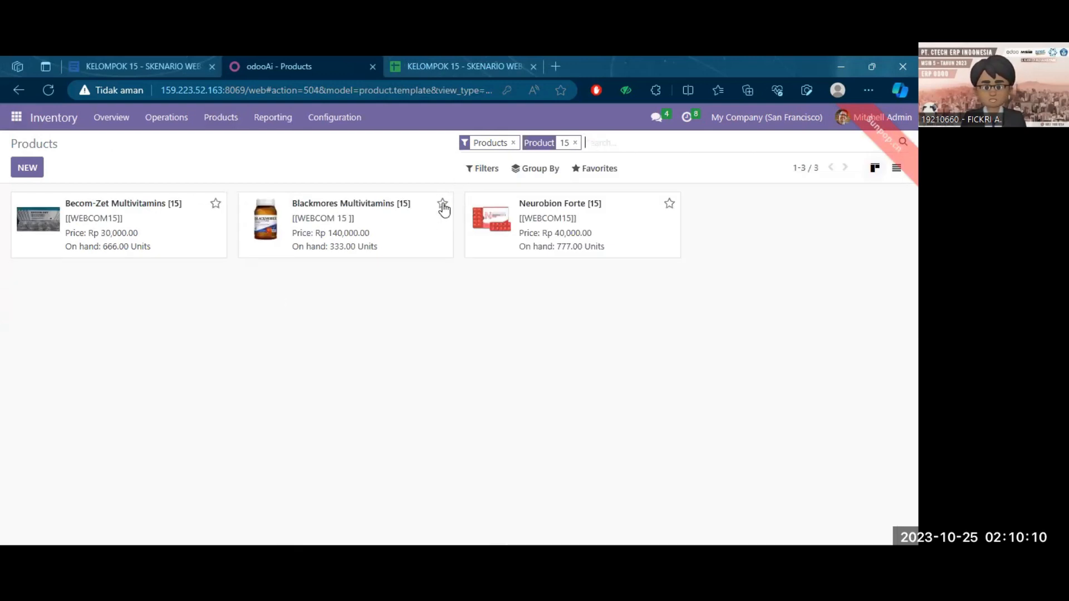
Step: Mark Blackmores Multivitamins [15], Becom-Zet Multivitamins [15] and Neurobion Forte [15] as favorites
click(442, 203)
click(215, 203)
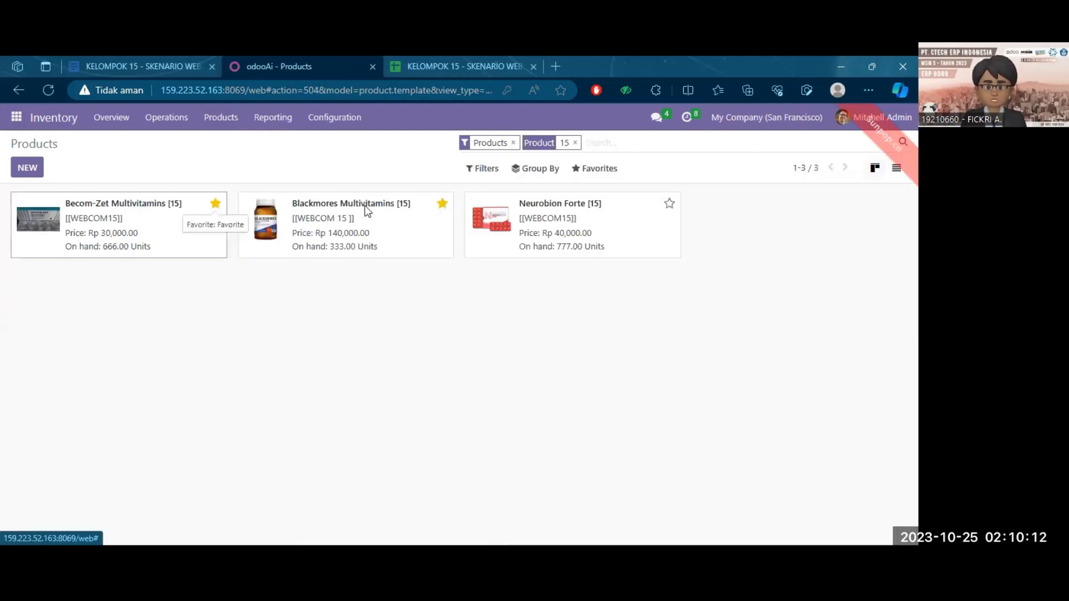
click(670, 204)
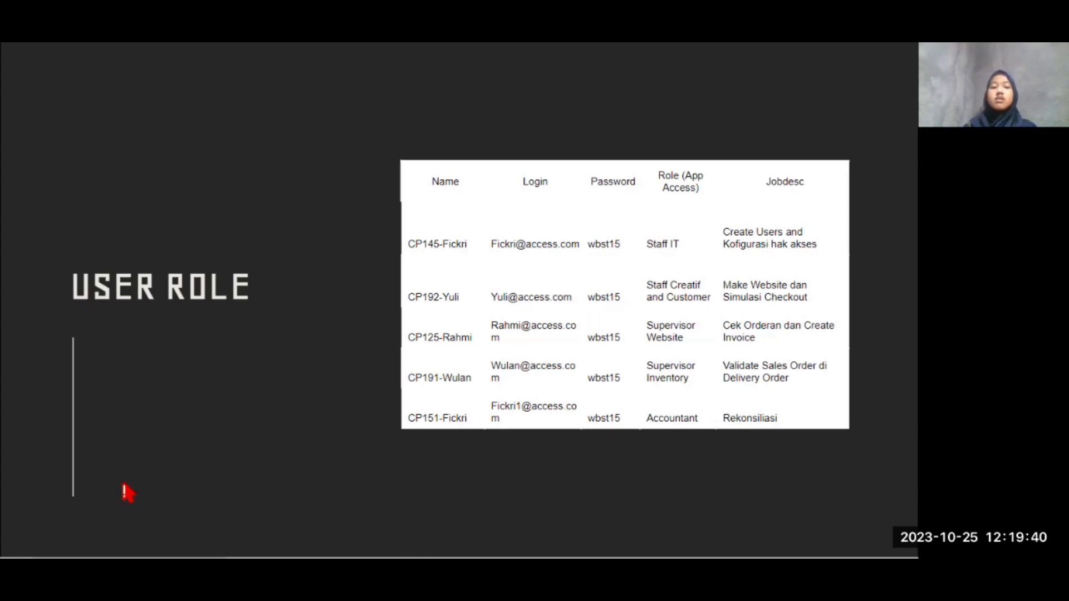
mouse_move(126, 491)
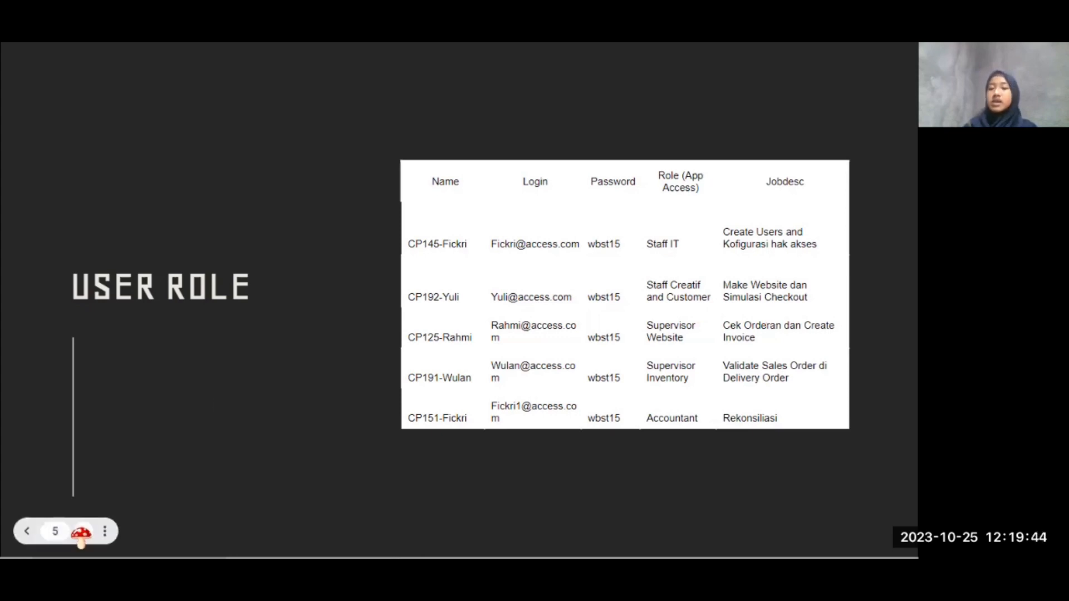
click(81, 534)
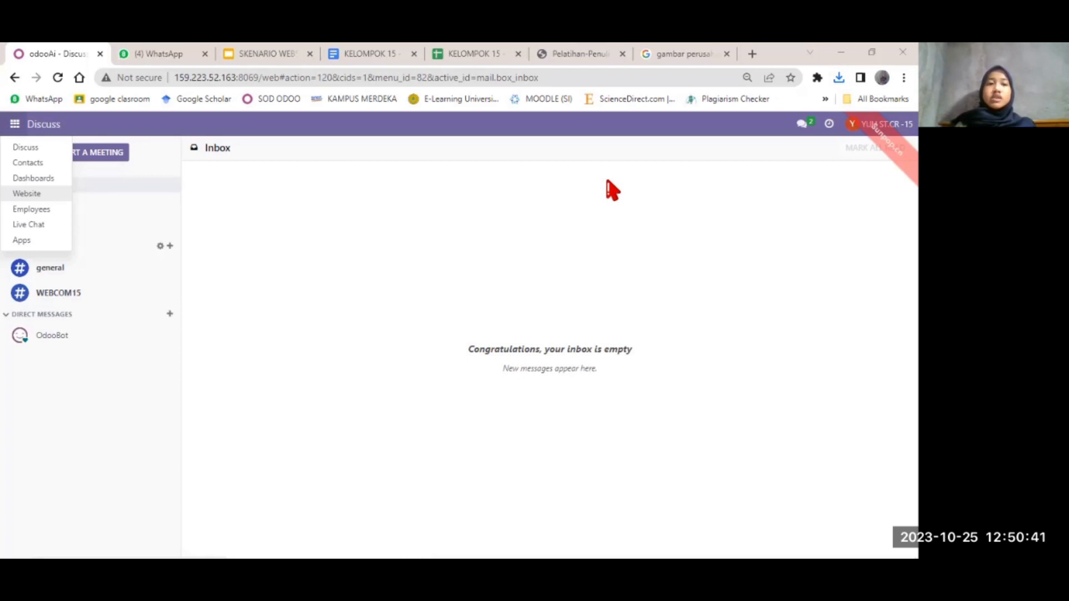
Step: Open the Website app from Discuss and look through the Merche home page
click(310, 240)
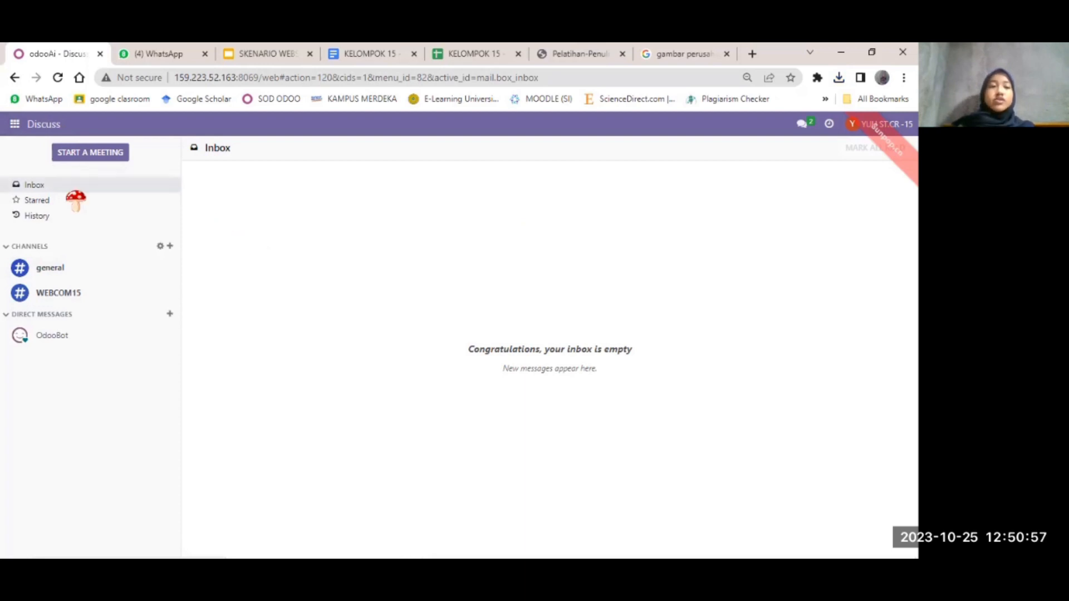
click(14, 127)
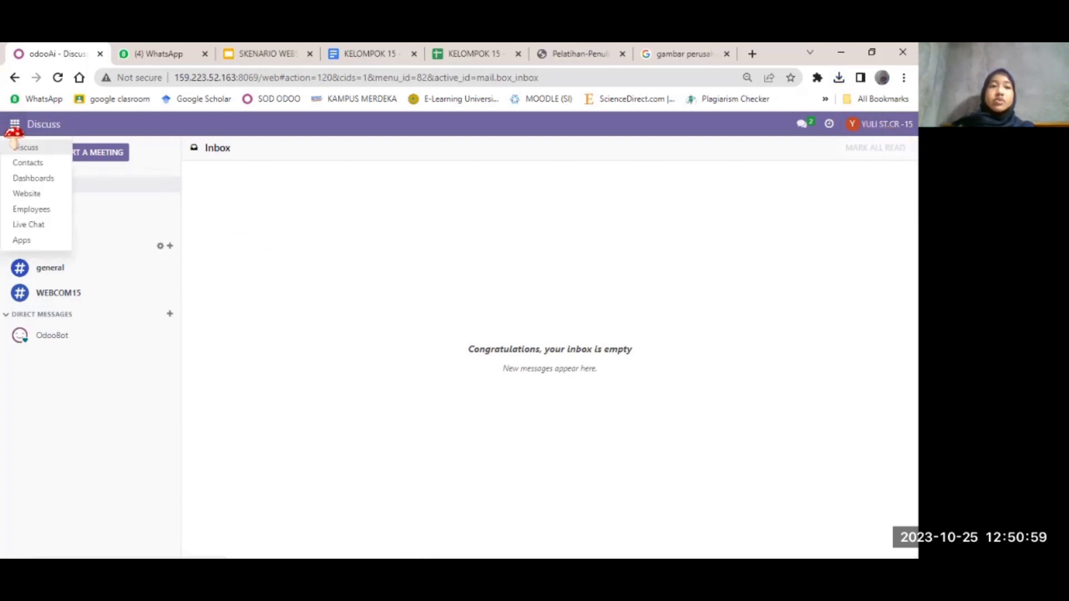
click(42, 195)
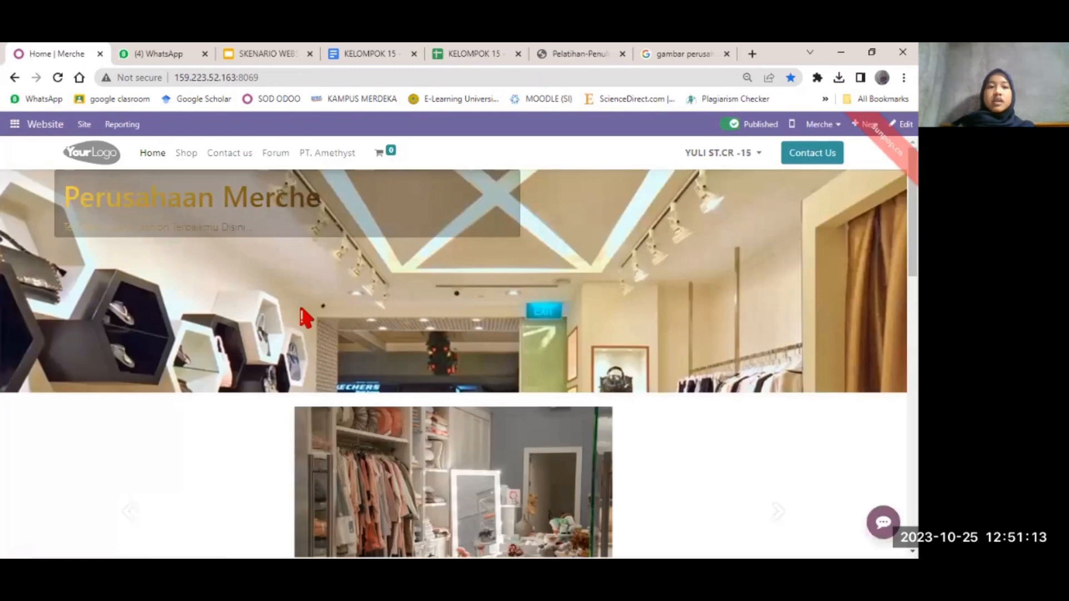
scroll(305, 319, down, 1)
scroll(305, 319, down, 2)
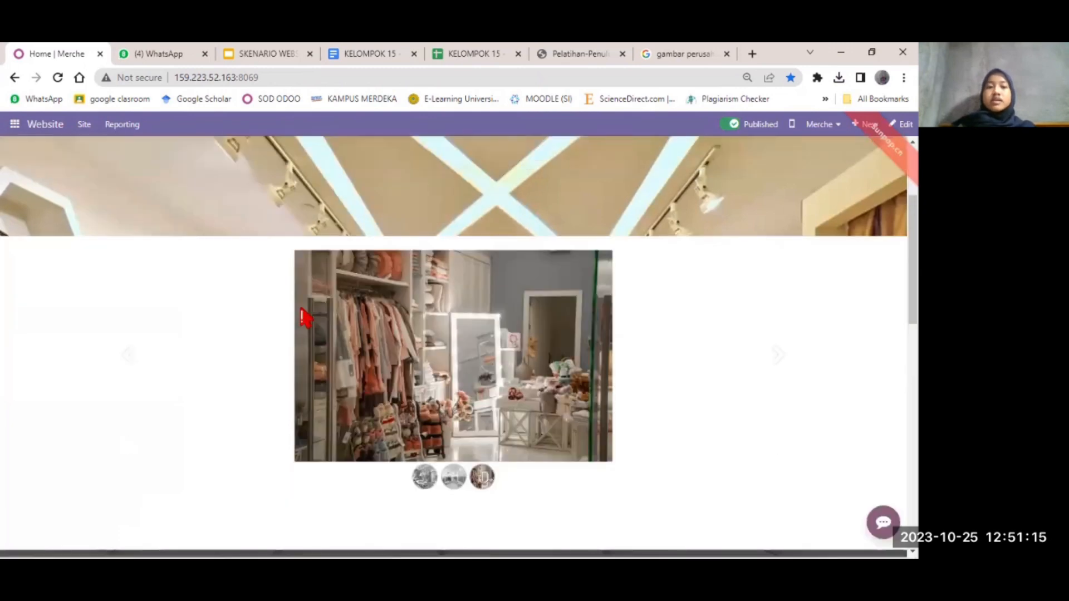
Step: Examine the banner, image gallery and clothing photos on the Merche home page
scroll(305, 319, up, 2)
scroll(305, 319, down, 3)
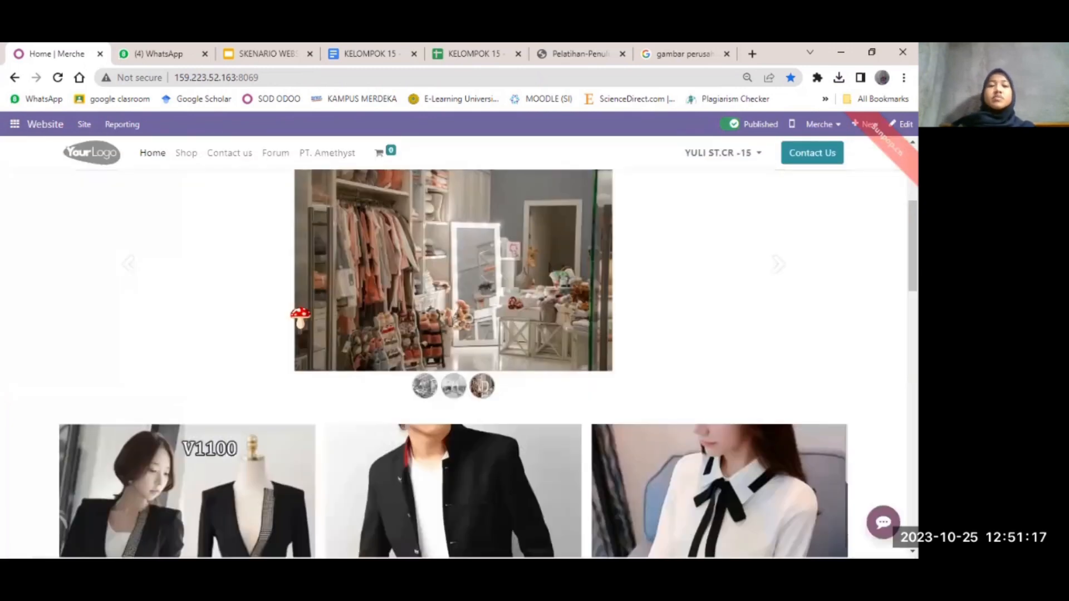
scroll(301, 316, down, 1)
scroll(301, 318, down, 2)
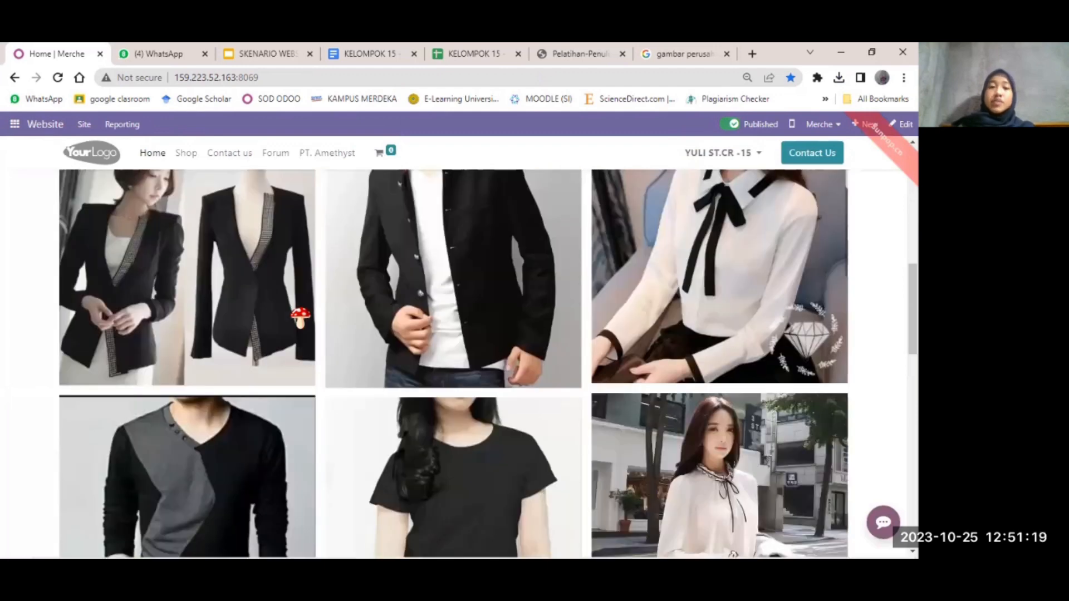
scroll(302, 318, up, 7)
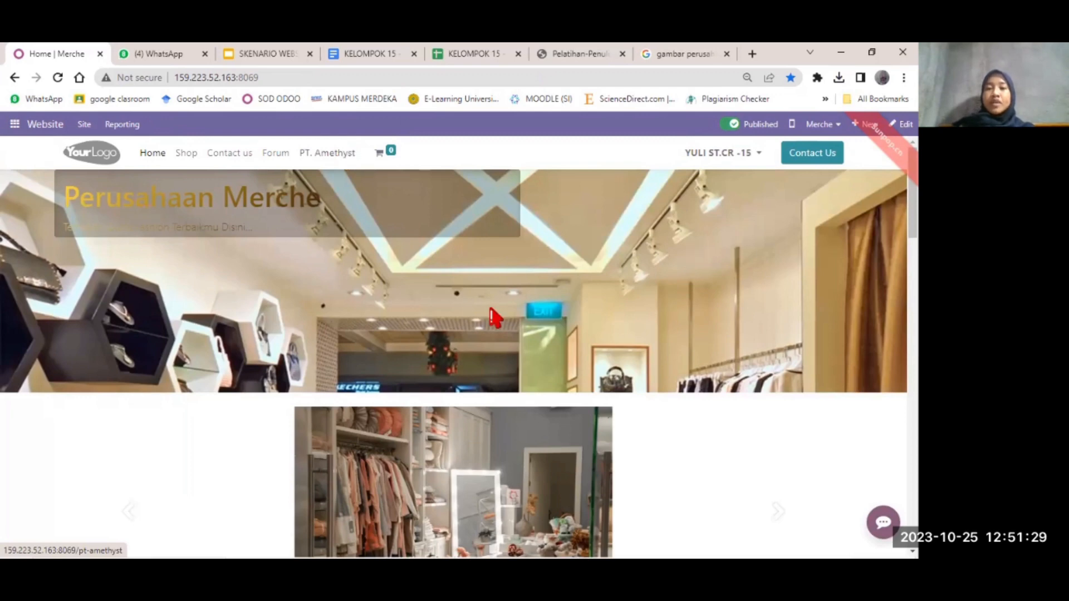
scroll(490, 319, down, 4)
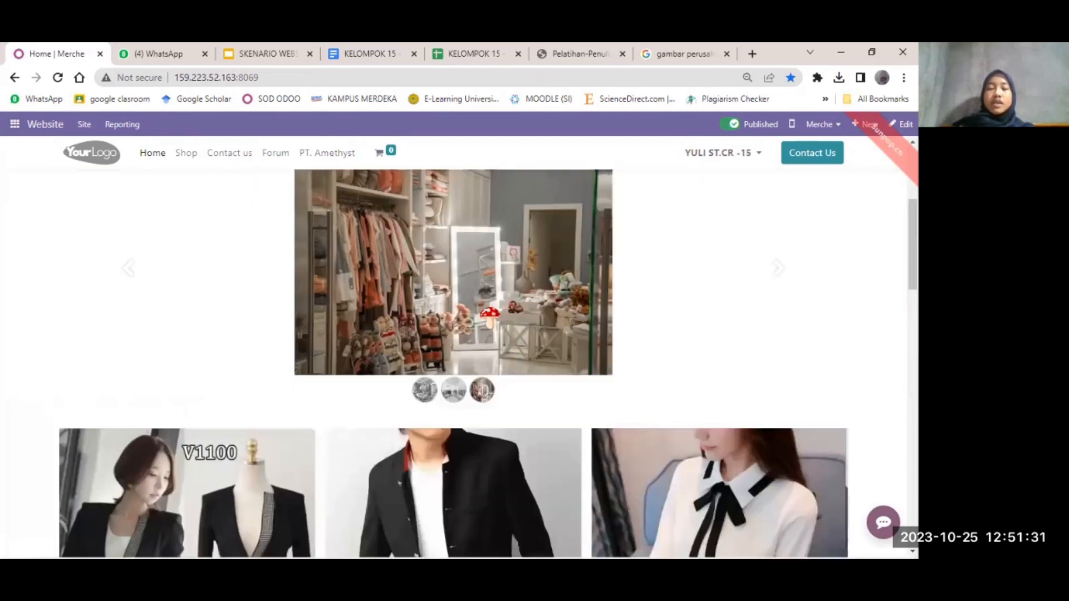
scroll(490, 315, down, 7)
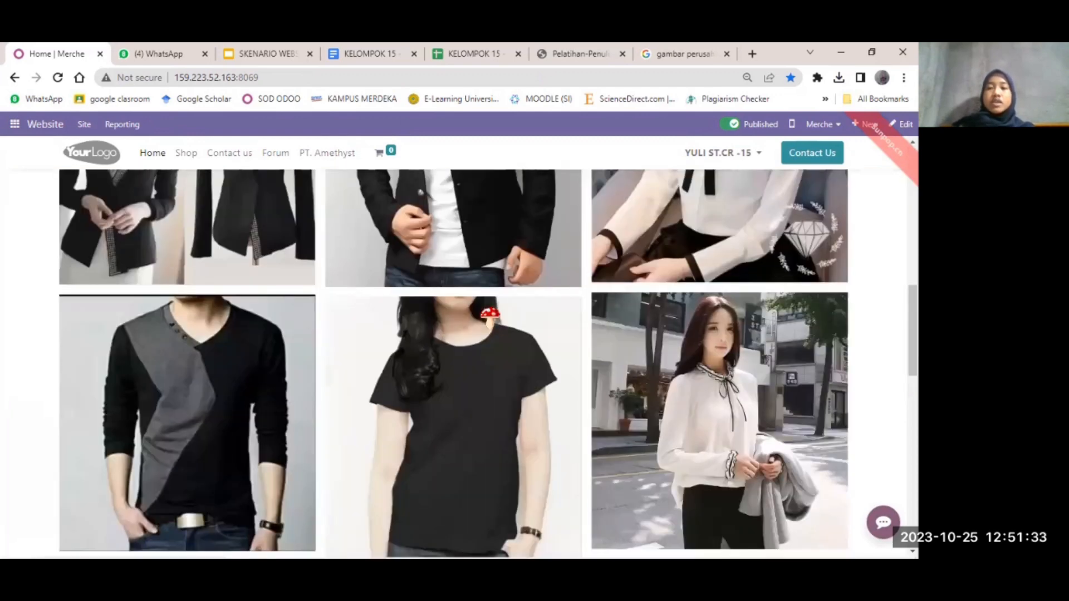
scroll(490, 315, down, 5)
scroll(491, 315, up, 15)
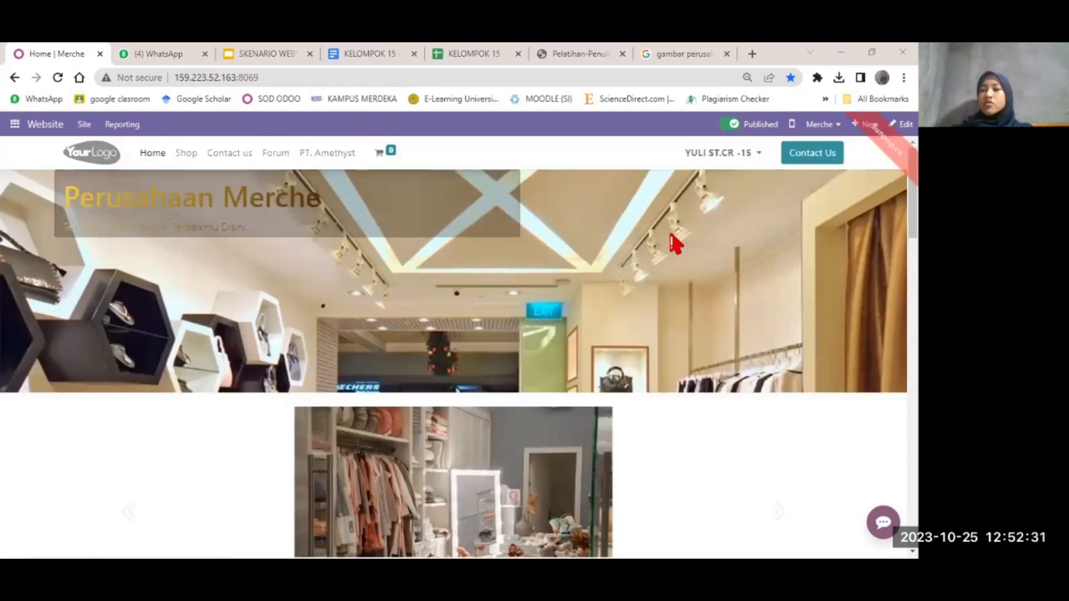
Step: Create a new website page titled "PT PELITA FARMA" and include it in the site menu
click(867, 124)
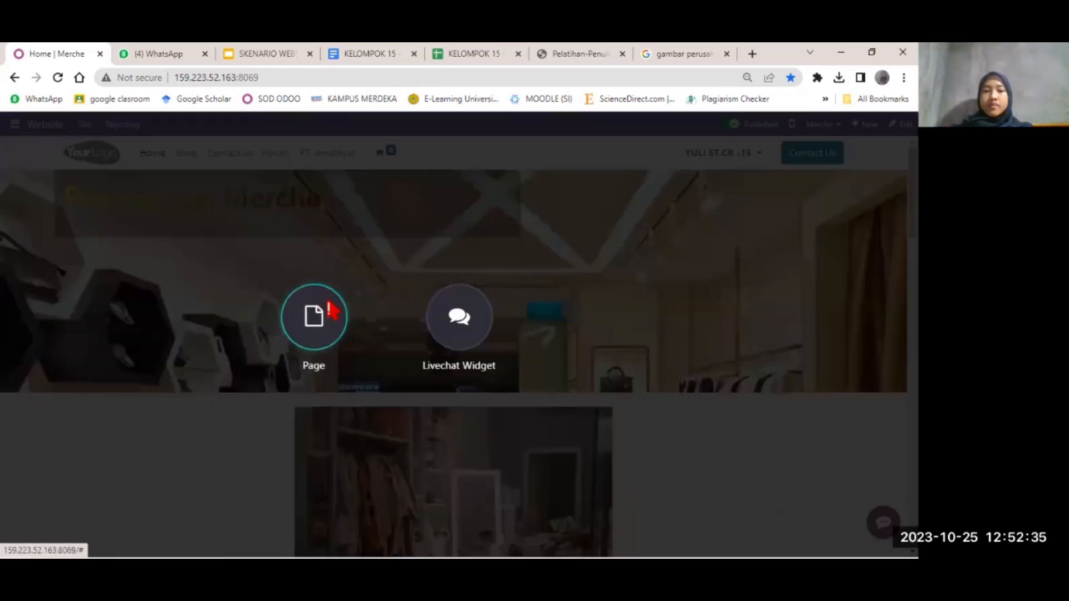
click(330, 312)
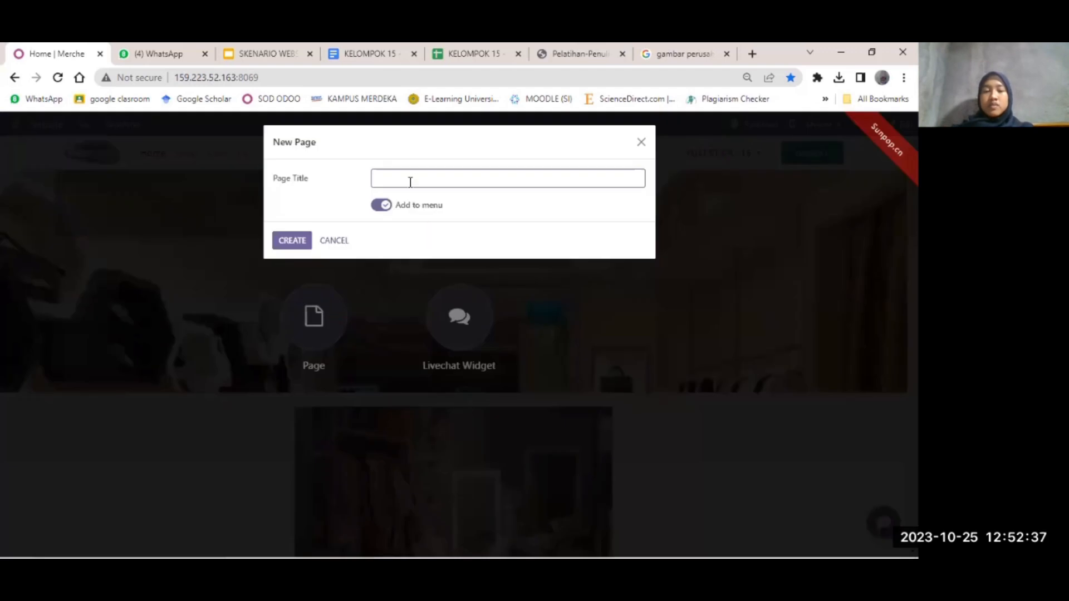
text(PT PELITA)
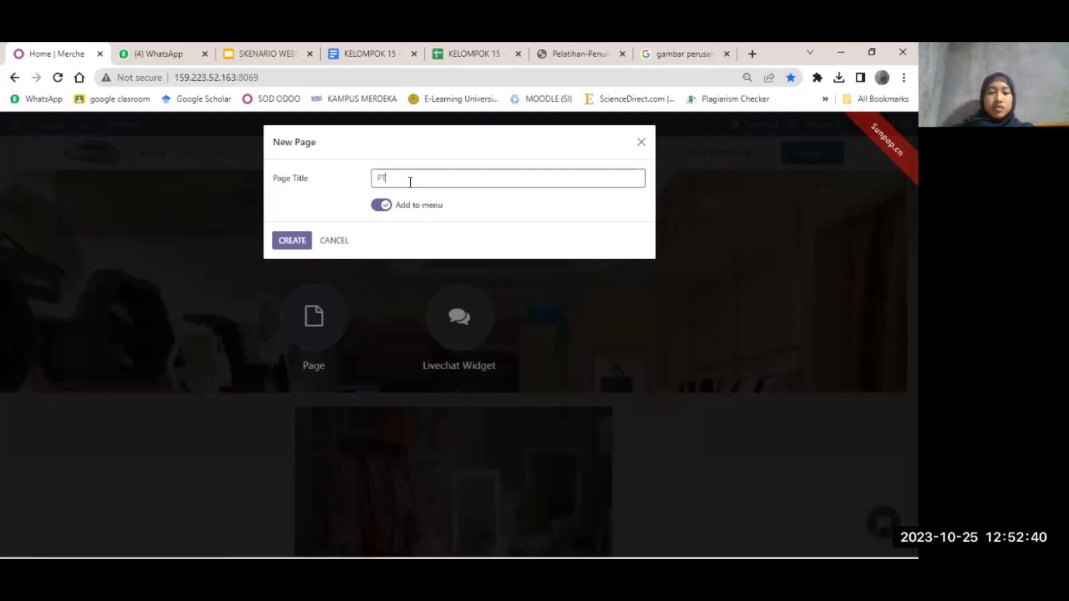
text( FARMA)
click(291, 243)
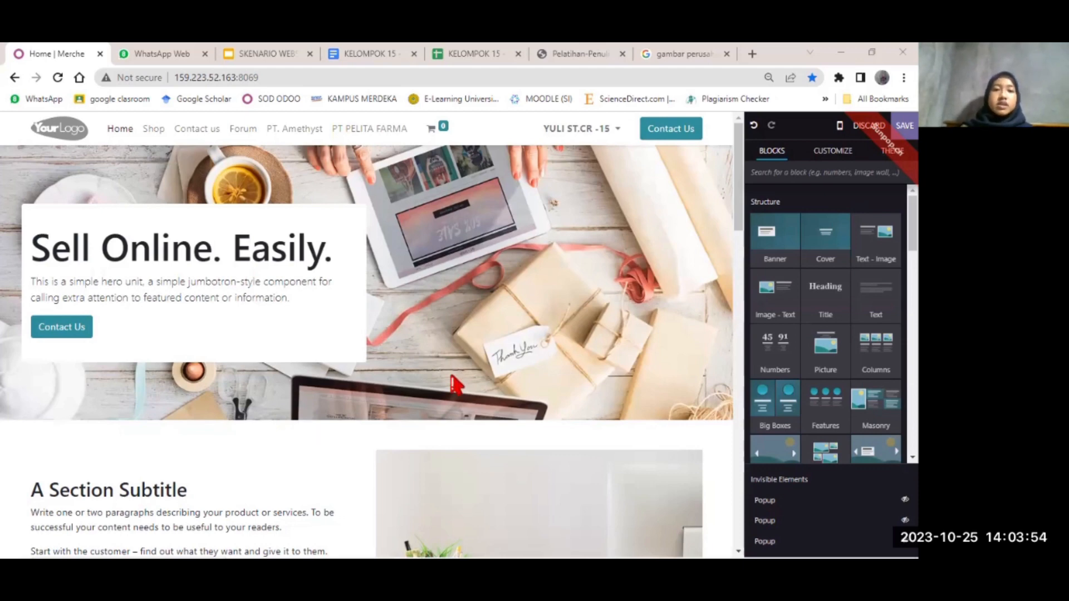
Step: Look through the page's sections from banner to footer and the available Structure and Features building blocks
scroll(454, 384, down, 1)
scroll(510, 342, down, 6)
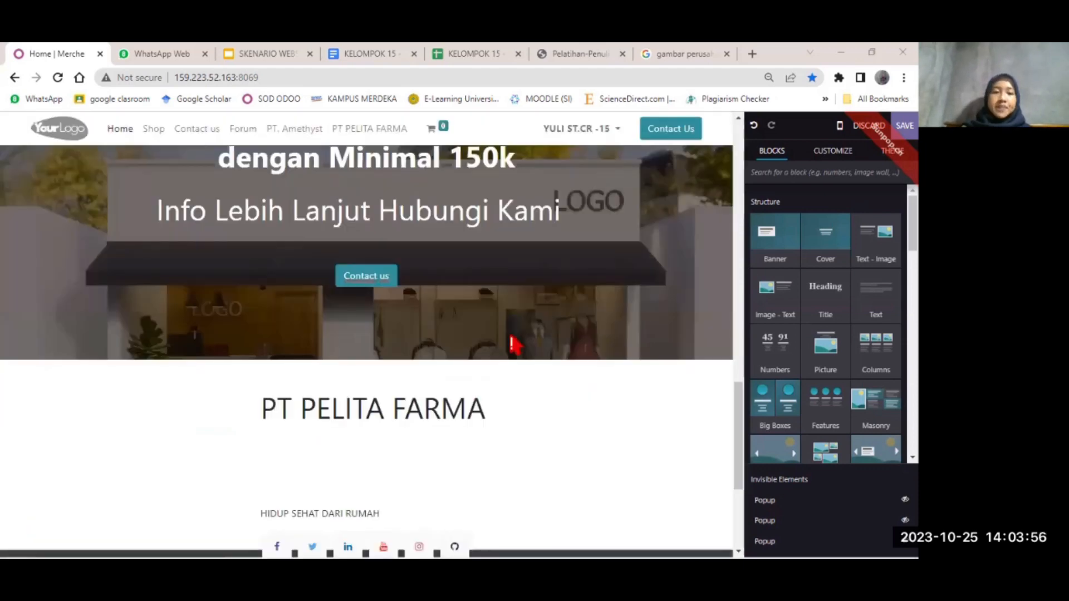
scroll(513, 344, up, 7)
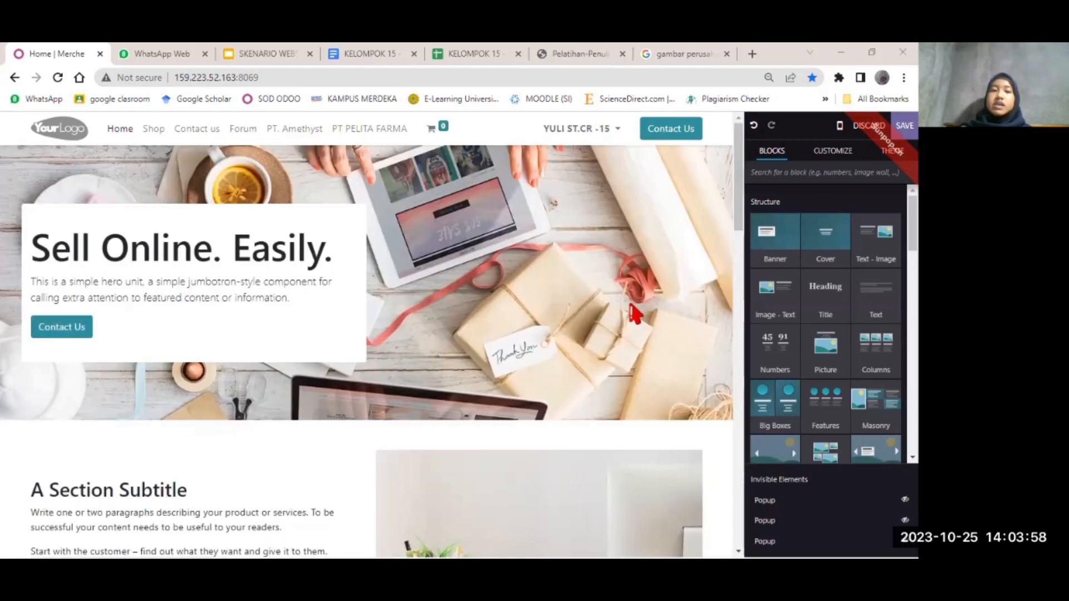
scroll(645, 314, down, 4)
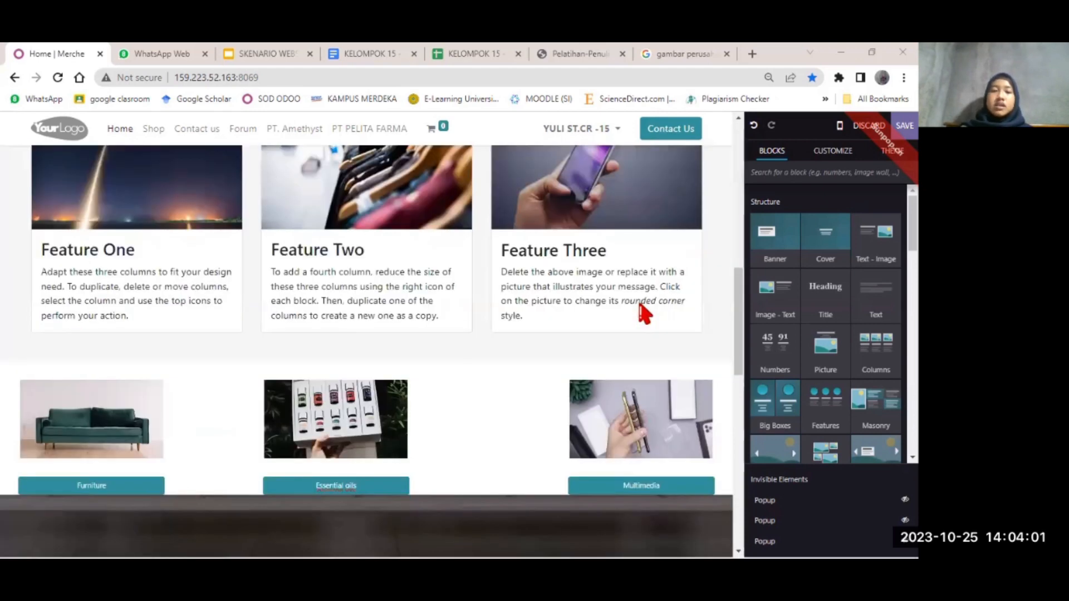
scroll(644, 315, up, 4)
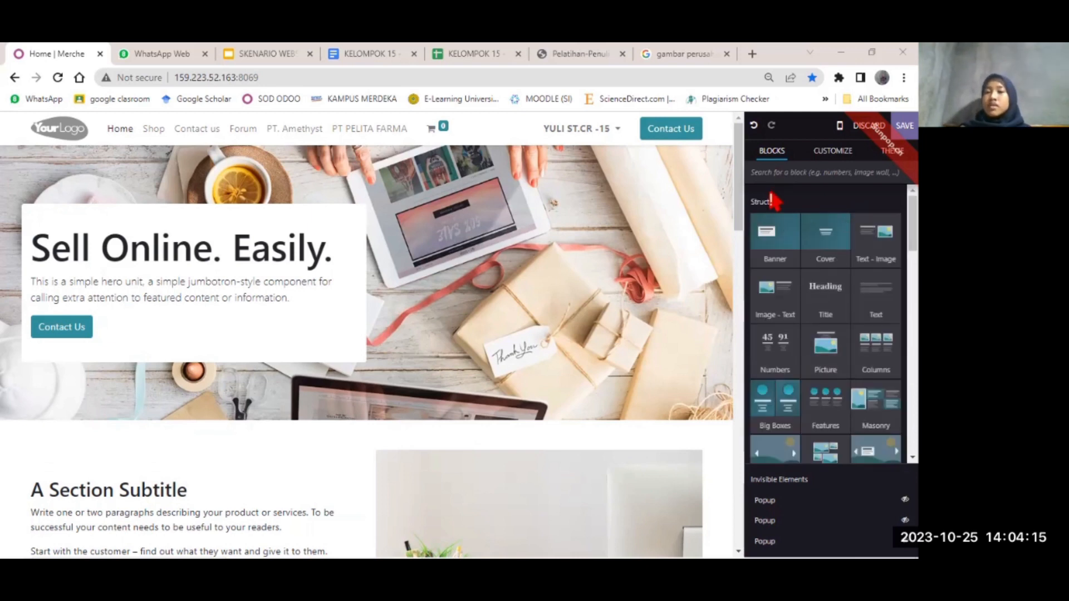
scroll(788, 306, down, 3)
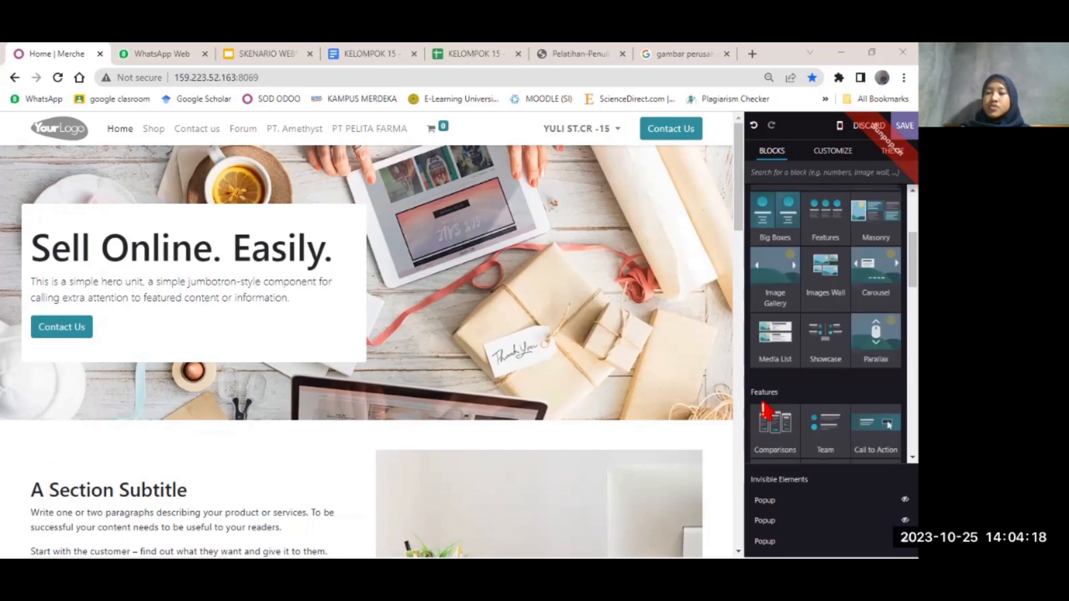
scroll(767, 403, down, 4)
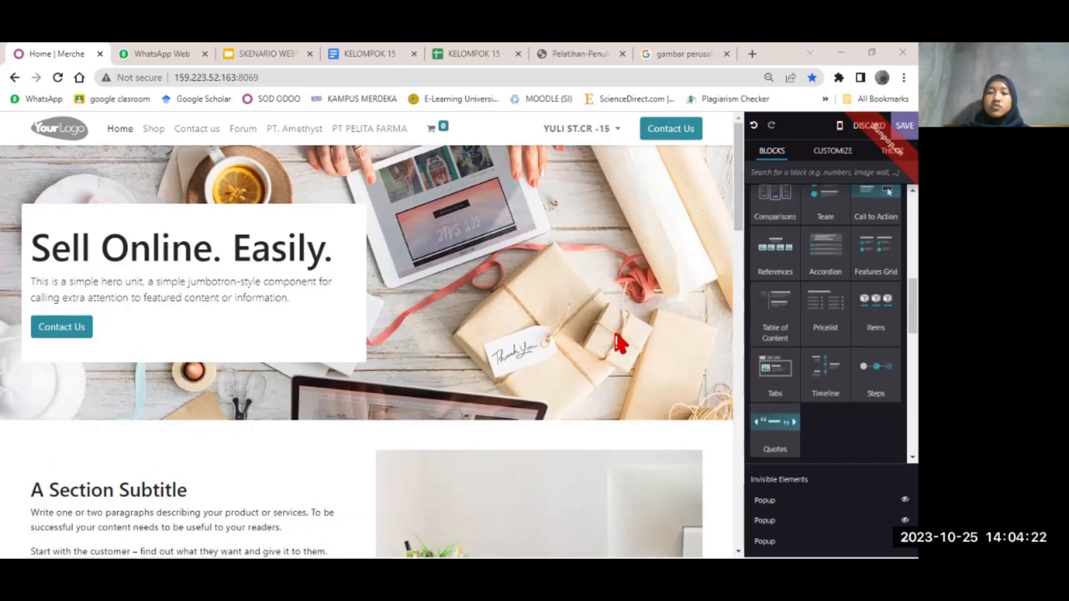
scroll(618, 342, down, 3)
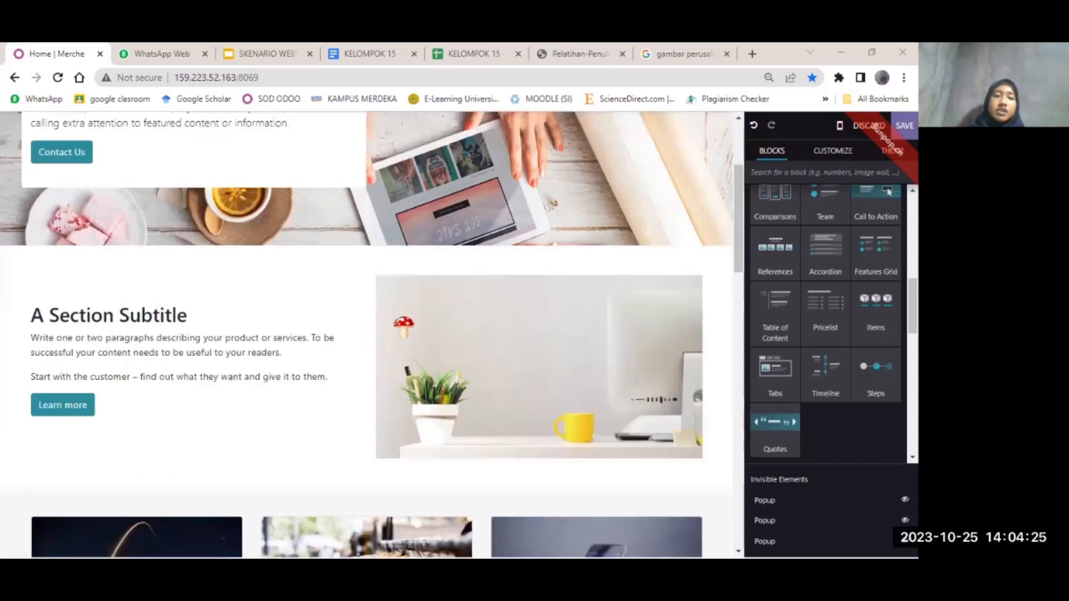
scroll(376, 351, up, 3)
scroll(380, 352, down, 15)
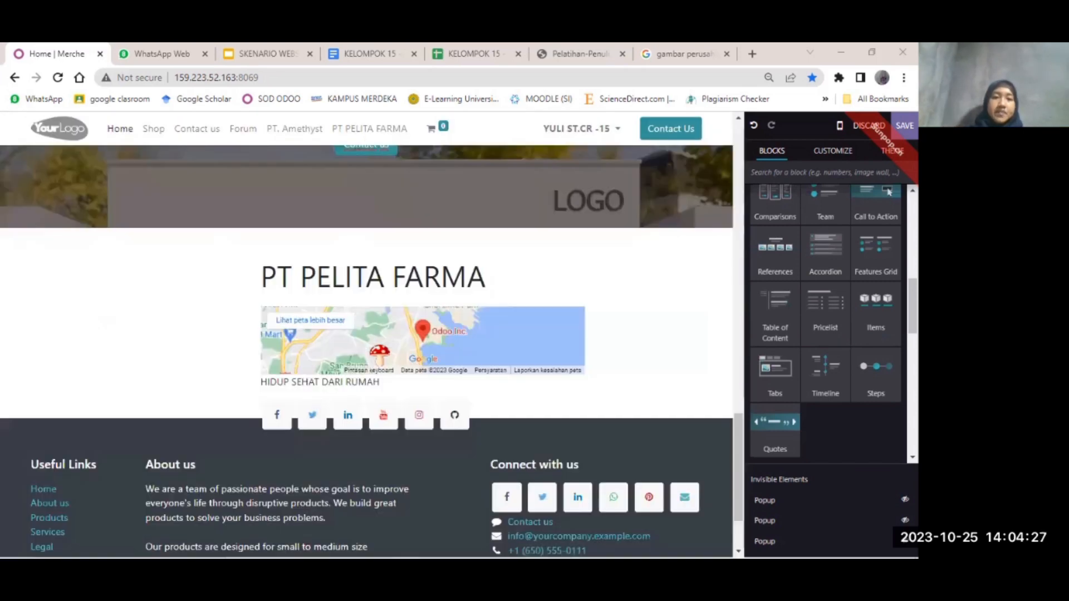
scroll(380, 352, up, 5)
scroll(380, 354, up, 10)
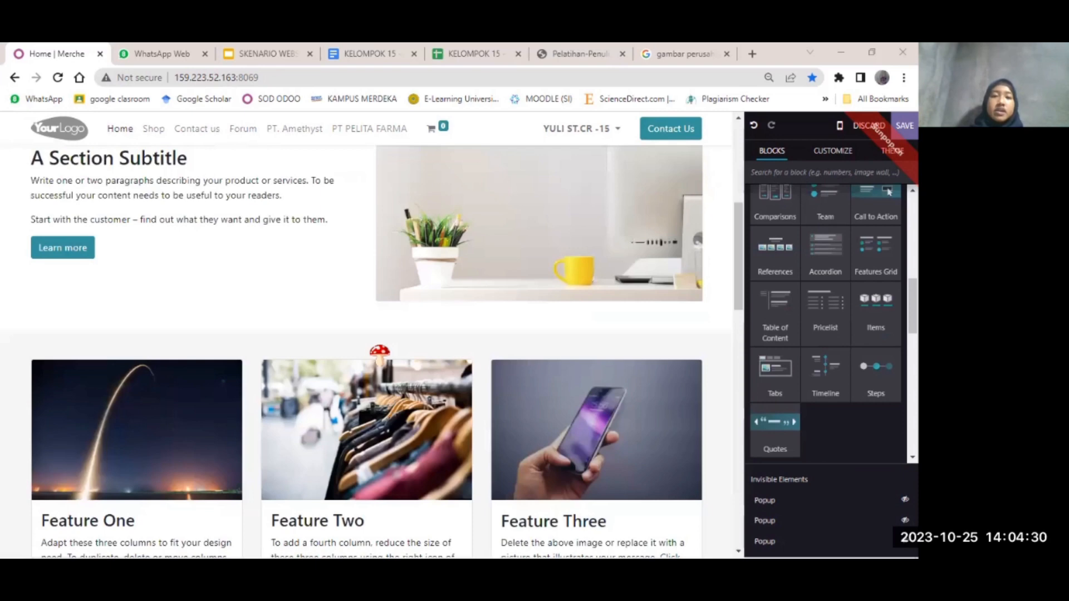
scroll(832, 290, up, 5)
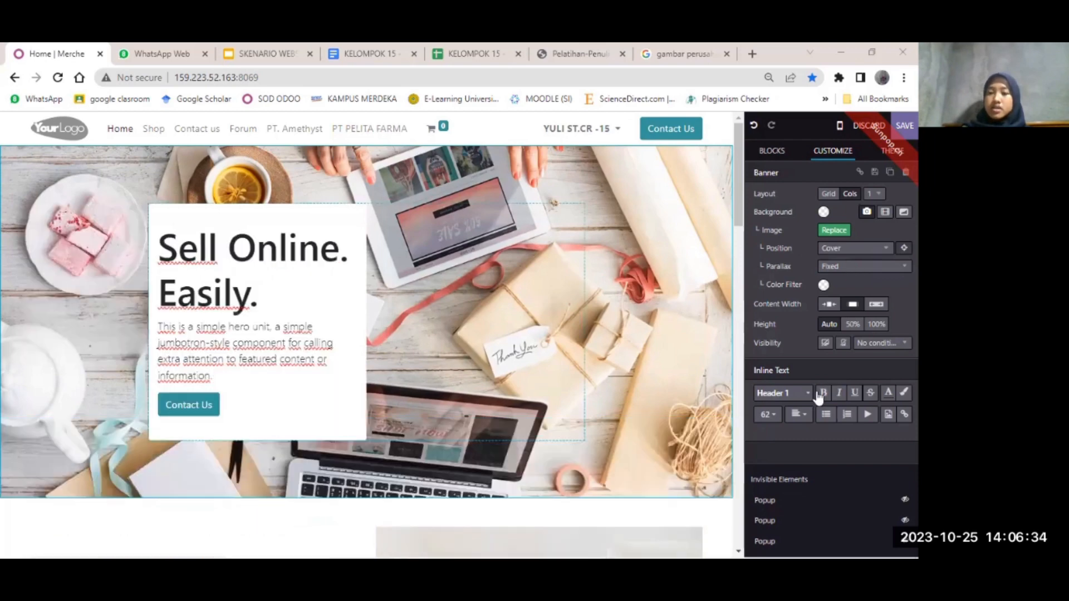
Step: Replace the banner's background image with the uploaded picture "obat 4" from the Downloads folder
click(839, 233)
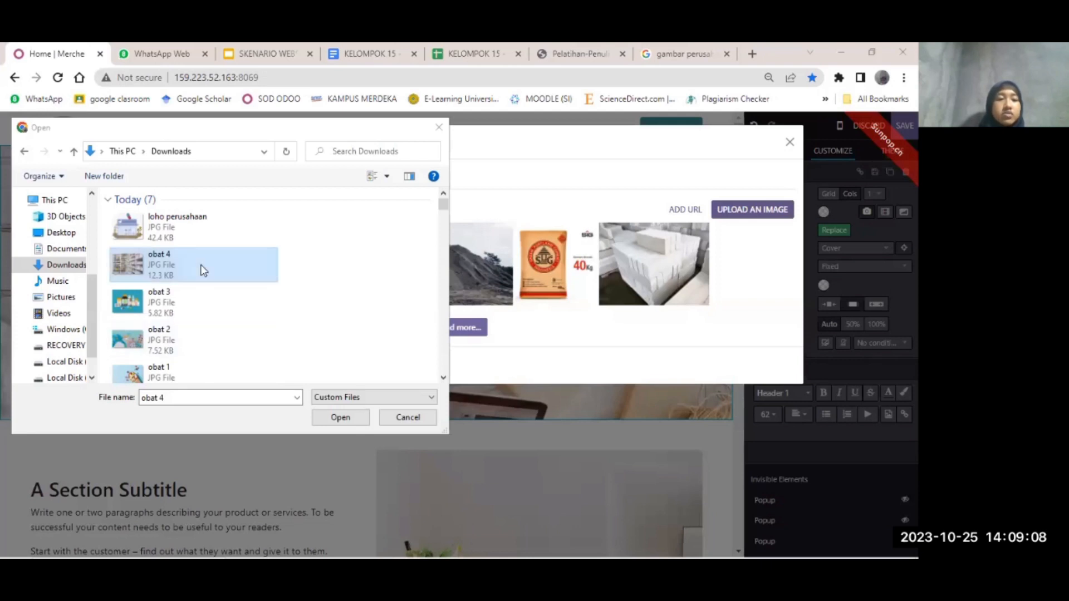
click(231, 272)
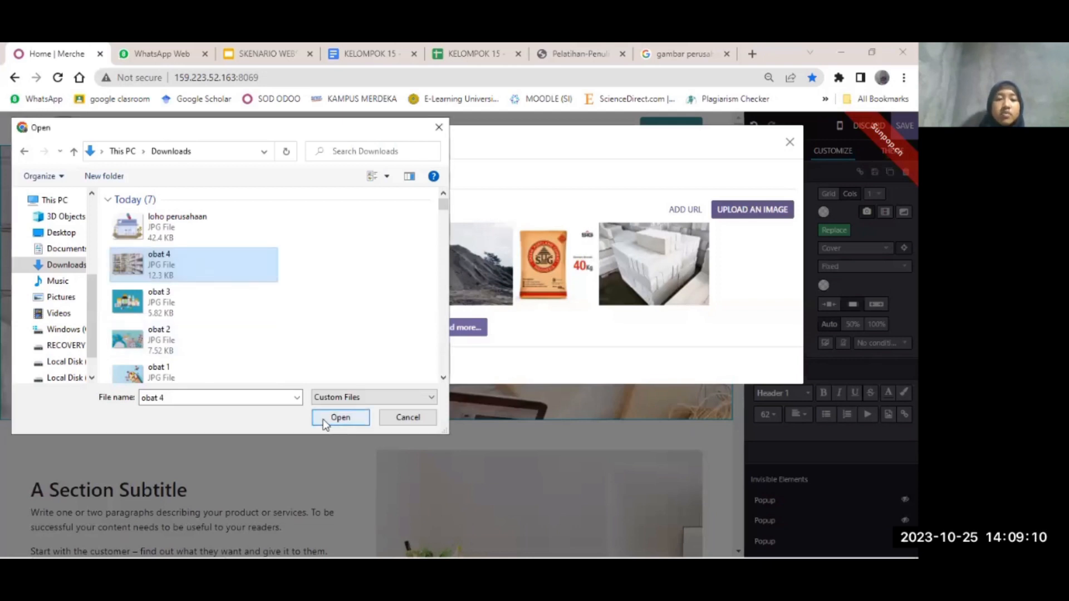
click(324, 422)
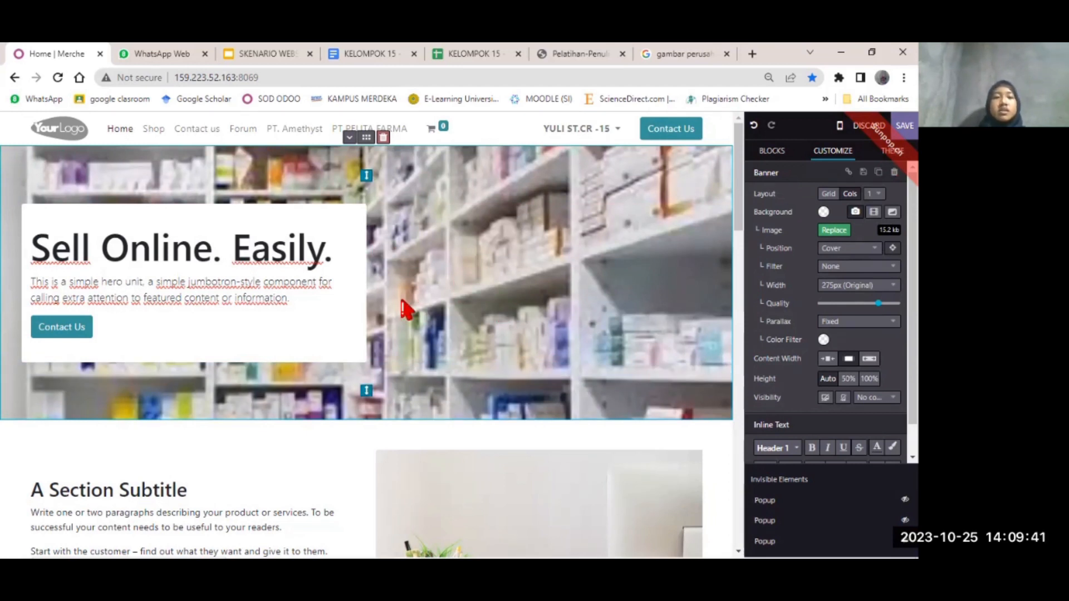
Step: Replace the banner heading with "PT PELITA FARMA" and delete the placeholder paragraph below it
click(310, 299)
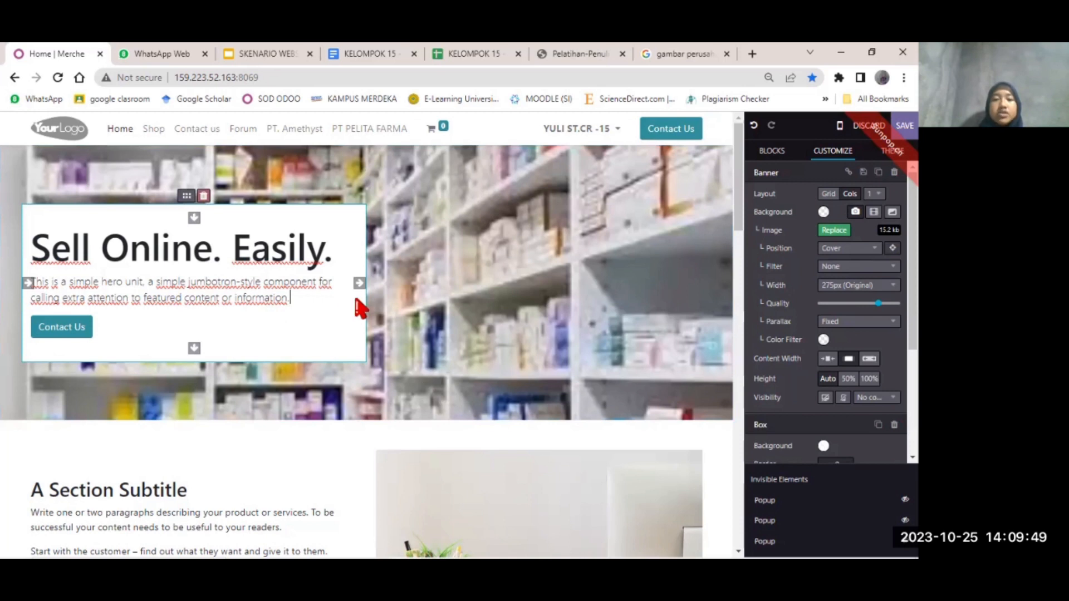
scroll(360, 308, down, 1)
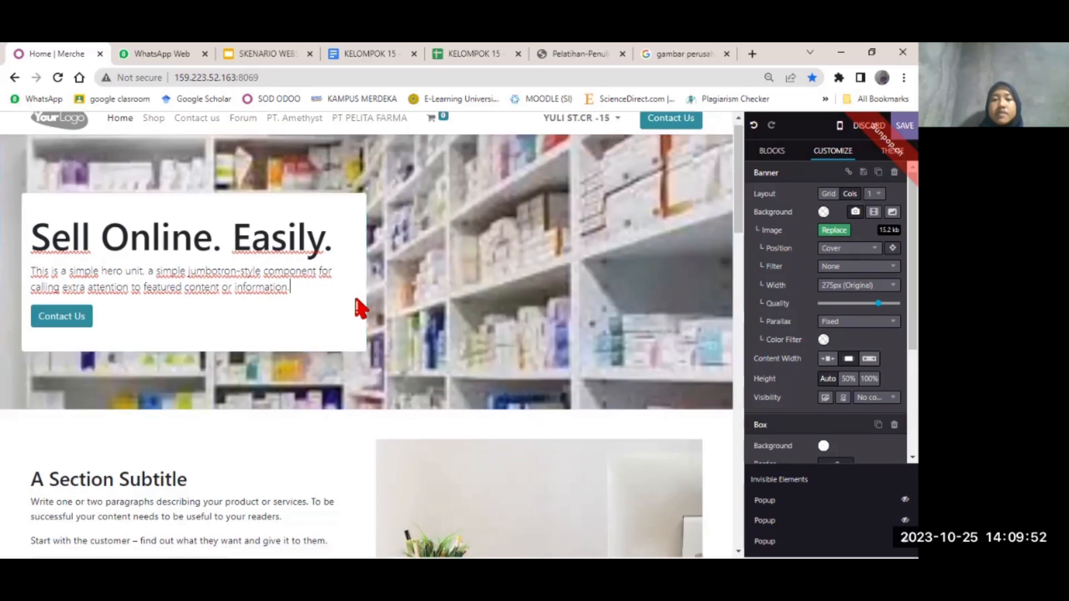
scroll(360, 308, up, 1)
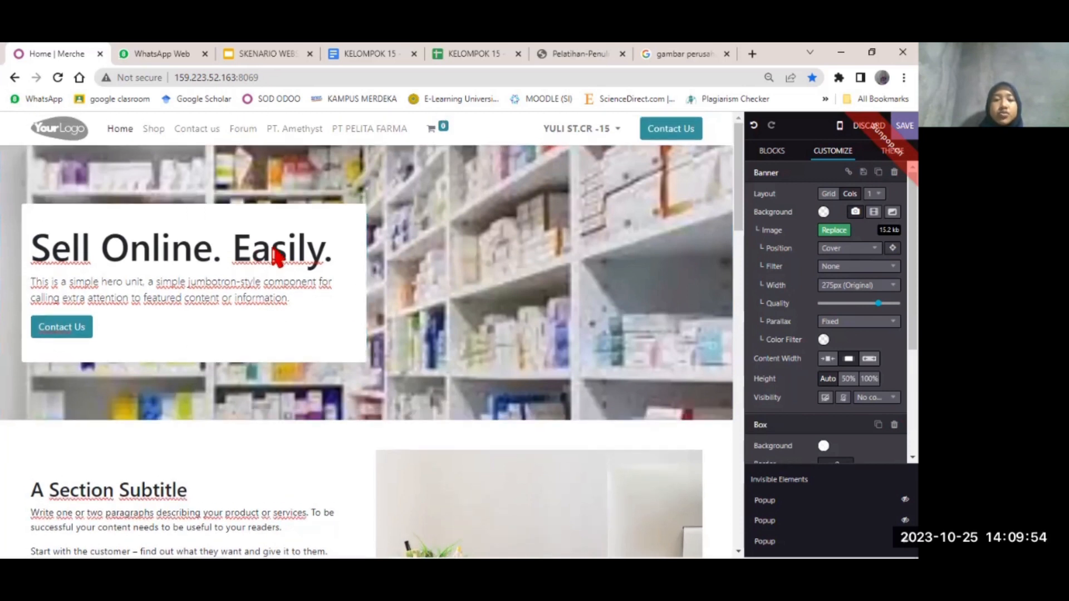
triple_click(317, 265)
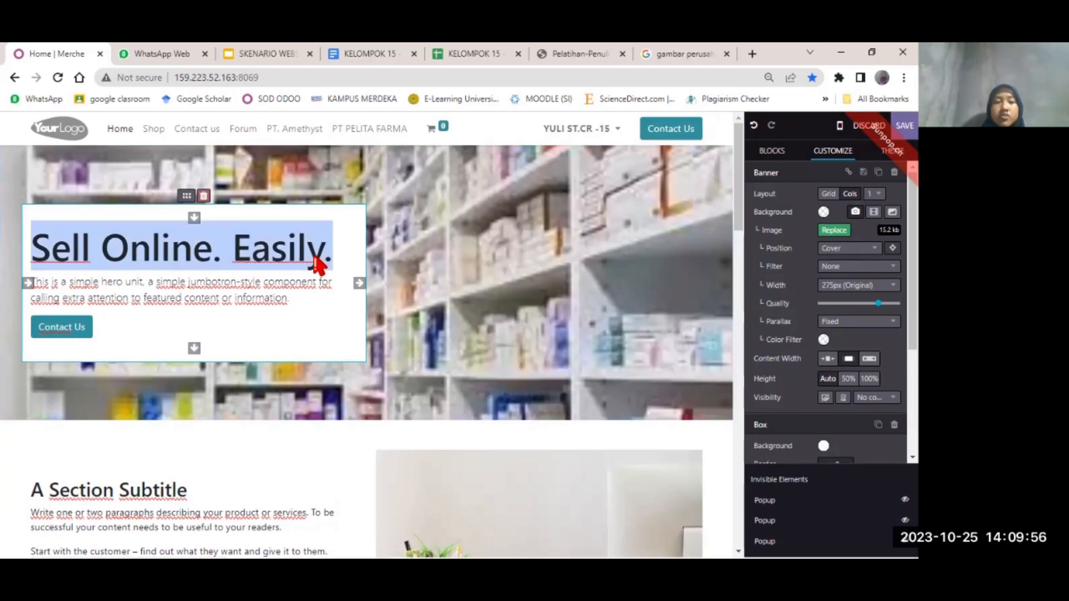
key(BackSpace)
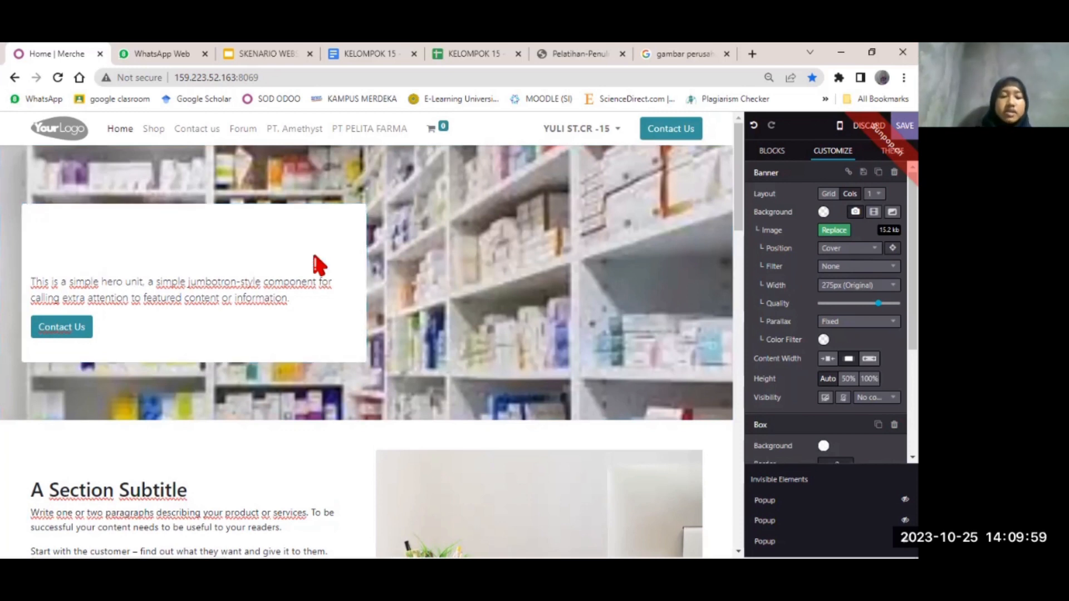
text(P)
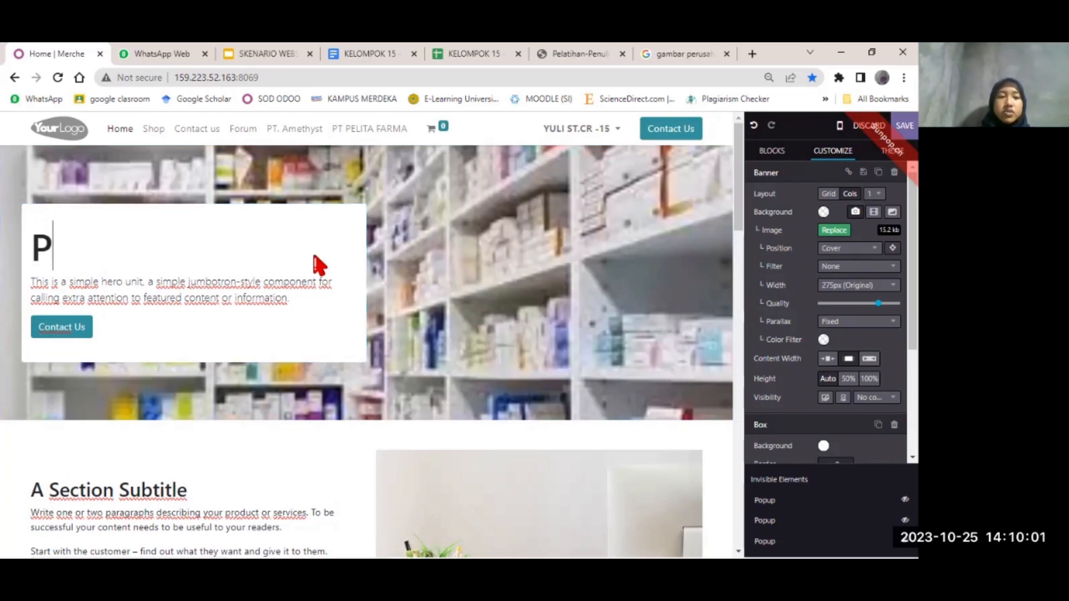
text(T )
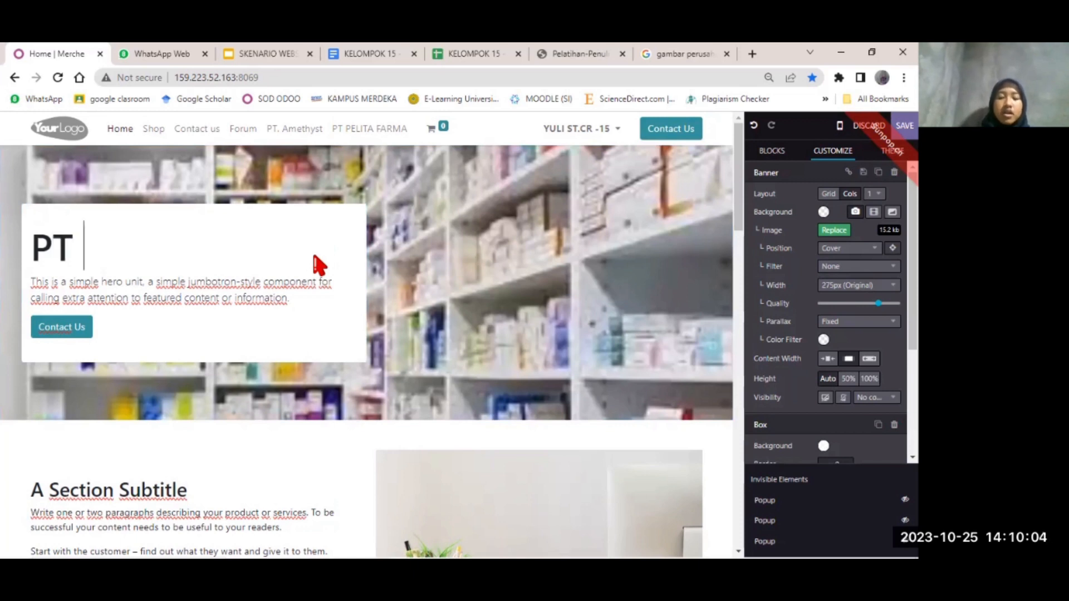
text(PELITA FARMA)
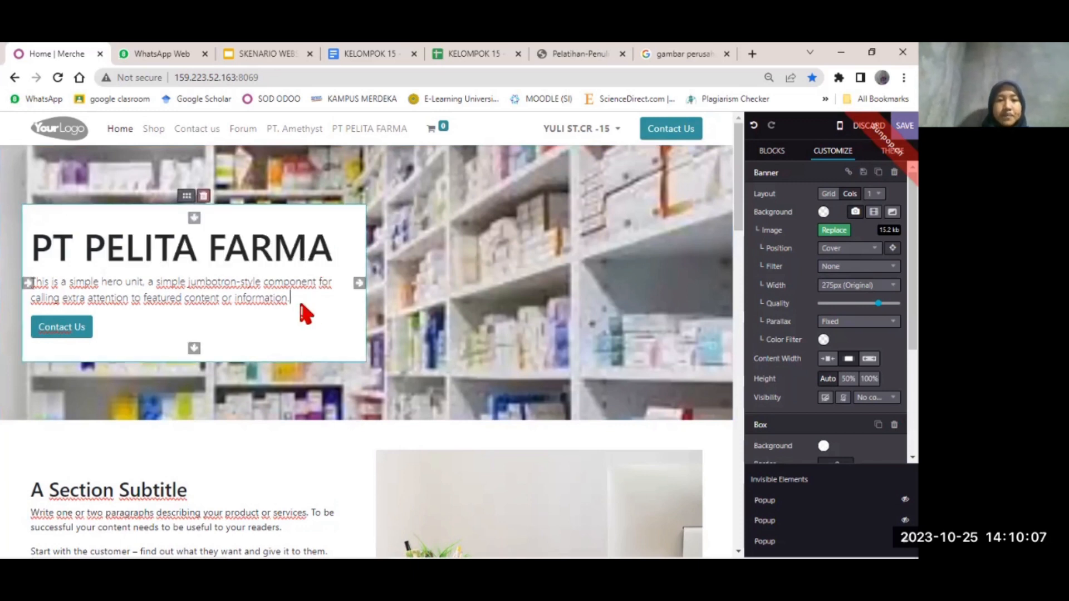
drag(303, 308, 27, 283)
key(BackSpace)
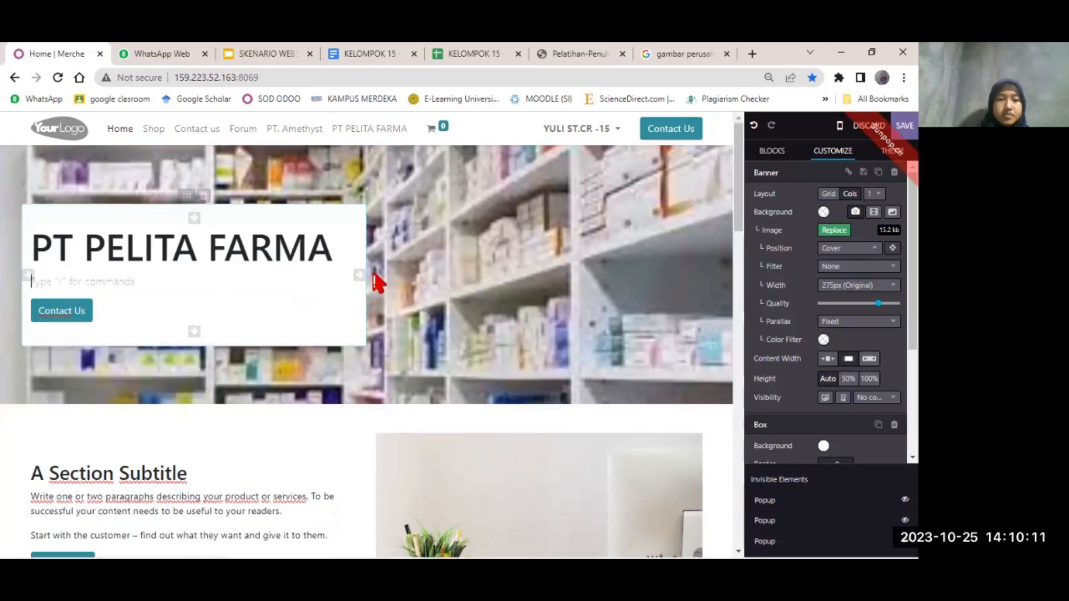
Step: Colour the banner heading white and give its text box a muted dark purple background
triple_click(328, 263)
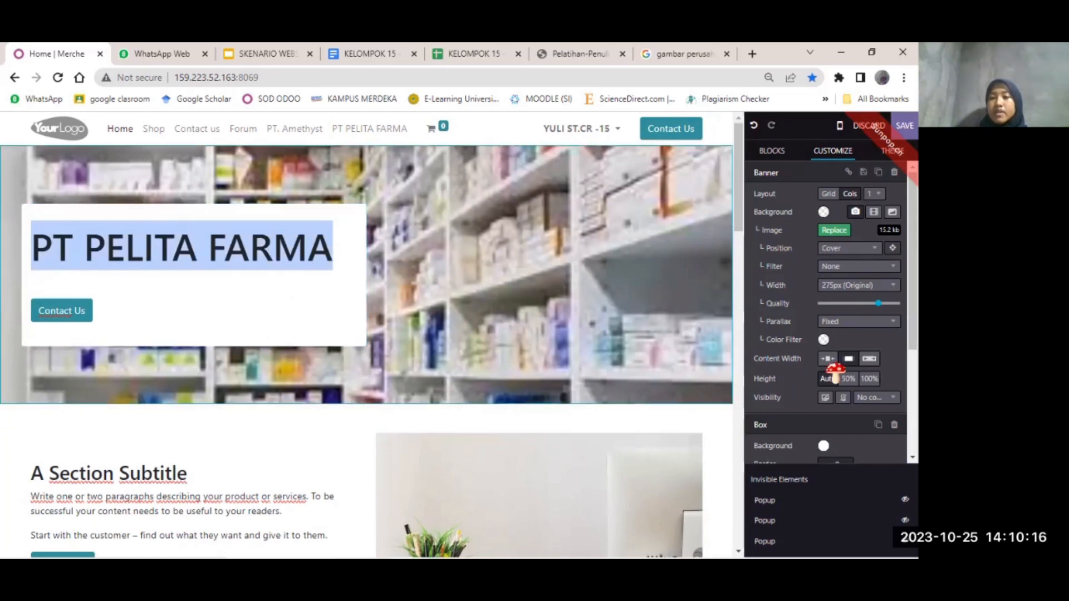
scroll(832, 370, down, 3)
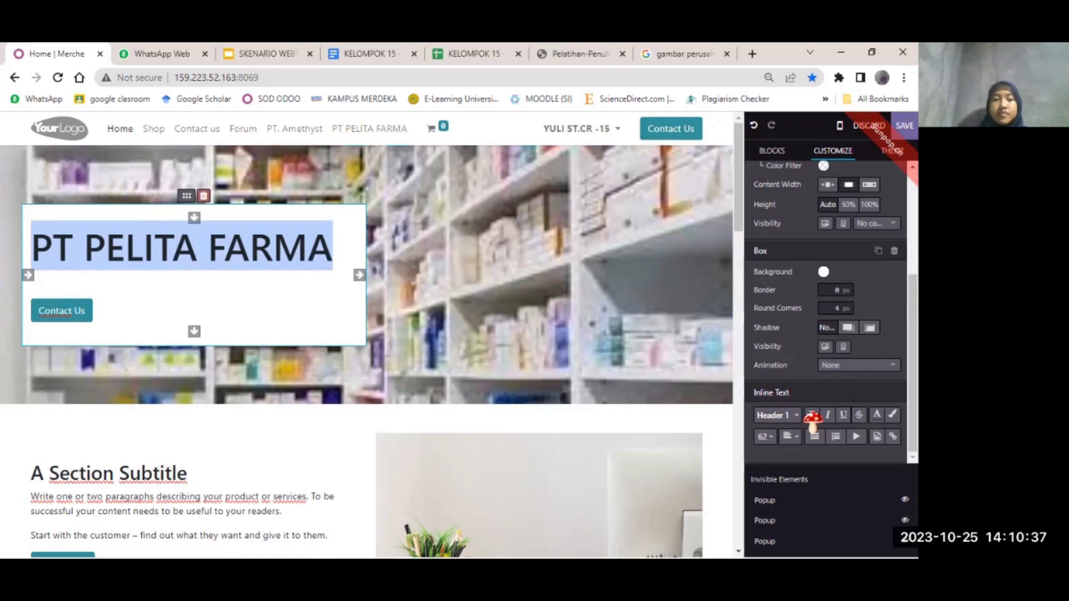
click(462, 366)
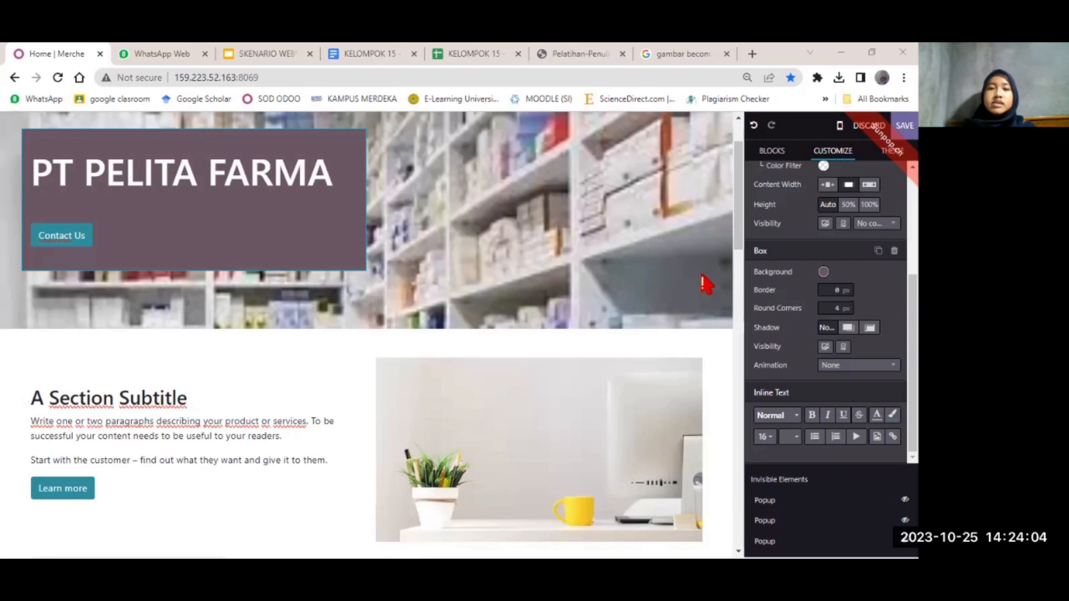
Step: Replace the "A Section Subtitle" heading below the banner with "PROFIL PERUSAHAAN"
scroll(593, 307, up, 2)
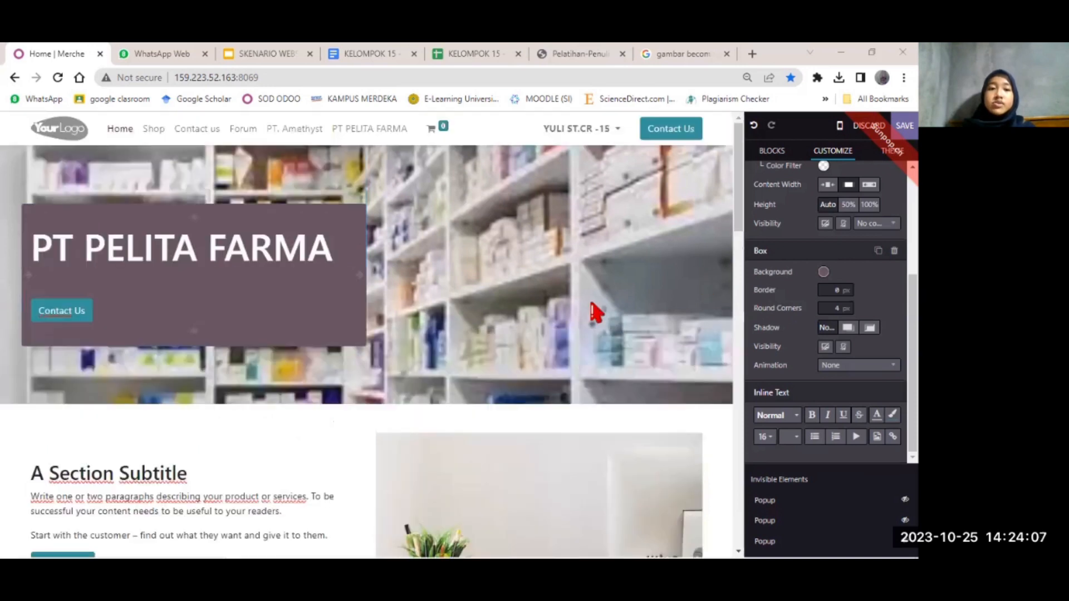
scroll(593, 311, down, 1)
scroll(356, 382, down, 5)
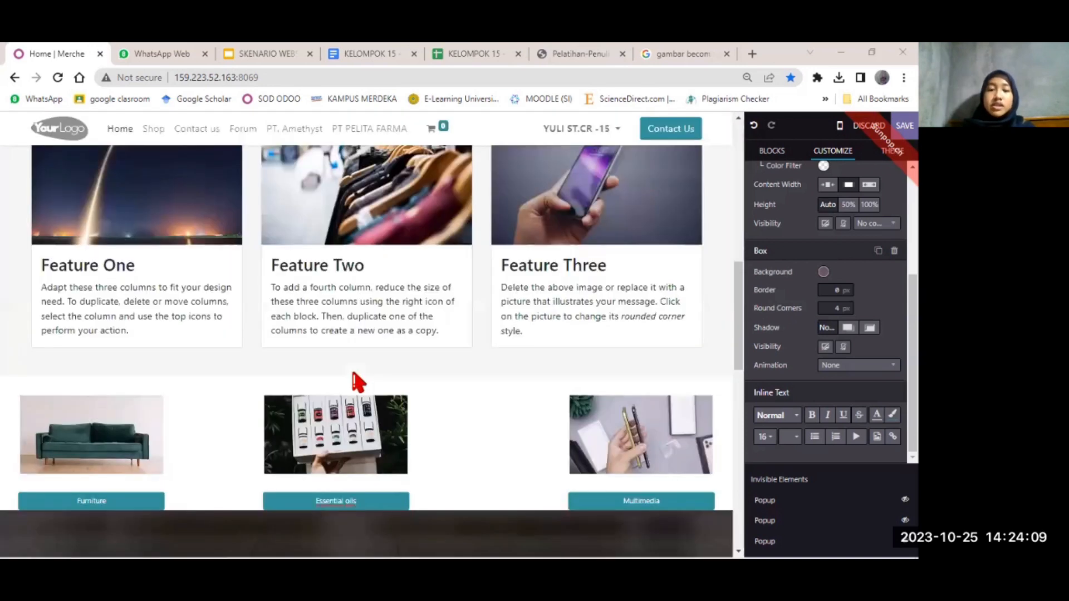
scroll(357, 382, up, 5)
scroll(357, 381, down, 2)
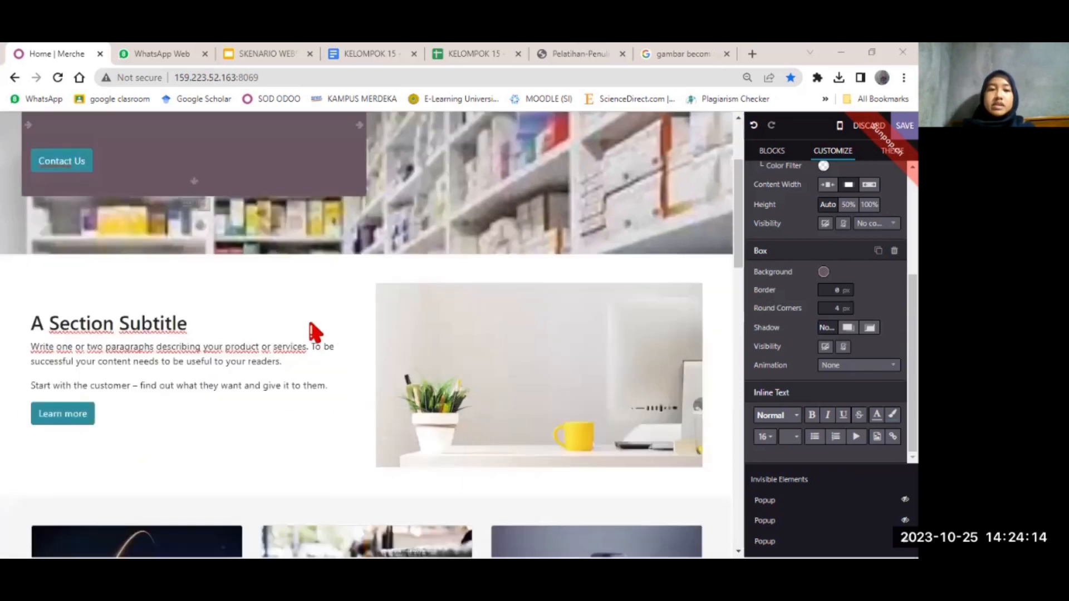
click(315, 333)
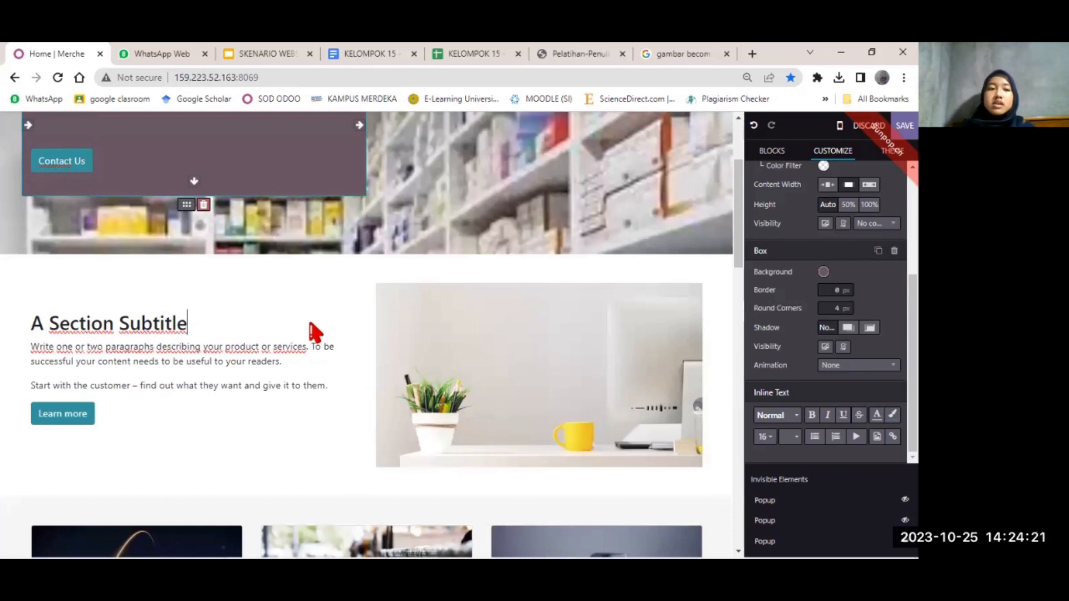
triple_click(310, 325)
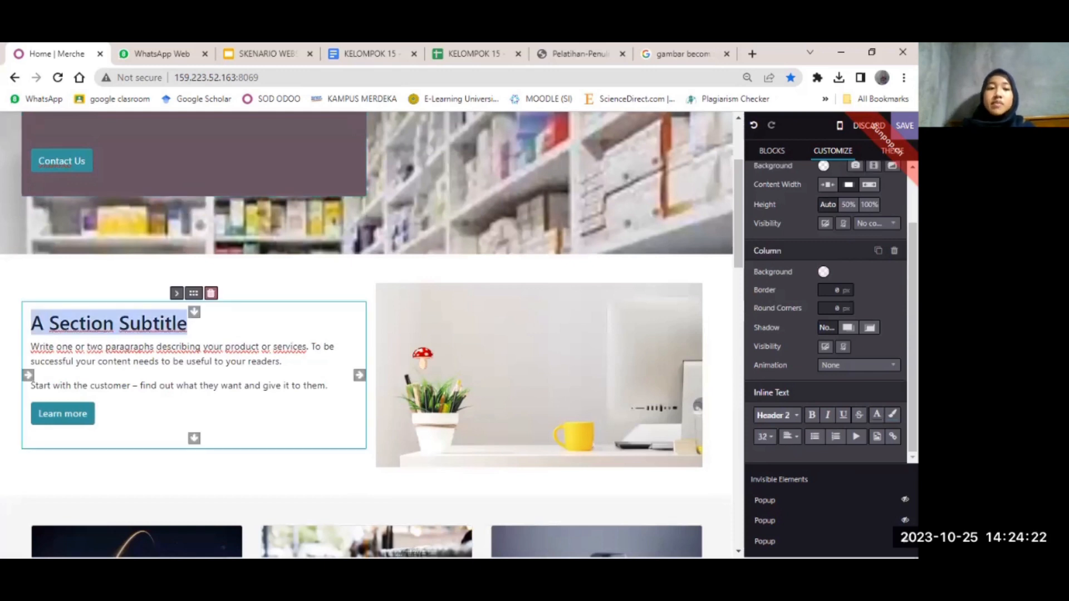
click(188, 330)
key(BackSpace)
key(BackSpace)
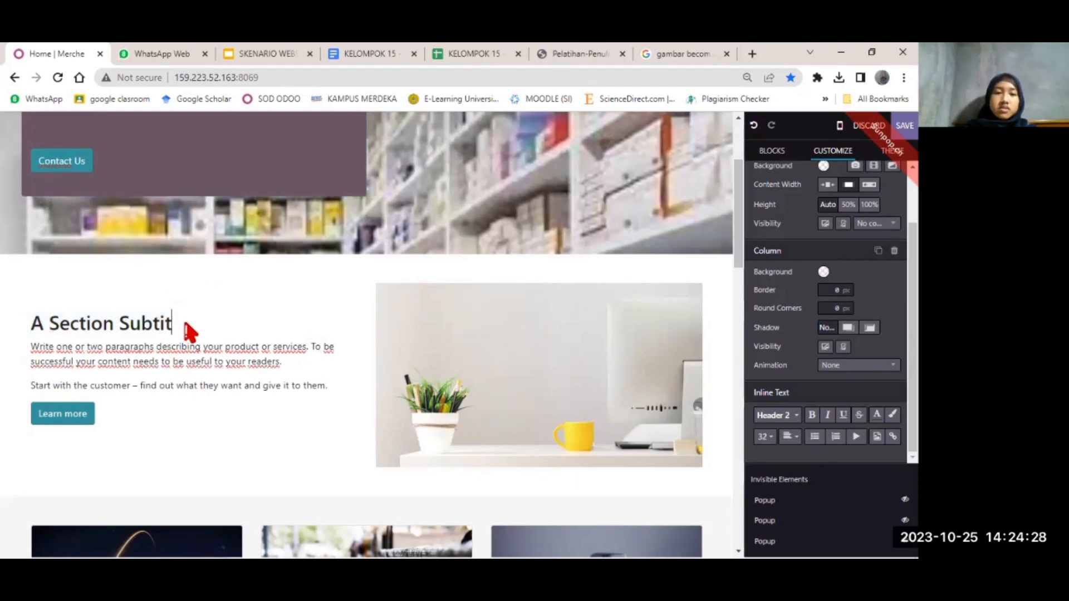
key(BackSpace)
key(BackSpace)
key(BackSpace)
key(BackSpace)
key(BackSpace)
key(BackSpace)
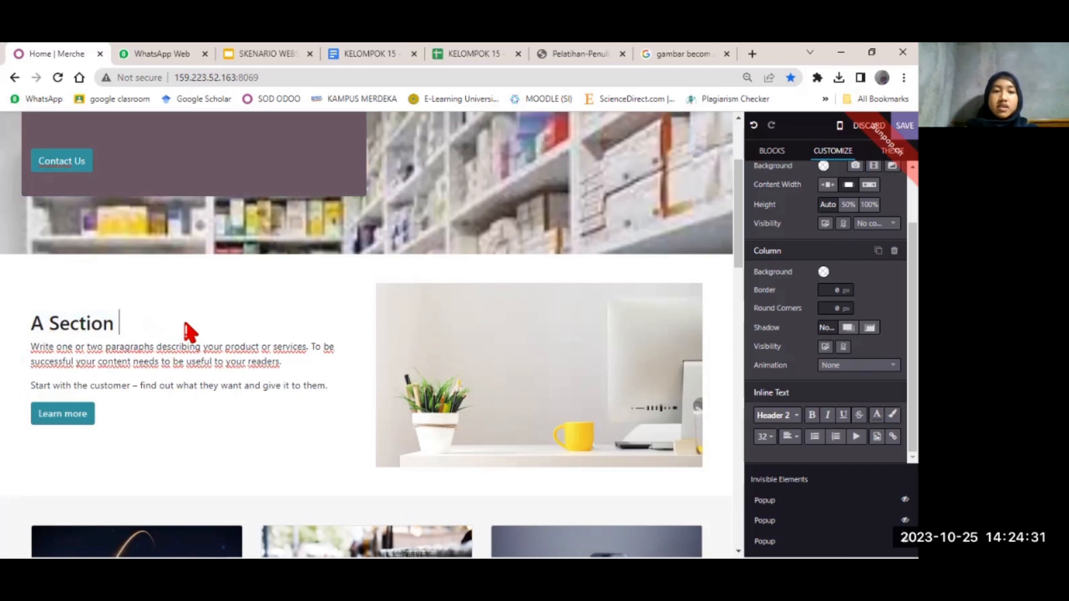
key(BackSpace)
key(BackSpace)
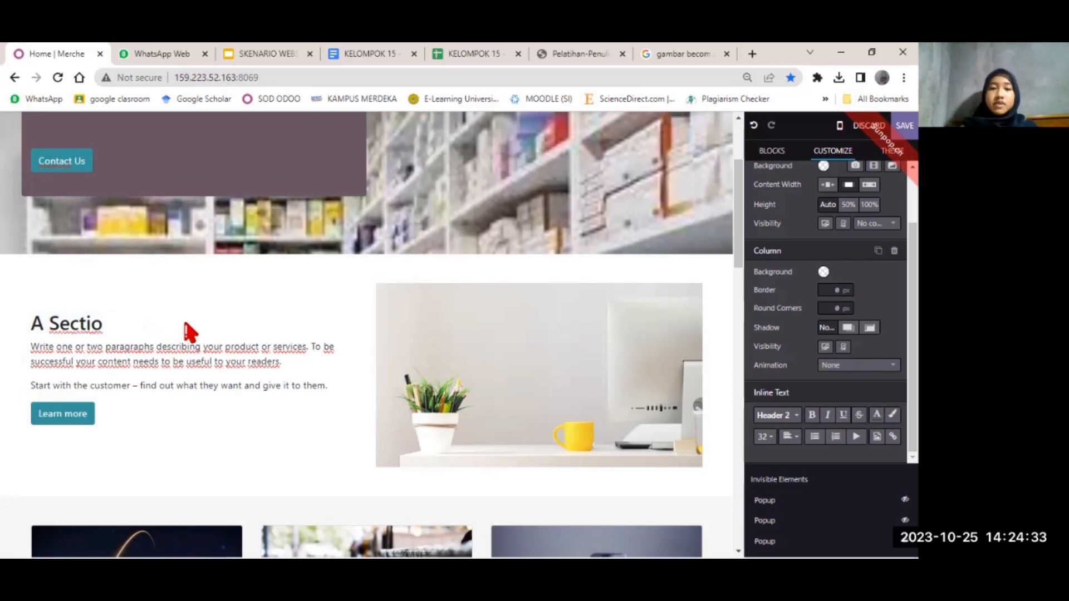
key(BackSpace)
key(BackSpace)
key(BackSpace)
key(BackSpace)
key(BackSpace)
key(BackSpace)
key(BackSpace)
key(BackSpace)
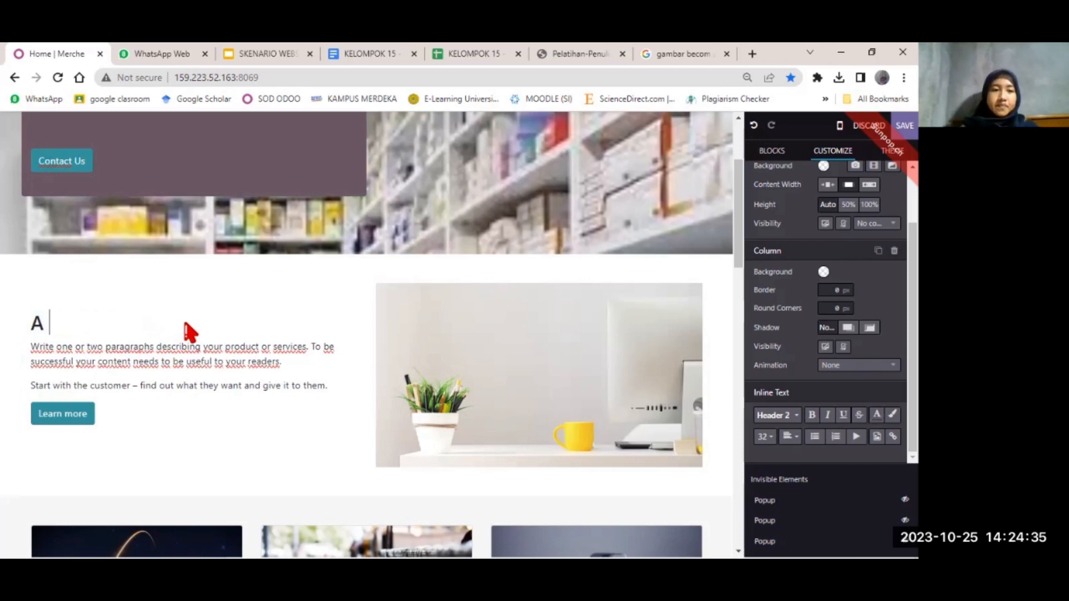
text(P)
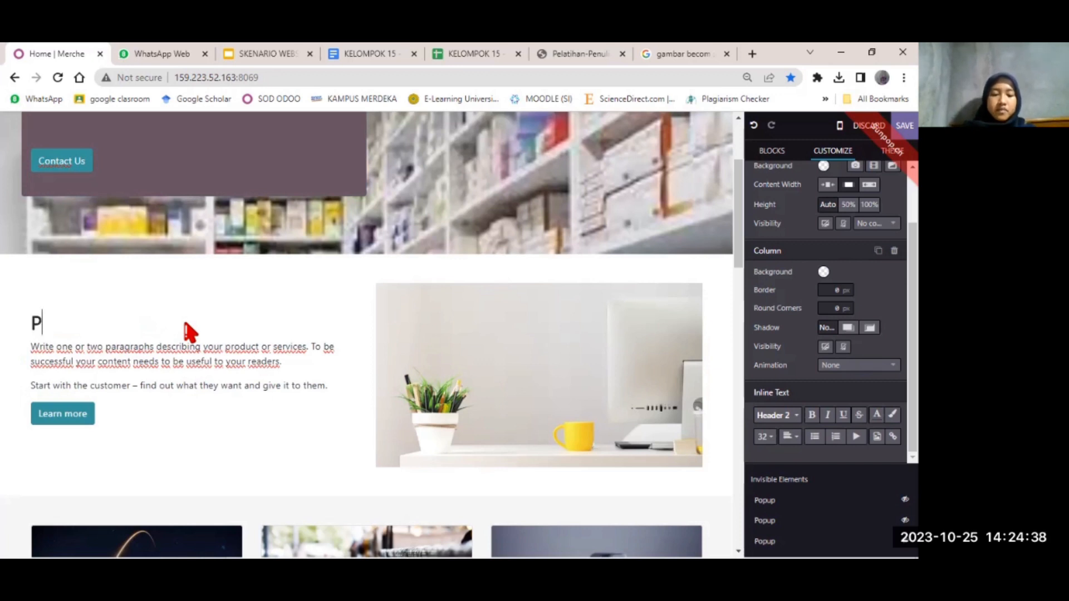
text(ROFIL PERU)
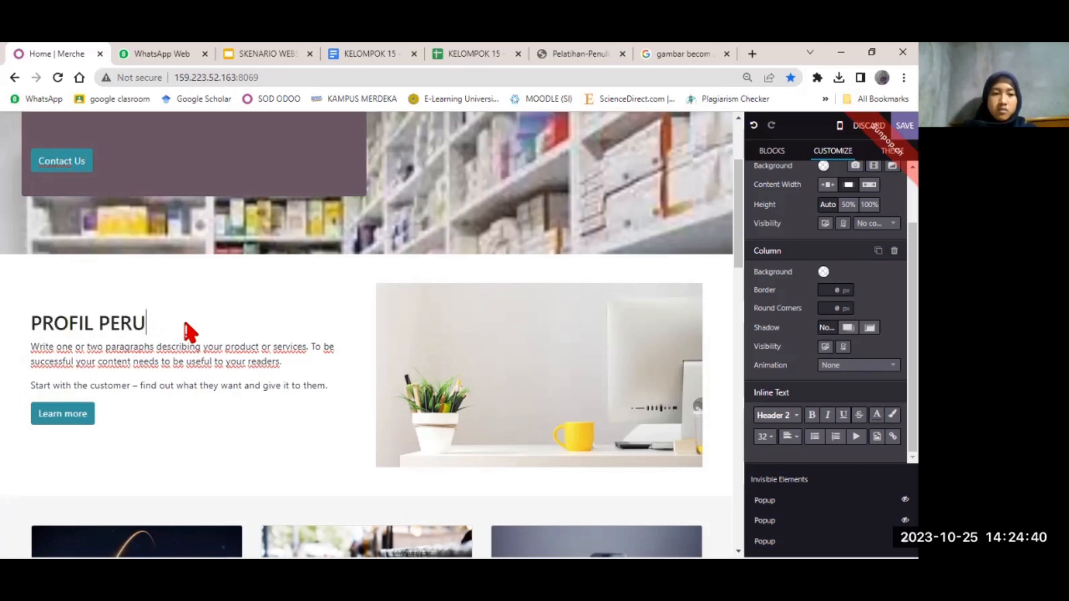
text(SAHAAN)
Step: Replace both placeholder paragraphs under "PROFIL PERUSAHAAN" with the PT Pelita Farma description beginning "Merupakan perusahaan yang bergerak dibidang kesehatan"
triple_click(219, 359)
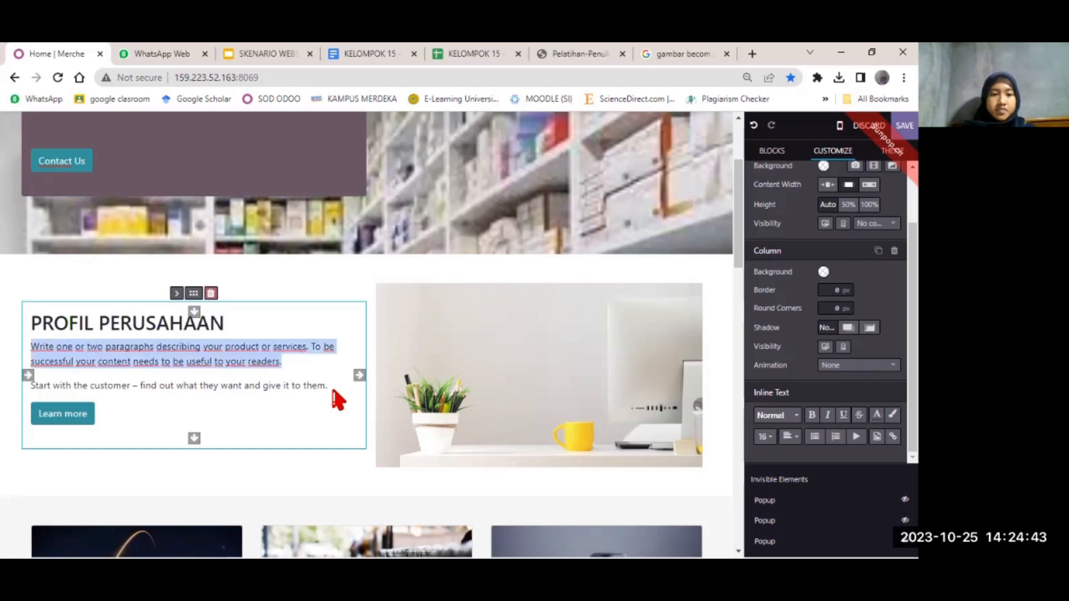
triple_click(287, 386)
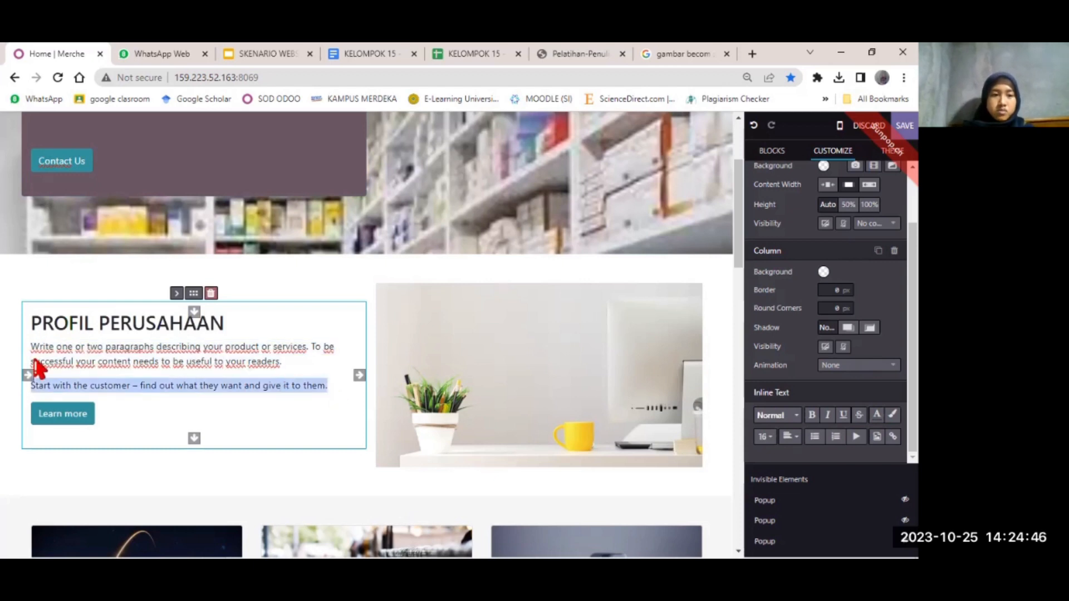
drag(34, 361, 35, 361)
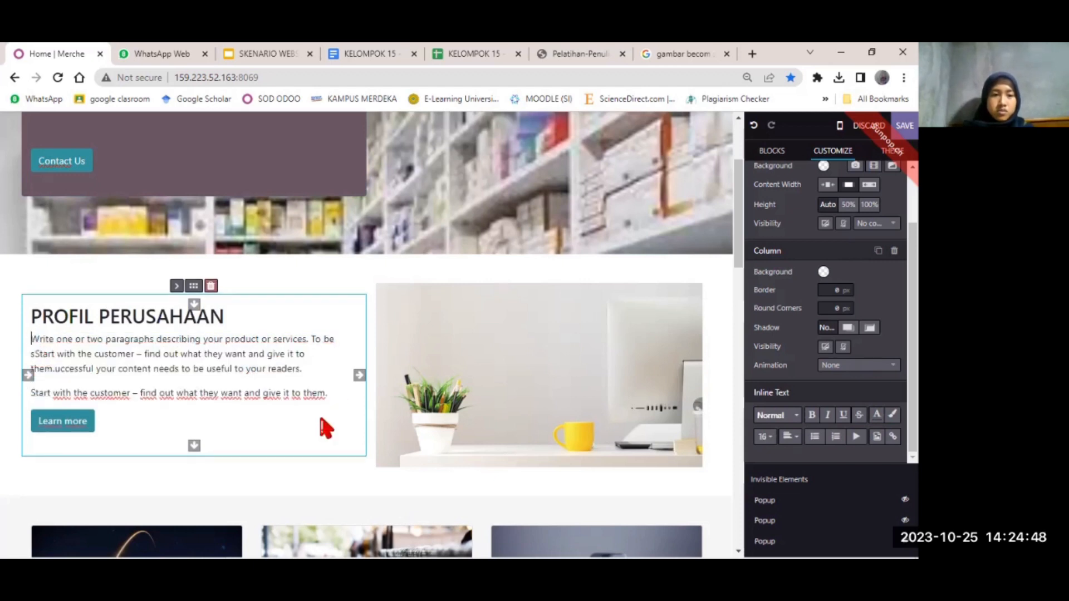
shift+click(330, 396)
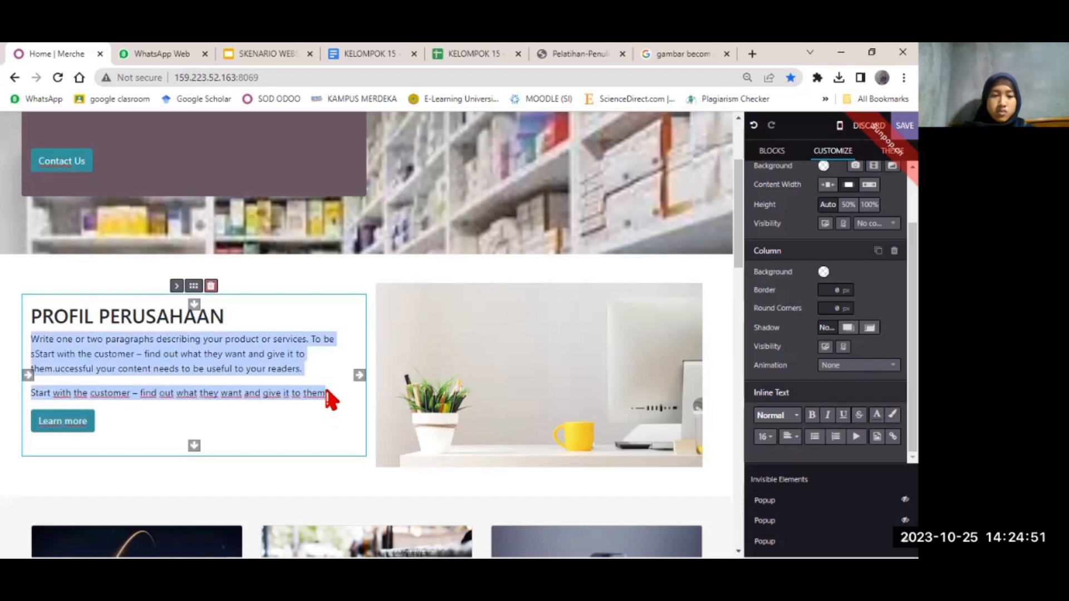
key(BackSpace)
text(Merupakan perusahaan yang bergerak dibidang kesehatan salah satunya adalah penyedia obat obatan. PT Pelita Farma ini beralamat di jalan sudirman no 20. Jakarta Timur. Perusahaan ini berfokus pada penyediaan obat obatan dengan berbagai macam jenis obat obatan. Termasuk kedalam salah satu perusahaan yang bekerja sama dengan berbagai Rumah Sakit di indonesia. untuk mempermudah customer dalam melakukan pembelian, maka PT Pelita Farma menyediakan sistem pembelian secara online untuk segala jenis macam obat-obatan.)
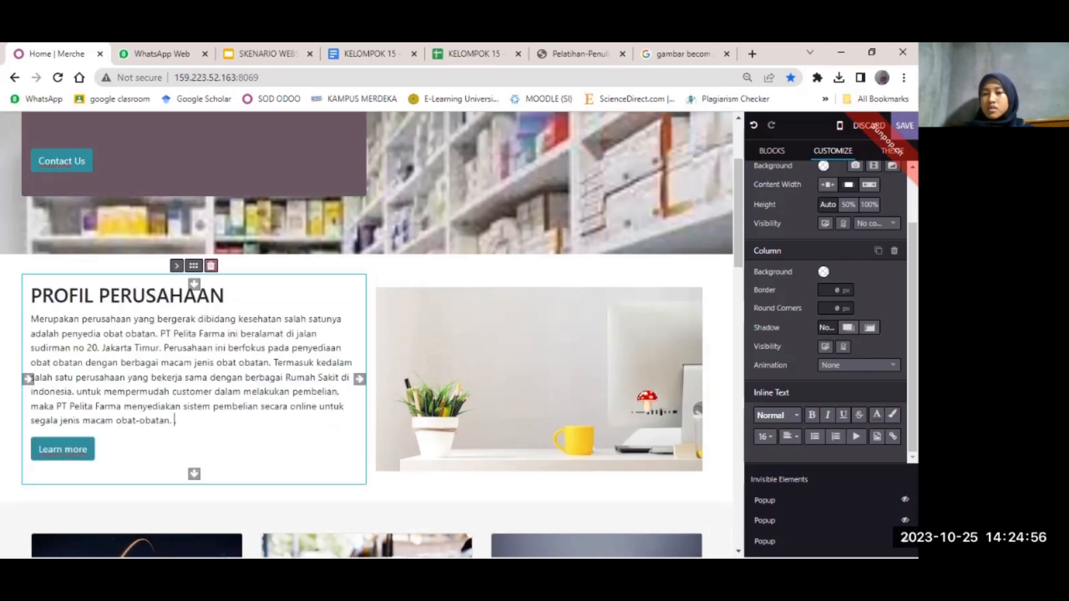
Step: Replace the desk photo beside the company profile with the picture of pills and blister packs on a blue background
click(554, 383)
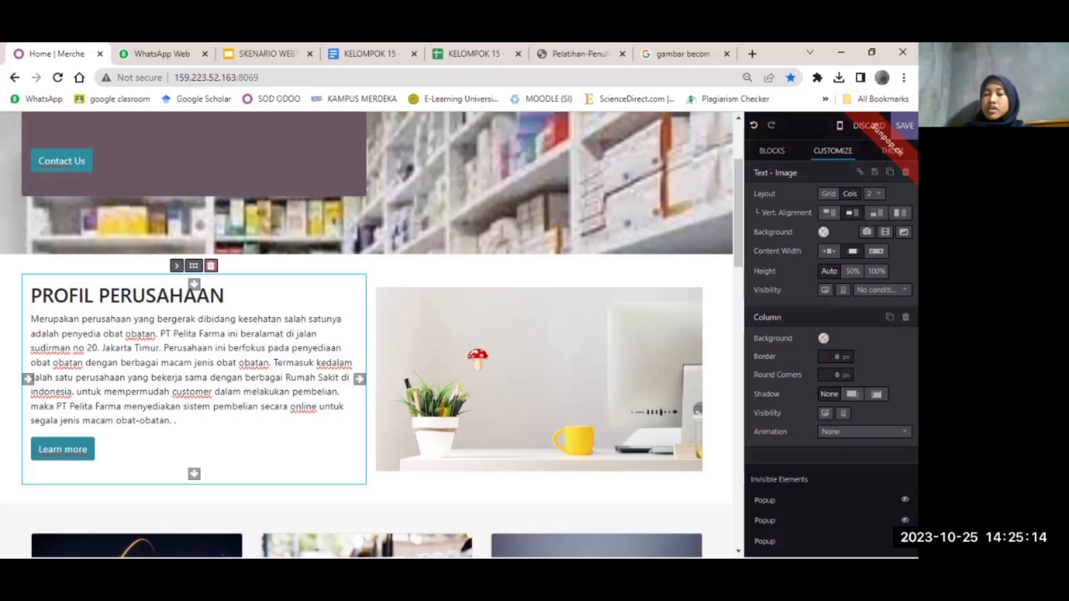
click(304, 392)
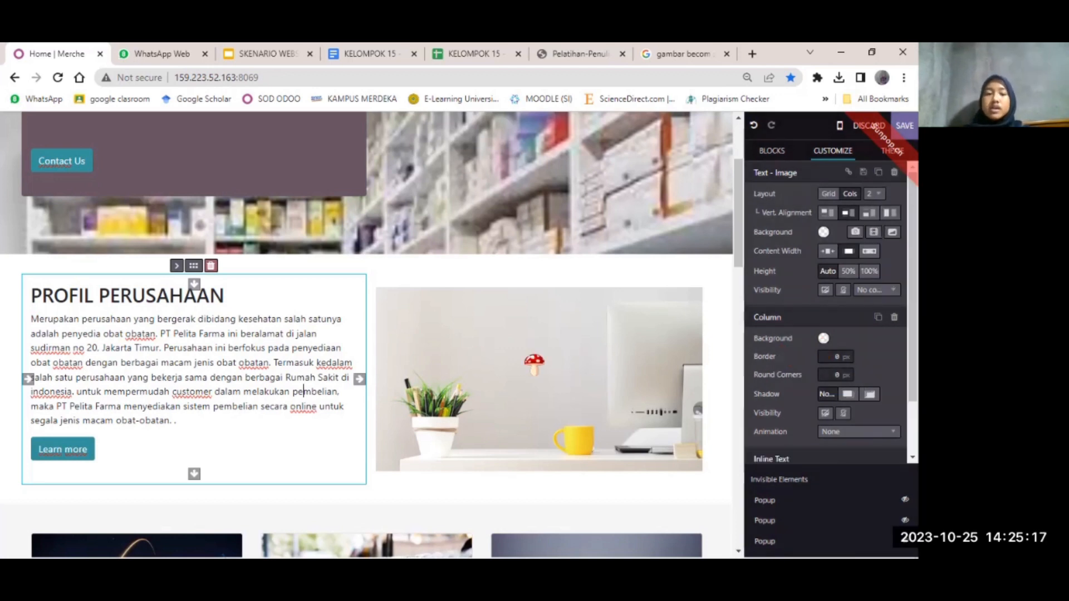
click(502, 365)
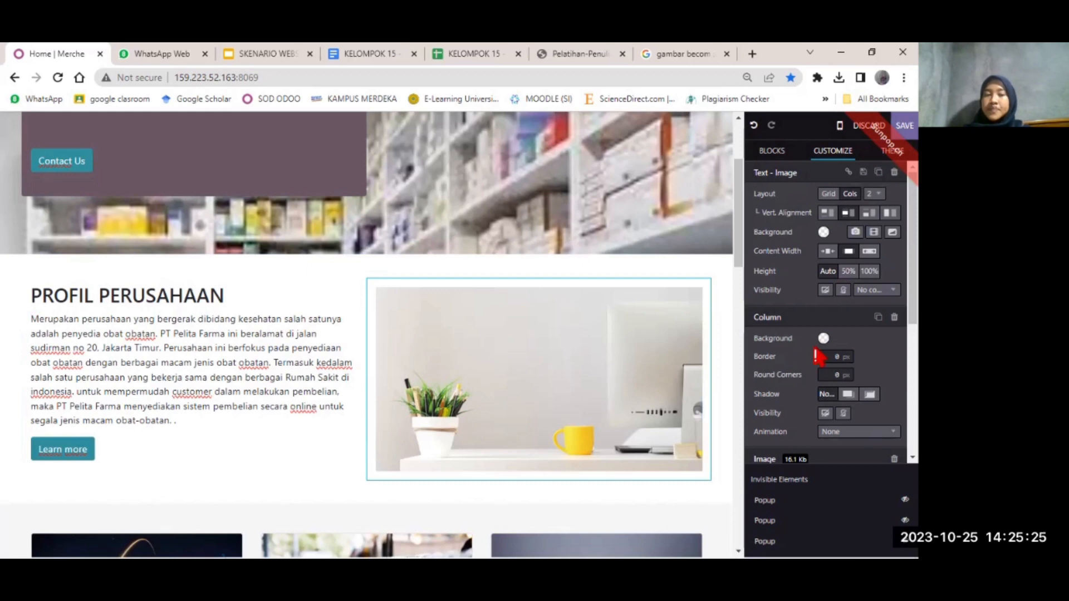
scroll(819, 357, down, 1)
scroll(819, 357, up, 1)
scroll(819, 357, down, 3)
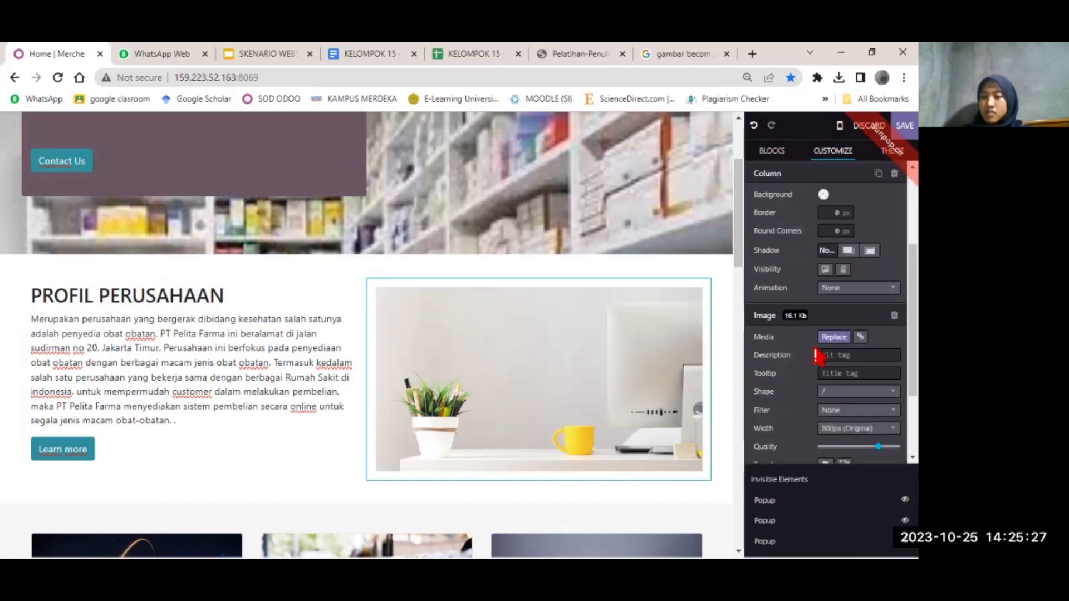
scroll(838, 303, down, 2)
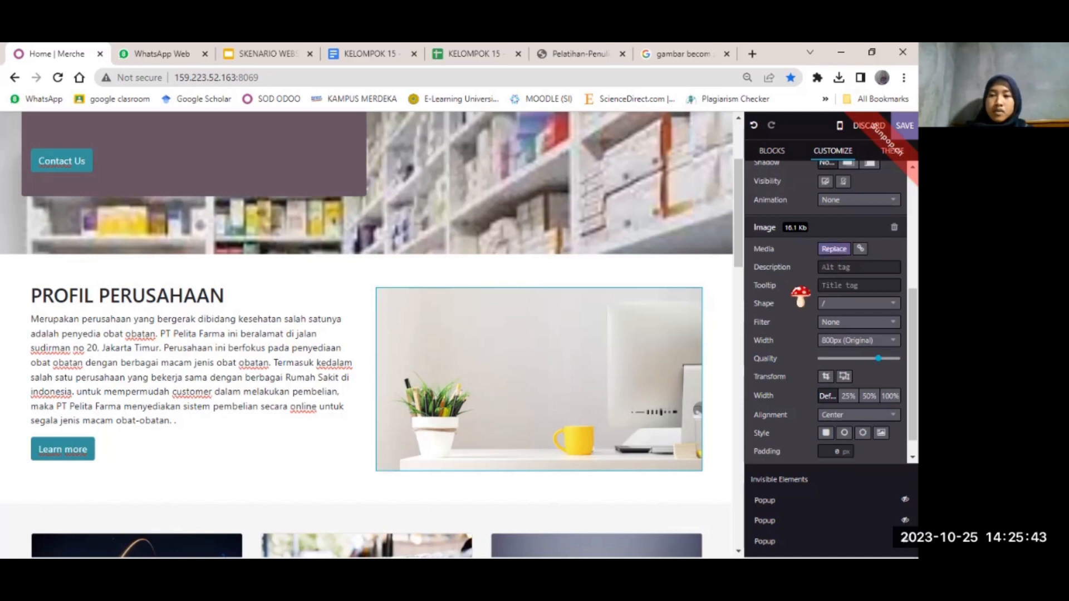
click(837, 250)
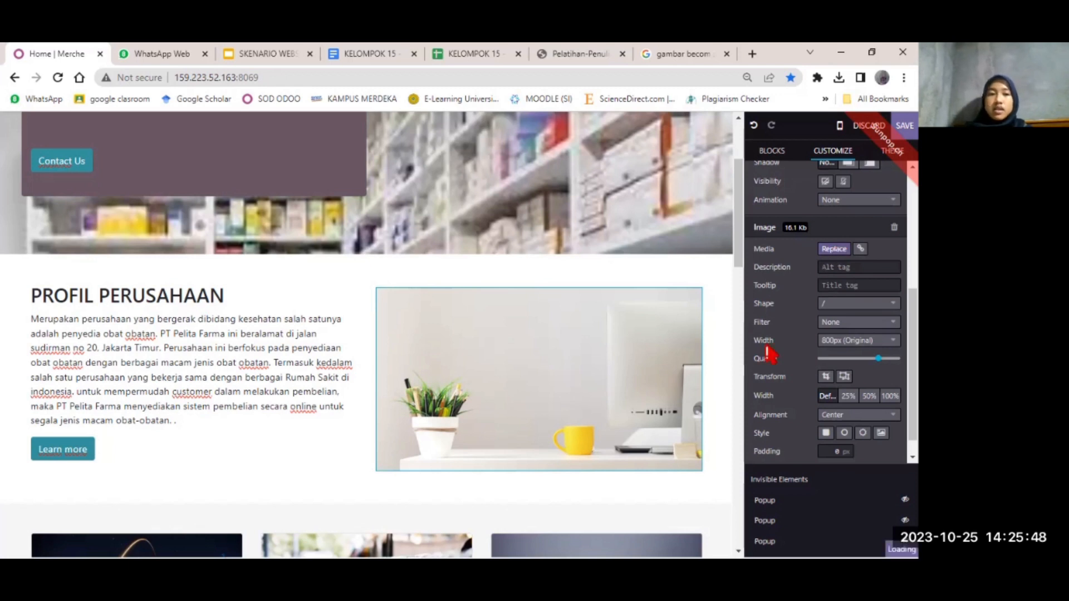
scroll(768, 354, up, 1)
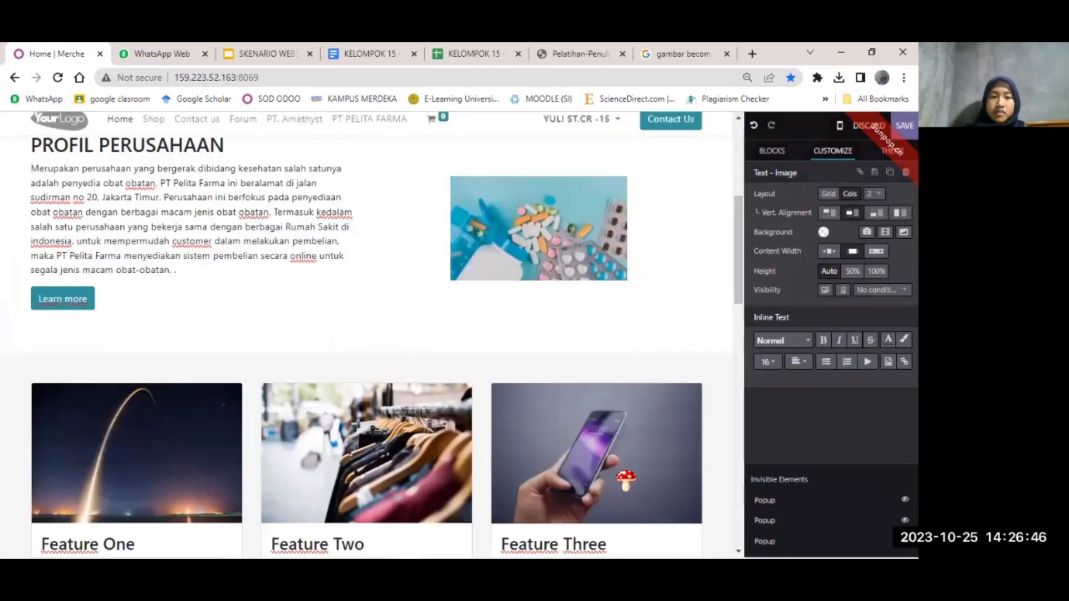
Step: Copy "Blackmores Multivitamins" from the Google Docs scenario and use it to replace the "Feature One" heading on the Odoo page
scroll(631, 480, down, 2)
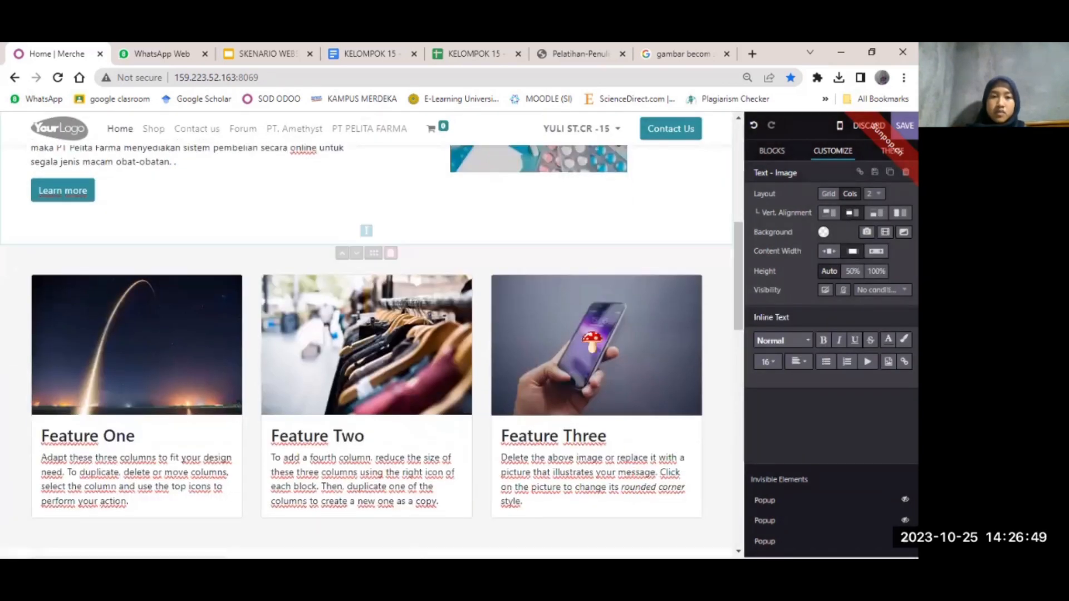
scroll(197, 359, down, 1)
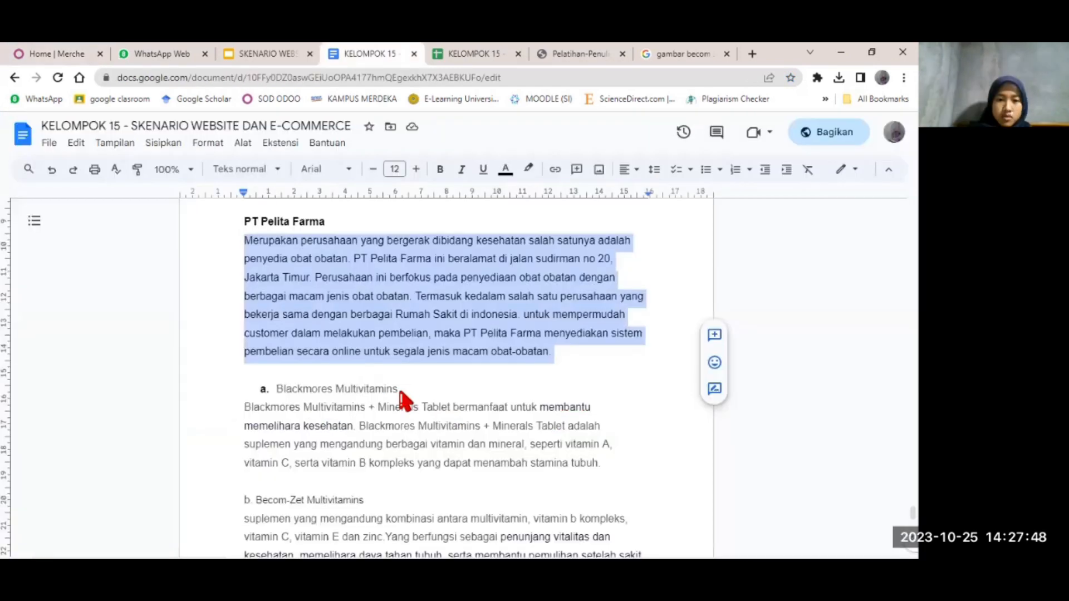
drag(401, 392, 275, 395)
key(ctrl+c)
click(63, 44)
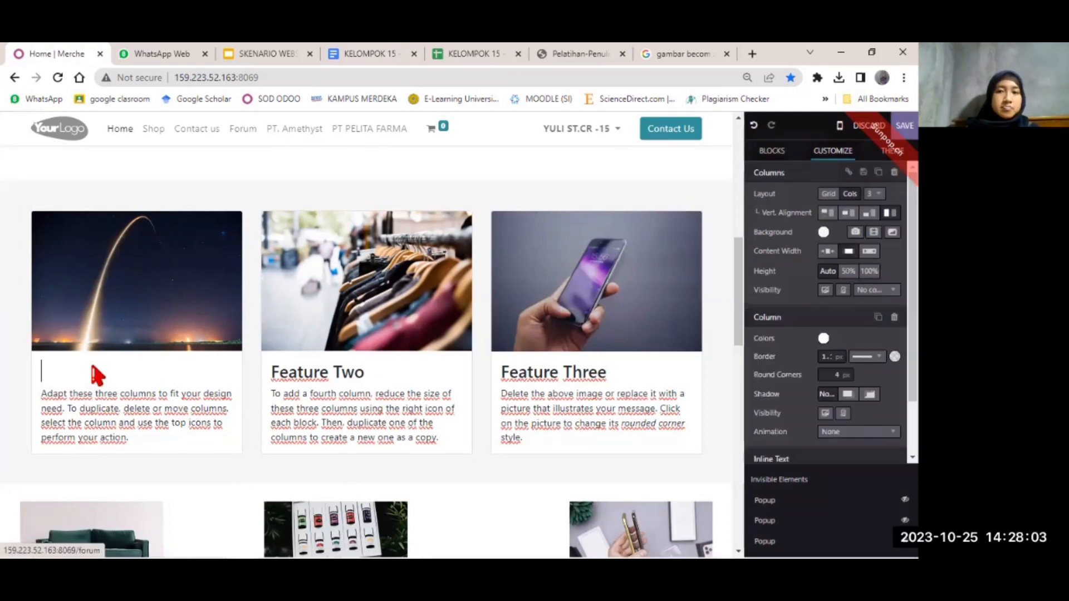
key(ctrl+v)
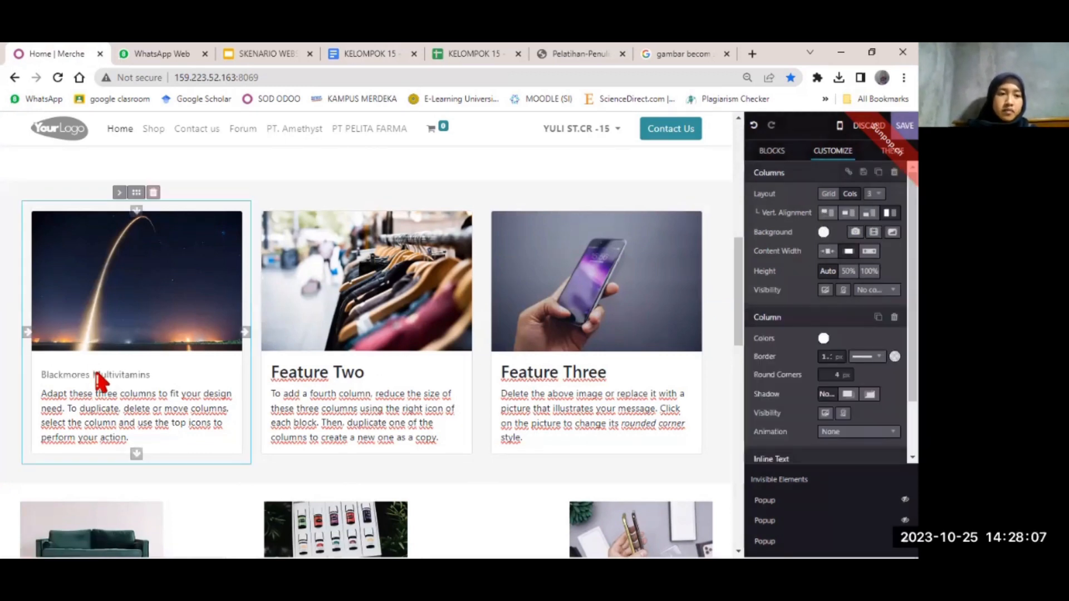
Step: Format the "Blackmores Multivitamins" heading as Header 2 with font size 24
drag(151, 377, 33, 382)
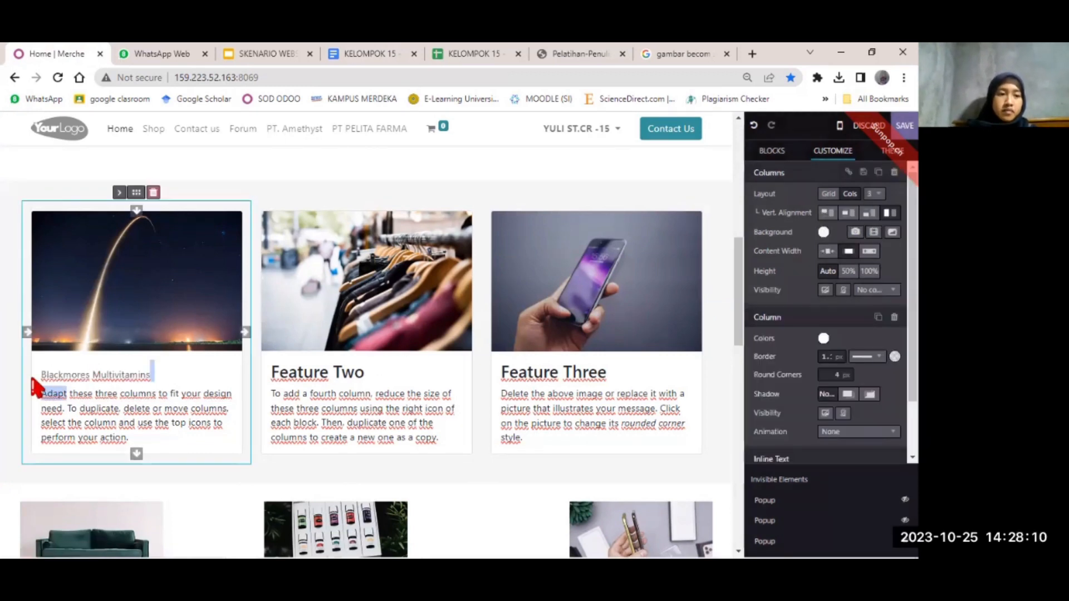
scroll(798, 423, down, 1)
click(811, 417)
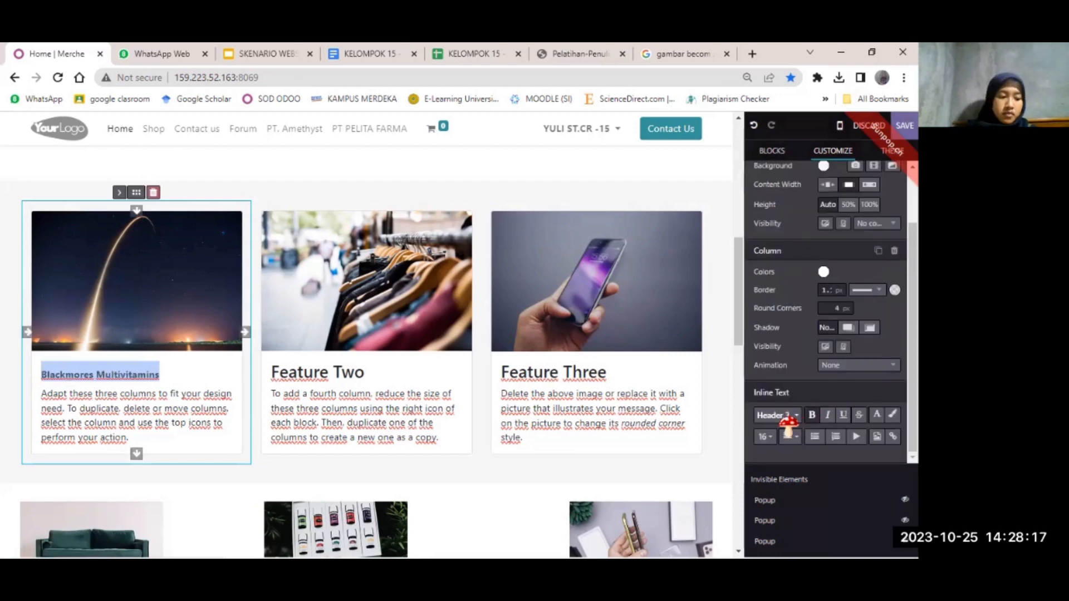
click(786, 419)
click(785, 295)
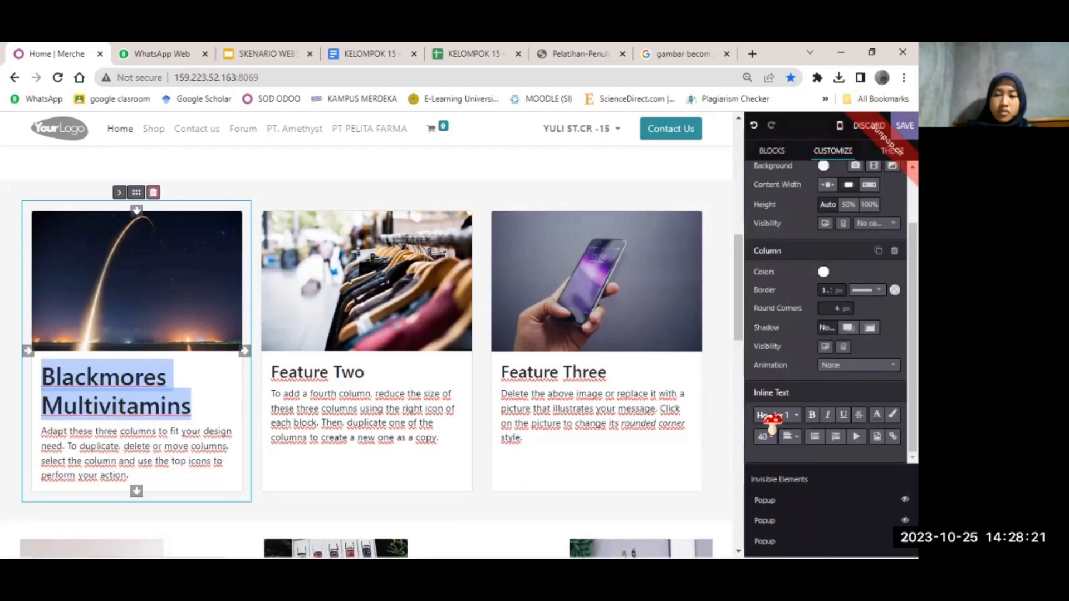
click(773, 419)
click(791, 310)
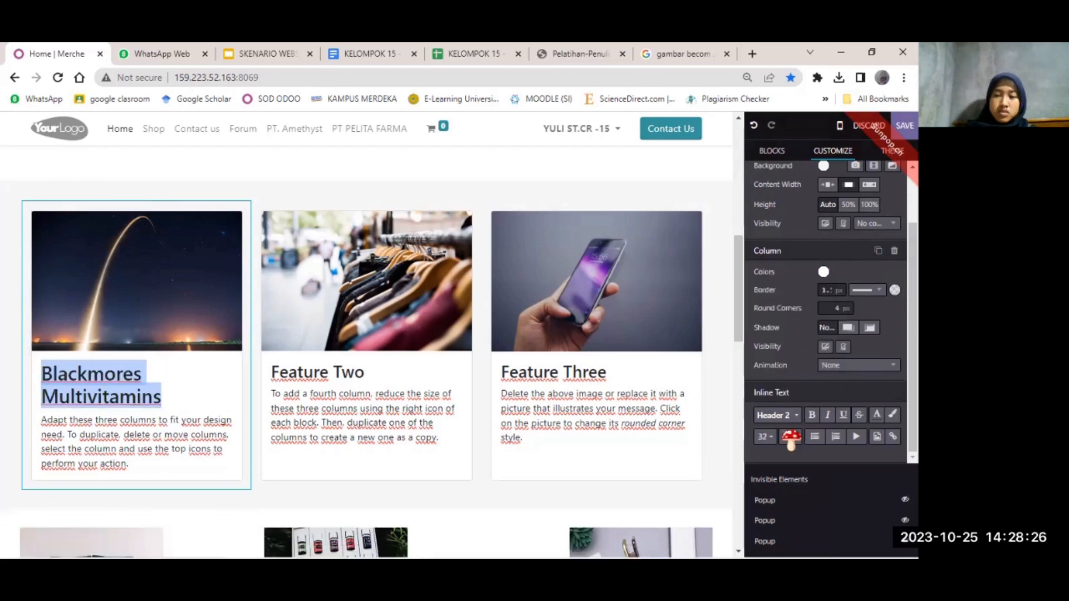
click(764, 437)
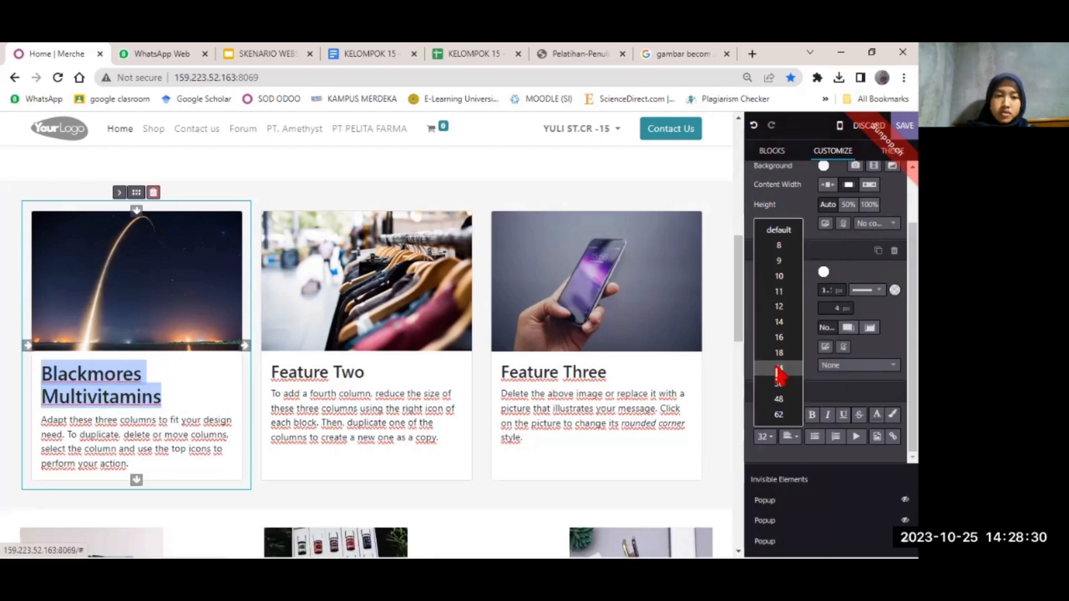
click(779, 370)
Step: Replace the placeholder paragraph under "Blackmores Multivitamins" with that product's description copied from the Google Docs scenario
click(132, 441)
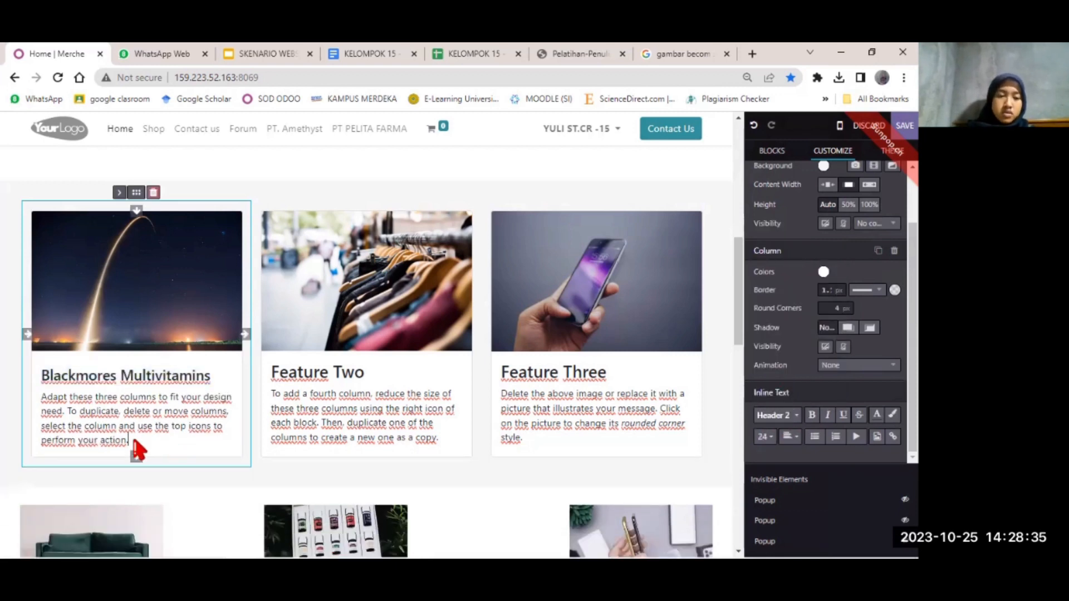
key(ctrl+a)
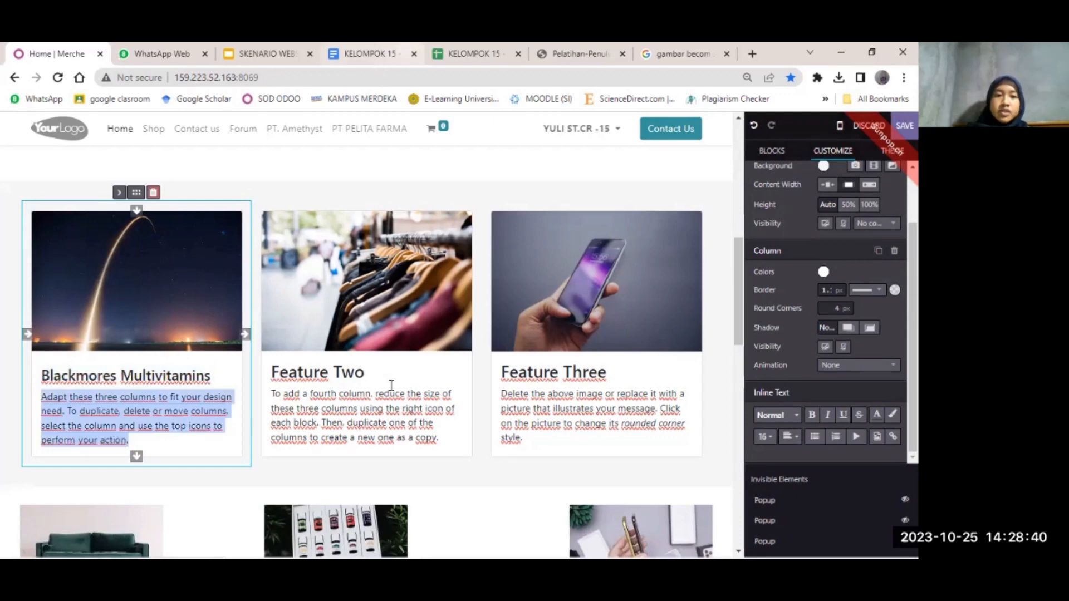
click(370, 54)
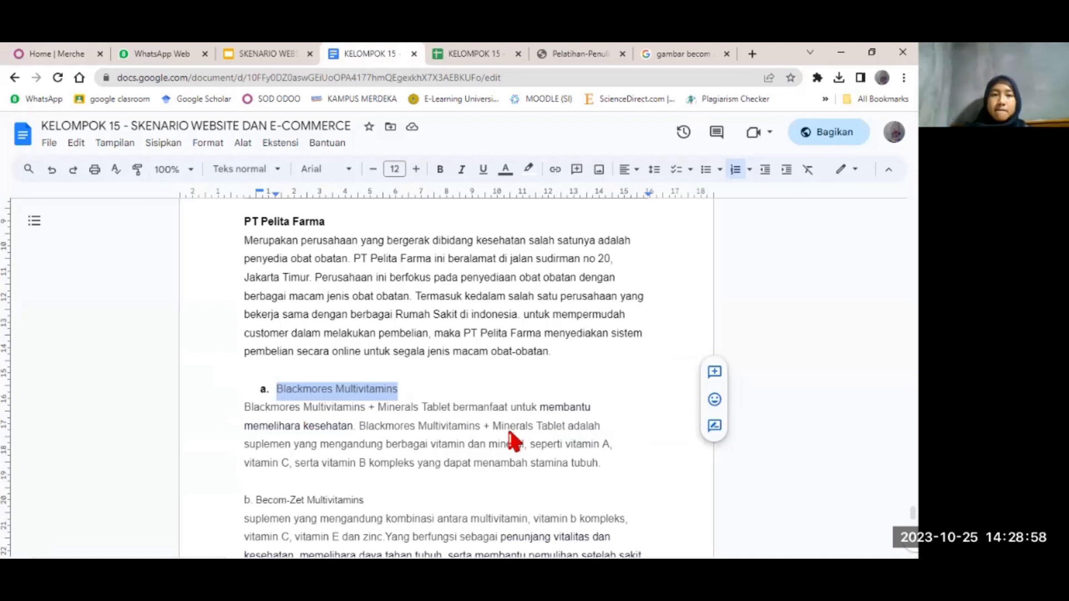
scroll(542, 337, down, 2)
drag(603, 347, 246, 296)
key(ctrl+c)
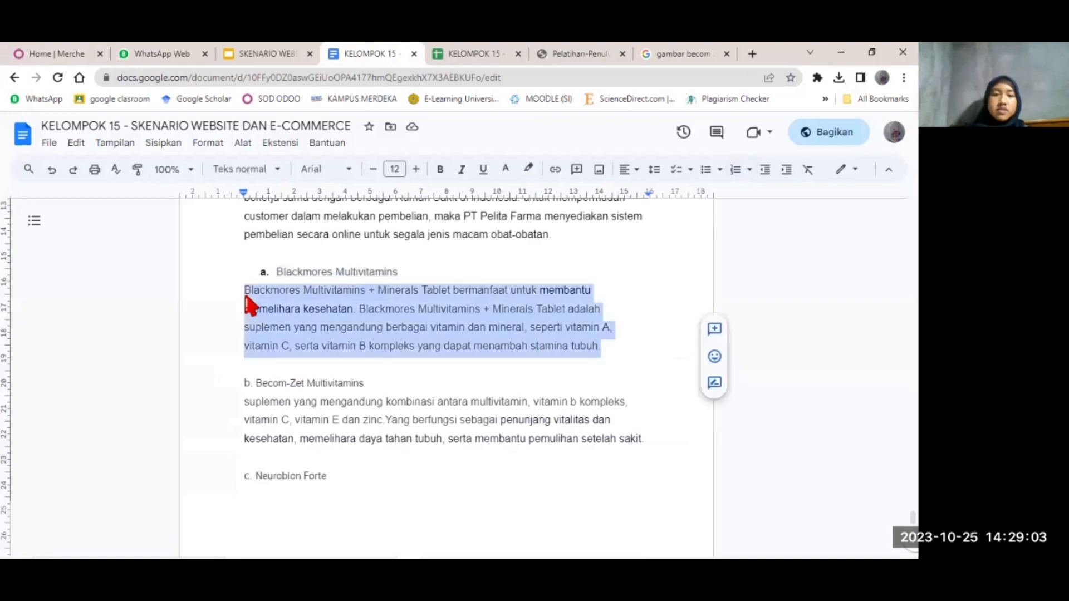
click(58, 50)
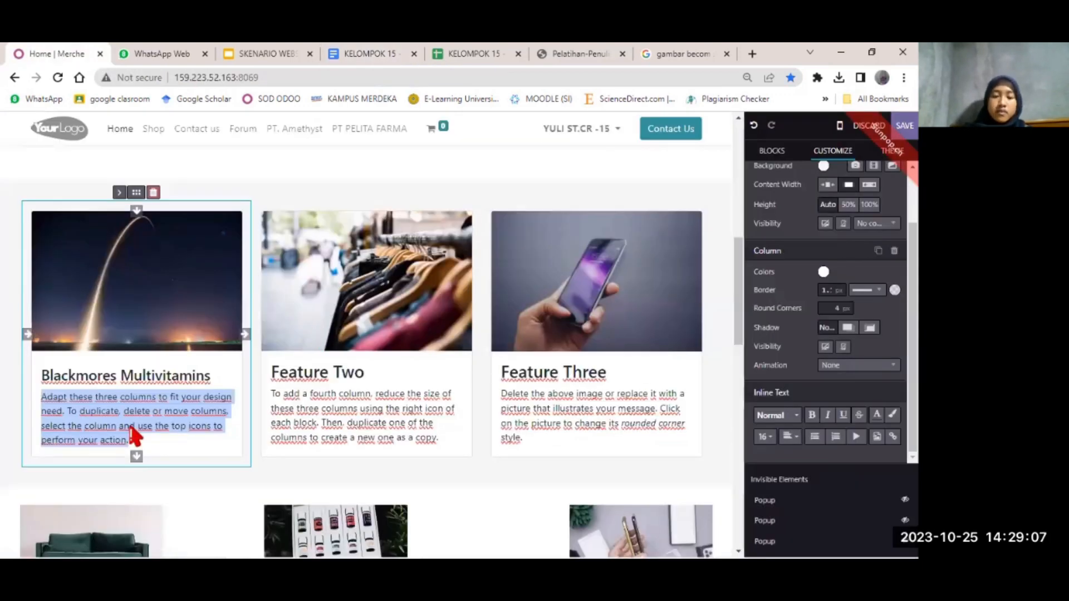
key(BackSpace)
key(ctrl+v)
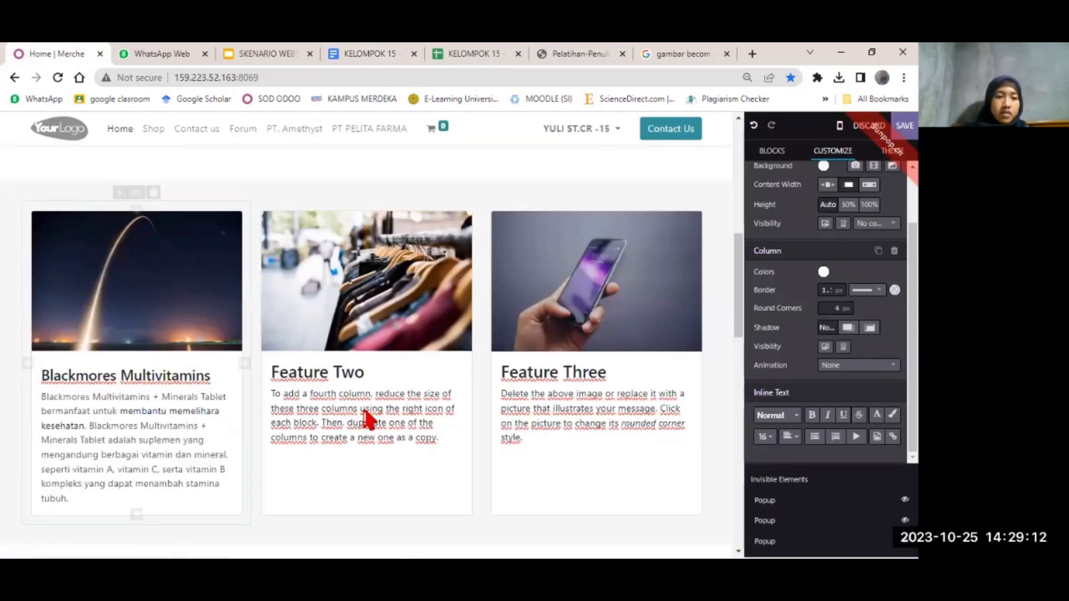
Step: Copy "Becom-Zet Multivitamins" from the Google Docs scenario and use it to replace the "Feature Two" heading on the Odoo page
click(346, 50)
drag(367, 385, 258, 388)
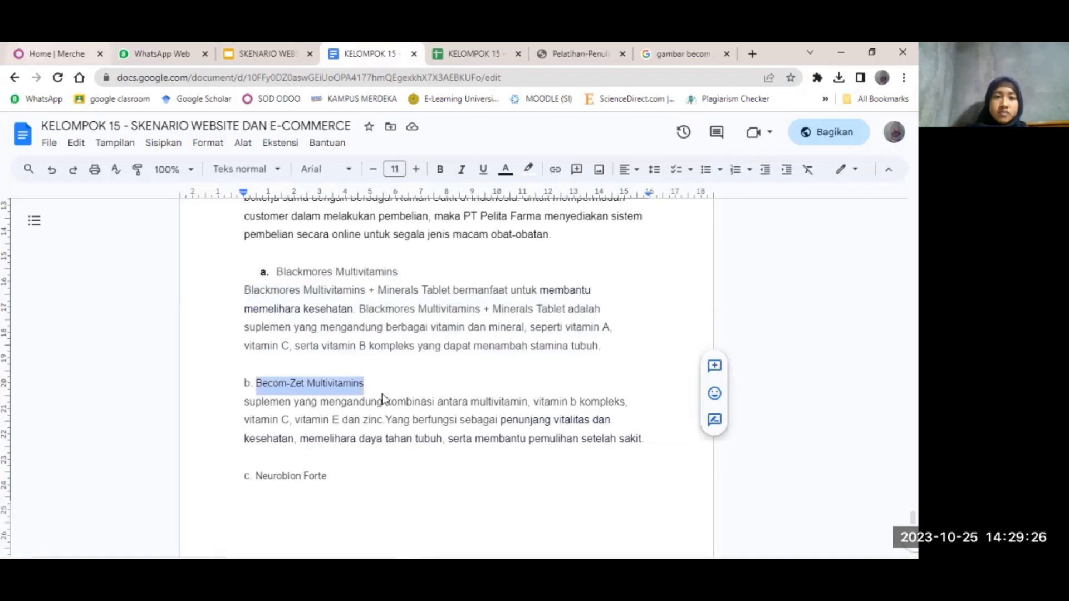
key(ctrl+1)
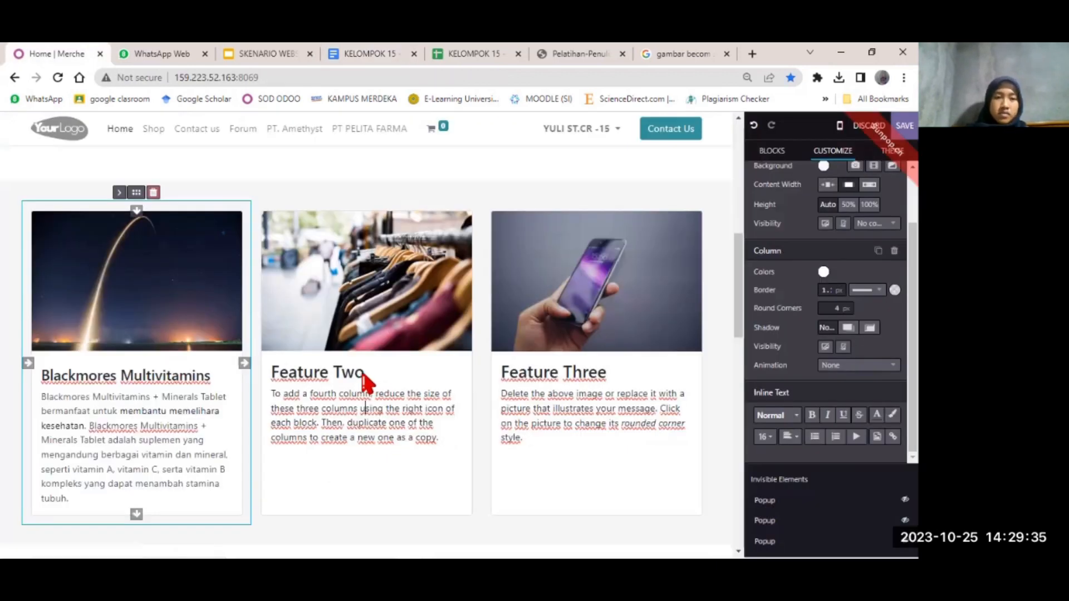
drag(372, 378, 284, 385)
text(Becom-Zet Multivitamins)
click(284, 380)
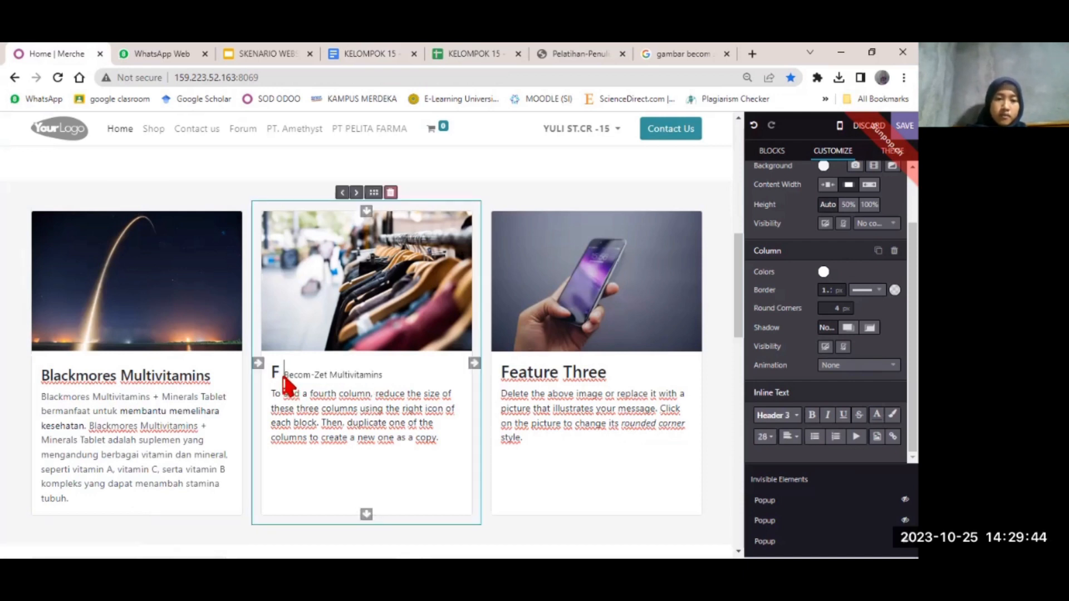
key(BackSpace)
Step: Format the "Becom-Zet Multivitamins" heading as bold Header 2 with font size 24
drag(372, 384, 272, 377)
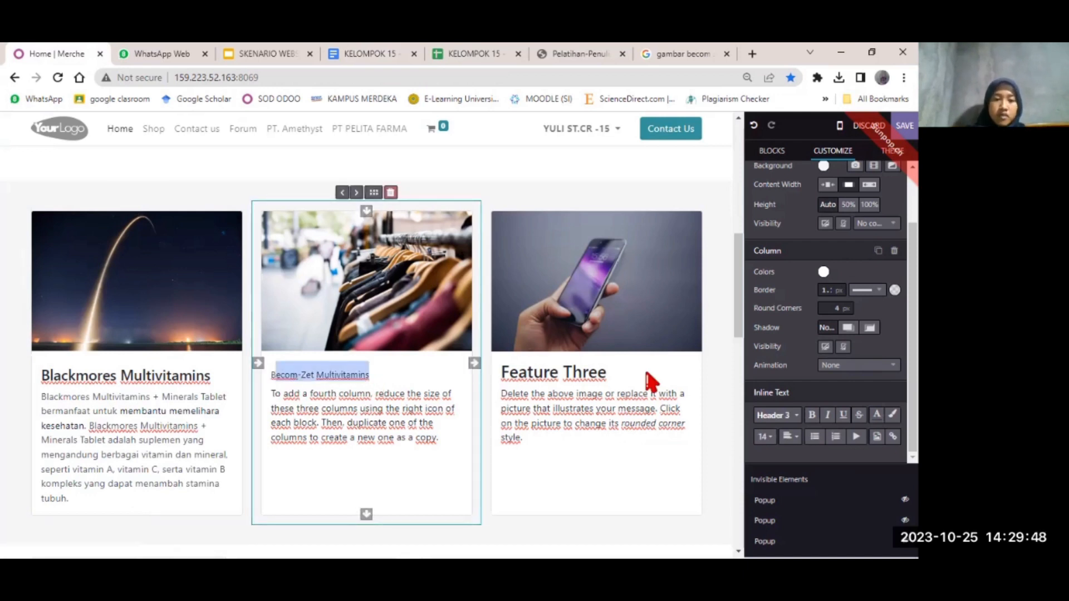
click(812, 415)
click(794, 416)
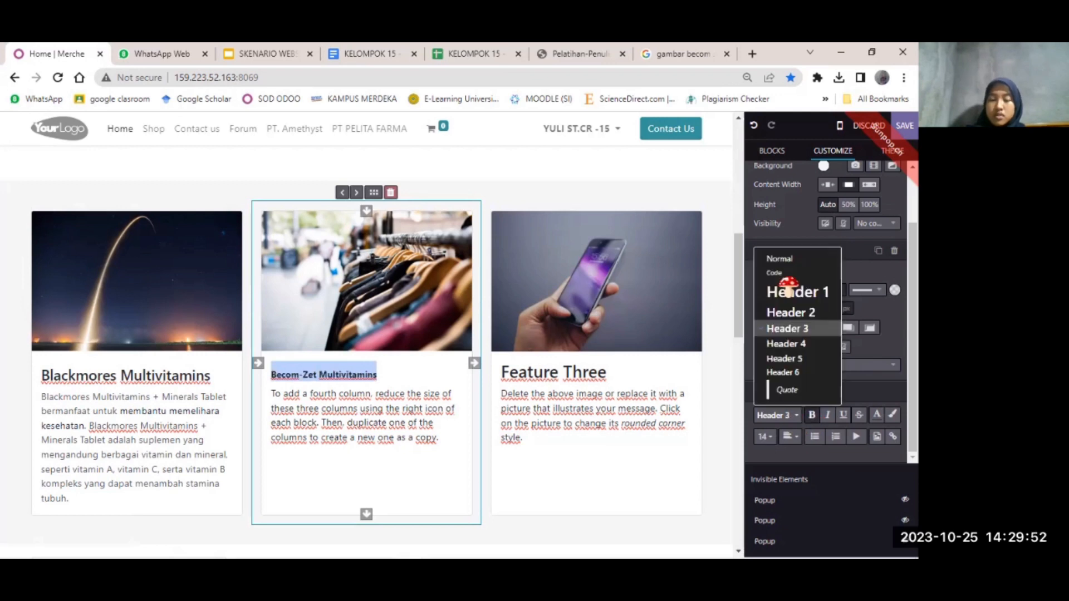
click(798, 312)
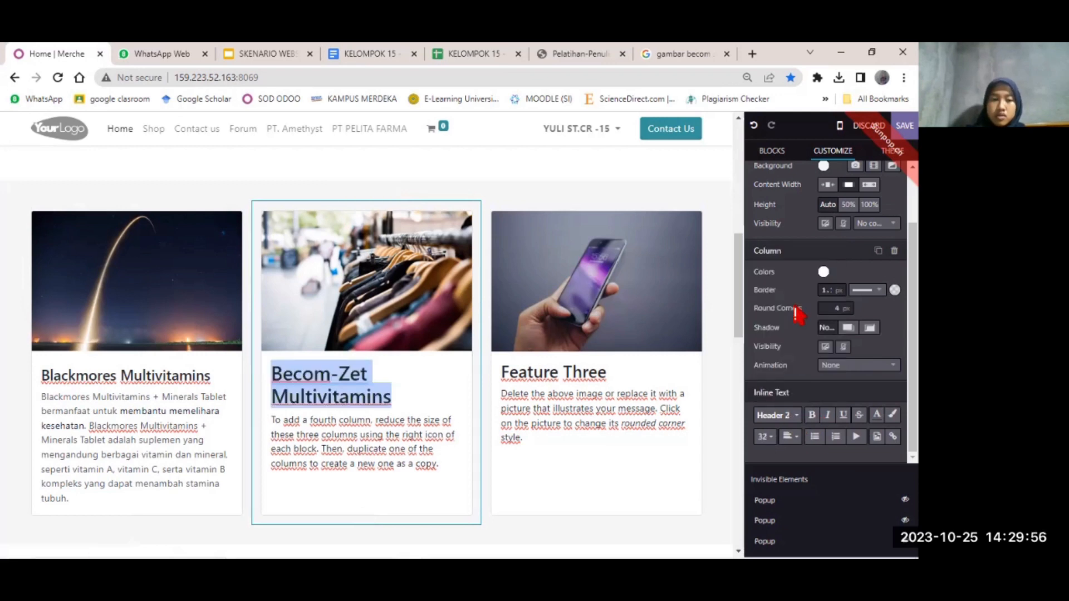
click(765, 436)
click(780, 368)
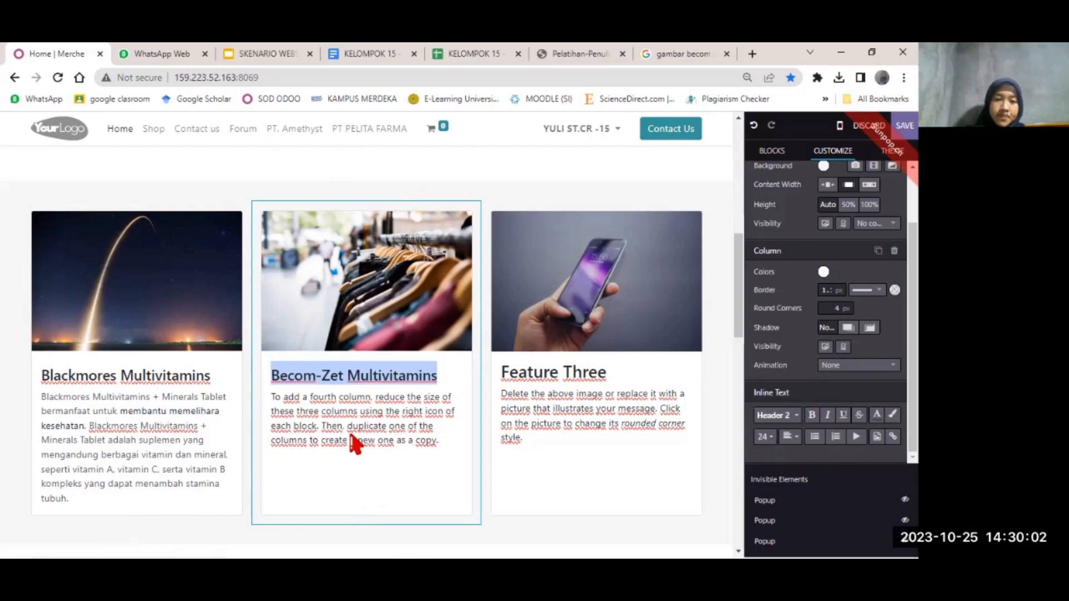
Step: Replace the placeholder paragraph under "Becom-Zet Multivitamins" with the scenario document's description beginning "suplemen yang mengandung kombinasi"
triple_click(456, 454)
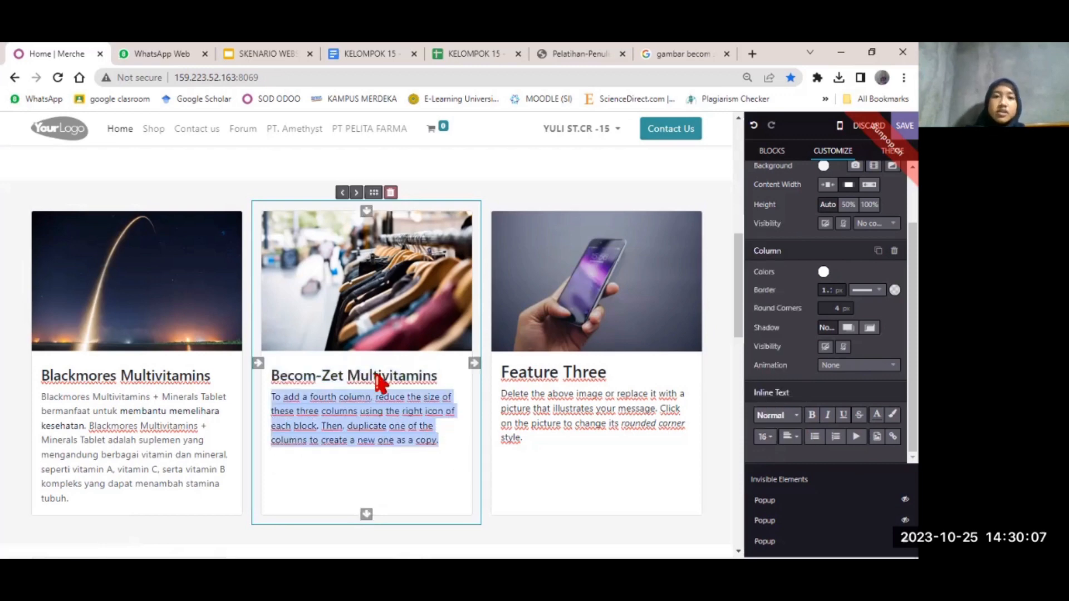
key(ctrl+4)
triple_click(245, 419)
key(ctrl+c)
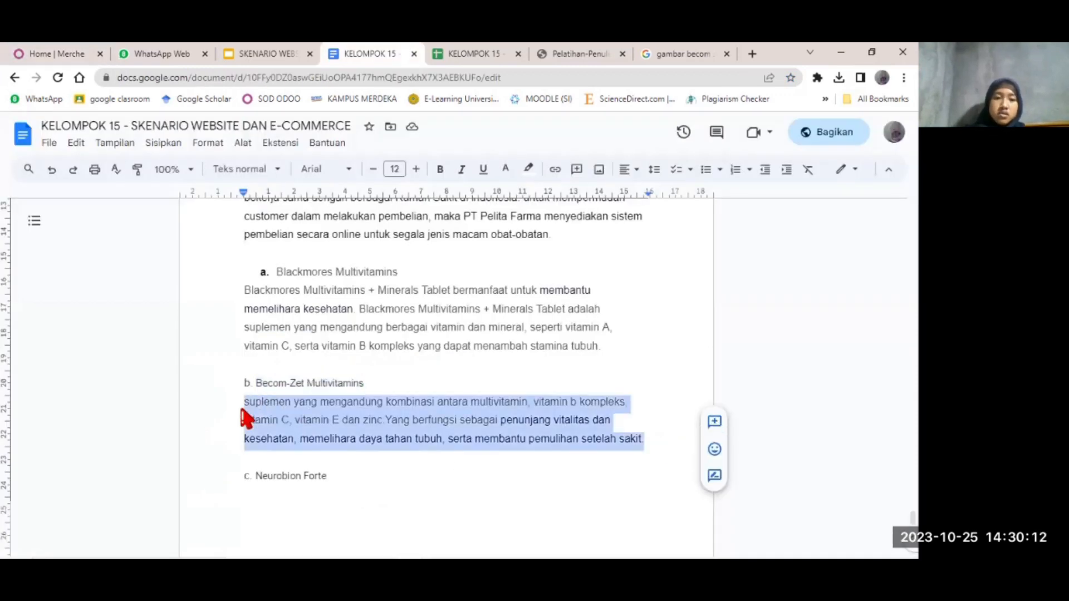
scroll(248, 334, down, 5)
key(ctrl+1)
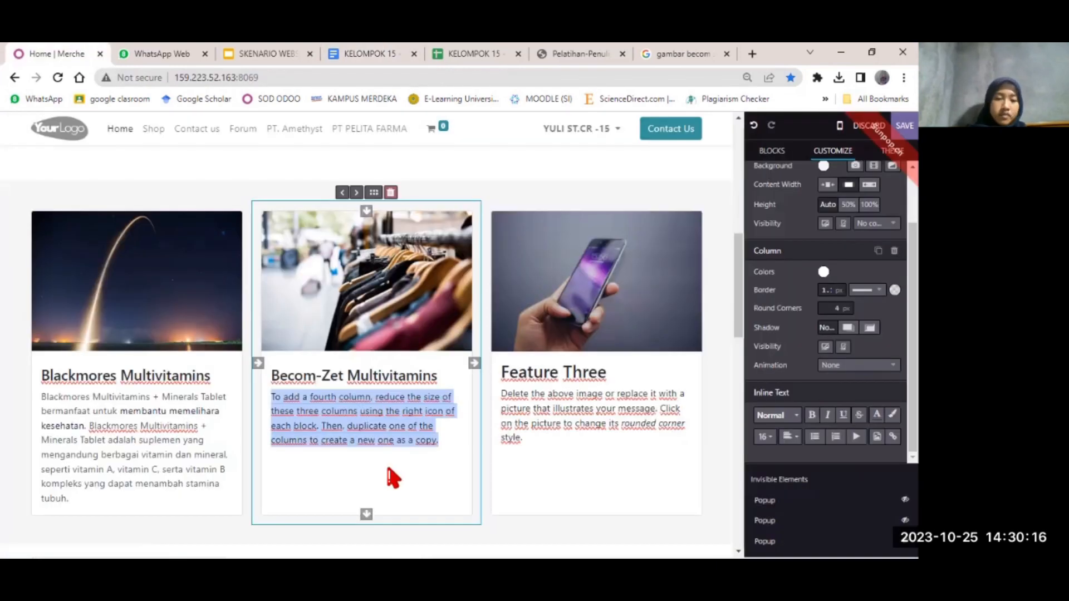
key(ctrl+v)
scroll(600, 405, up, 1)
Step: Copy "Neurobion Forte" from the Google Docs scenario and use it to replace the "Feature Three" heading on the Odoo page
click(599, 405)
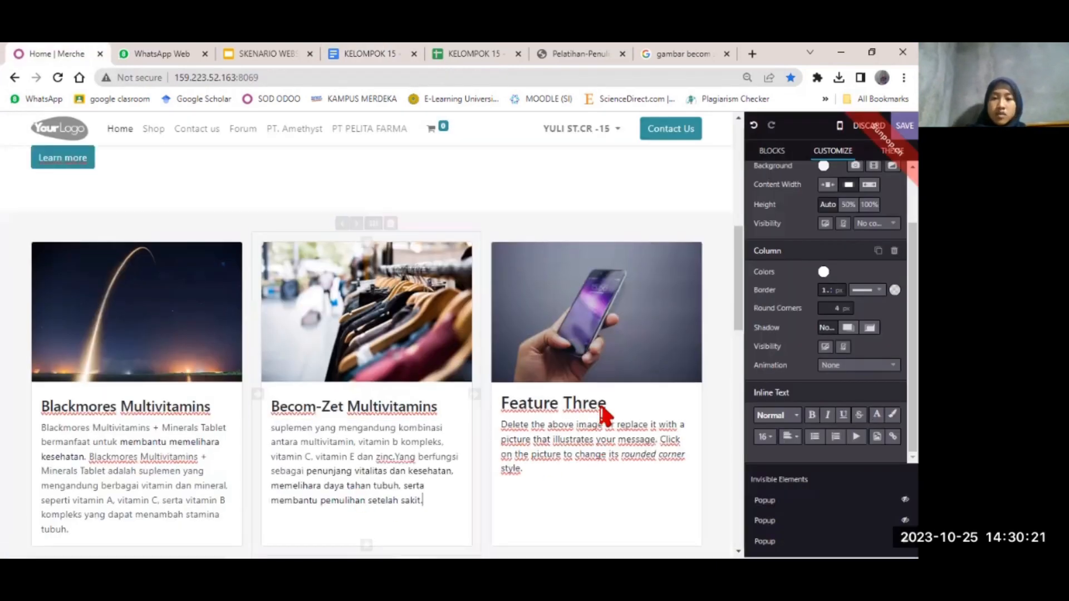
click(352, 54)
scroll(334, 312, up, 1)
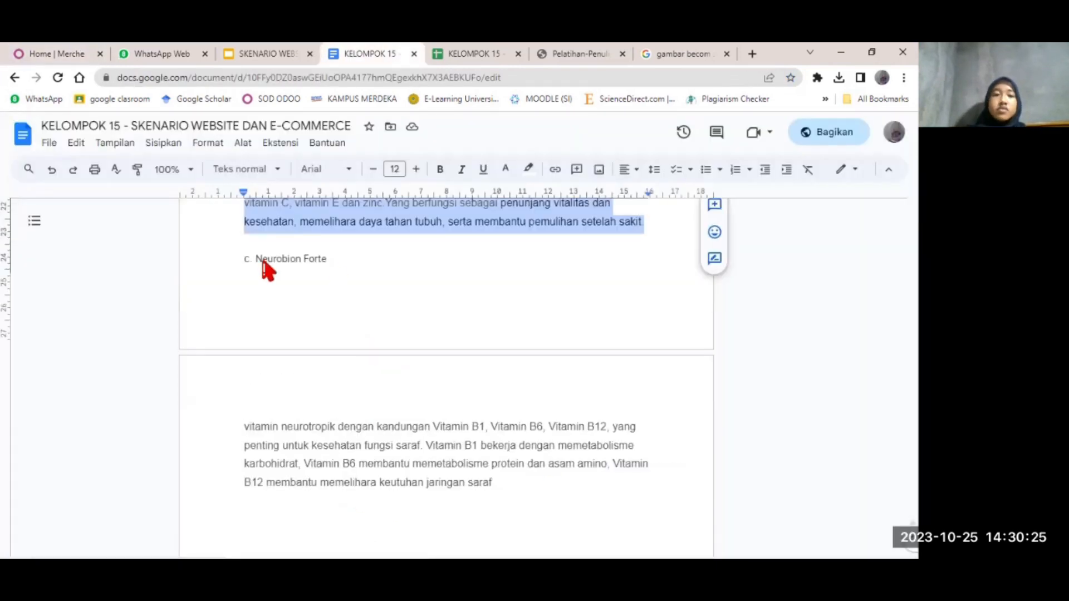
triple_click(261, 269)
key(ctrl+c)
key(ctrl+1)
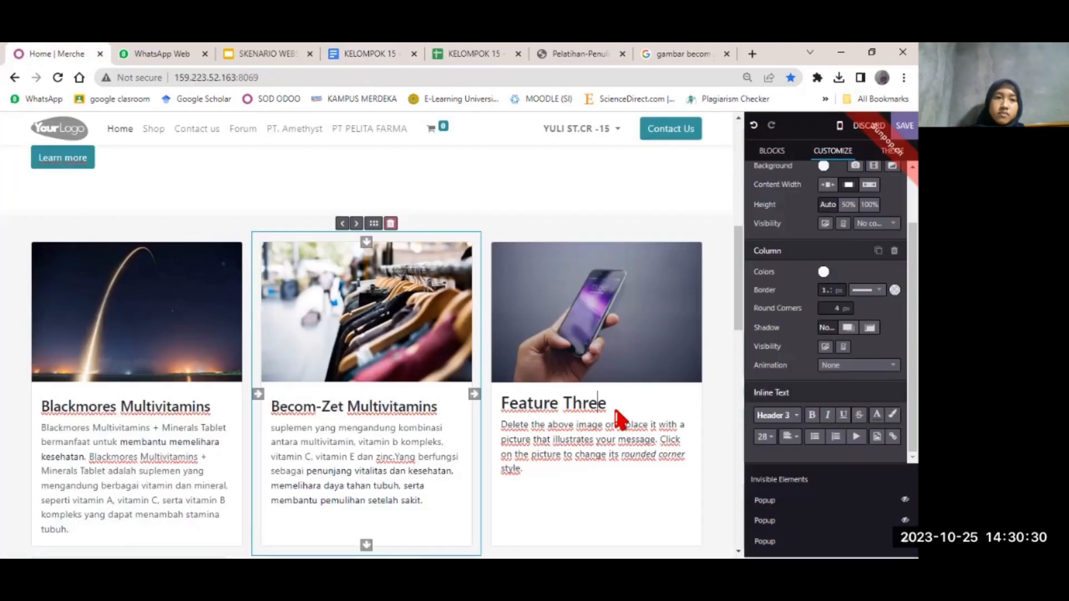
triple_click(608, 411)
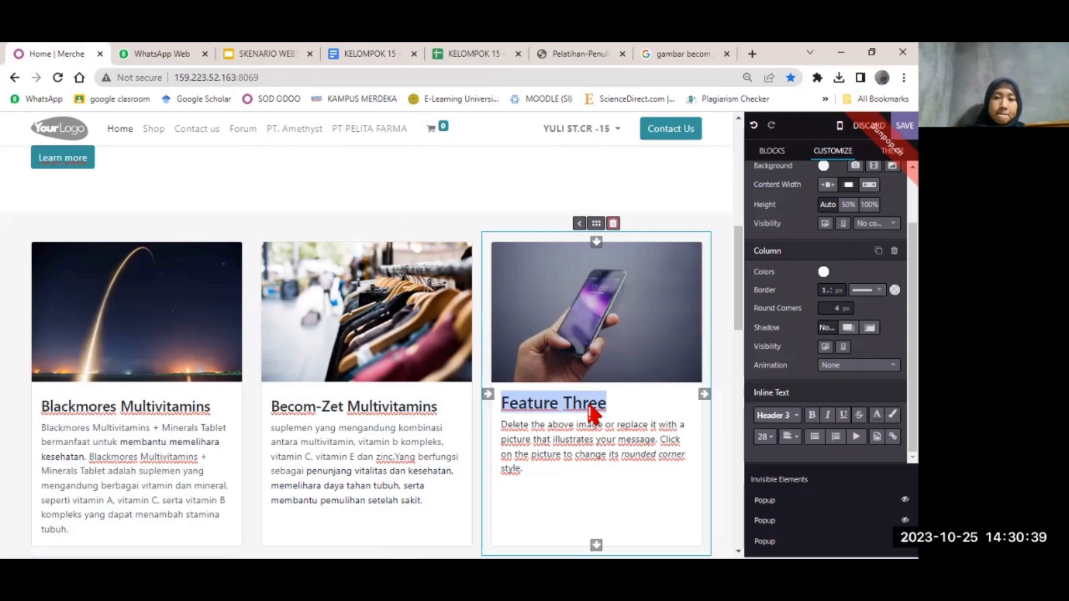
click(604, 406)
triple_click(515, 409)
key(BackSpace)
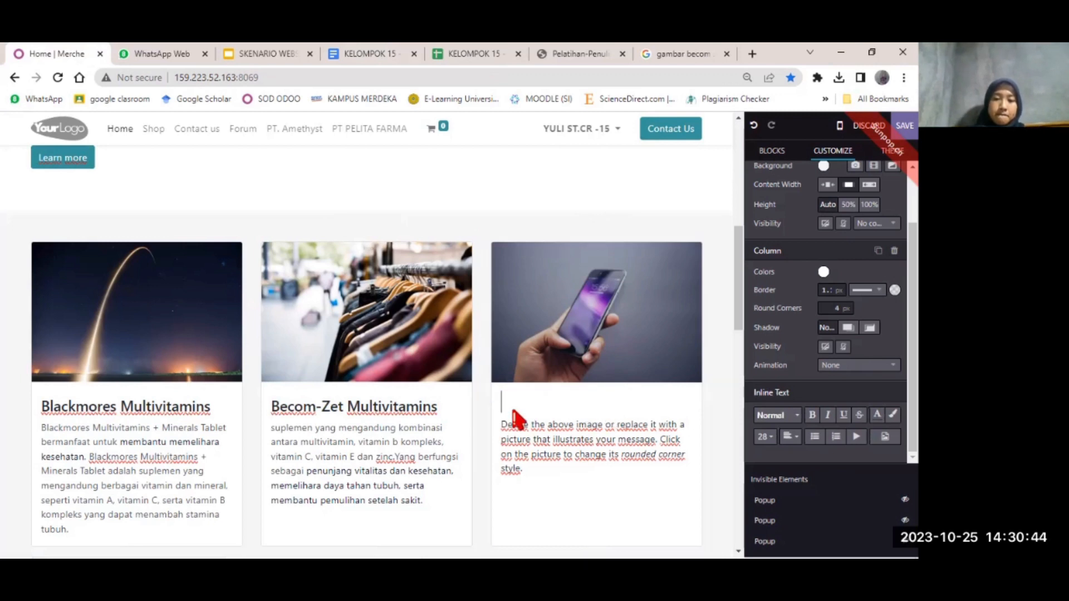
key(ctrl+v)
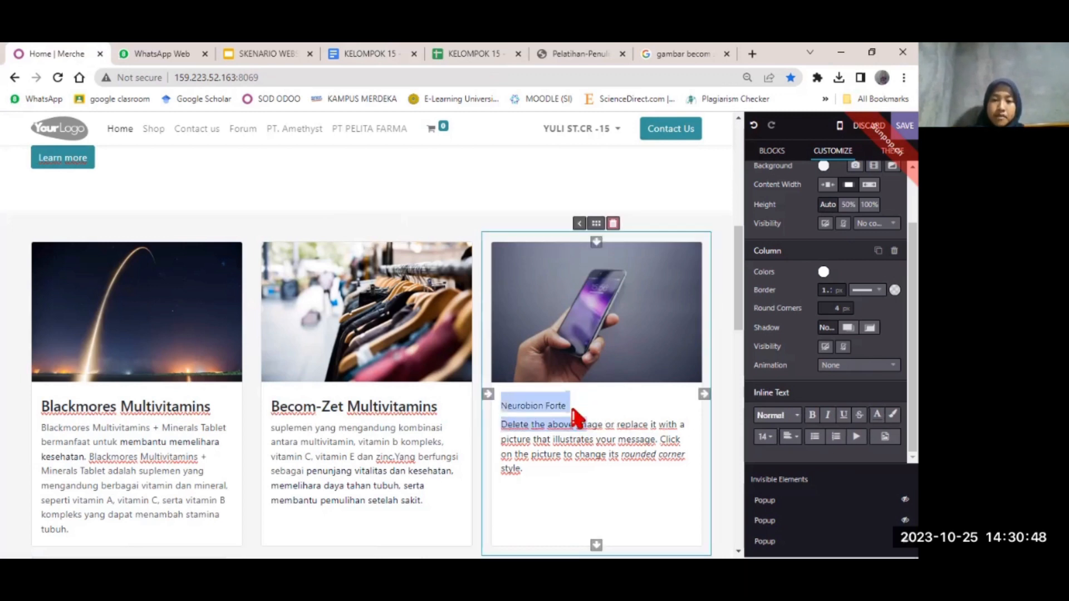
Step: Make the "Neurobion Forte" heading bold and format it as Header 2
click(569, 412)
drag(572, 412, 505, 419)
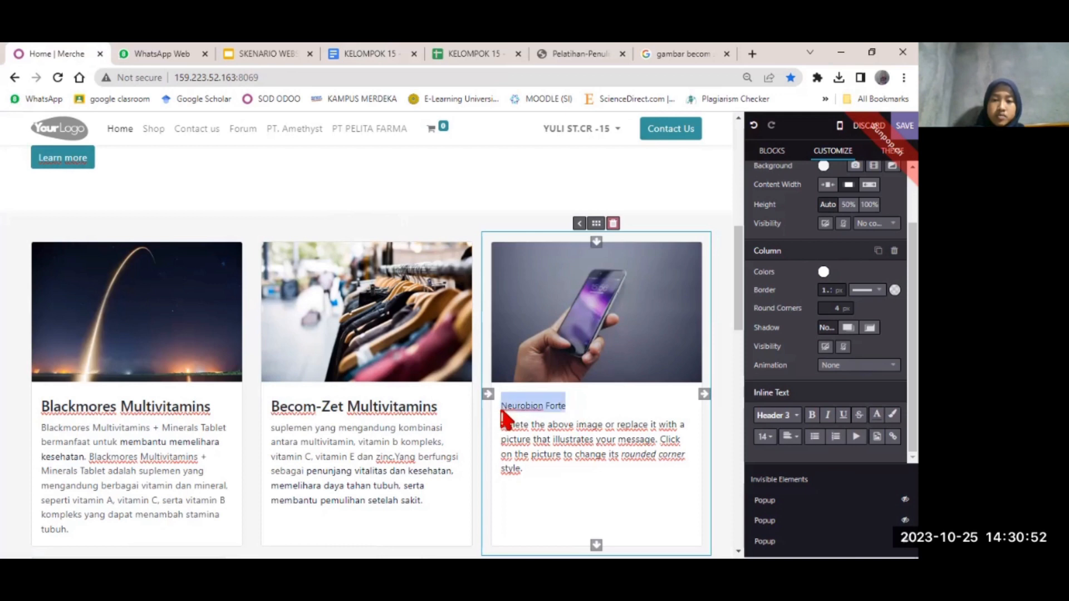
click(812, 415)
click(777, 415)
click(790, 313)
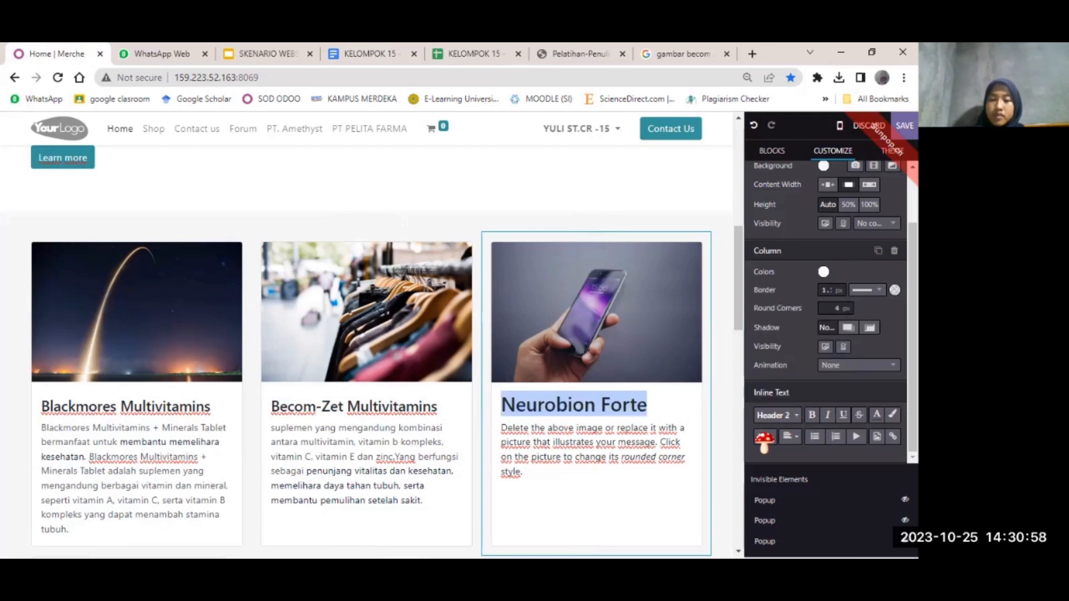
click(763, 437)
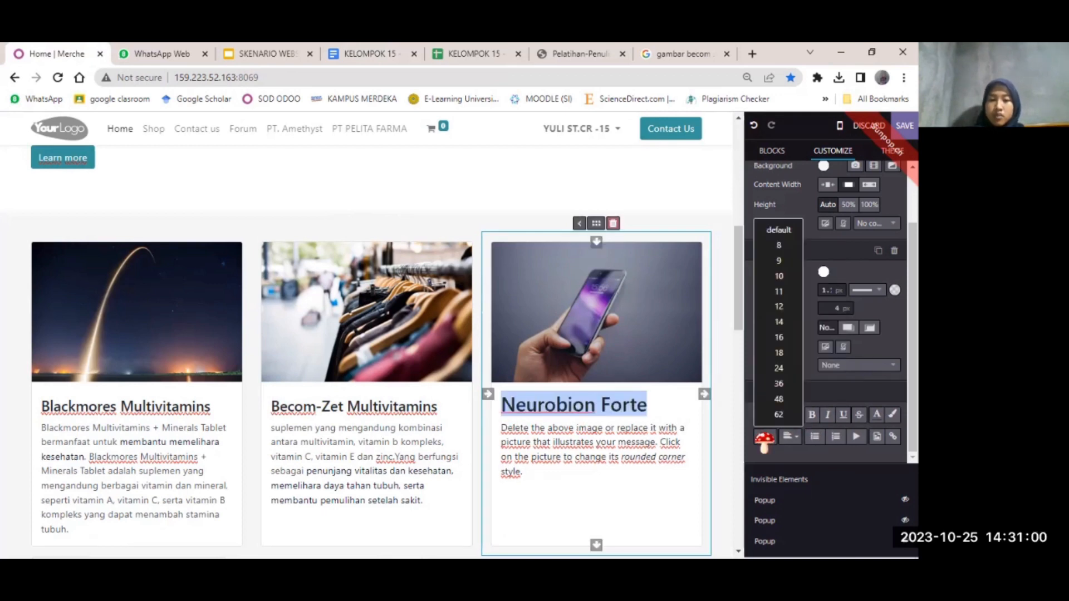
click(444, 409)
Step: Replace the placeholder paragraph under "Neurobion Forte" with the scenario document's description beginning "vitamin neurotropik dengan kandungan Vitamin B1"
click(353, 49)
scroll(537, 409, down, 2)
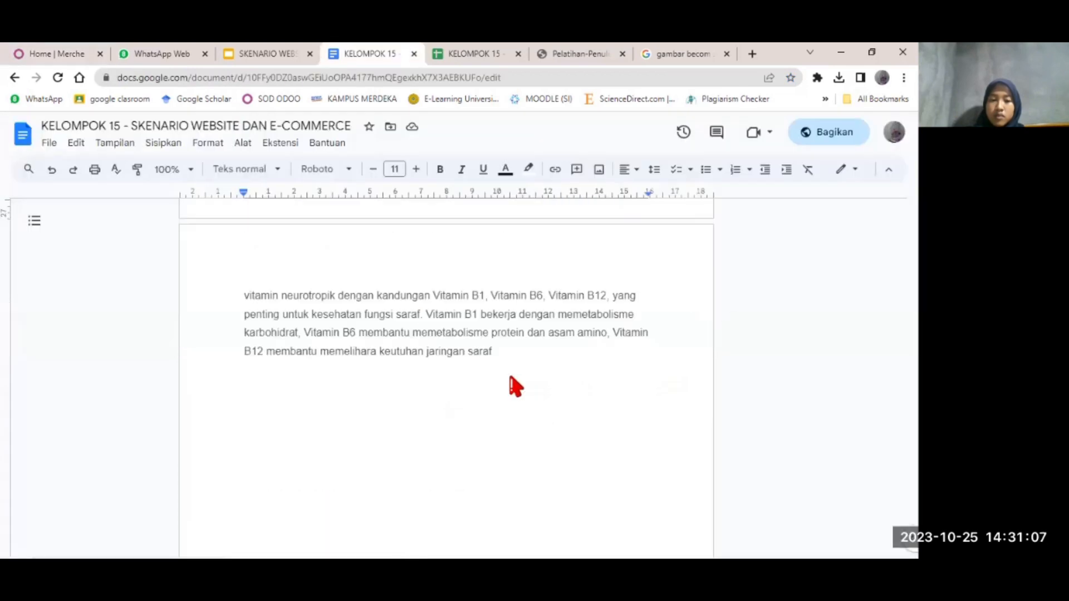
triple_click(231, 300)
click(57, 49)
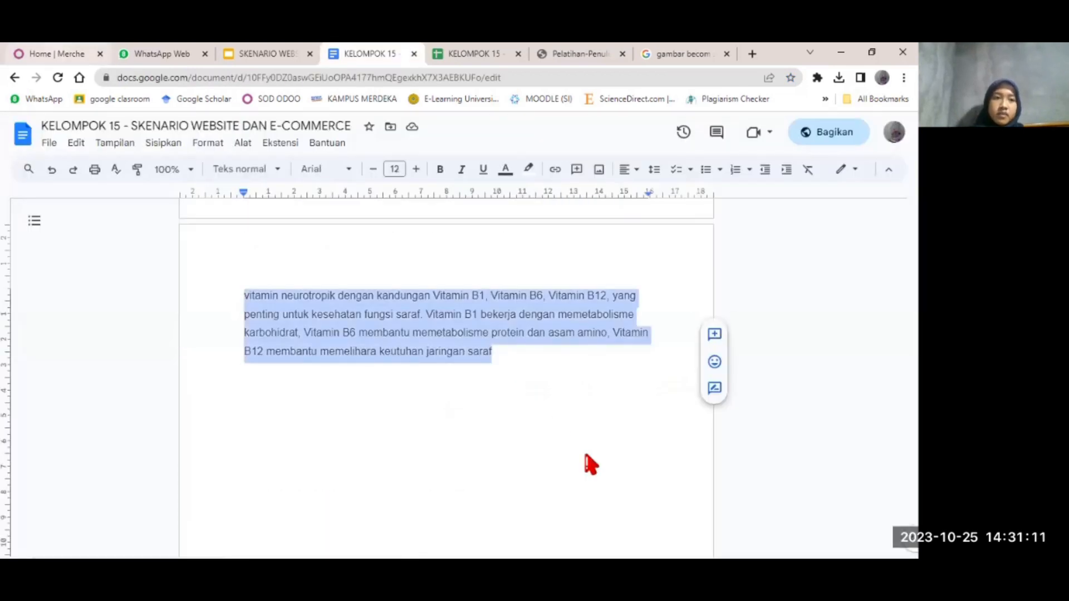
triple_click(555, 446)
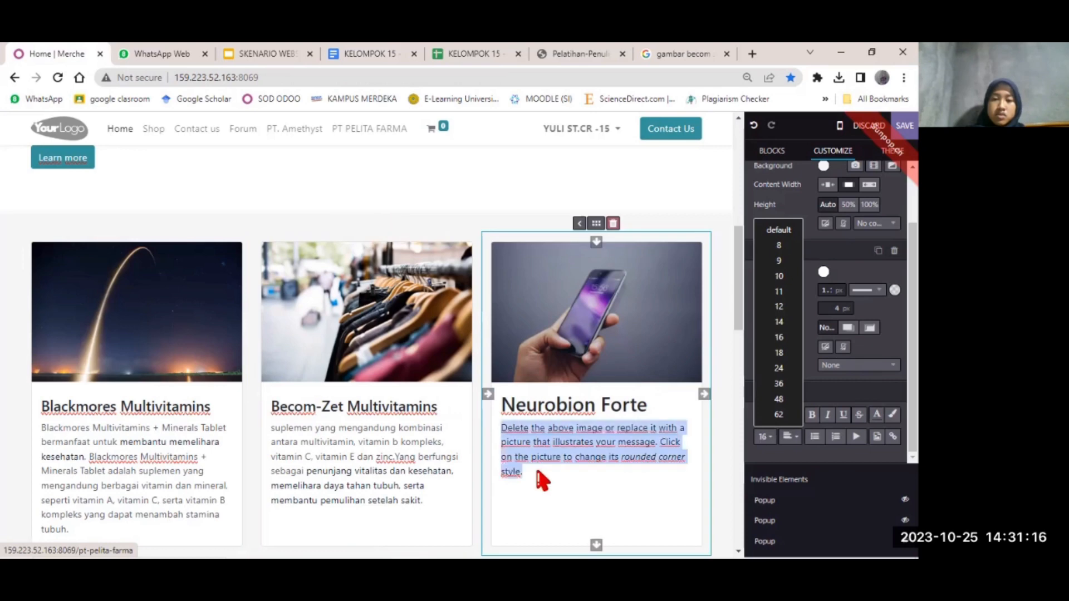
text(vitamin neurotropik dengan kandungan Vitamin B1, Vitamin B6, Vitamin B12, yang penting untuk kesehatan fungsi saraf. Vitamin B1 bekerja dengan memetabolisme karbohidrat. Vitamin B6 membantu memetabolisme protein dan asam amino. Vitamin B12 membantu memelihara keutuhan jaringan saraf)
Step: Set the font size of the "Becom-Zet Multivitamins" and "Blackmores Multivitamins" headings to 36
scroll(465, 350, down, 2)
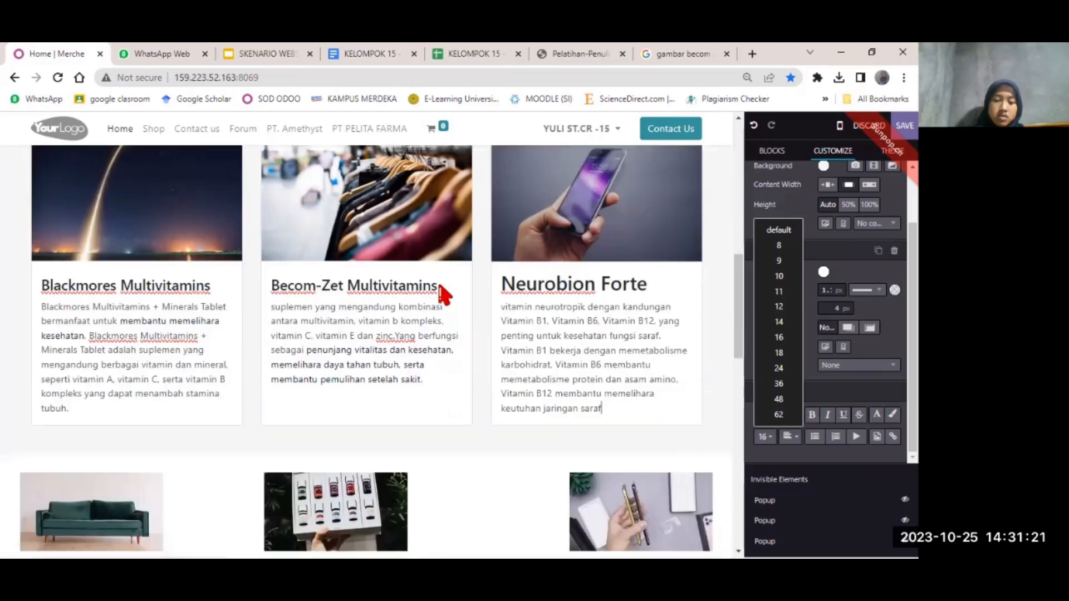
triple_click(276, 292)
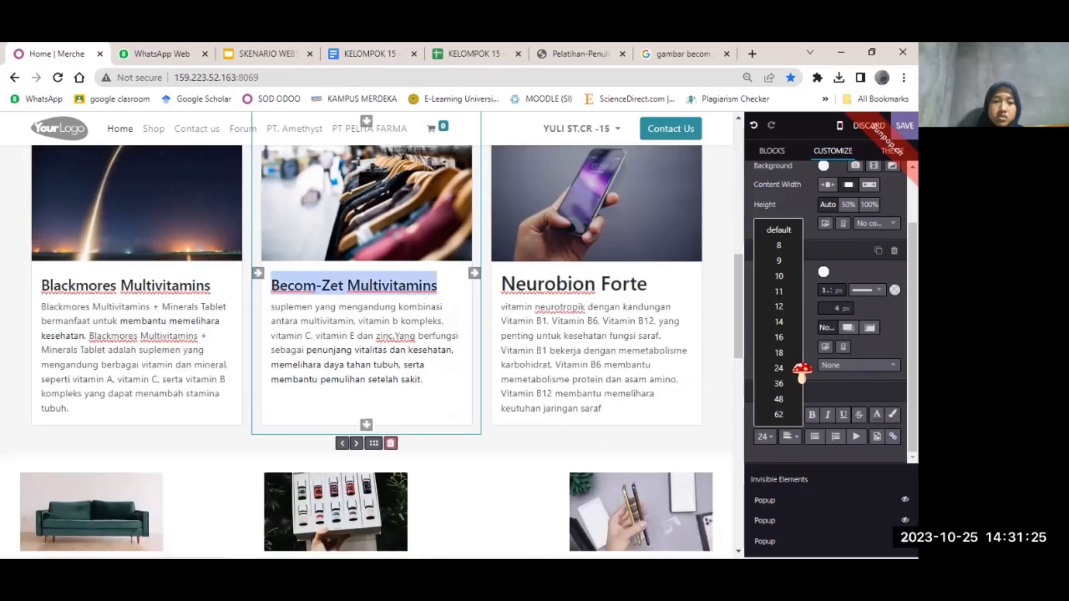
click(779, 384)
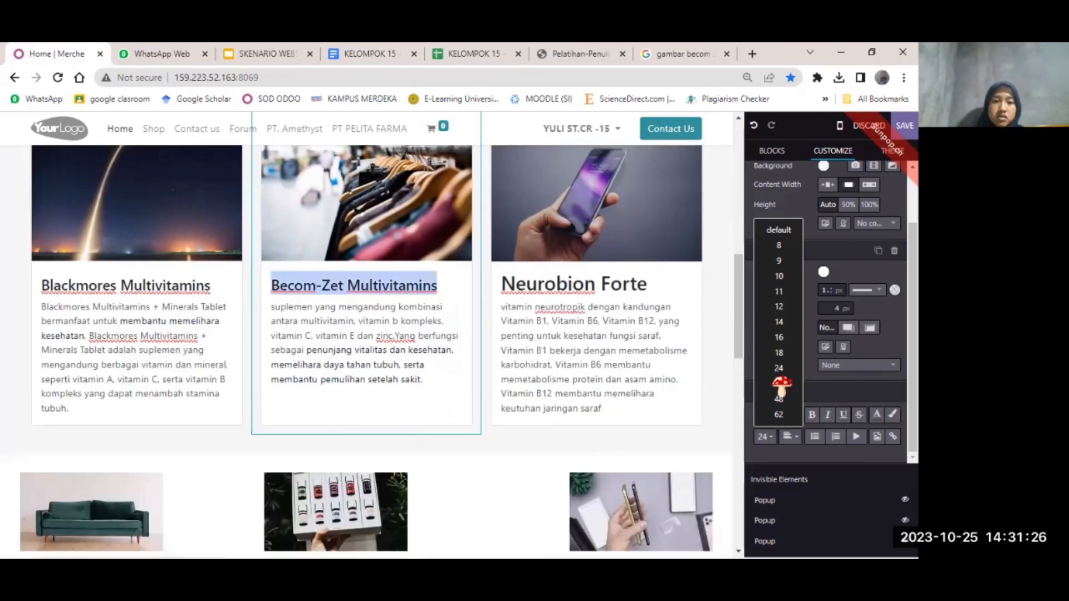
triple_click(45, 291)
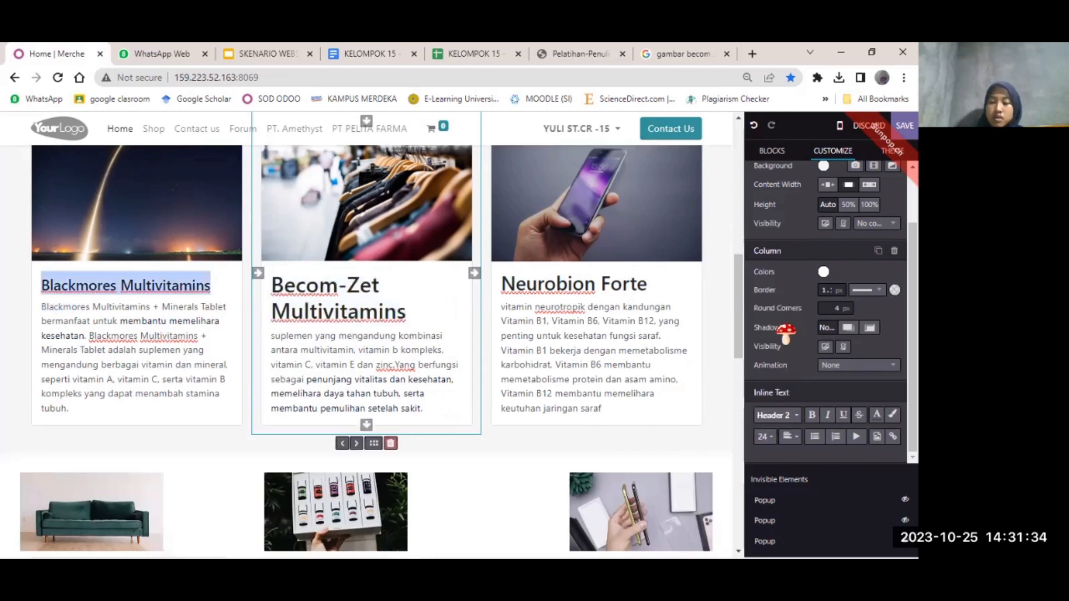
click(764, 437)
click(779, 383)
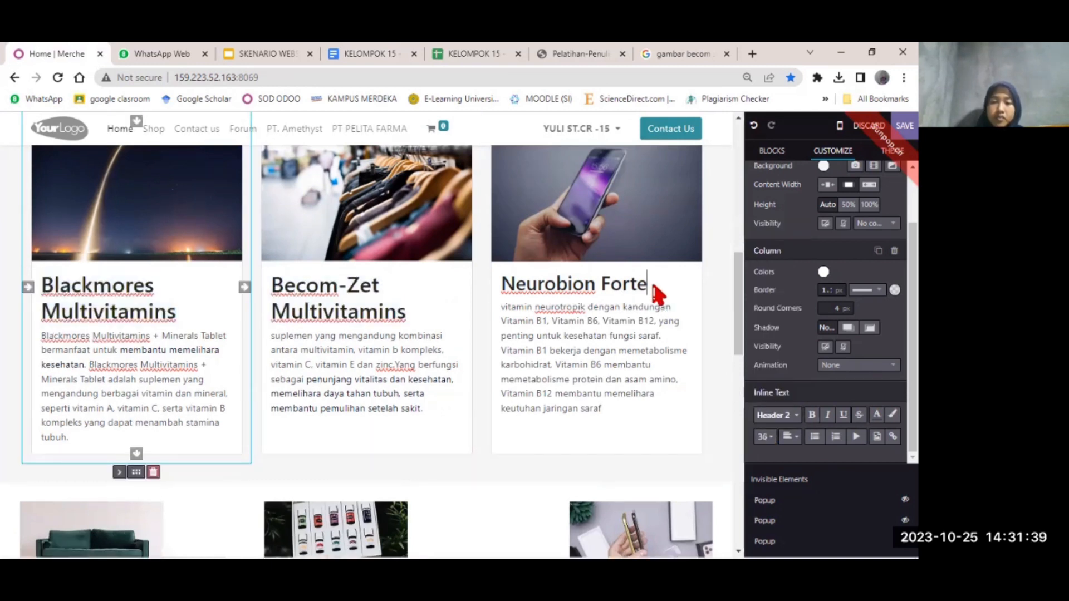
drag(515, 286, 669, 291)
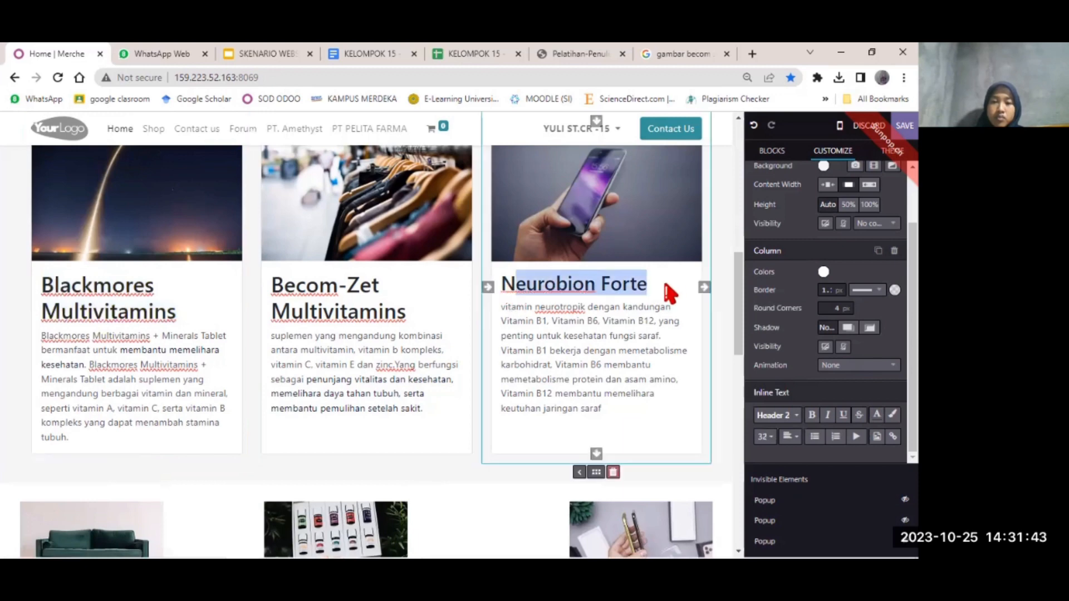
click(683, 432)
scroll(682, 432, up, 2)
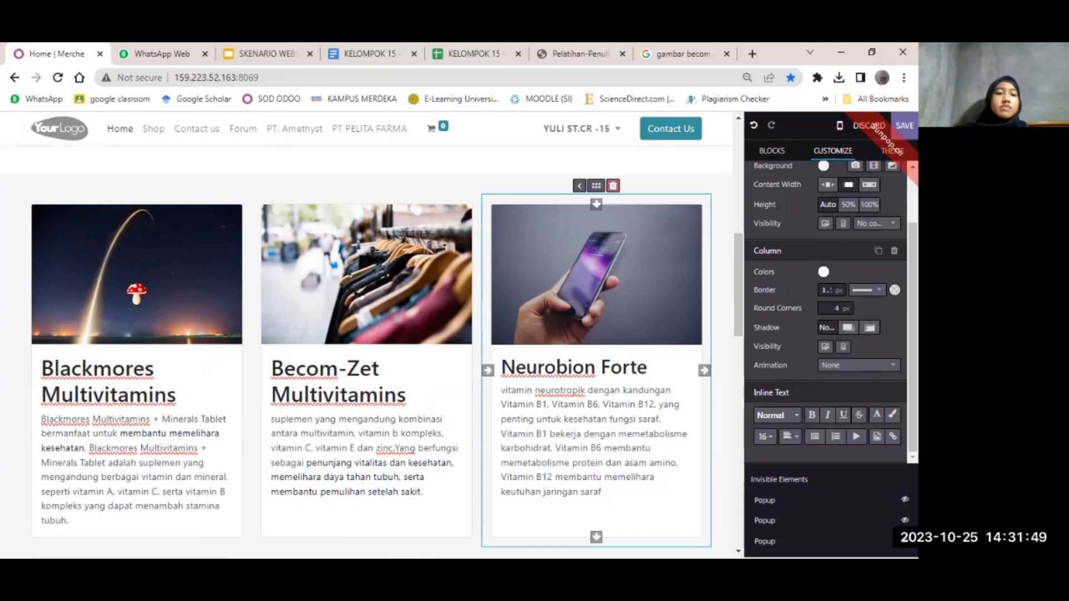
Step: Replace the "Blackmores Multivitamins" card's picture with the Blackmores bottle image, and open the media selection for the "Becom-Zet Multivitamins" card's picture
click(210, 287)
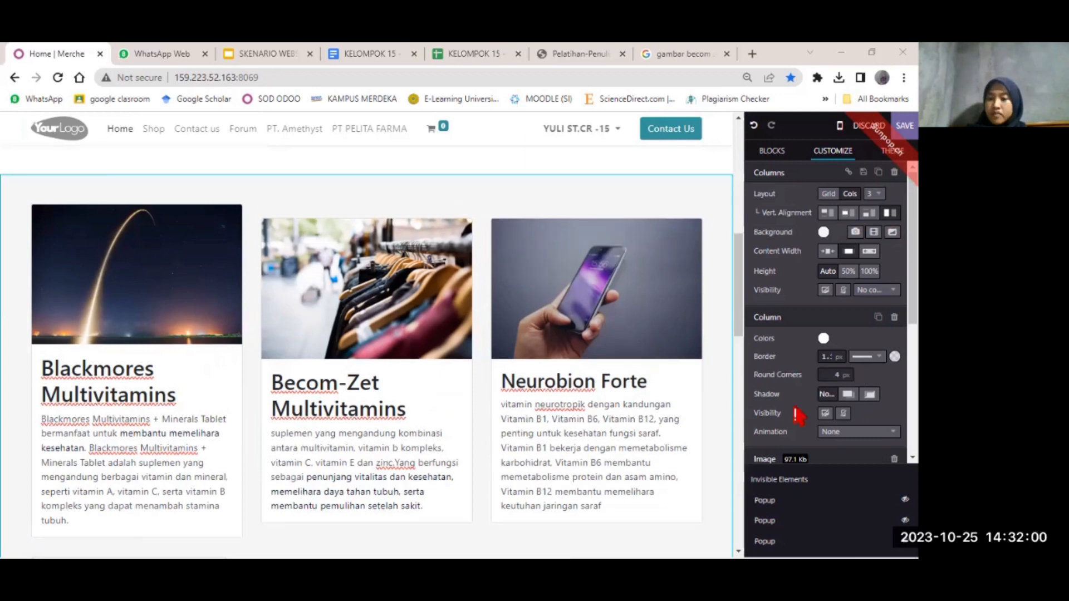
scroll(801, 388, down, 5)
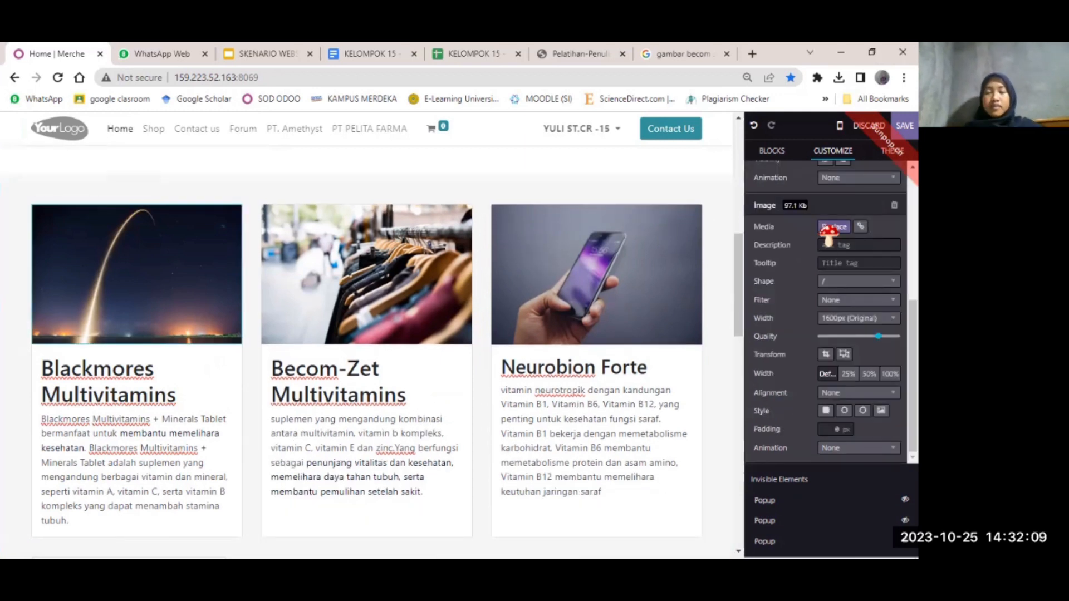
click(830, 228)
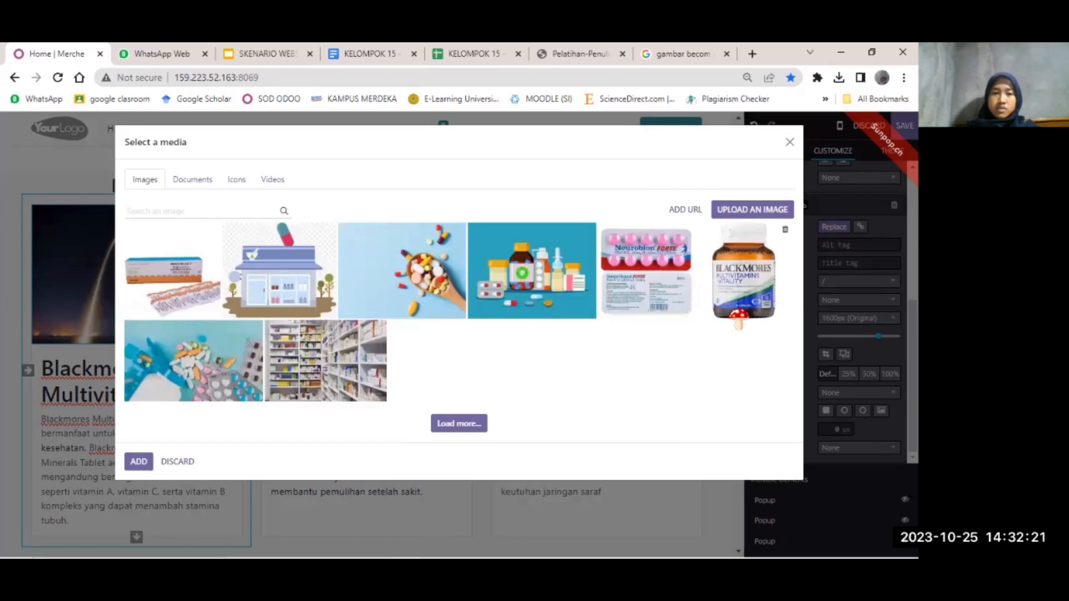
click(740, 274)
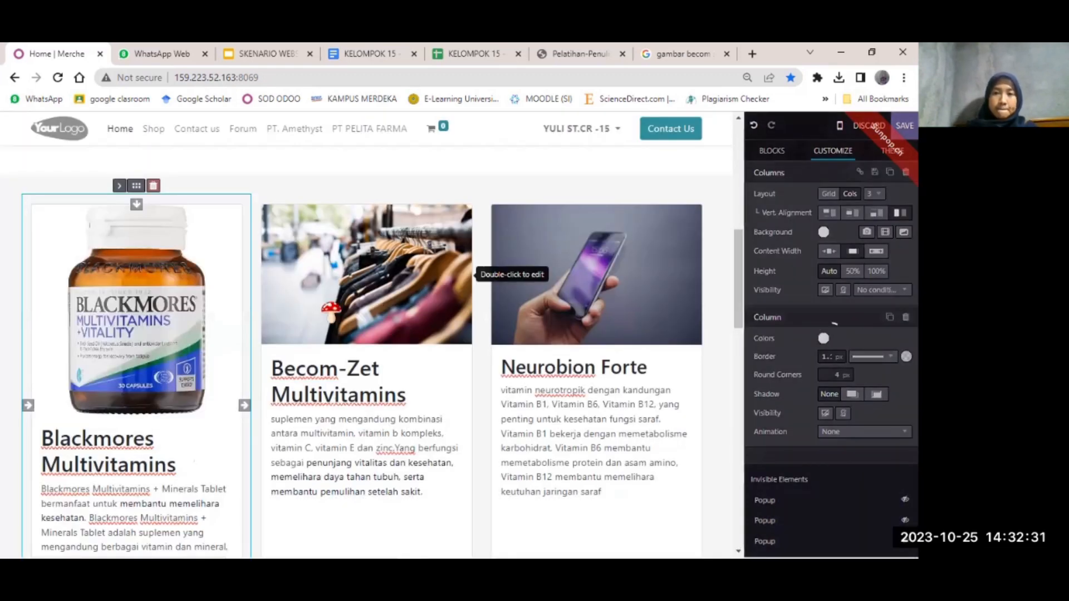
double_click(402, 280)
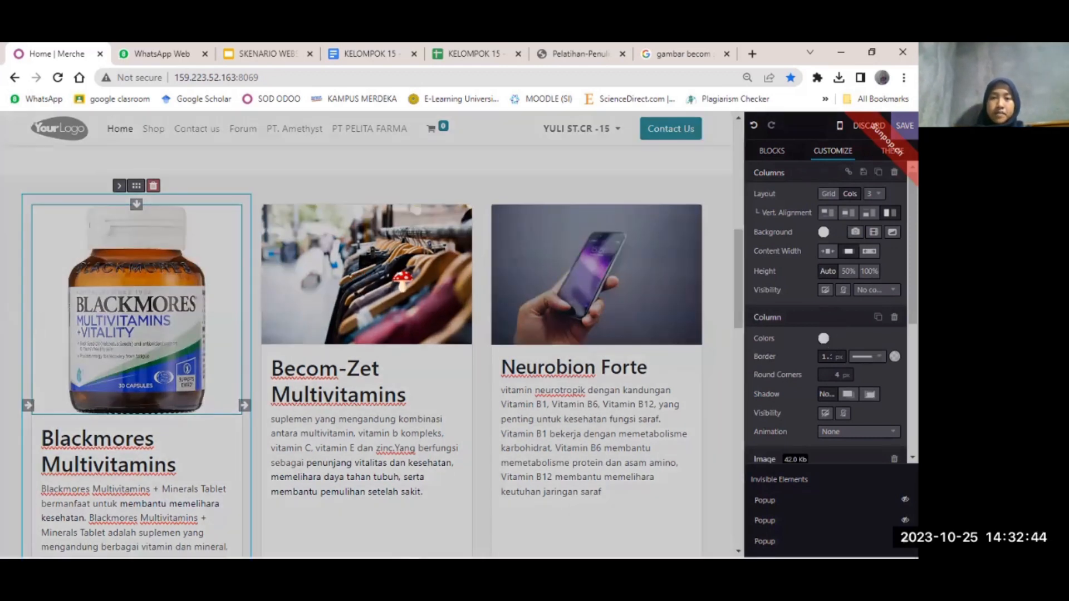
click(403, 280)
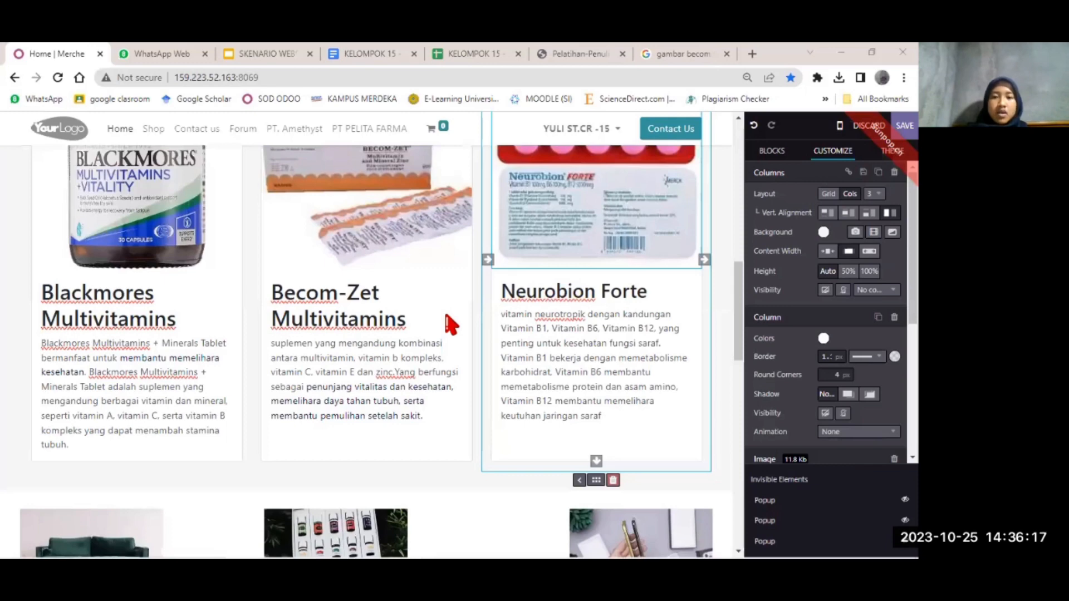
Step: Review the three product cards' pictures, headings and descriptions and the item row below them
scroll(451, 325, up, 4)
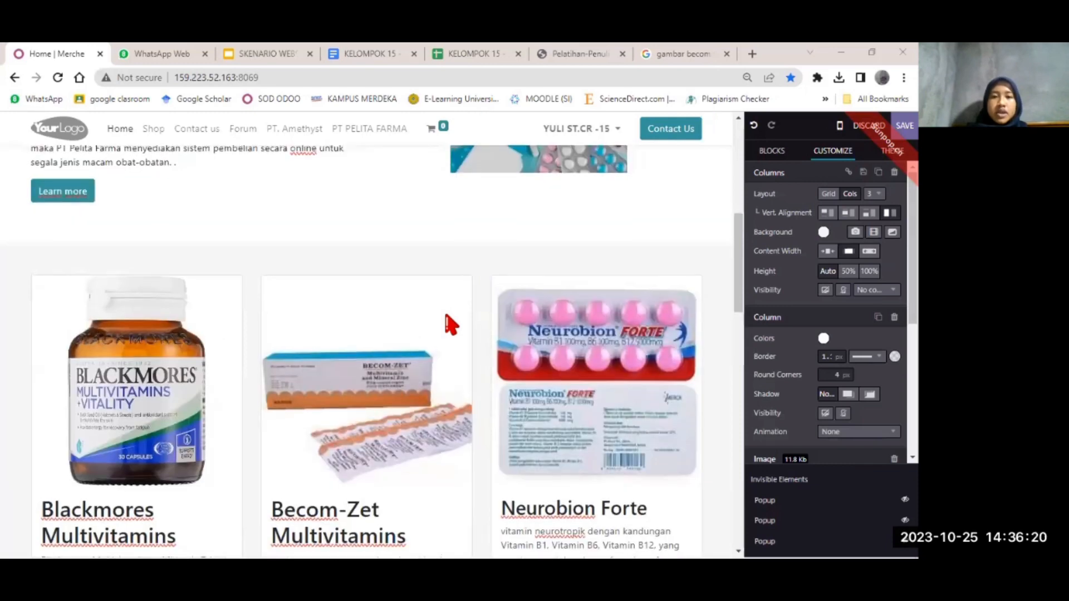
scroll(451, 325, down, 2)
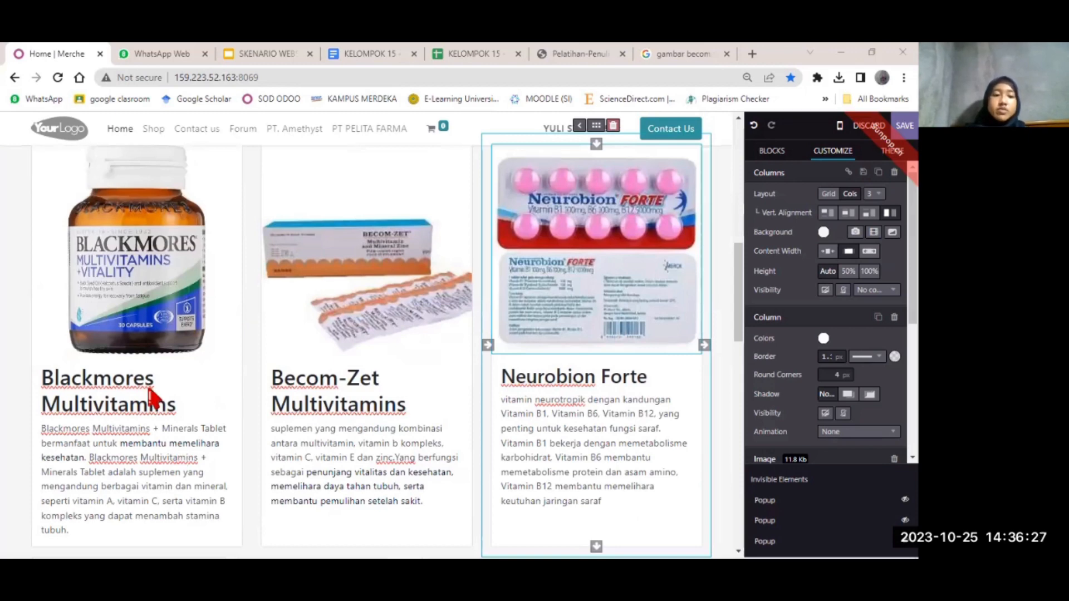
scroll(167, 425, down, 2)
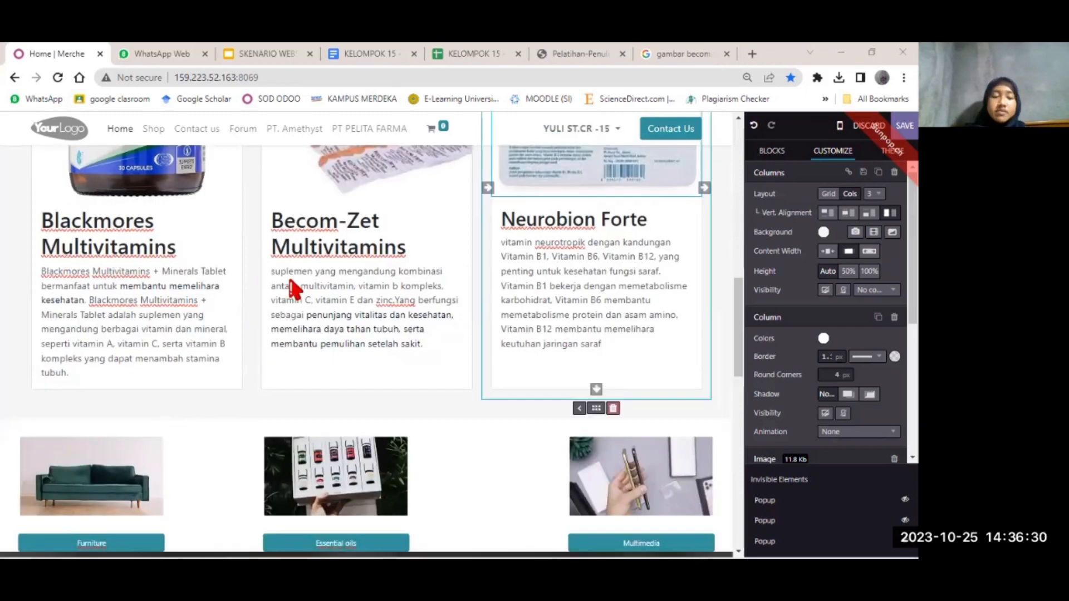
scroll(294, 289, down, 2)
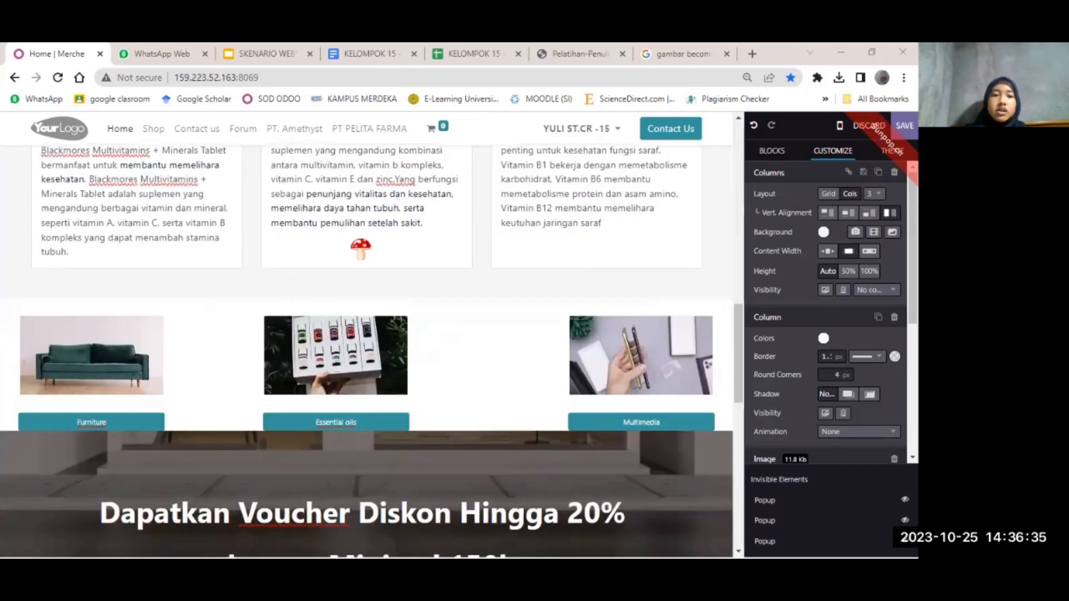
scroll(359, 249, up, 3)
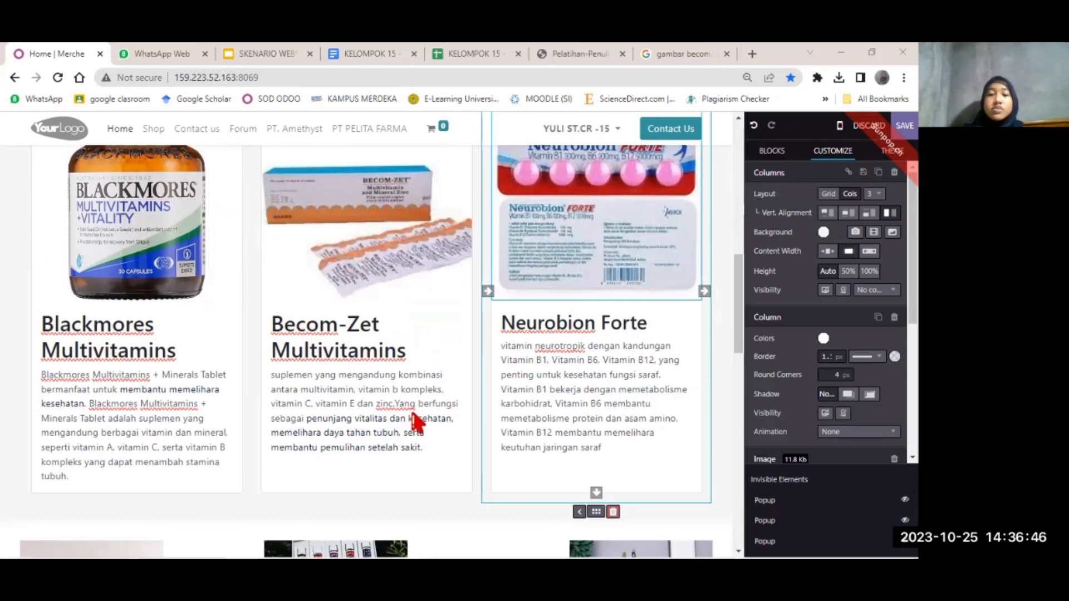
scroll(415, 423, down, 5)
scroll(417, 423, up, 8)
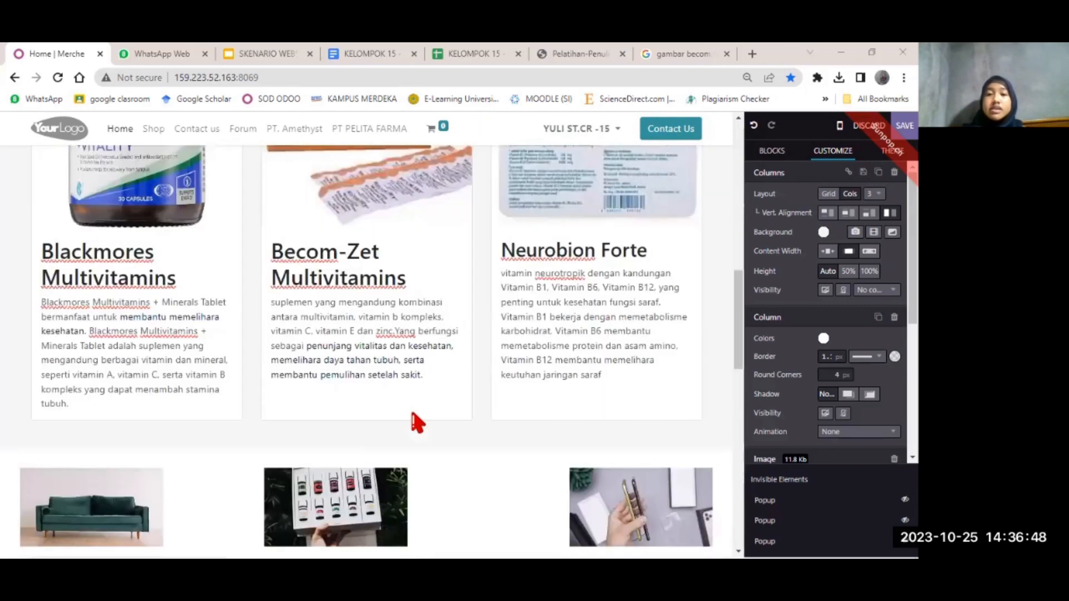
scroll(417, 423, down, 2)
scroll(417, 423, down, 1)
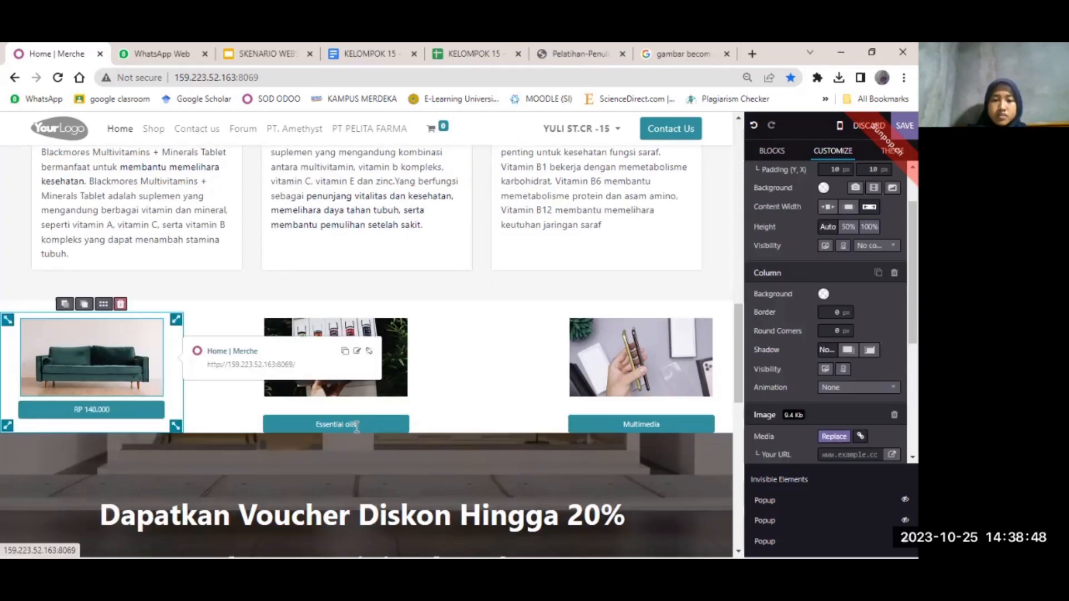
Step: Try to clear the "Essential oils" button label under the middle item picture, and undo the deletion
click(356, 427)
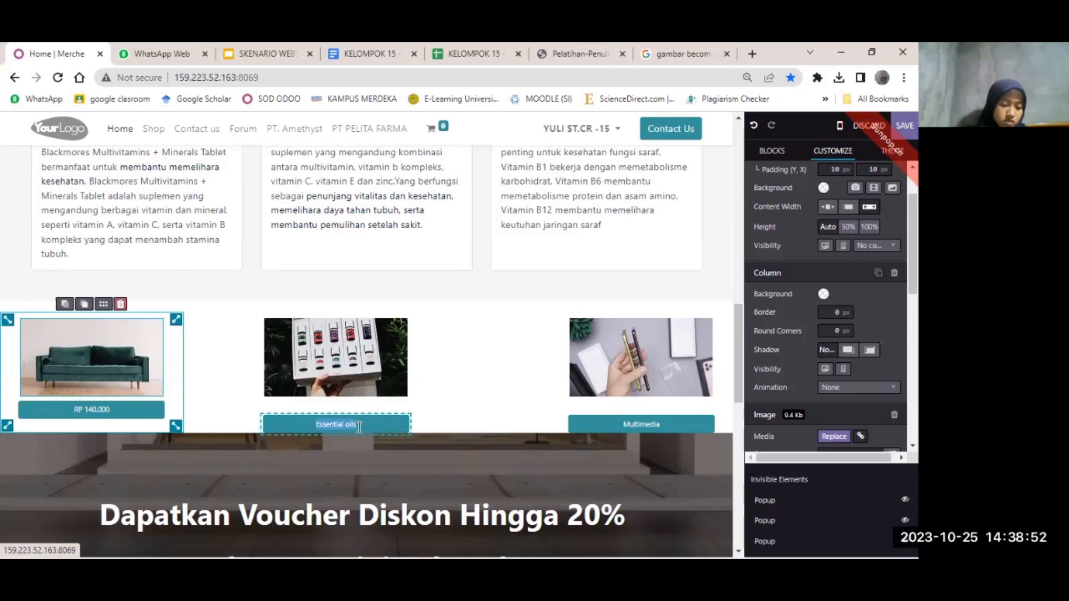
key(BackSpace)
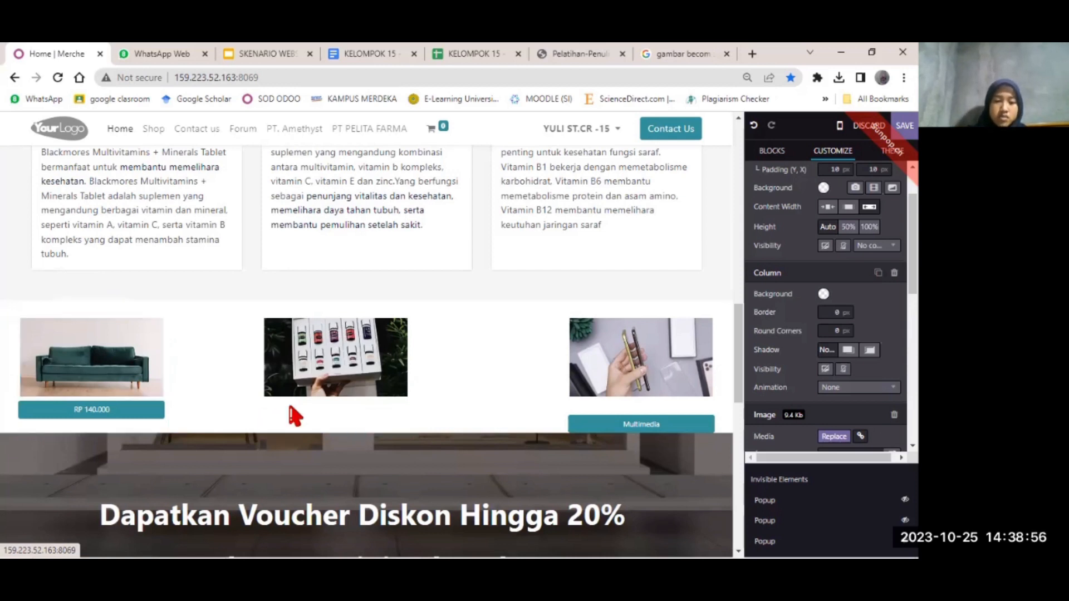
click(753, 124)
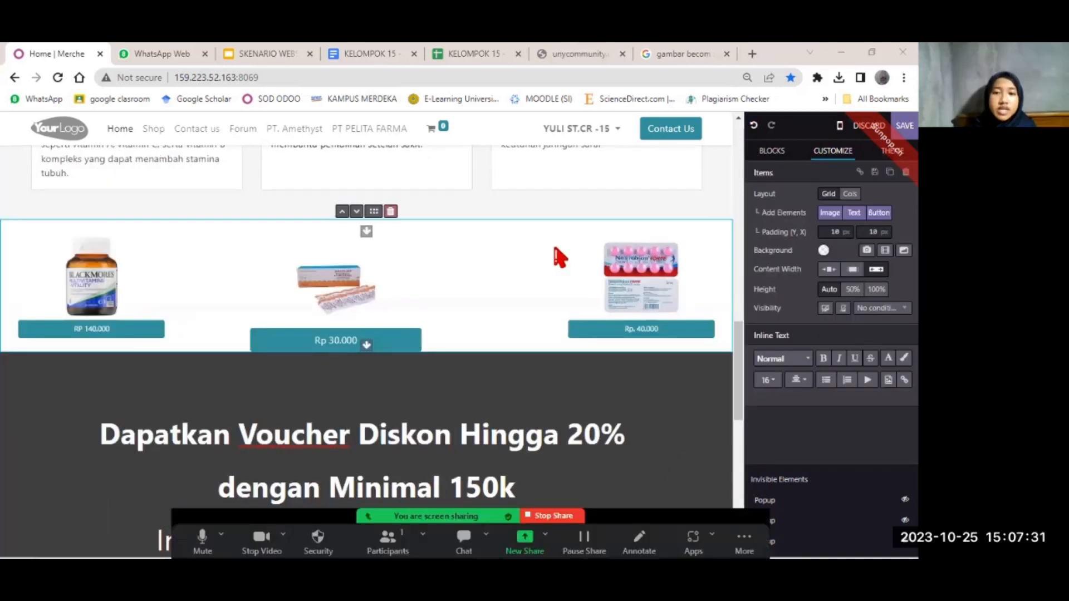
Step: Examine the item row's product pictures and price buttons against the product cards above
scroll(559, 256, down, 1)
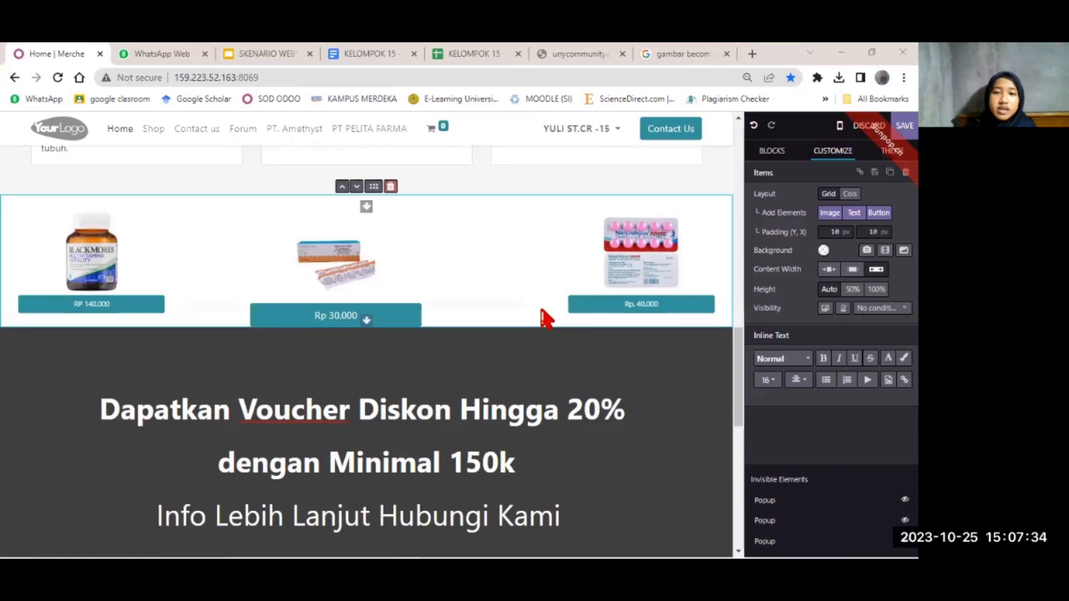
scroll(554, 375, up, 3)
scroll(557, 378, down, 1)
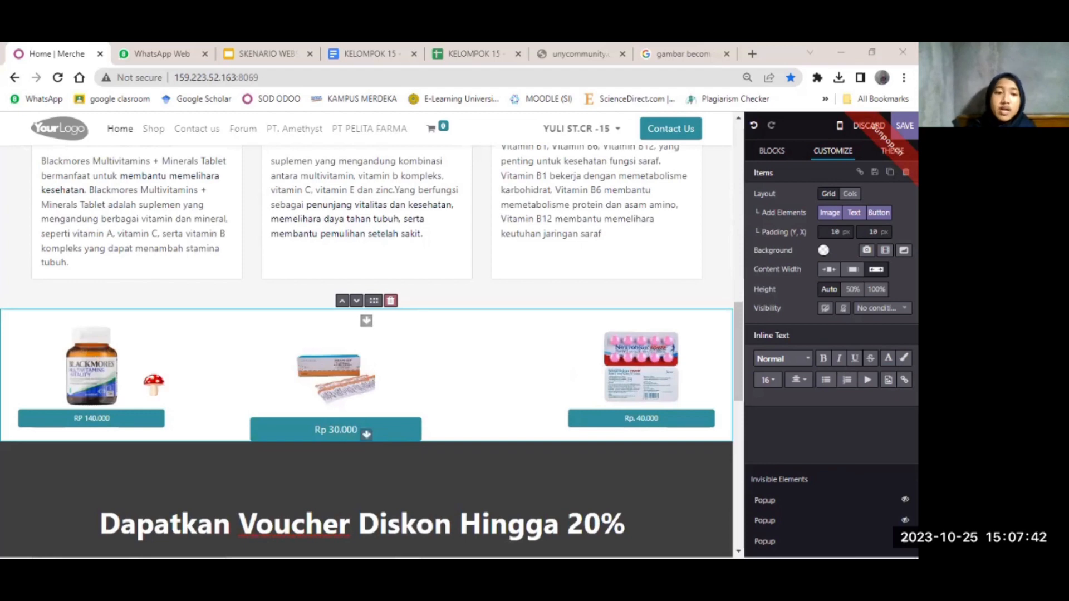
scroll(153, 384, up, 6)
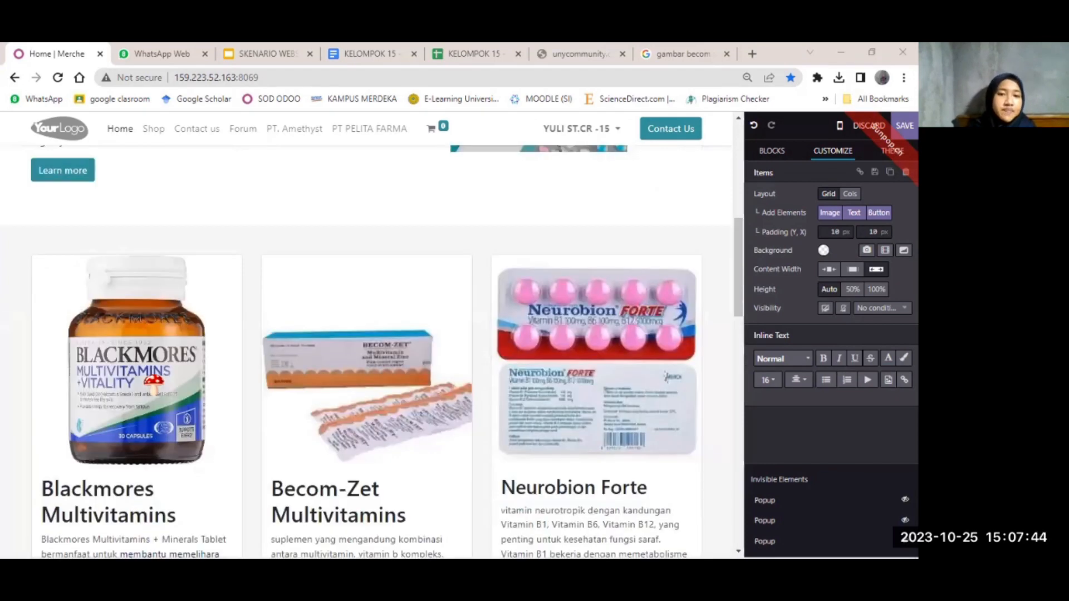
scroll(266, 365, down, 2)
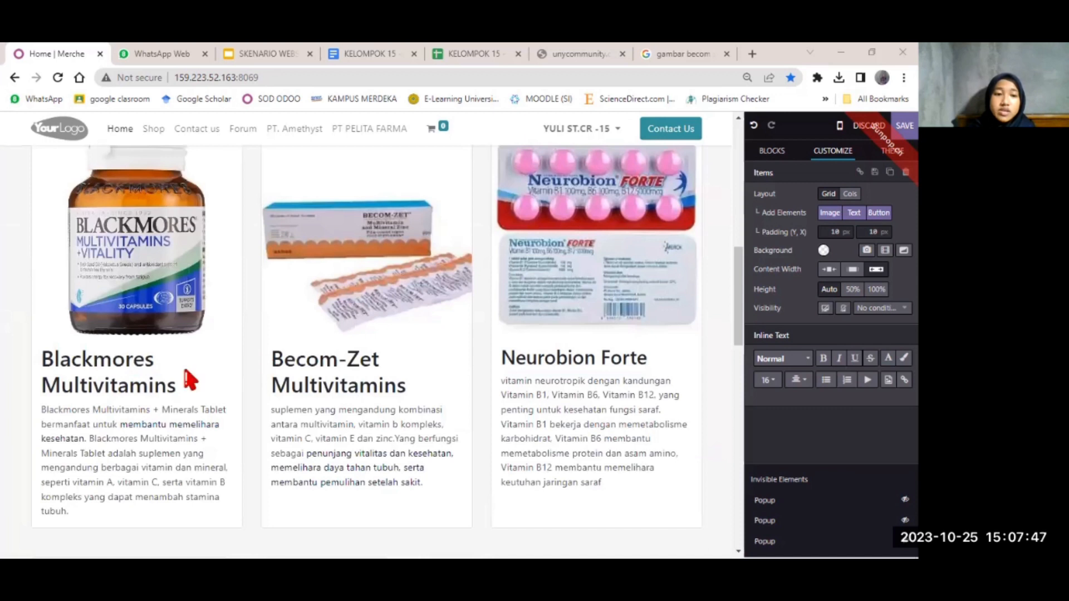
scroll(187, 378, down, 5)
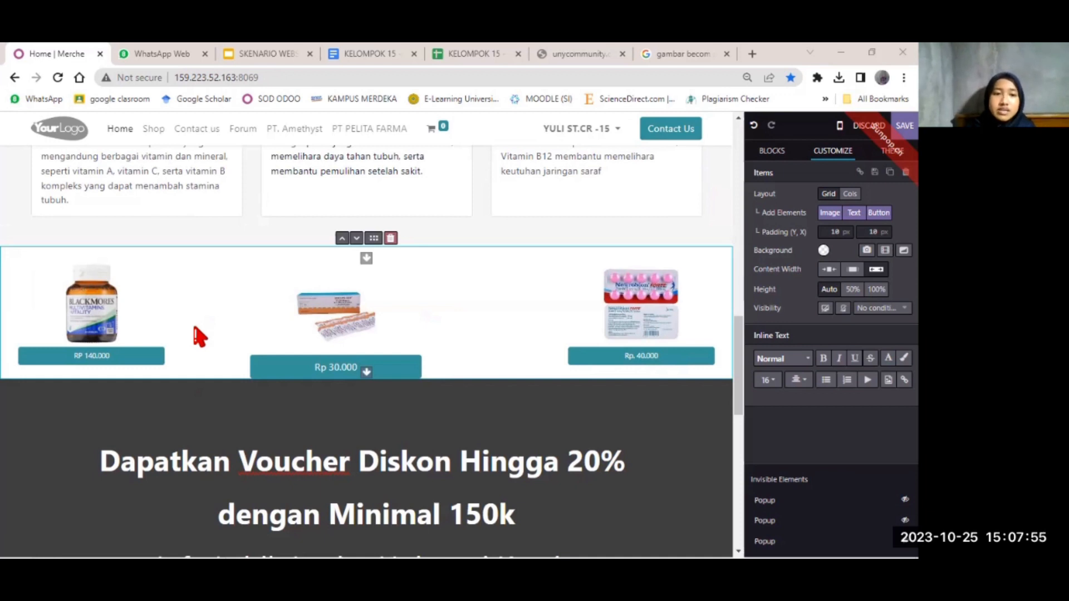
scroll(199, 336, down, 1)
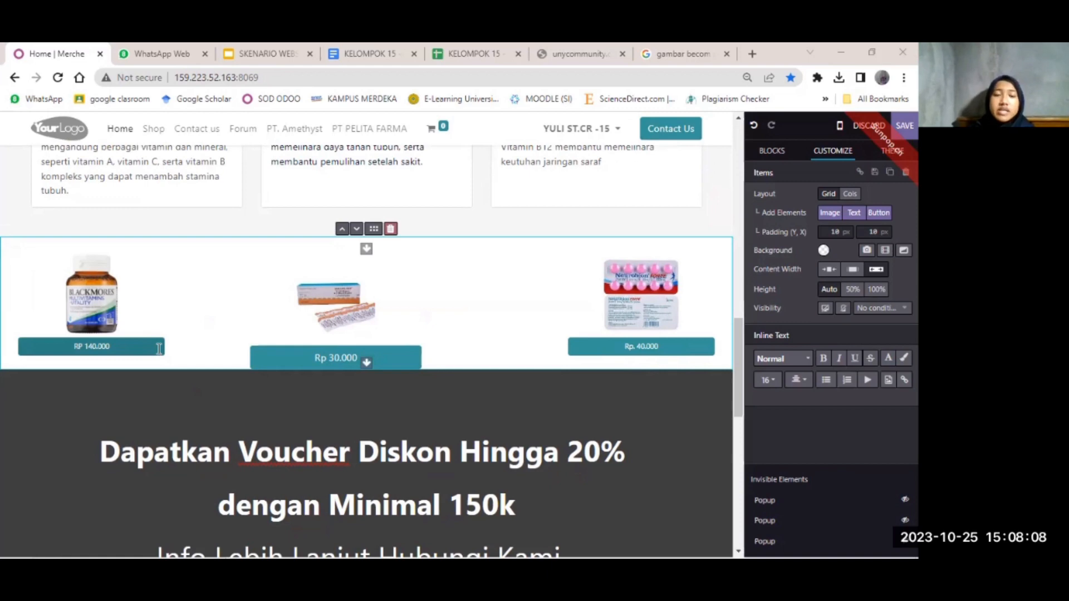
scroll(159, 348, up, 13)
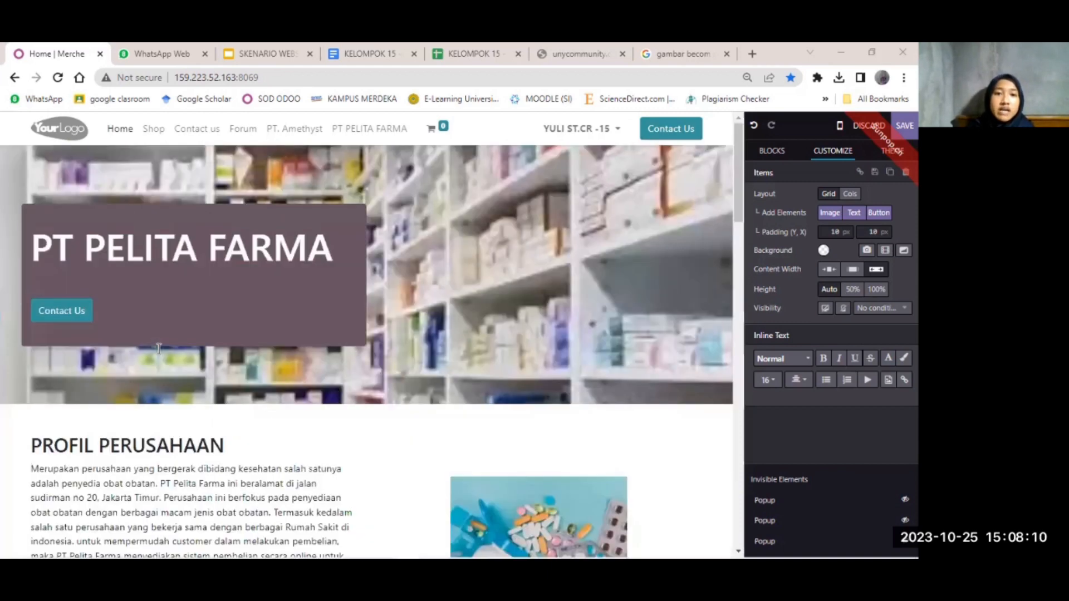
scroll(159, 349, down, 13)
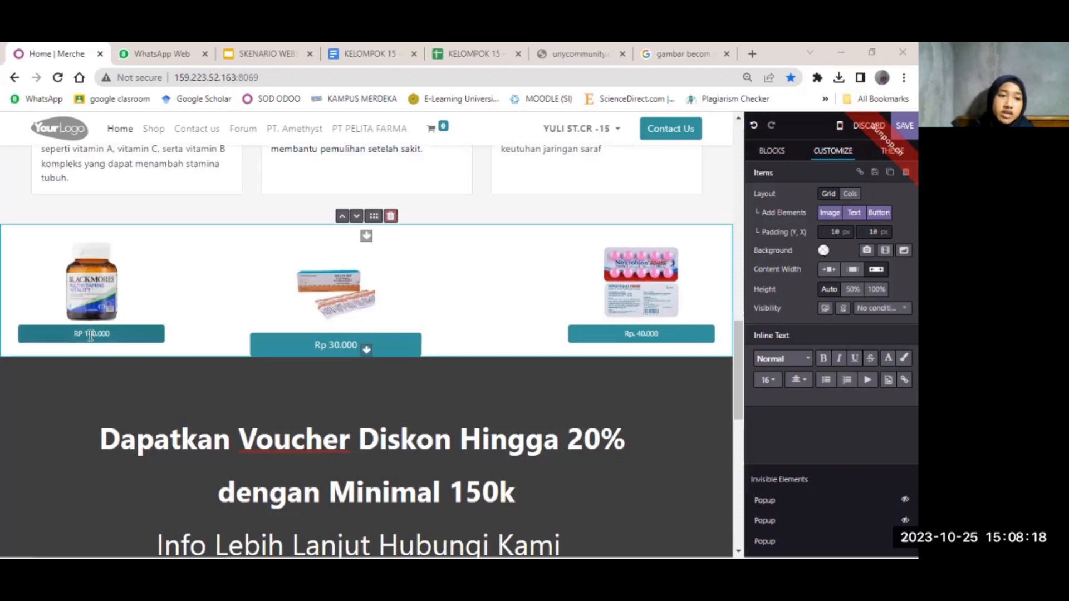
scroll(262, 330, up, 6)
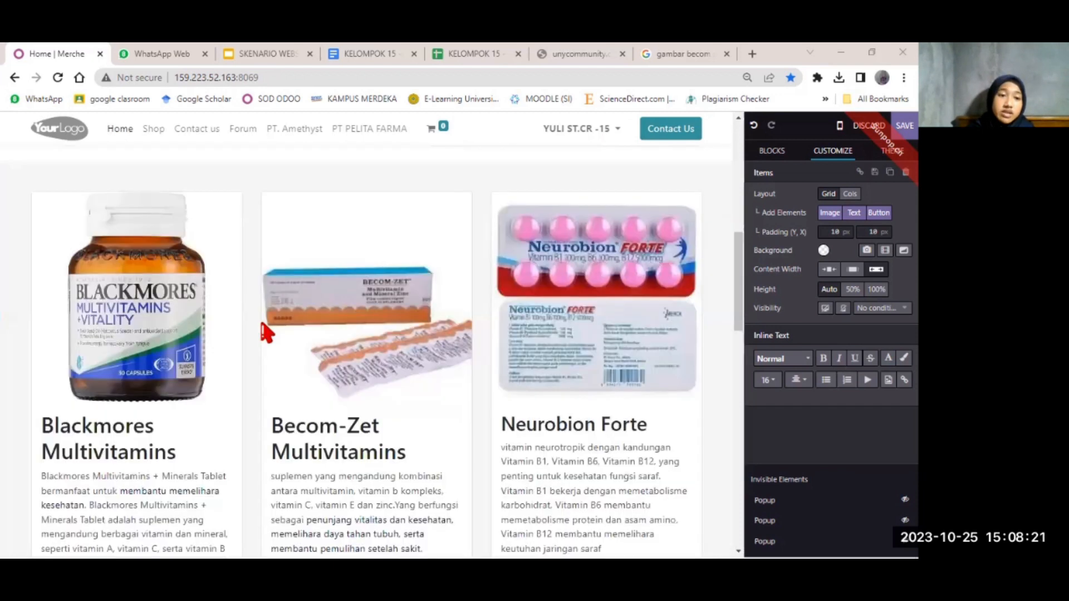
scroll(267, 332, down, 11)
scroll(266, 333, up, 8)
scroll(267, 330, down, 2)
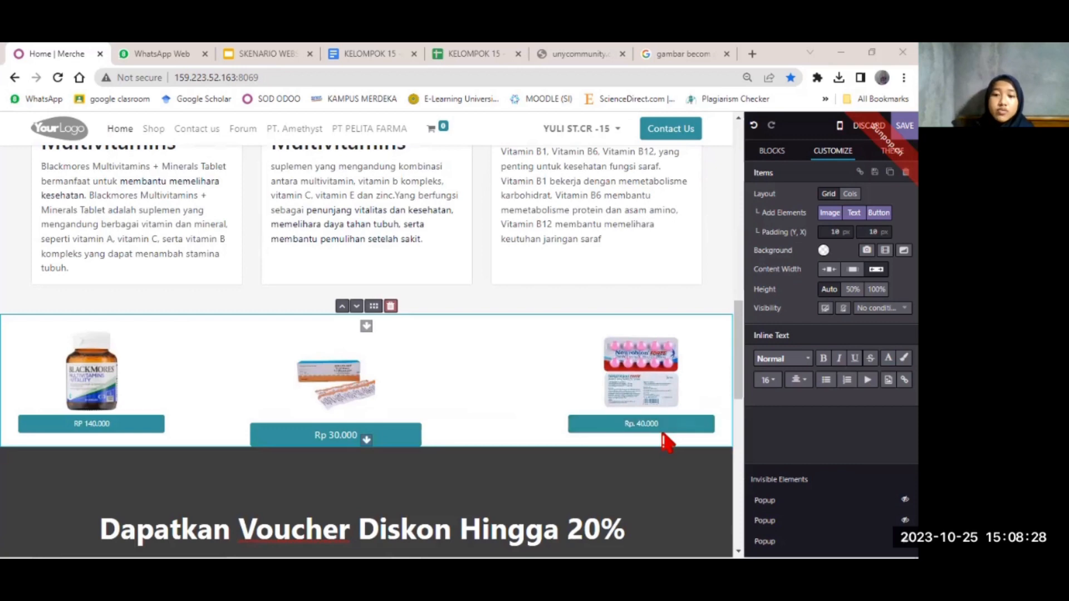
scroll(493, 377, down, 1)
scroll(493, 377, down, 1)
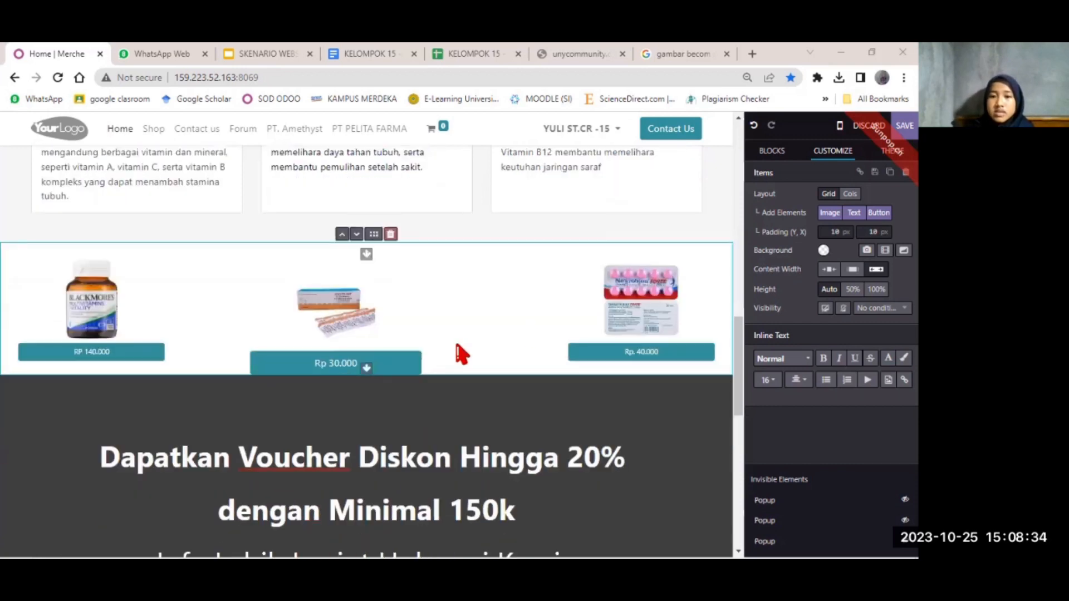
Step: Shorten the first line of the voucher banner's heading to "Diskon 10%"
scroll(460, 353, down, 4)
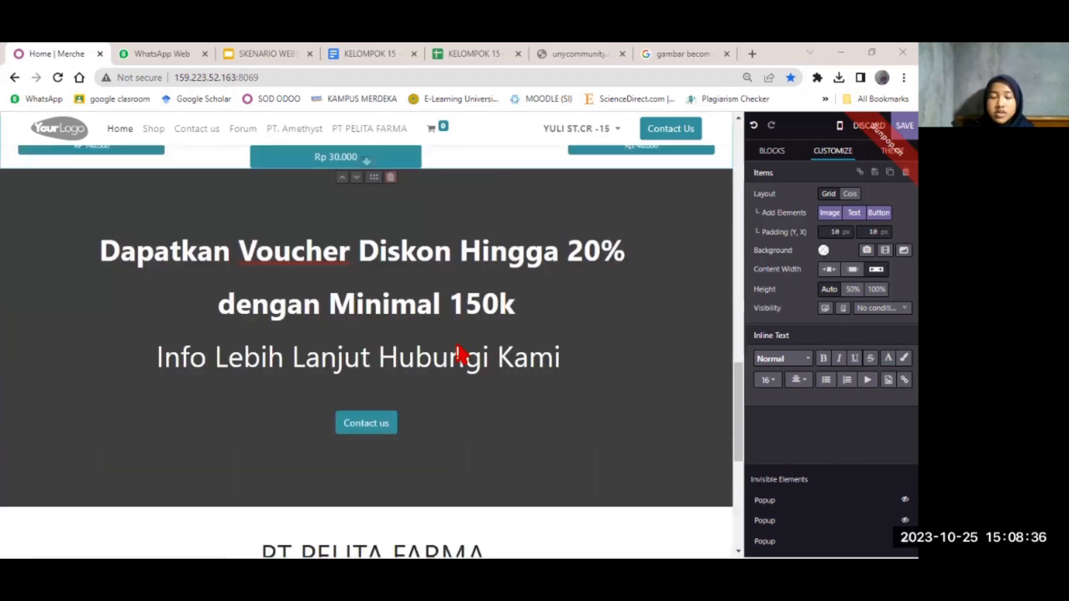
scroll(460, 353, up, 1)
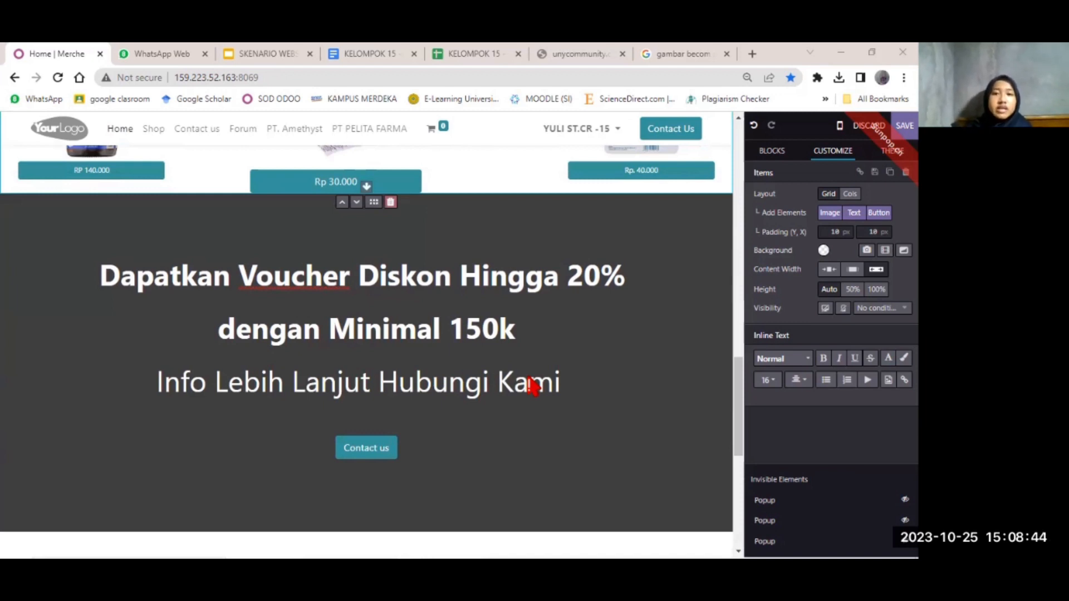
scroll(532, 385, up, 5)
scroll(532, 384, down, 5)
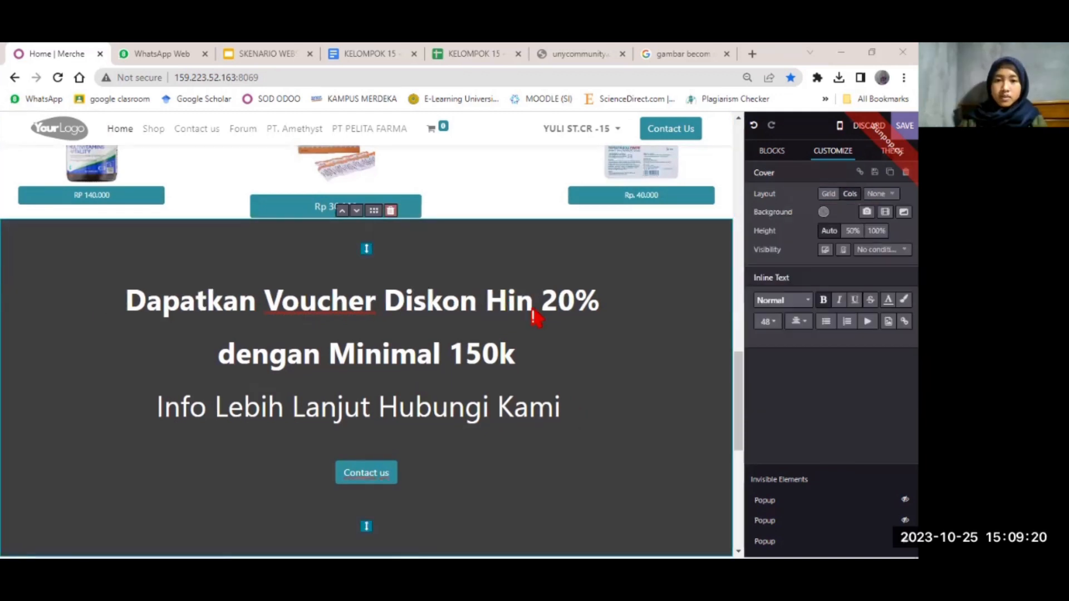
click(535, 318)
key(BackSpace)
key(BackSpace)
key(BackSpace)
key(BackSpace)
click(415, 307)
key(BackSpace)
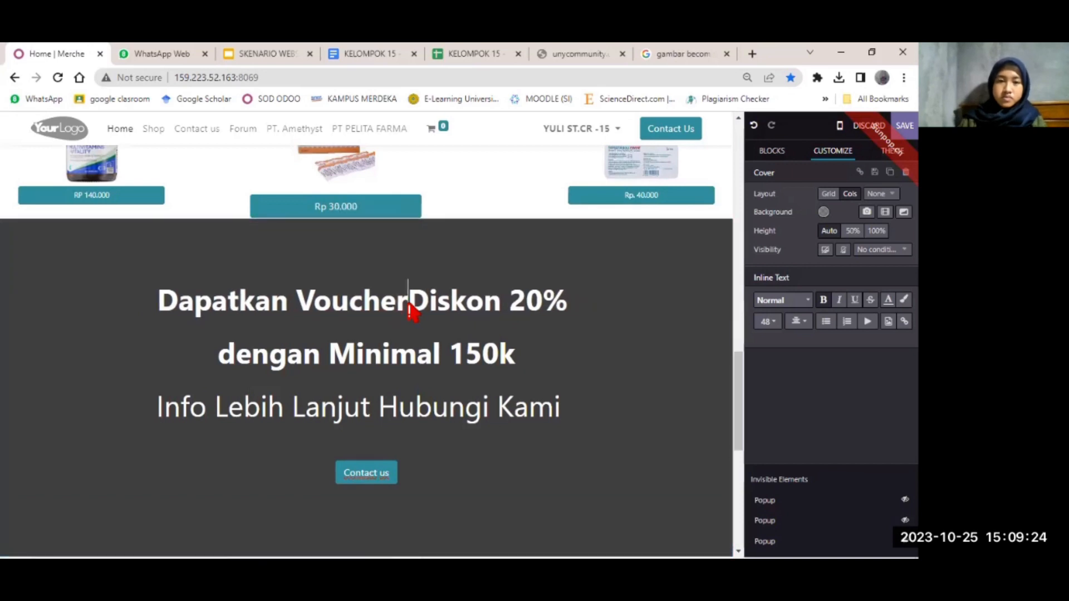
key(BackSpace)
key(BackSpace)
key(BackSpace)
key(BackSpace)
key(BackSpace)
key(BackSpace)
key(BackSpace)
key(BackSpace)
key(BackSpace)
key(BackSpace)
key(BackSpace)
key(BackSpace)
key(BackSpace)
key(BackSpace)
key(BackSpace)
key(BackSpace)
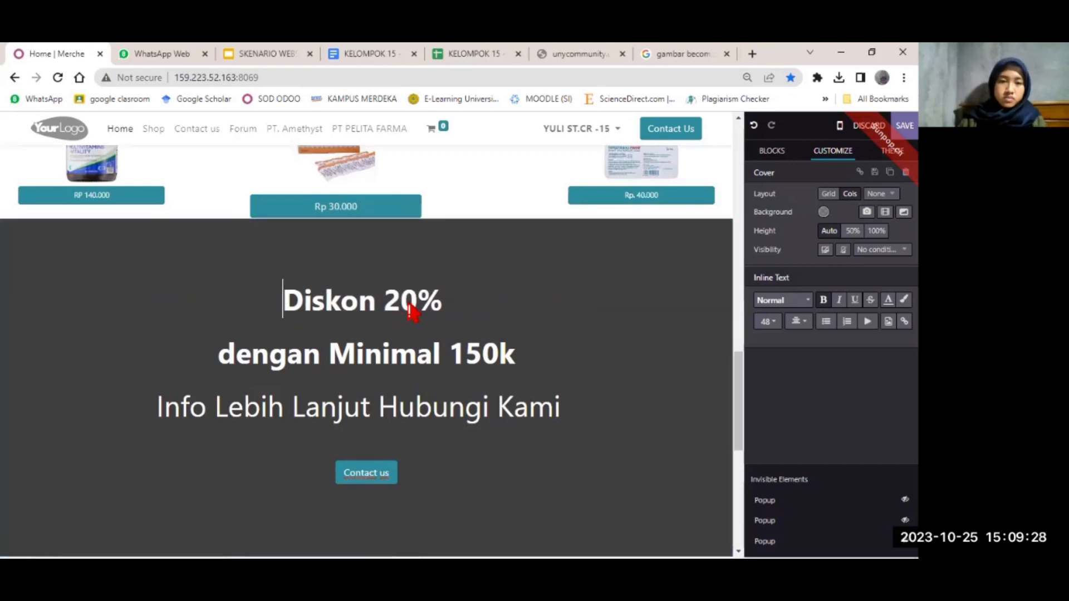
click(408, 307)
key(BackSpace)
text(1)
Step: Replace the discount banner's second heading line, "dengan Minimal 150k", with "Untuk Produk Blackmores"
click(227, 367)
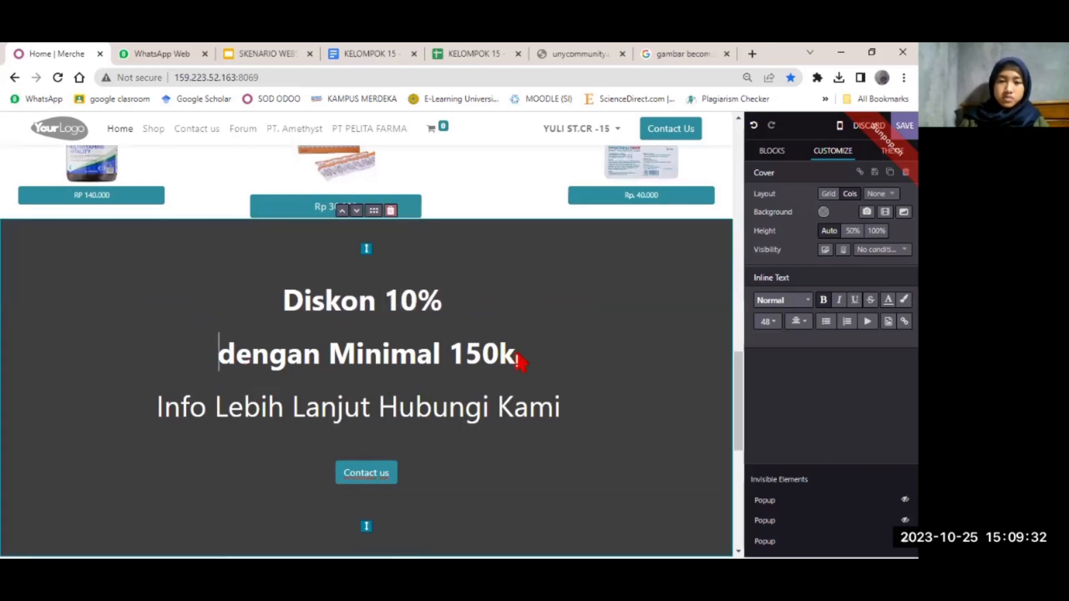
drag(515, 354, 223, 349)
key(BackSpace)
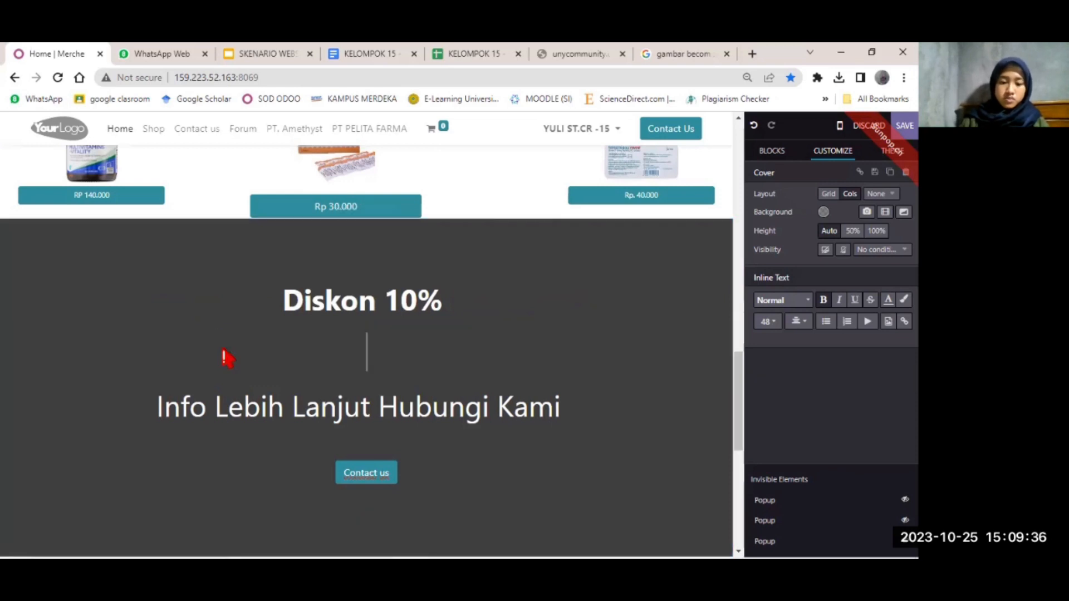
text(Untuk Produk )
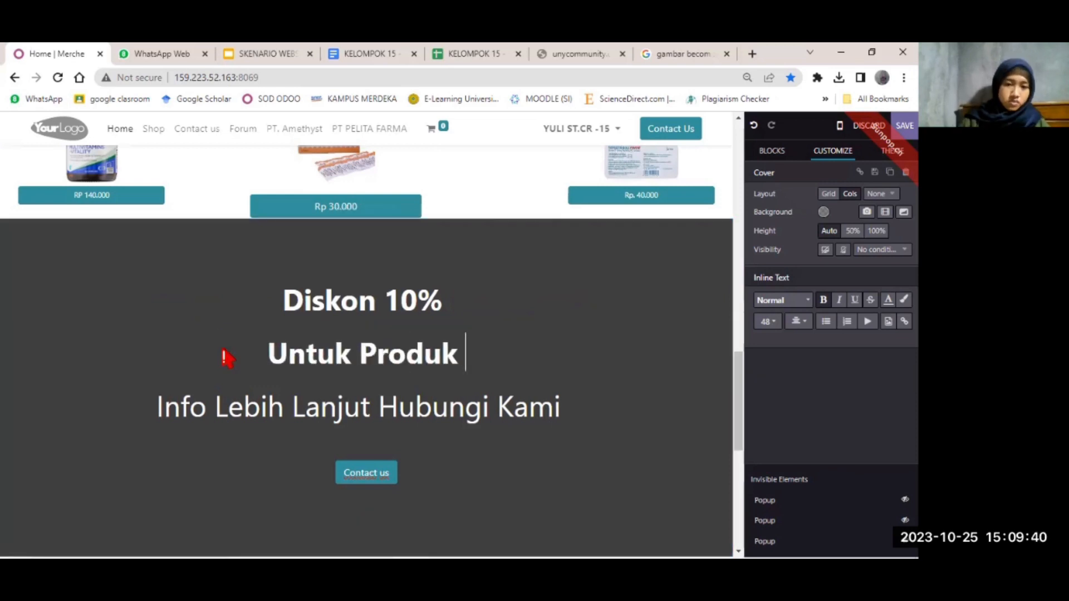
text(Black)
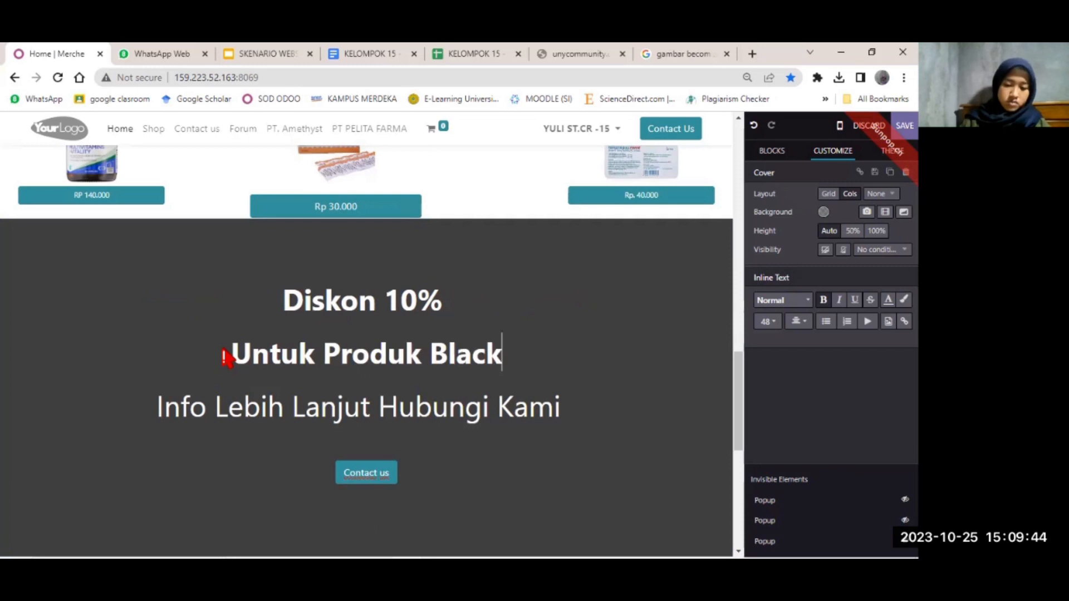
text(mores)
click(225, 357)
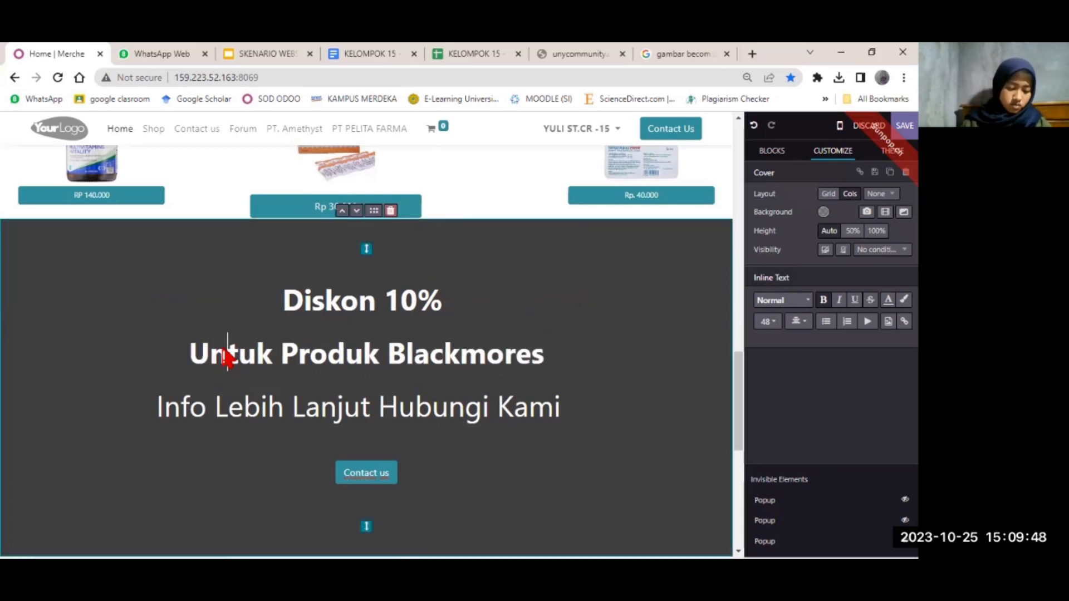
text(Multo)
key(BackSpace)
key(BackSpace)
key(BackSpace)
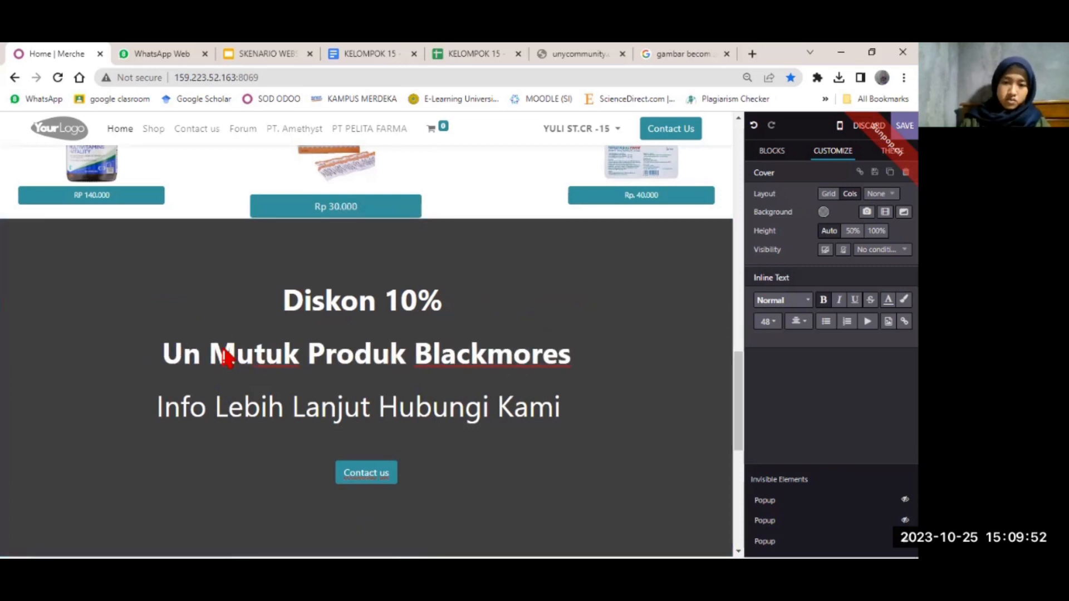
key(BackSpace)
key(BackSpace)
Step: Add "Mult" after "Blackmores" at the end of the discount banner's second heading line
click(554, 358)
text(Mult)
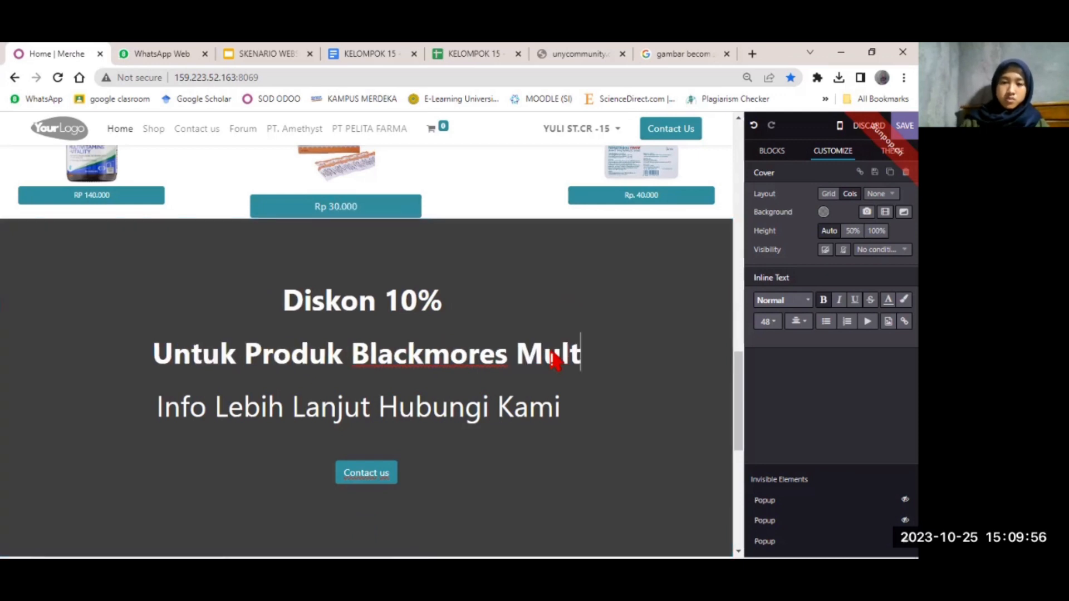
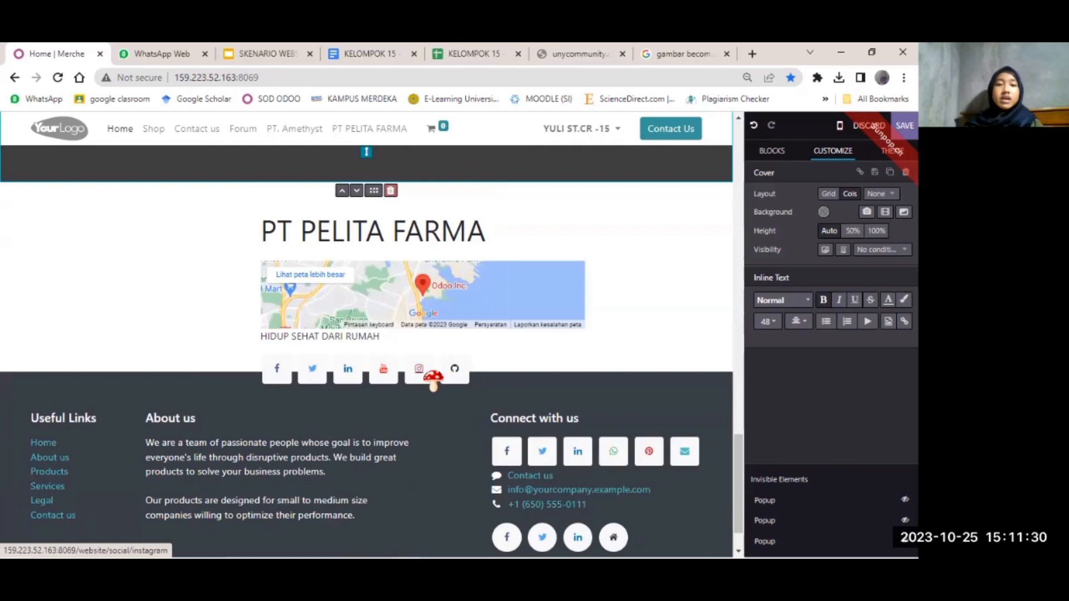
Step: Review the published PT PELITA FARMA page's banner, company profile, product cards, priced items and discount section
scroll(433, 378, up, 4)
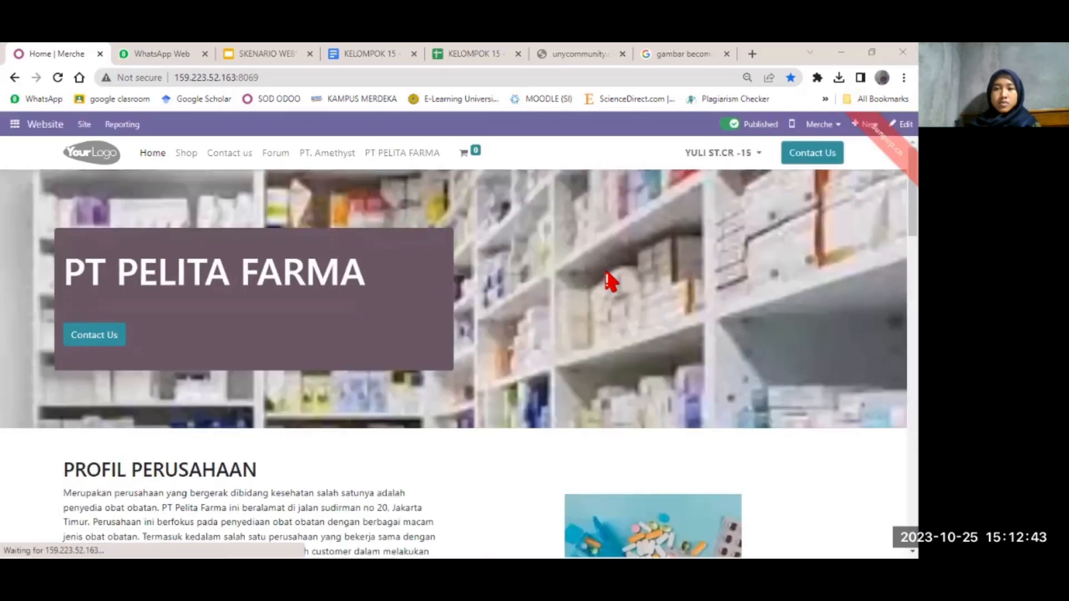
scroll(611, 282, down, 3)
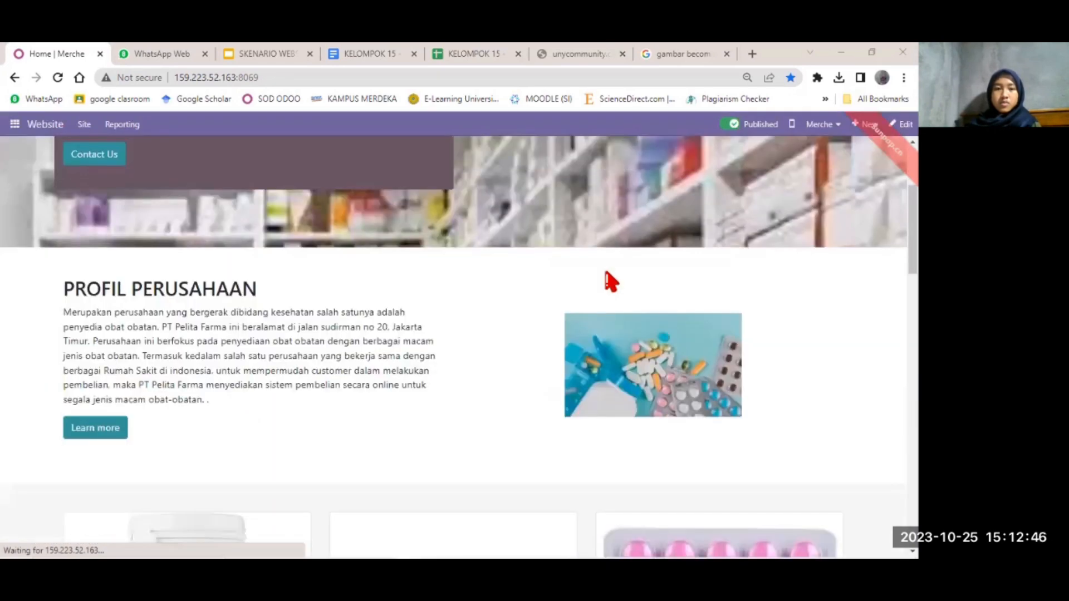
scroll(611, 281, down, 10)
scroll(611, 281, down, 3)
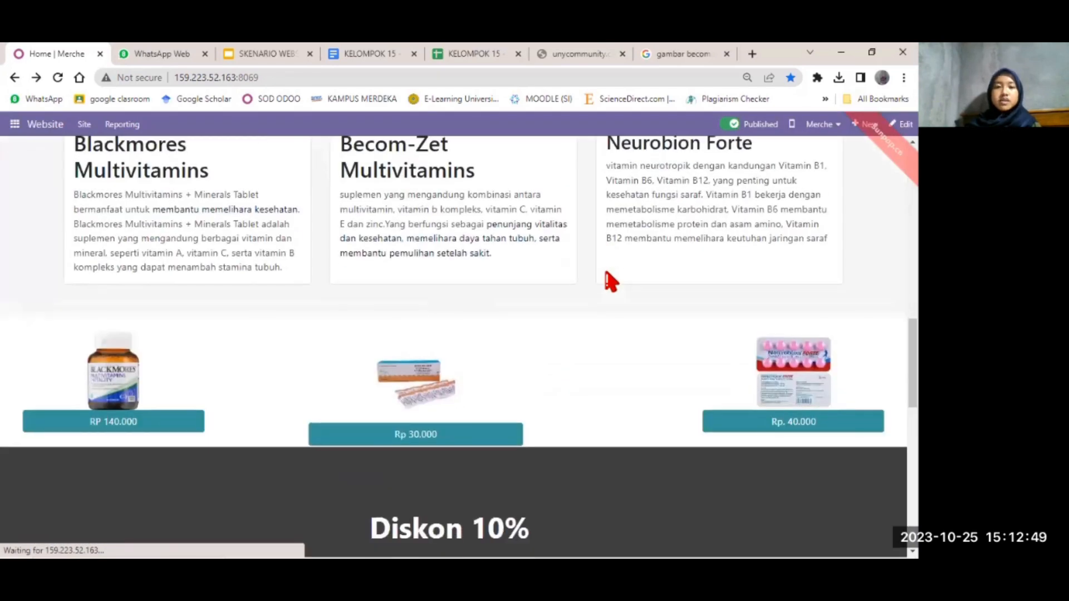
scroll(611, 281, up, 10)
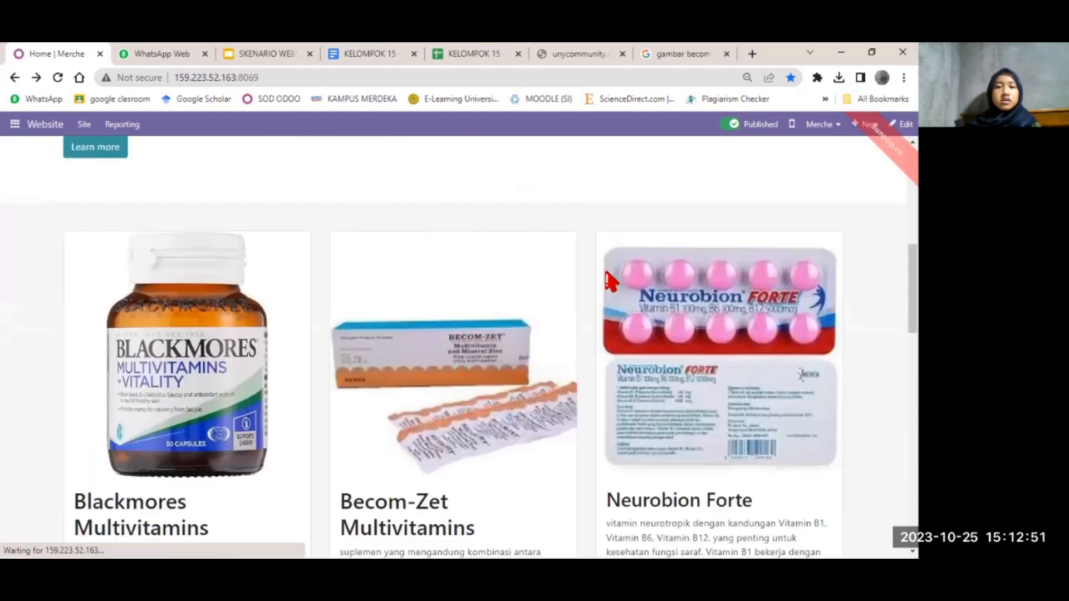
scroll(611, 281, down, 1)
scroll(609, 281, down, 6)
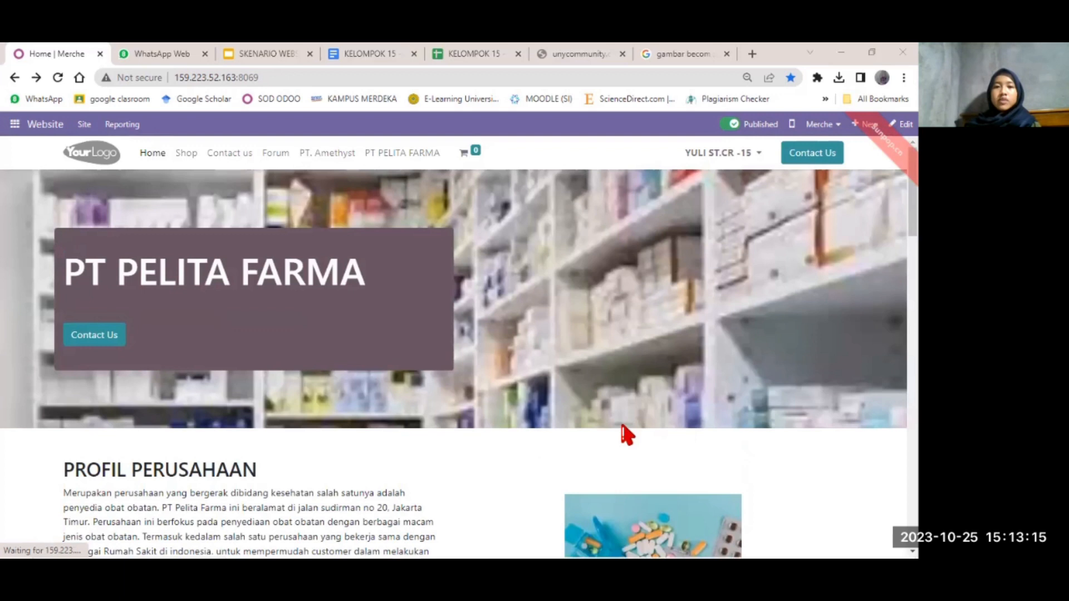
scroll(513, 434, down, 2)
scroll(513, 434, up, 2)
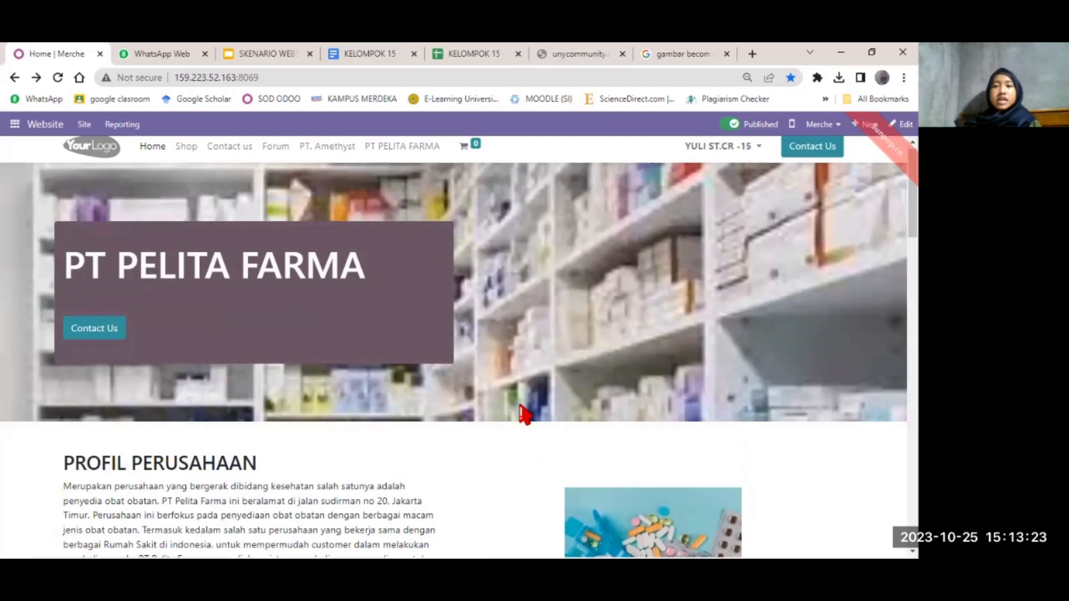
scroll(523, 414, down, 2)
scroll(523, 415, up, 2)
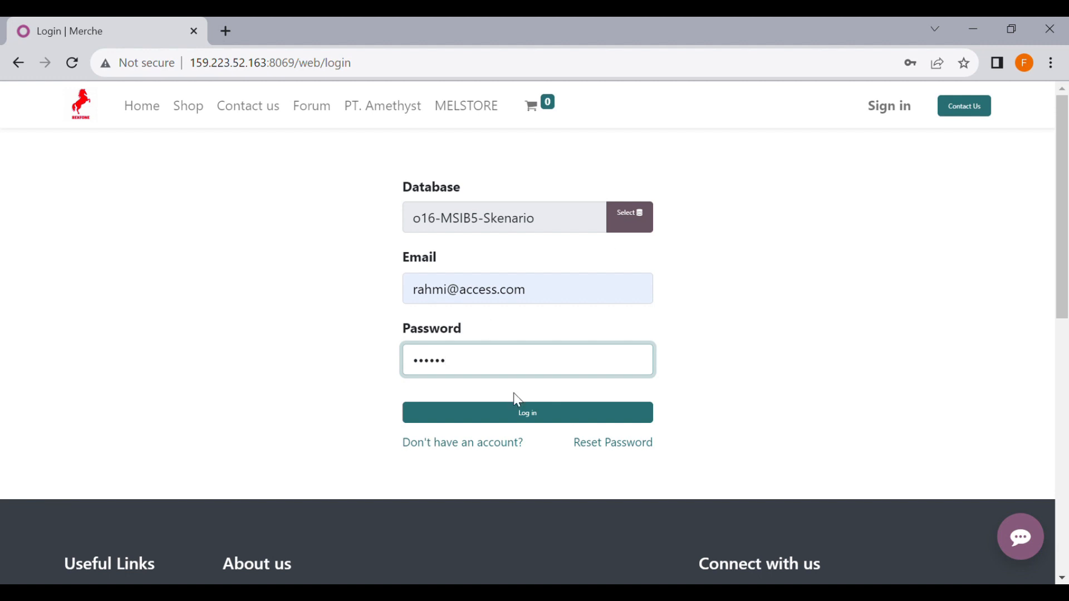
Step: Log in to the o16-MSIB5-Skenario database and open the website's eCommerce orders list
click(528, 419)
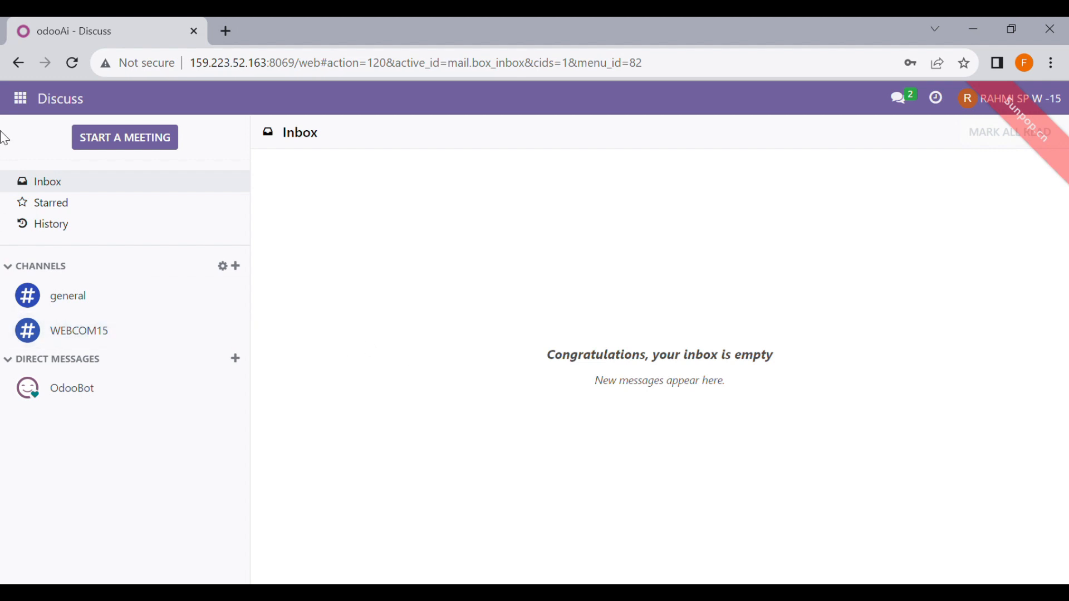
click(11, 103)
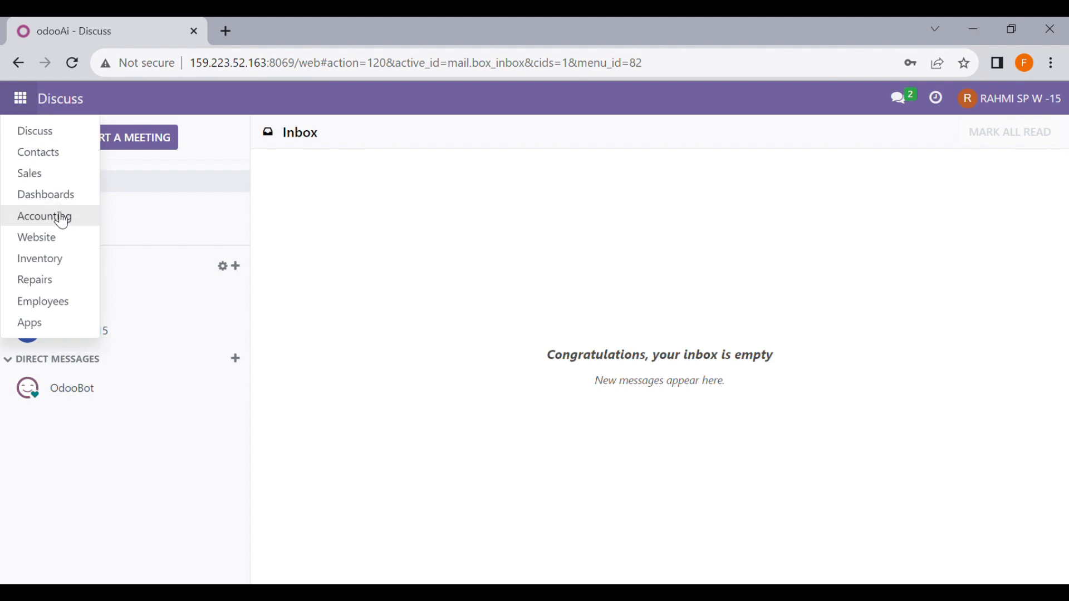
click(62, 237)
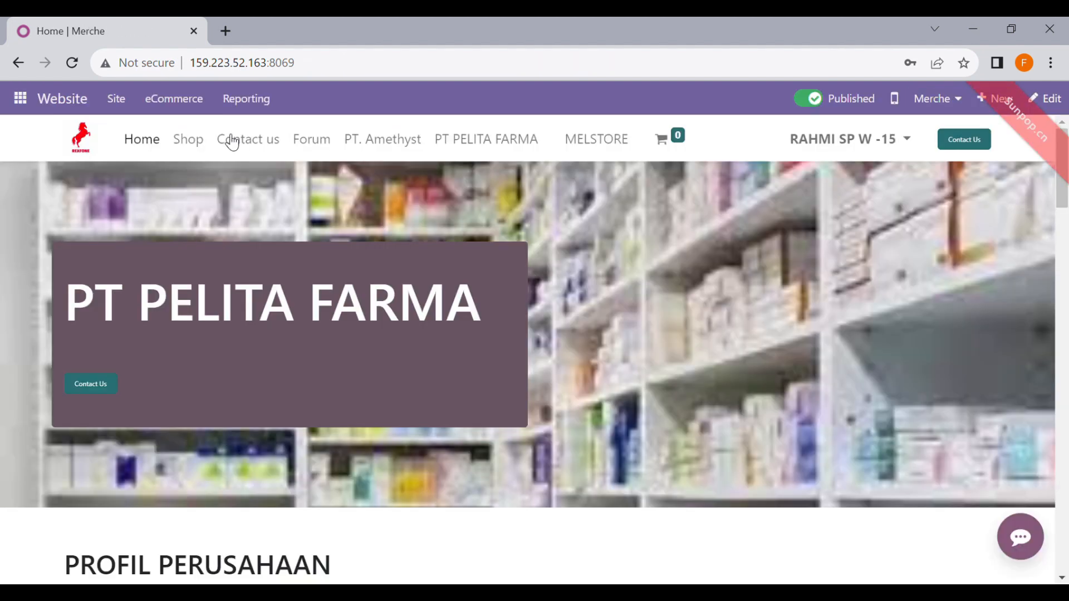
click(179, 92)
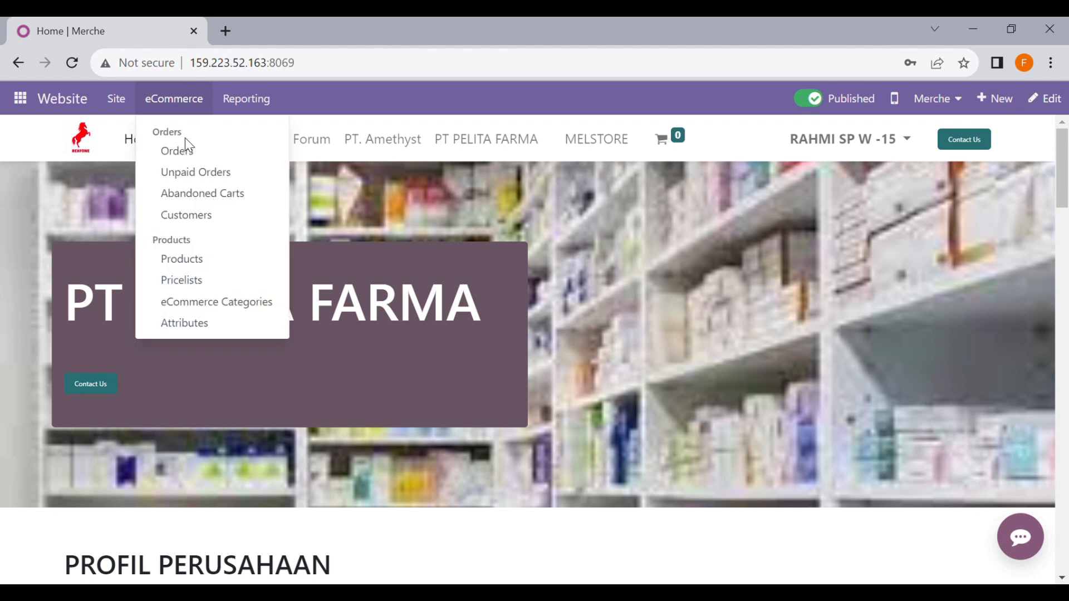
click(177, 152)
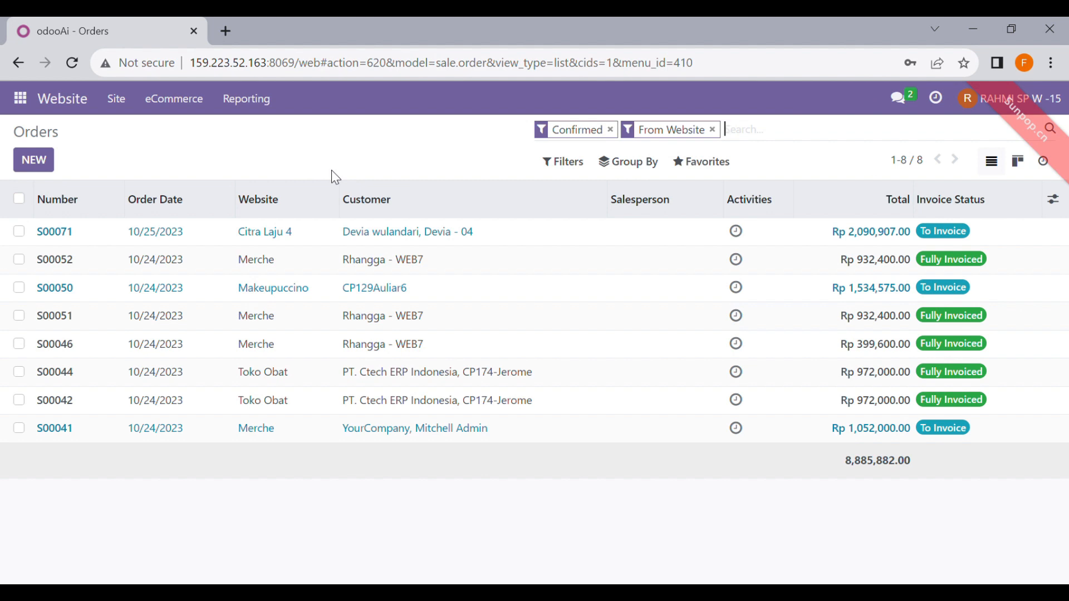
Step: Remove the Confirmed and From Website filters from the orders list and open the second Merche order
click(610, 130)
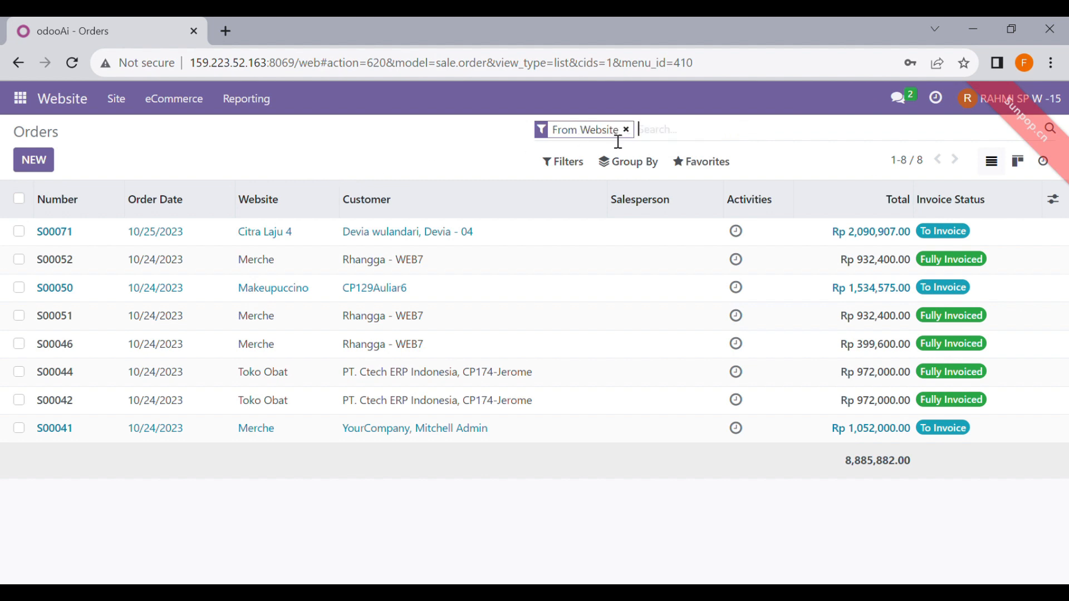
click(626, 130)
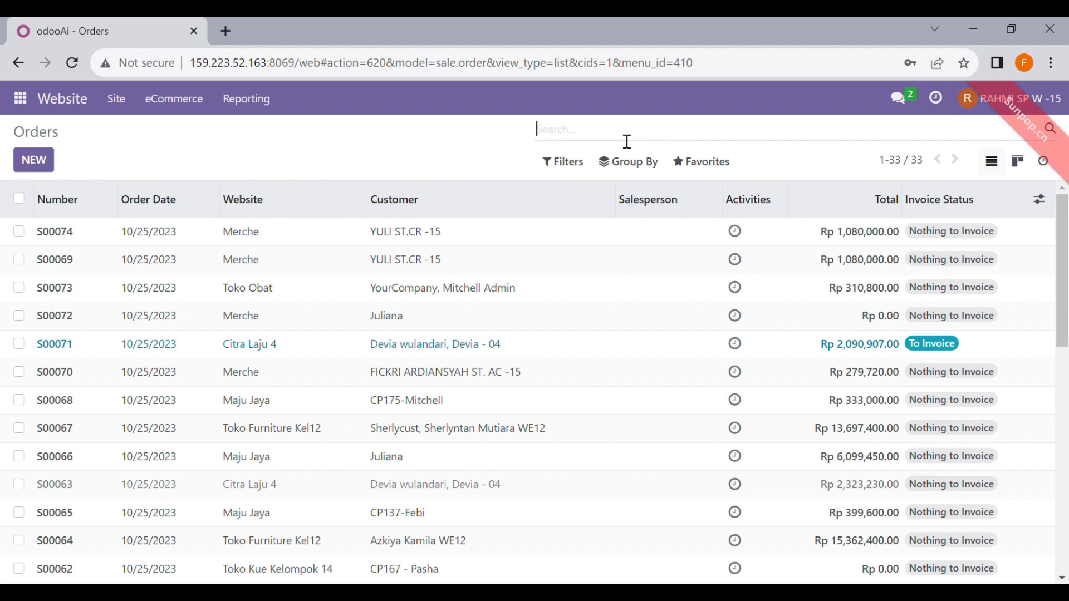
click(283, 261)
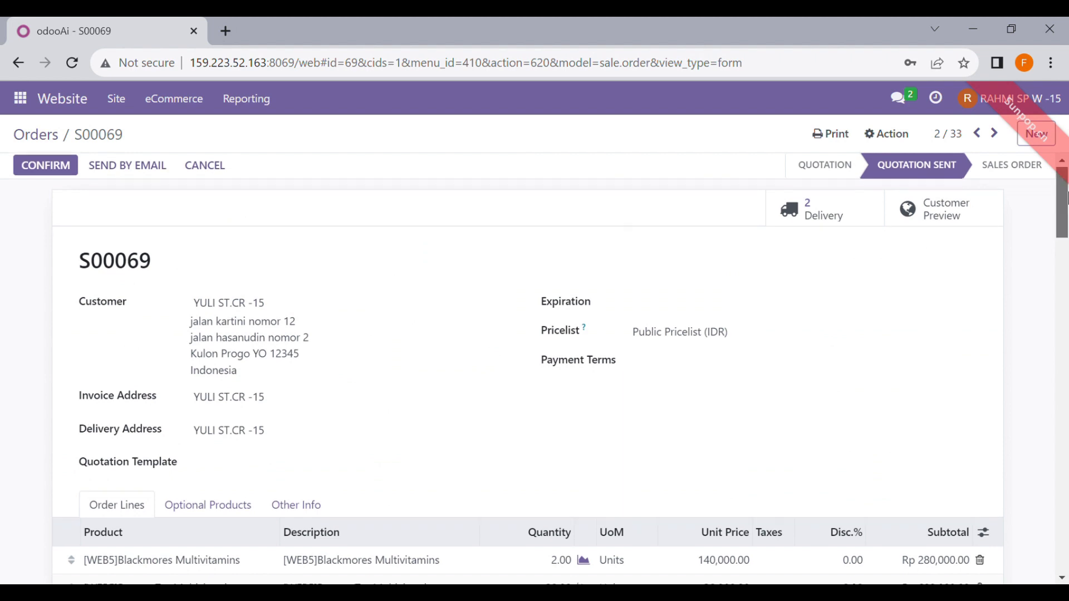
Step: Check the order lines of the multivitamin and Neurobion Forte quotation, and confirm it as a sales order
drag(1067, 198, 1067, 217)
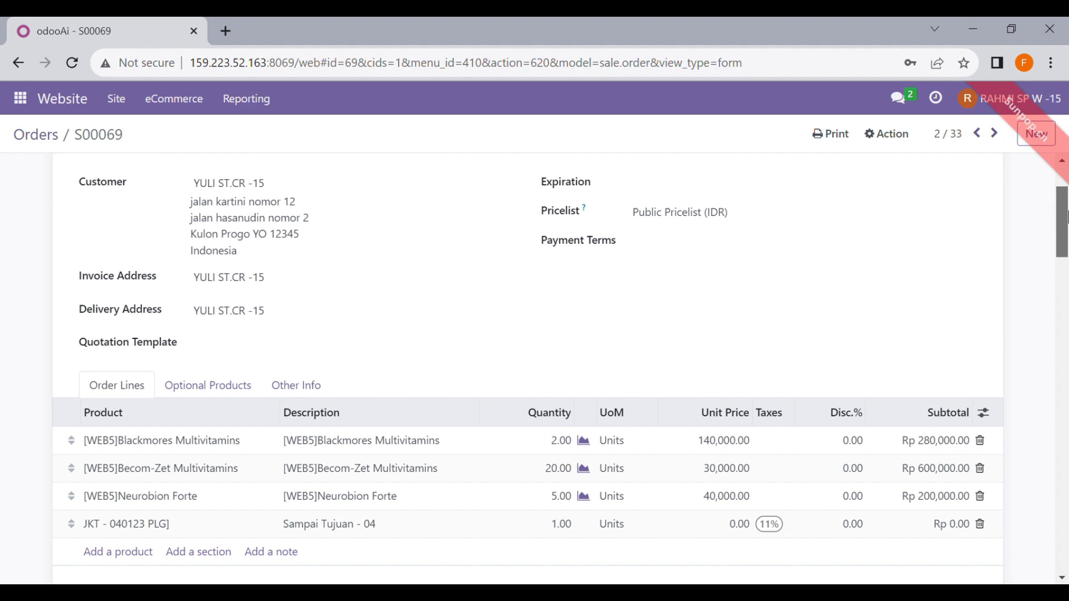
drag(1067, 217, 1066, 176)
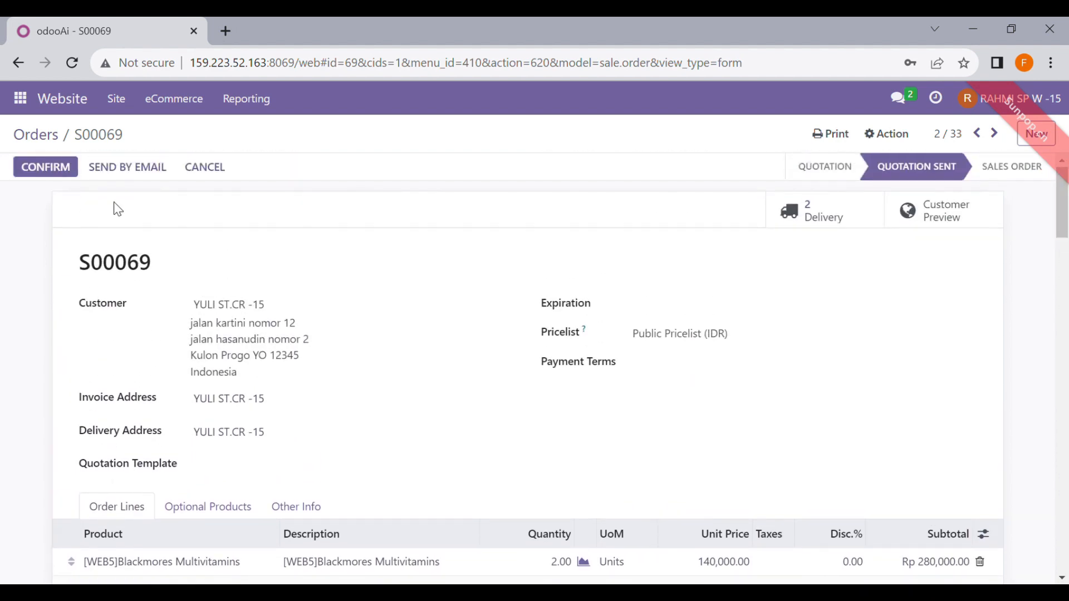
click(68, 178)
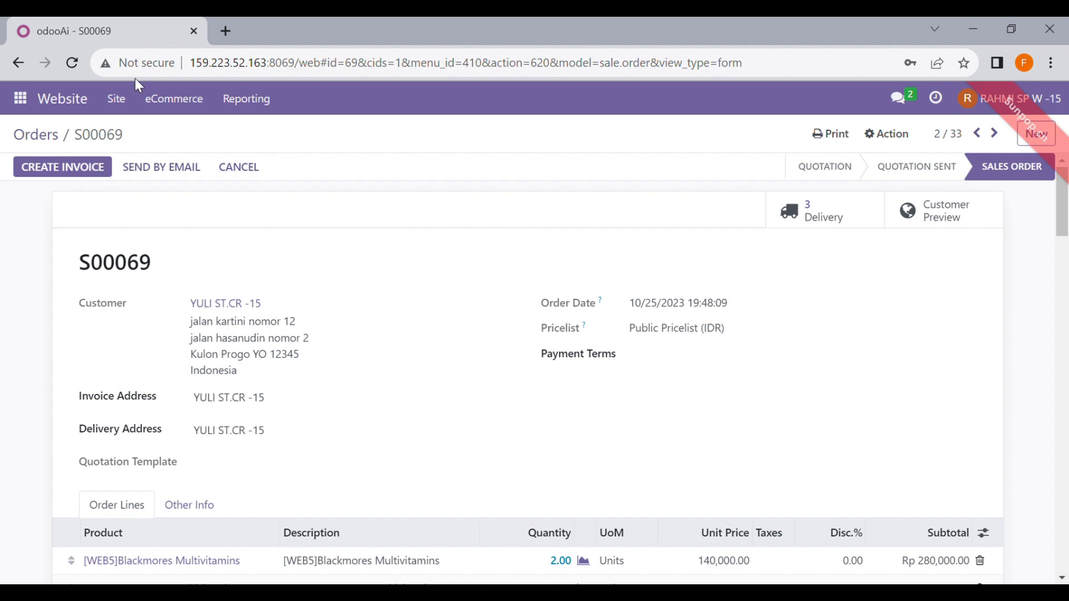
Step: Start a direct message in Discuss with group 15's inventory (SP INV) staff member
click(20, 99)
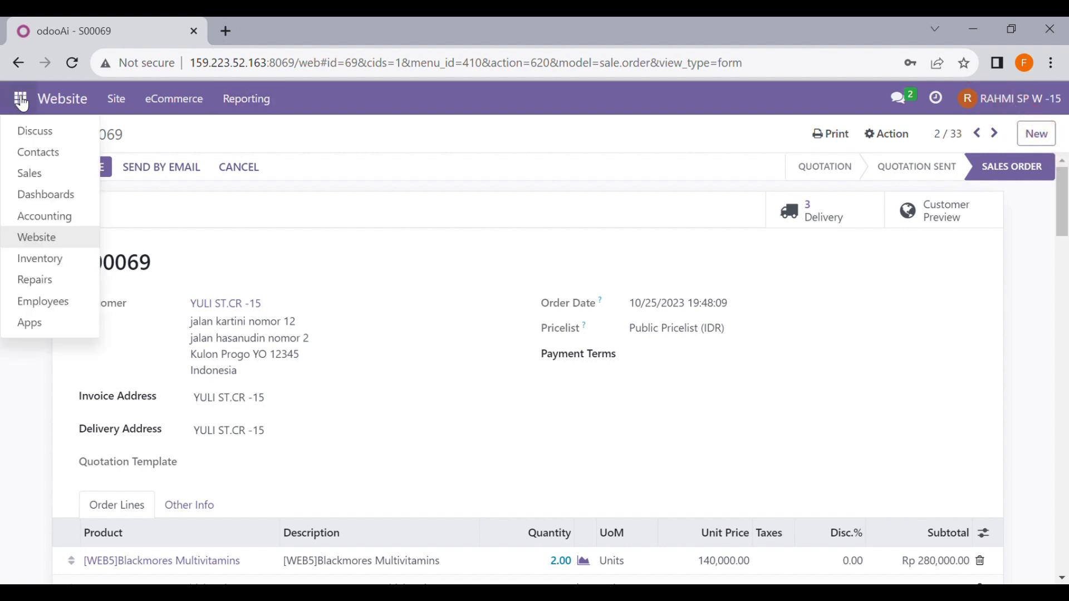
click(31, 130)
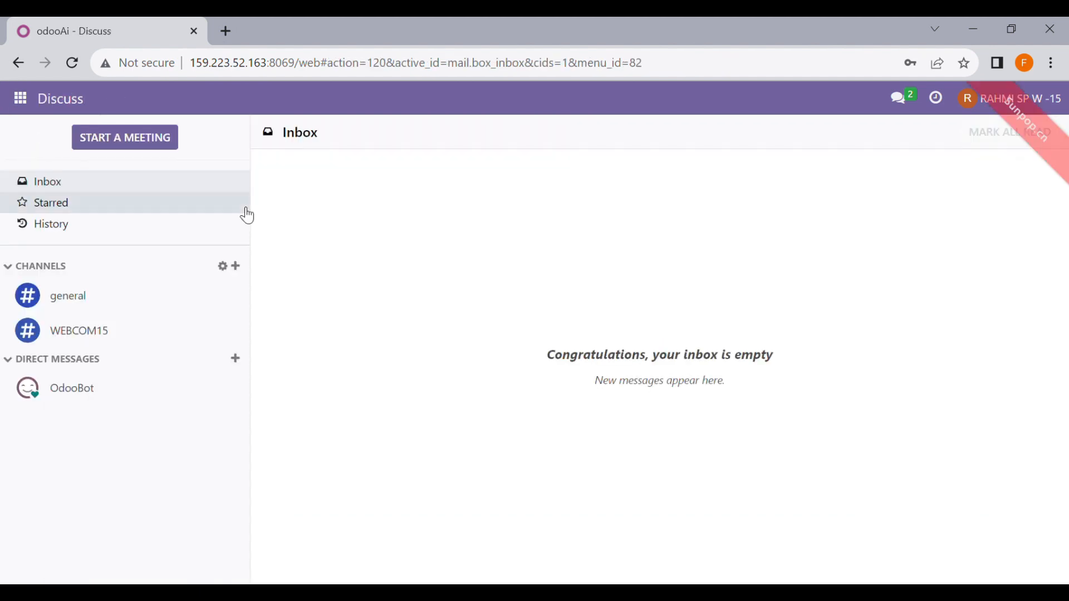
click(237, 361)
text(w)
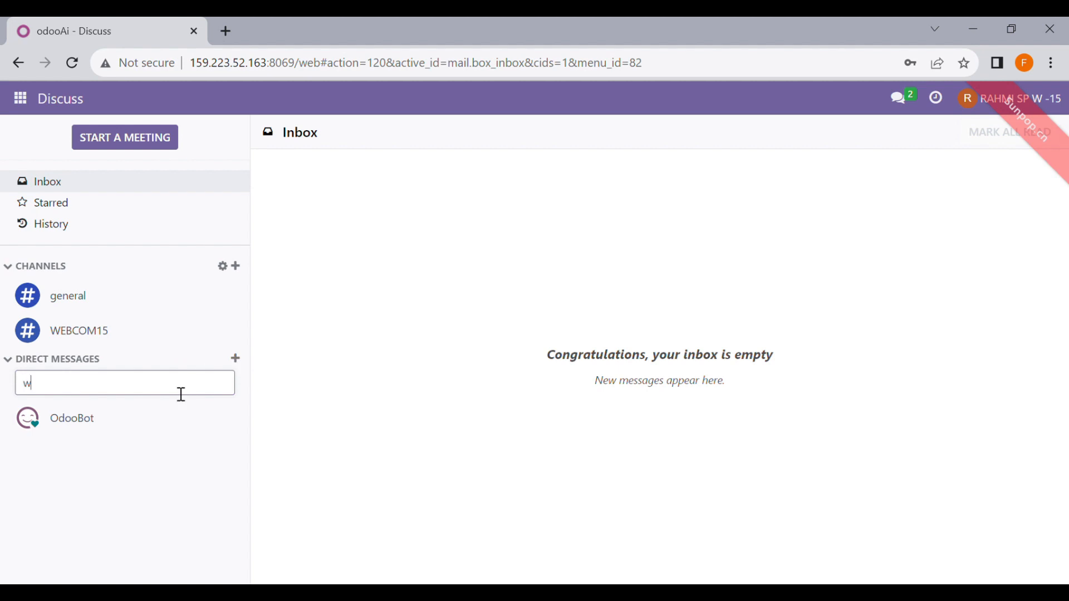
text(ulan)
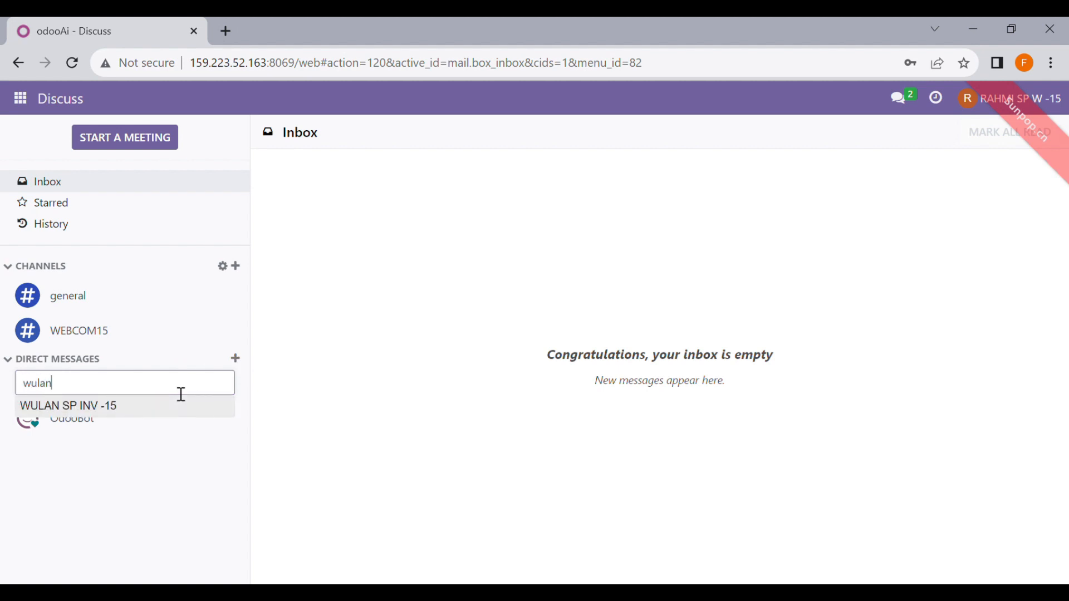
key(Return)
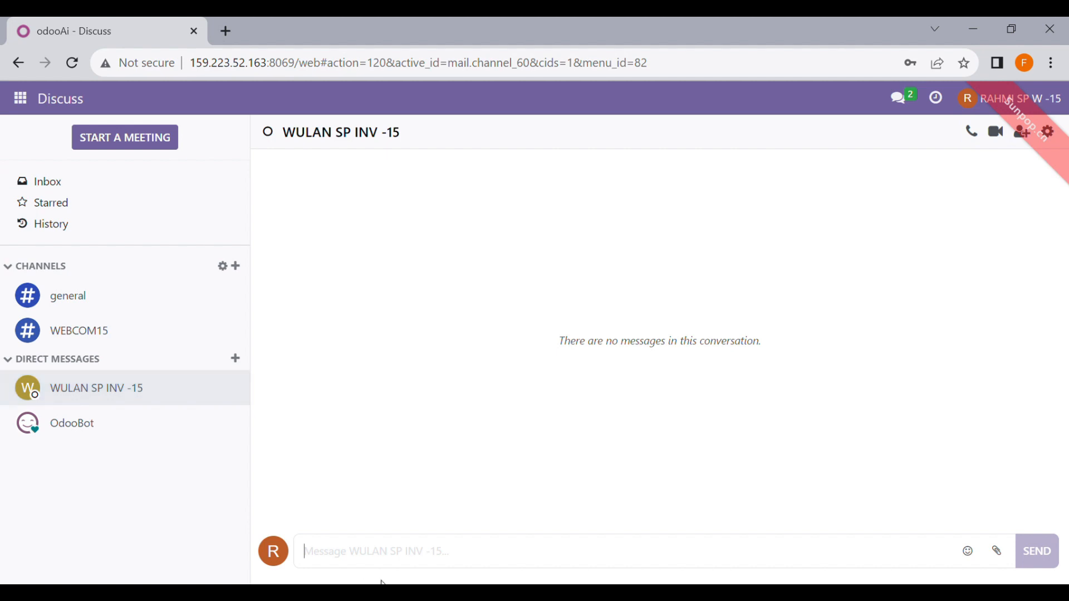
Step: Send the message "tolong lakukan validasi pesanan dengan source dokumen" followed by the confirmed order's number
text(tolo)
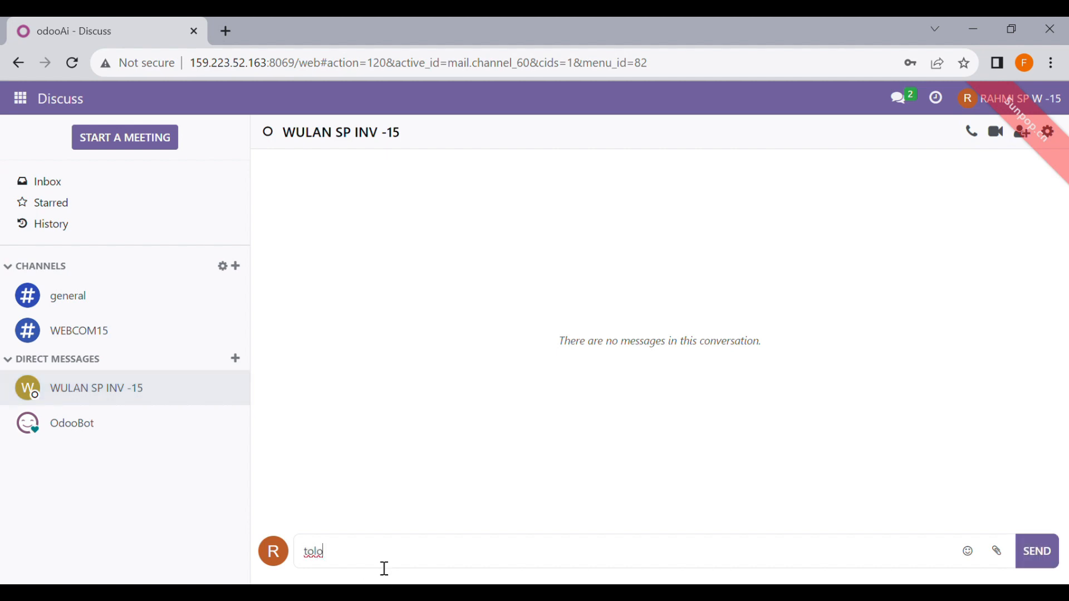
text(ng lakukan validasi pesanan dengan s)
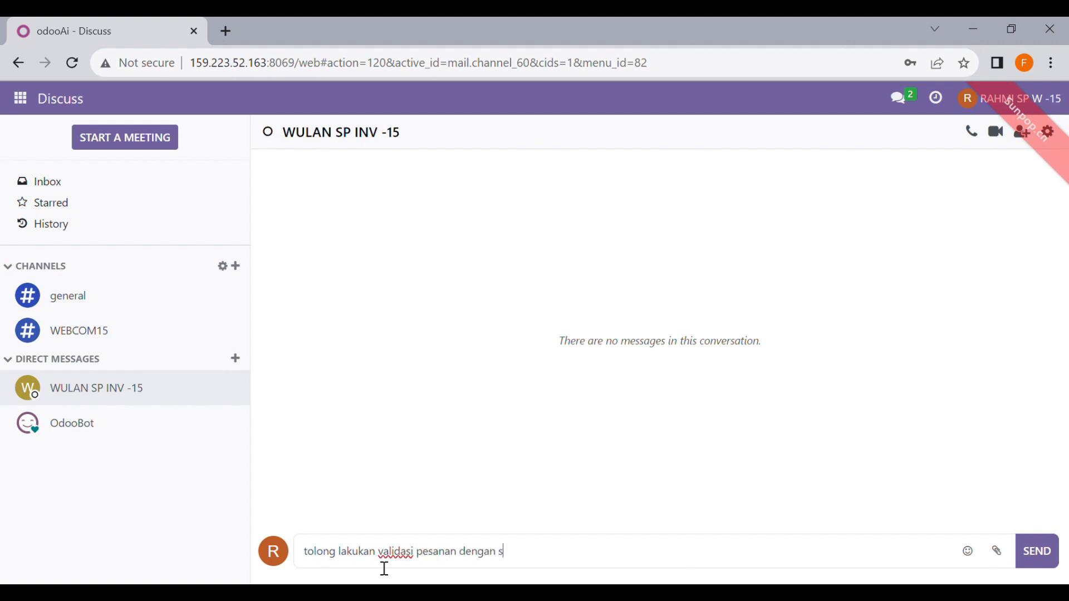
text(ource dokumen s00069)
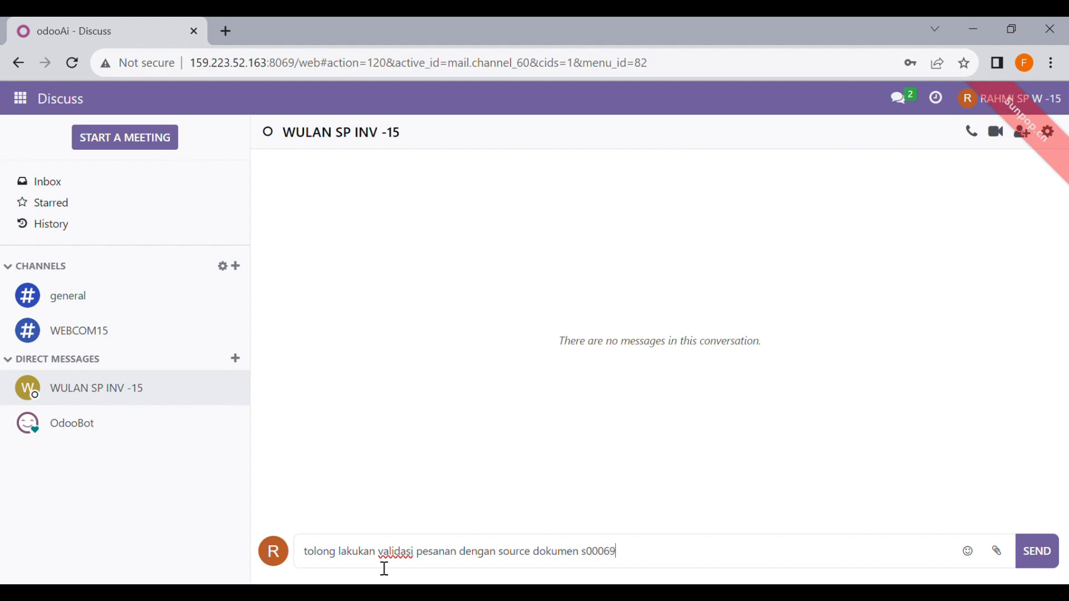
click(1045, 564)
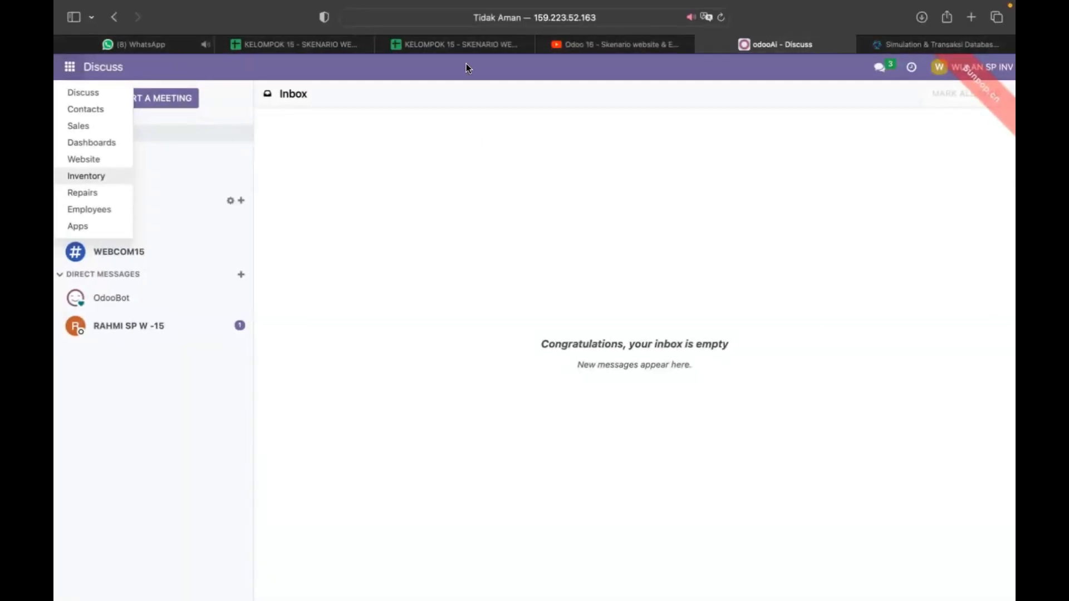
Step: Check the job descriptions in the IMPORT DATA sheet, and copy the source document number from the website supervisor's direct message in Discuss
click(465, 47)
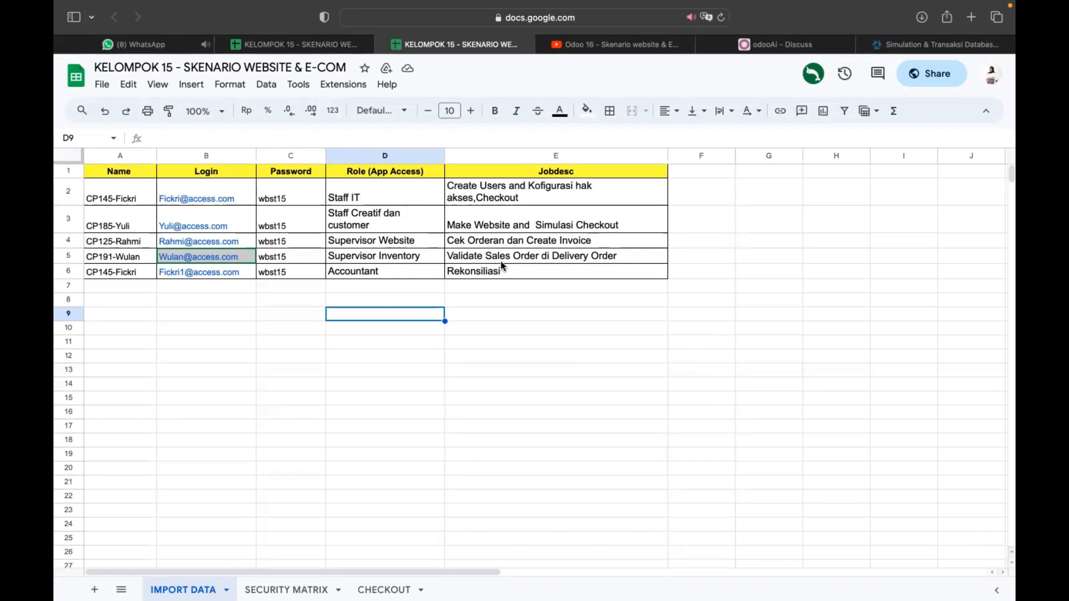
click(808, 44)
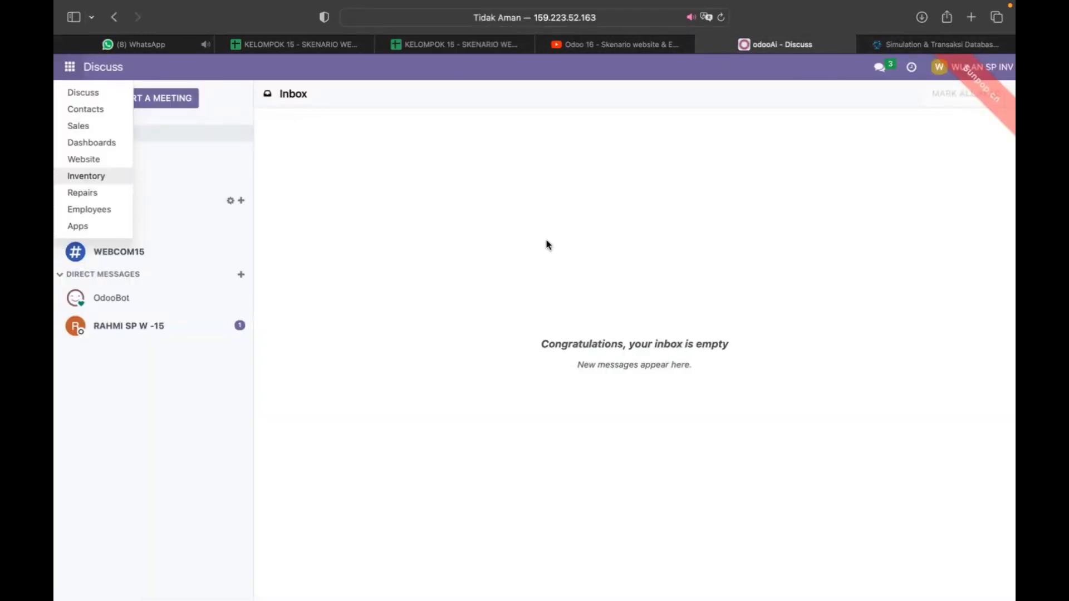
click(116, 329)
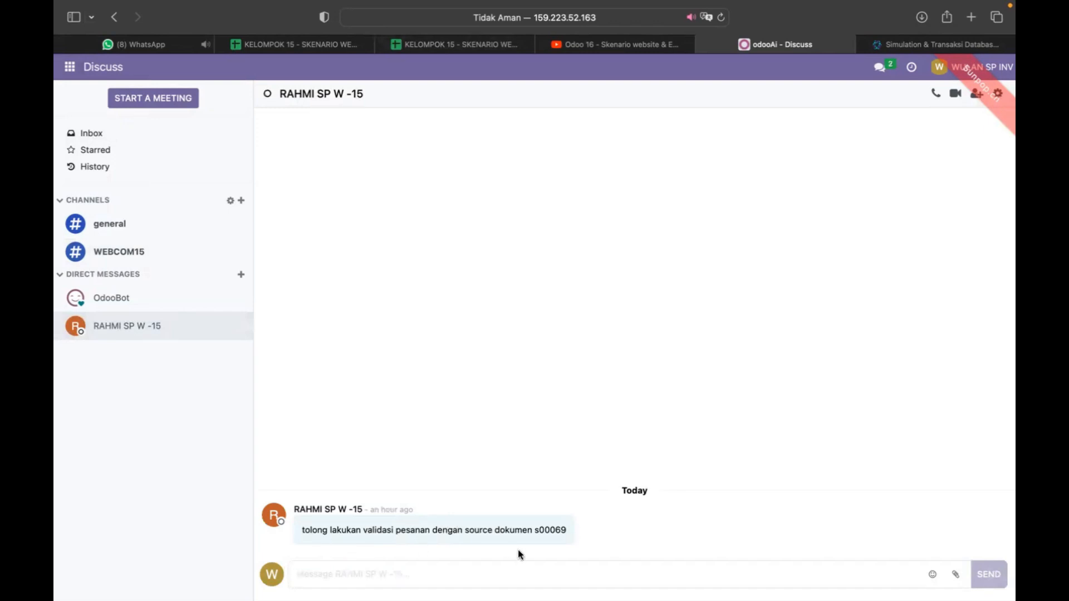
drag(534, 530, 581, 529)
key(super+c)
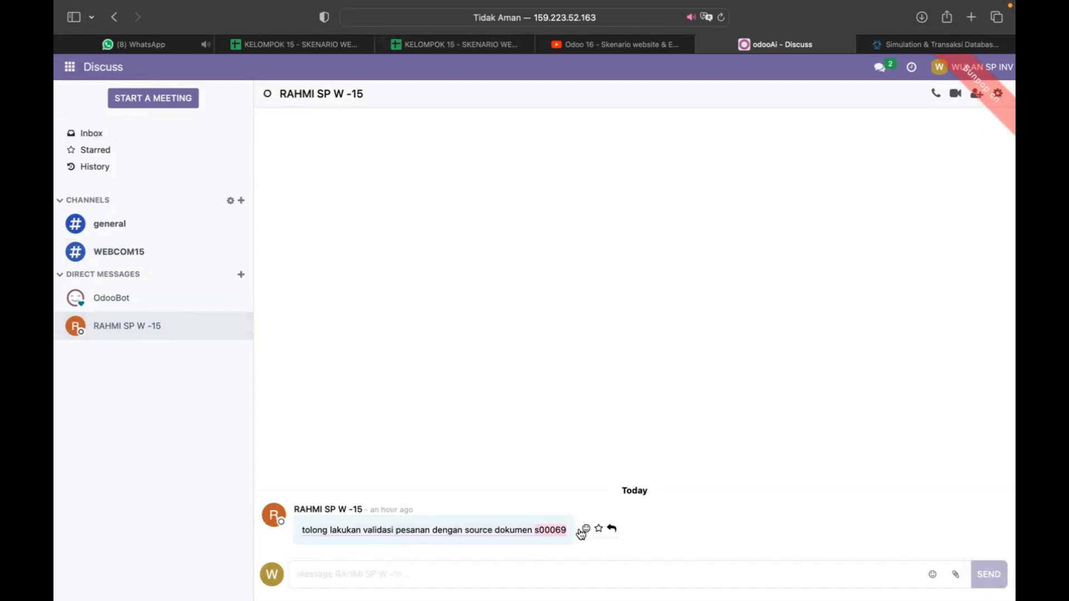
Step: Search the Inventory delivery orders ready to process for the copied source document number
click(67, 67)
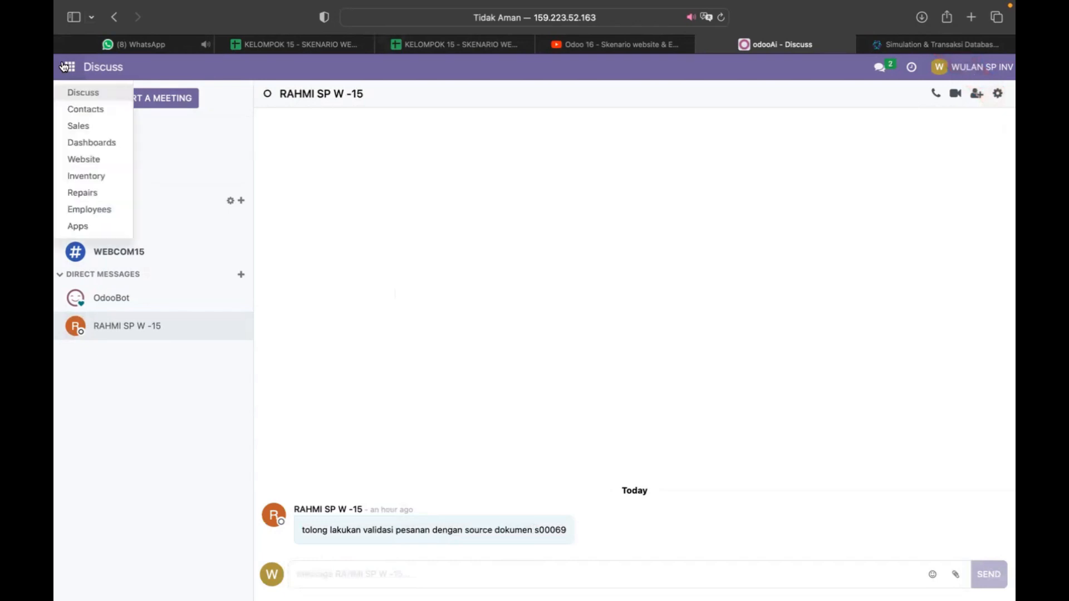
click(84, 176)
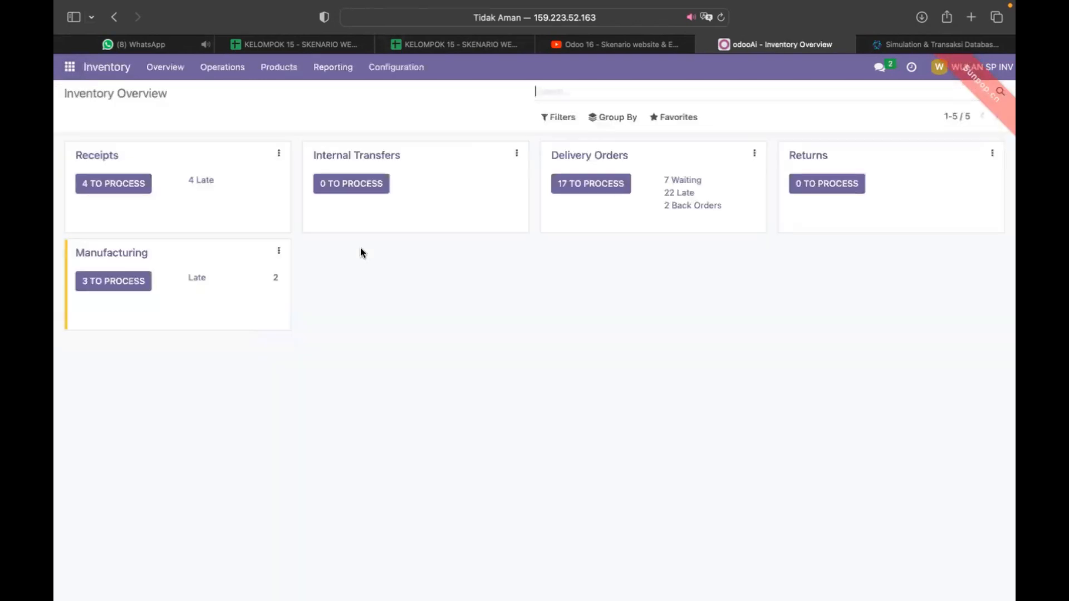
click(575, 188)
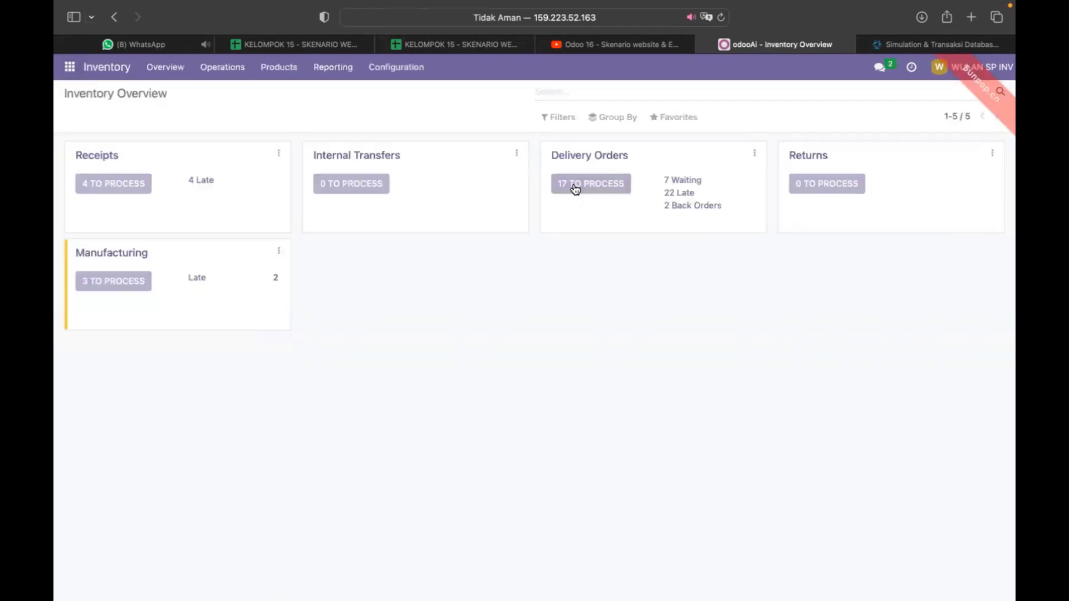
click(815, 94)
key(super+v)
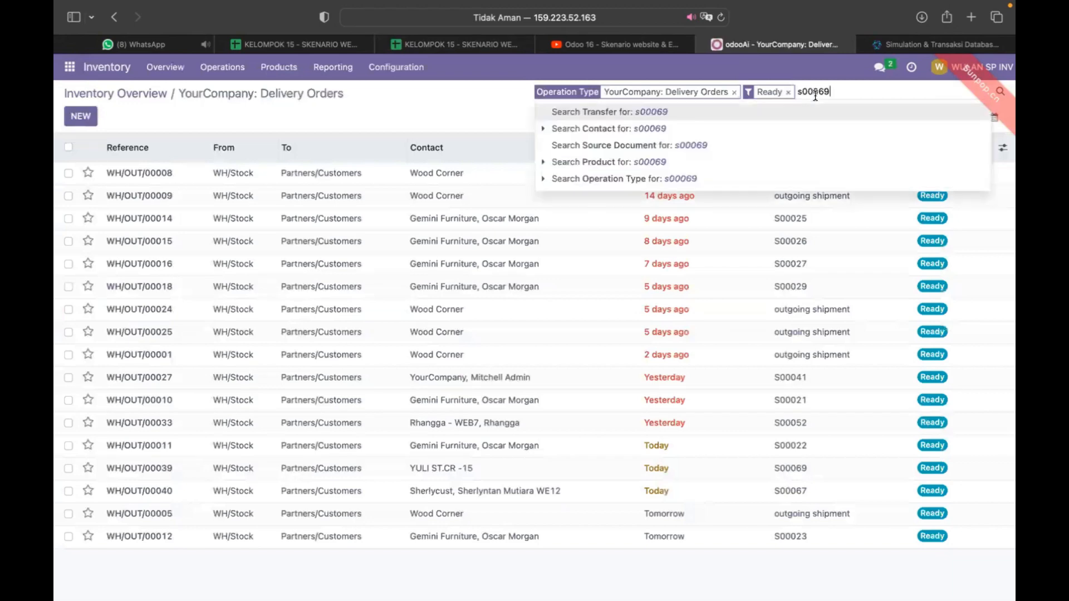
key(Return)
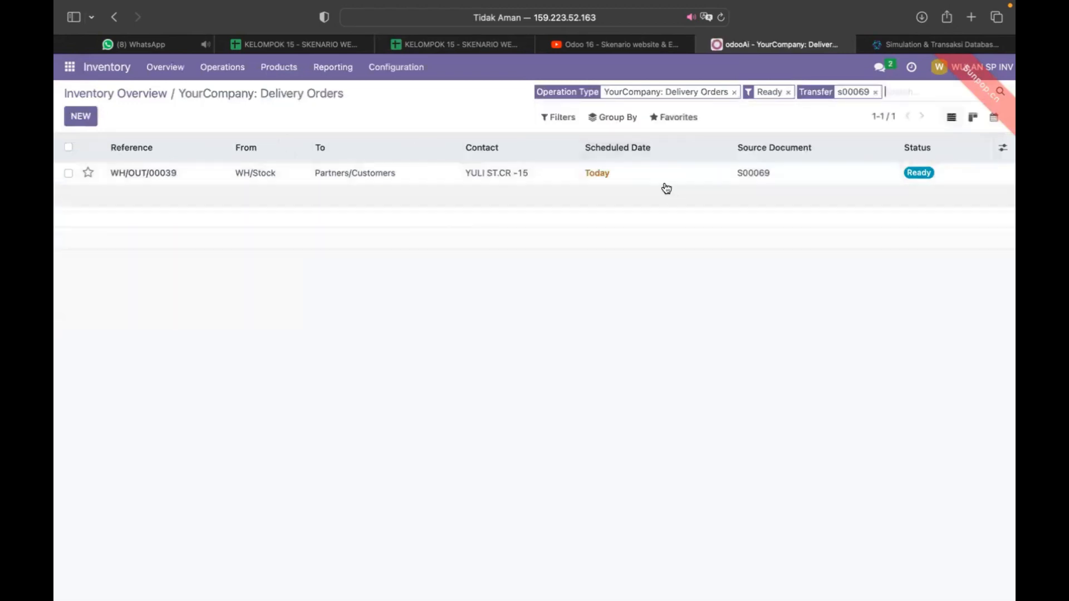
Step: Open the found delivery order, validate it with an immediate transfer of all quantities, and review the processed delivery
click(660, 177)
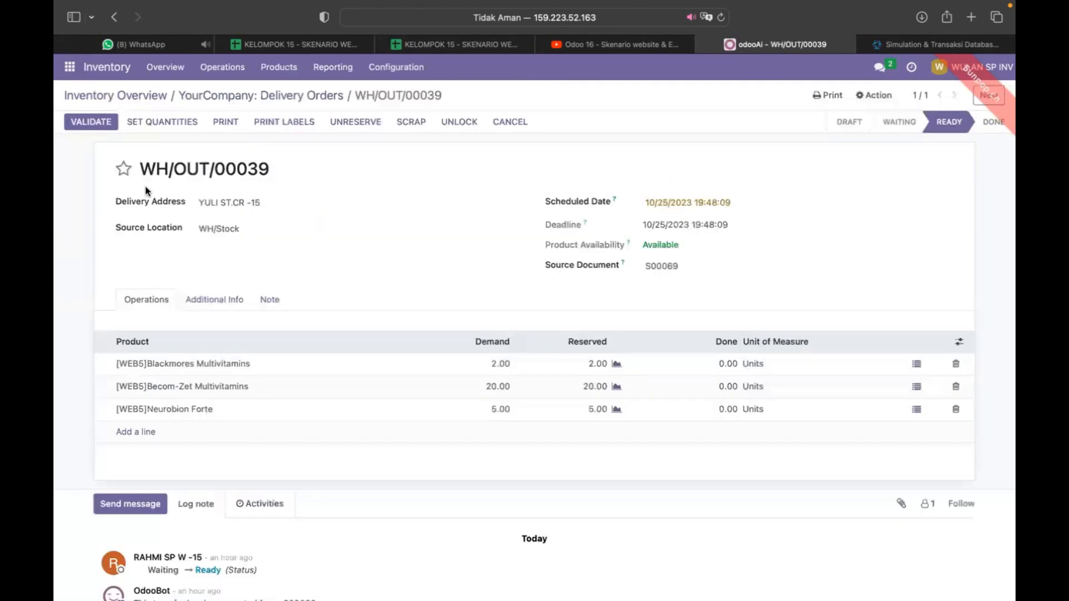
scroll(475, 335, down, 2)
scroll(475, 335, up, 2)
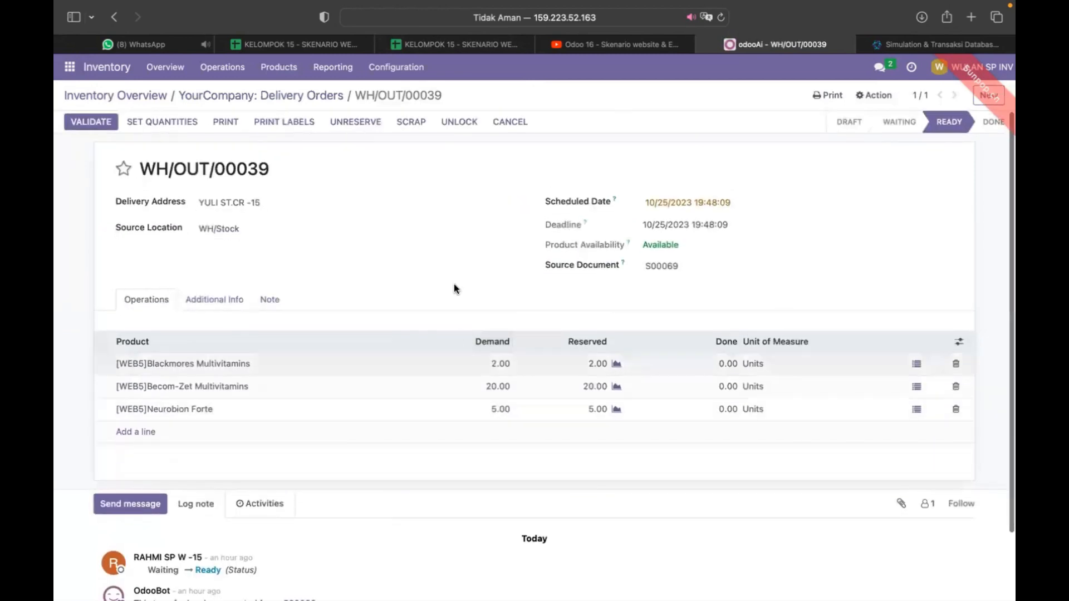
click(101, 124)
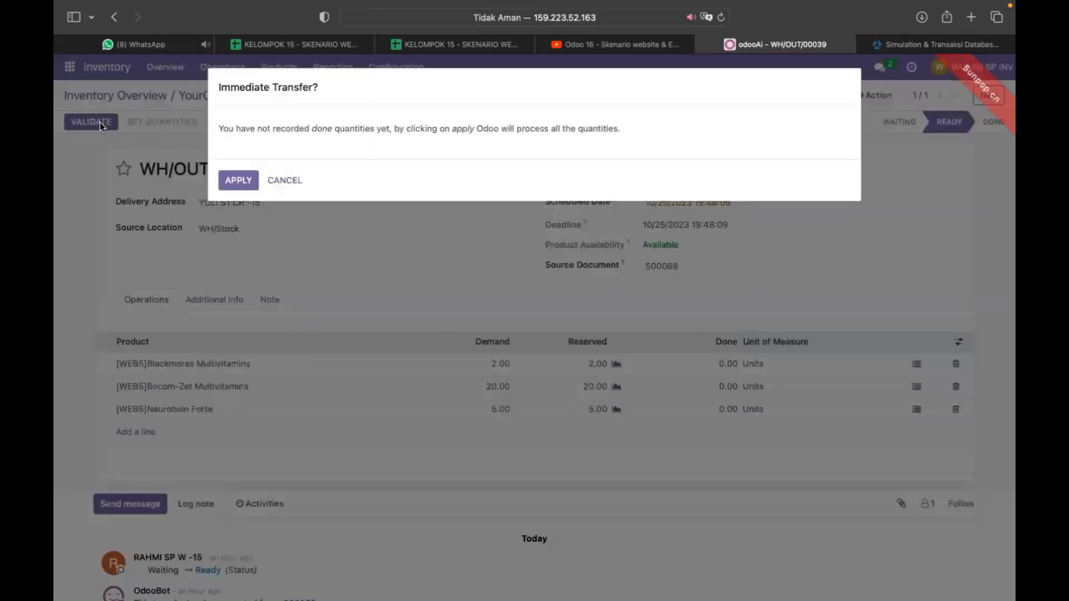
click(234, 185)
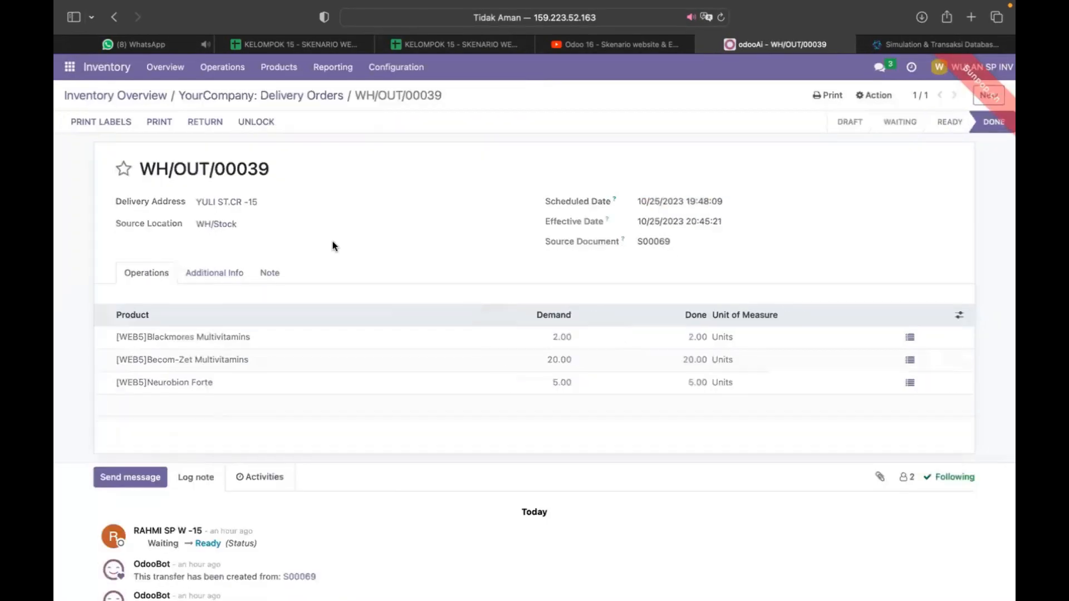
scroll(596, 400, down, 2)
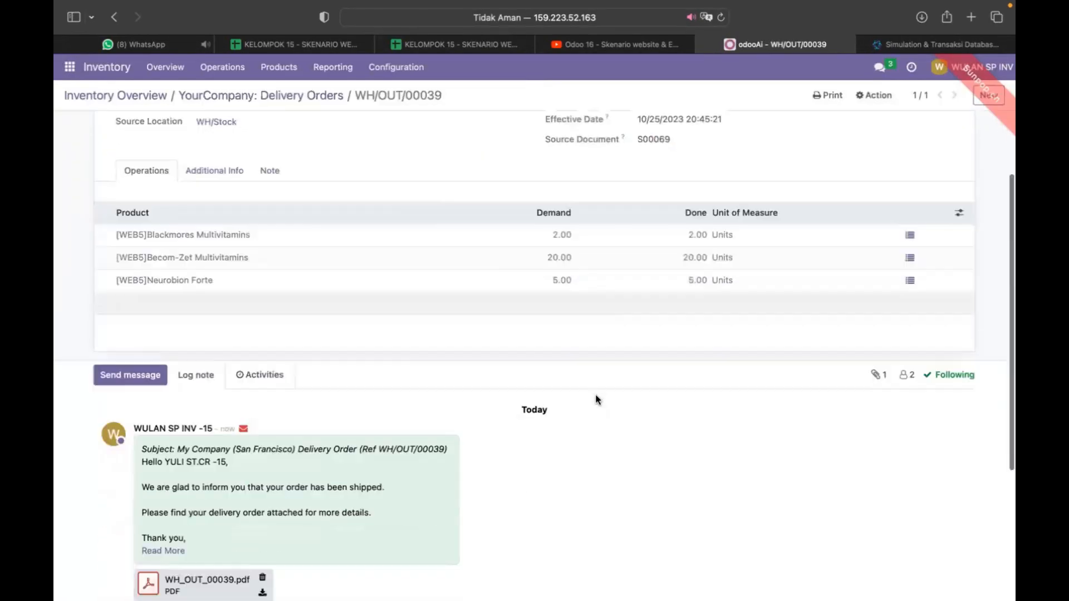
scroll(596, 399, up, 2)
scroll(596, 399, down, 2)
scroll(446, 301, up, 2)
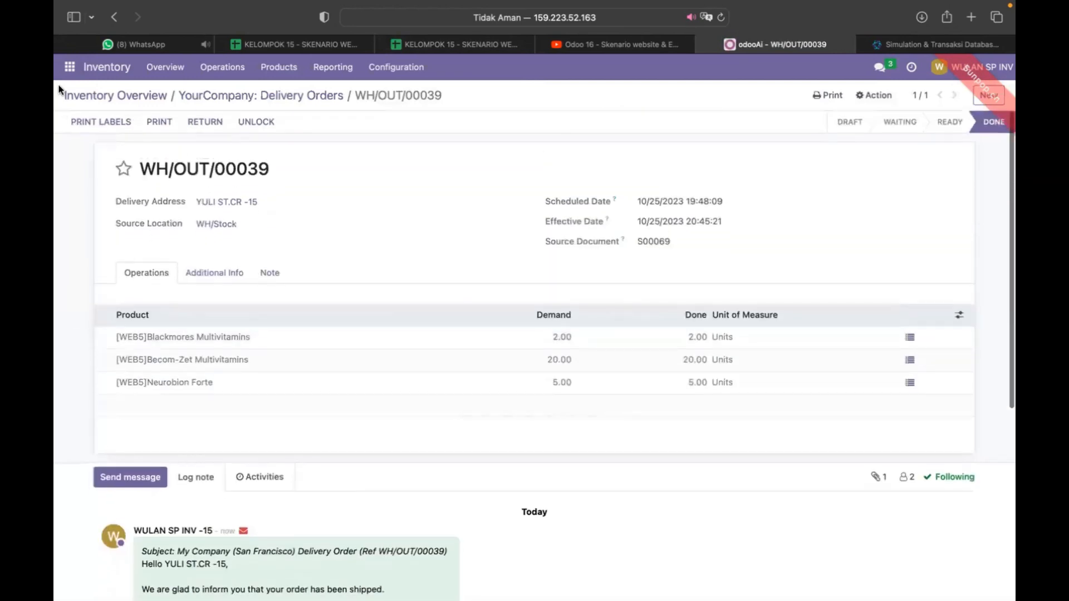
Step: Reply to the website supervisor in Discuss with "sudah divalidasi dan tolong buatkan invoice atau bill"
click(69, 67)
click(83, 92)
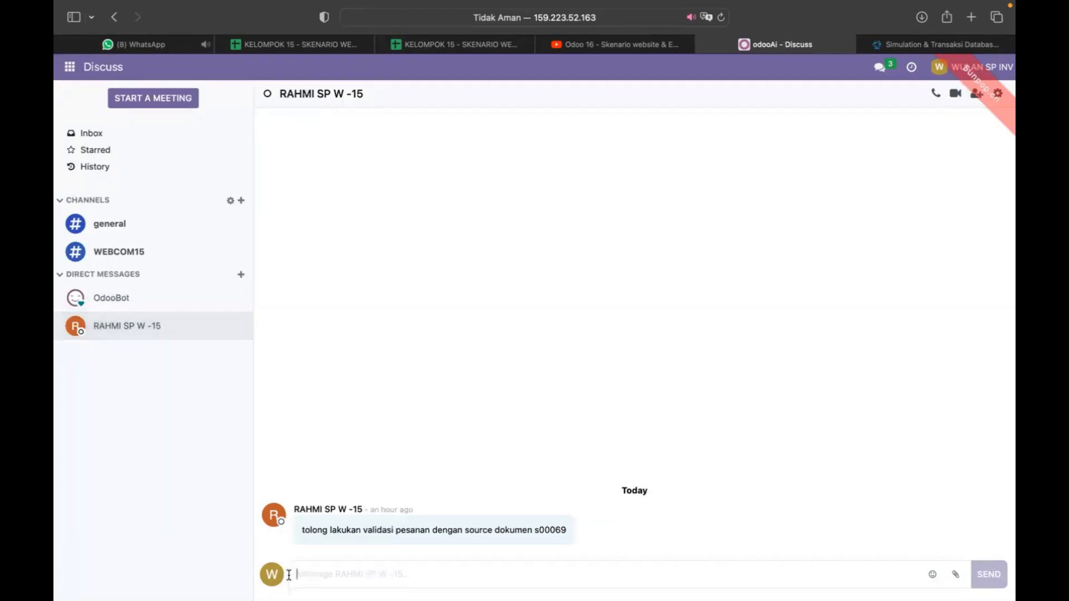
click(307, 580)
text(sudah)
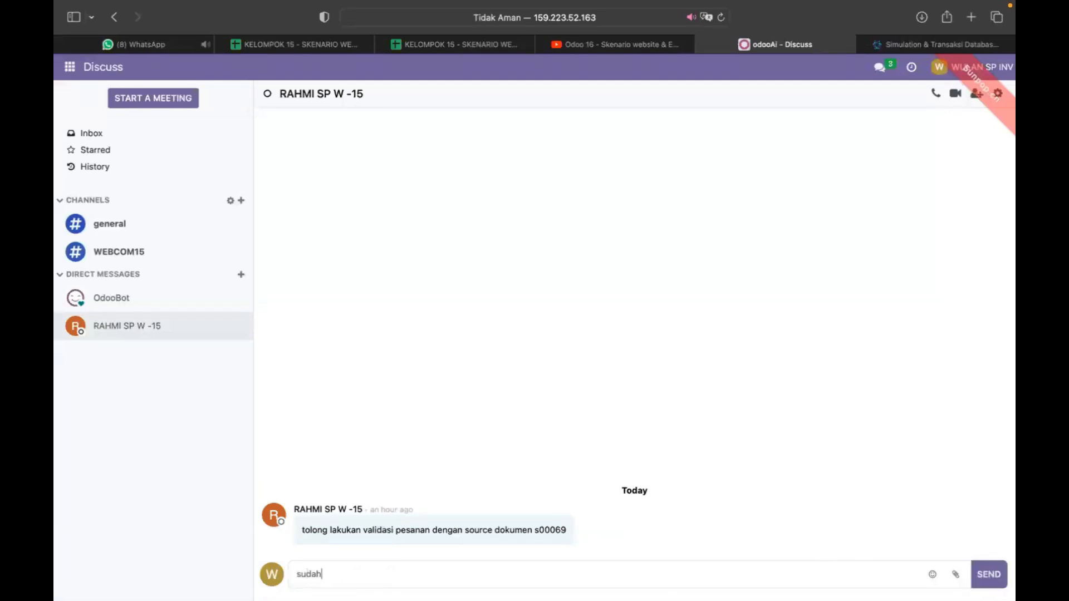
text( divlai)
key(BackSpace)
key(BackSpace)
text(alidasi dan tolong buatla)
key(BackSpace)
key(BackSpace)
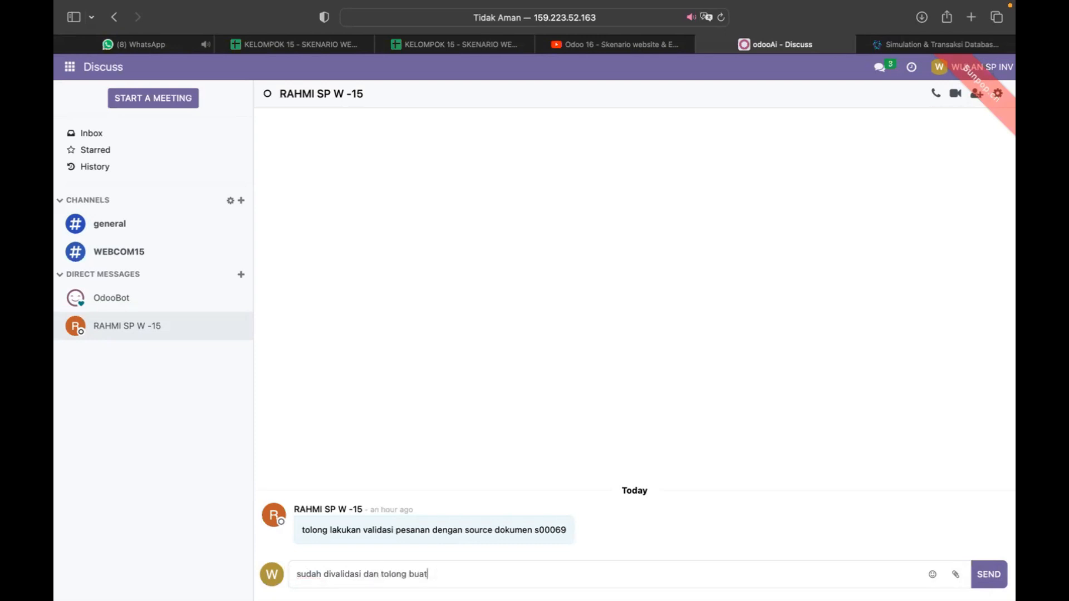
text(kan invoice atau bill)
key(Return)
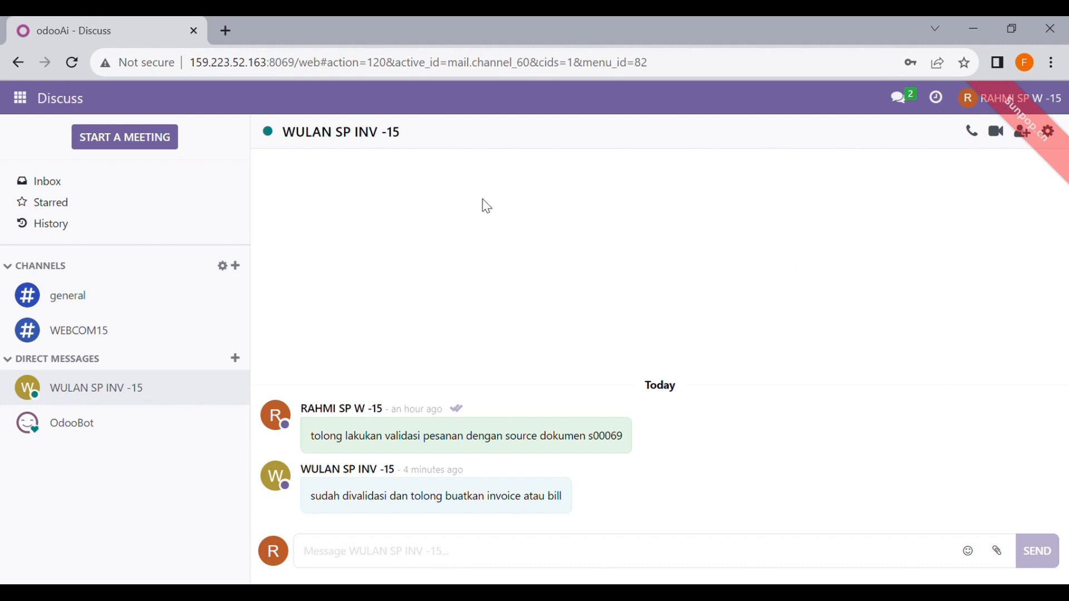
Step: As the website supervisor, go to the Website eCommerce orders and open the group 15 customer's Merche order dated 10/25/2023
click(21, 98)
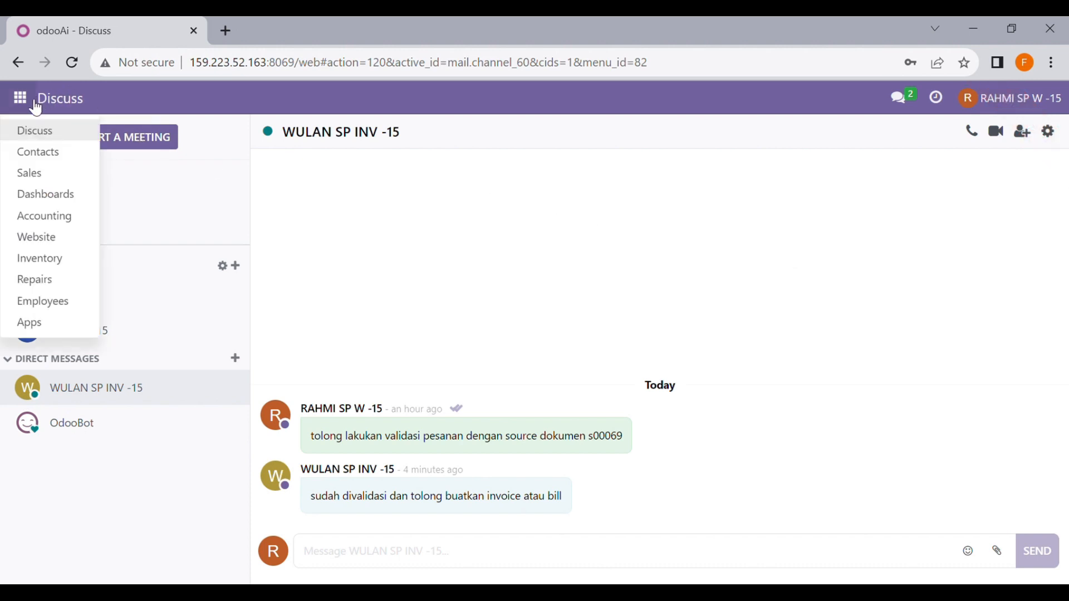
click(62, 239)
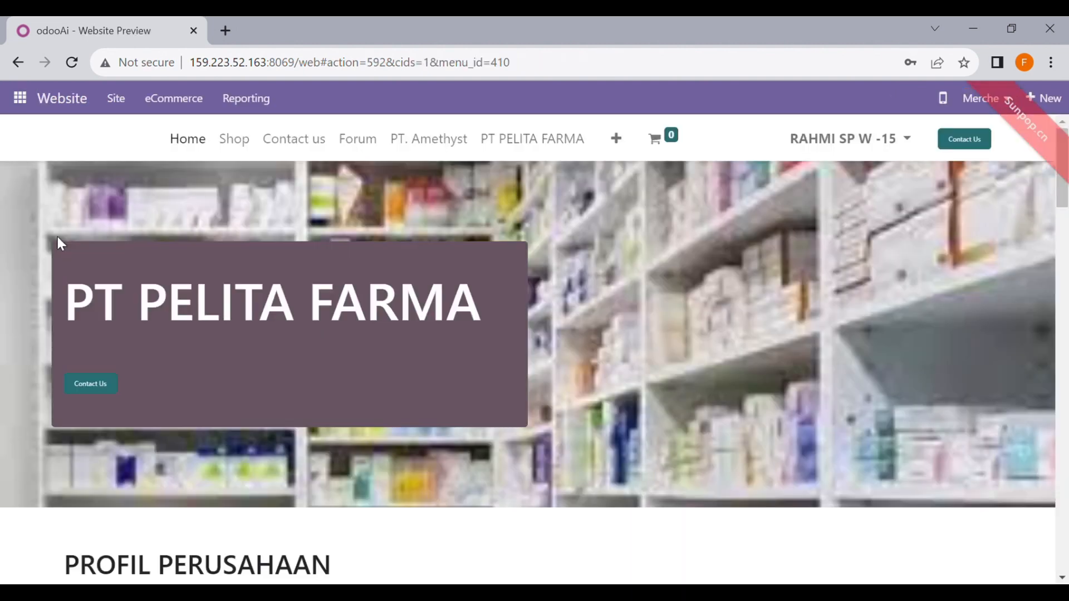
click(166, 104)
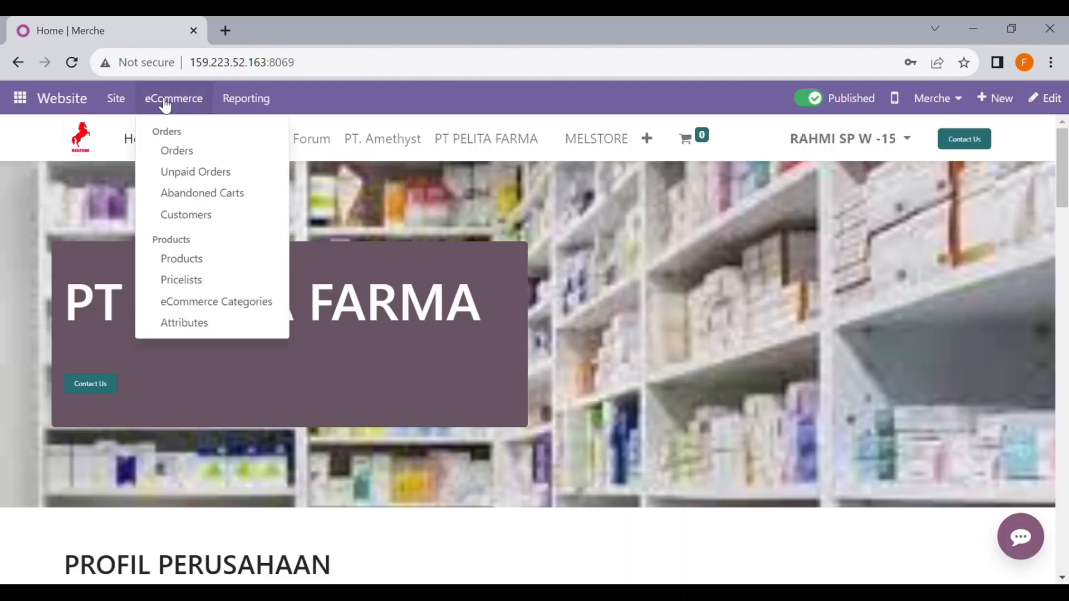
click(179, 151)
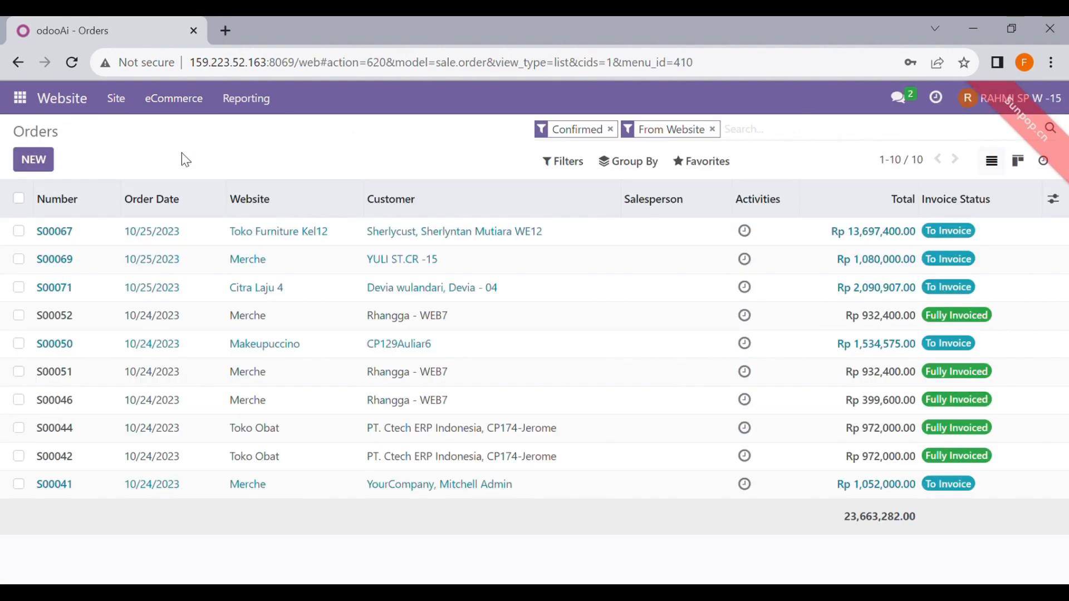
click(382, 264)
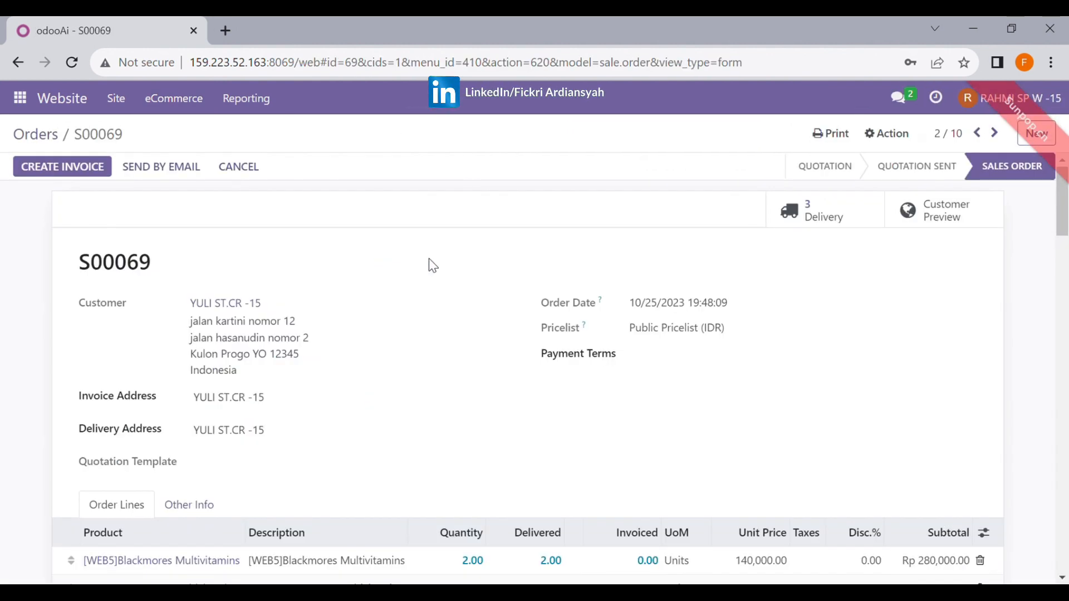
Step: Create a regular invoice for the sales order without viewing it, and check the invoiced quantities on the order lines
drag(1066, 220, 1066, 173)
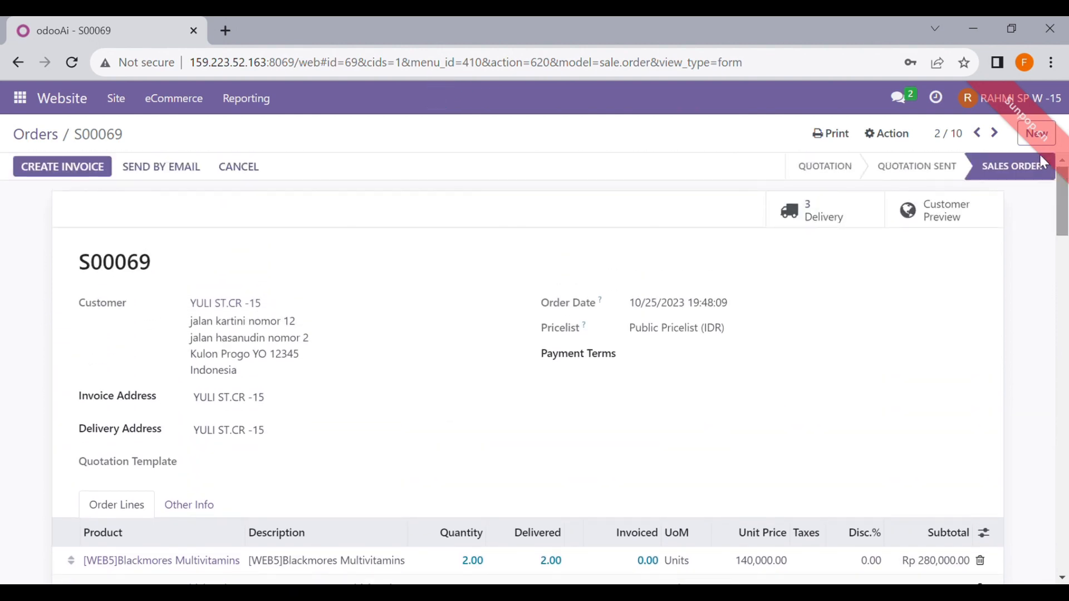
click(93, 172)
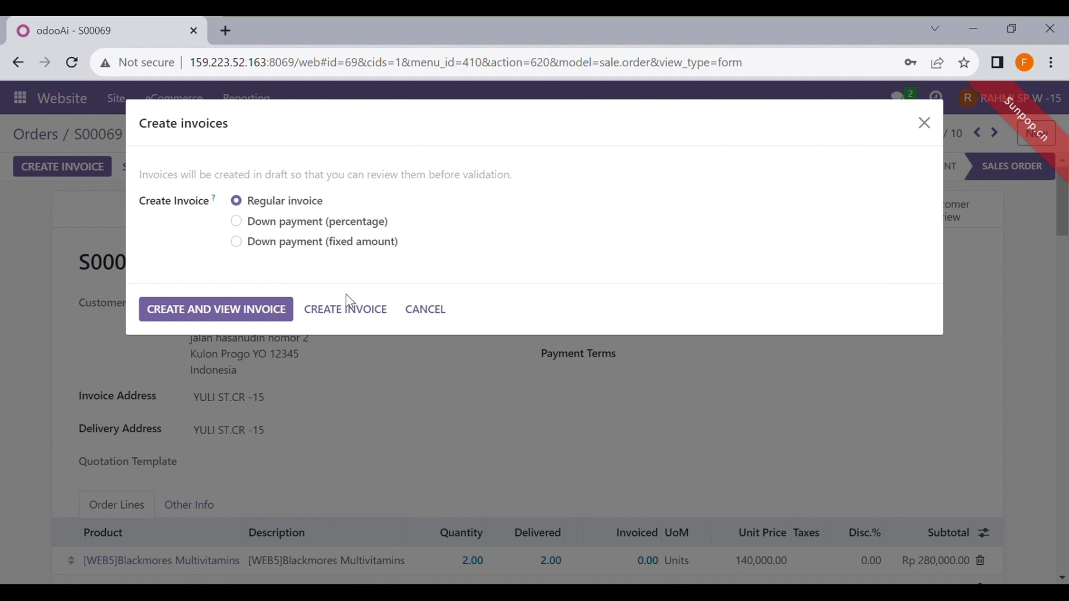
click(361, 315)
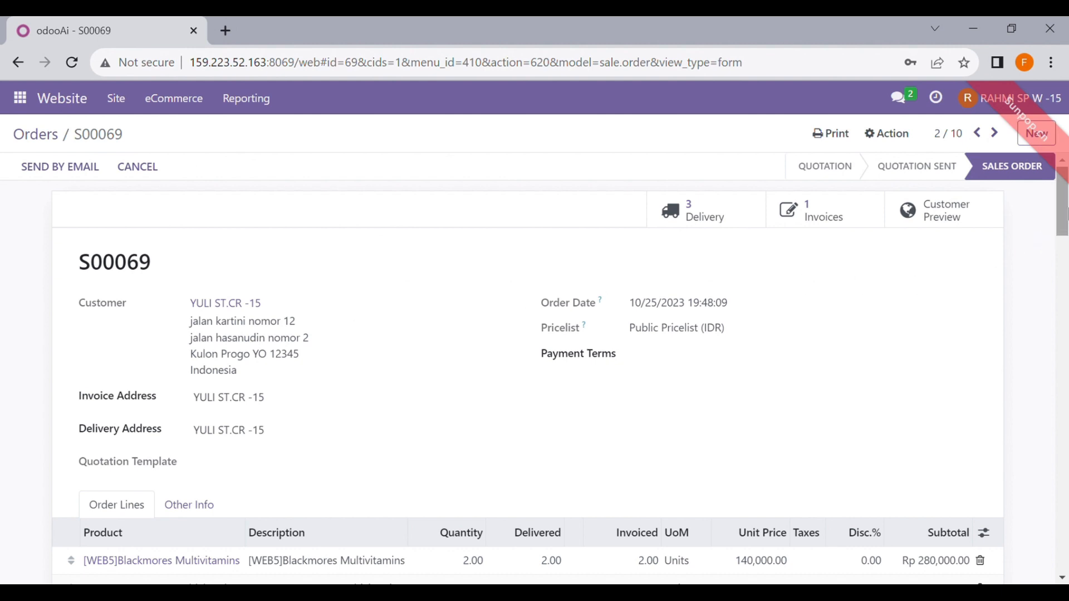
scroll(1063, 223, down, 1)
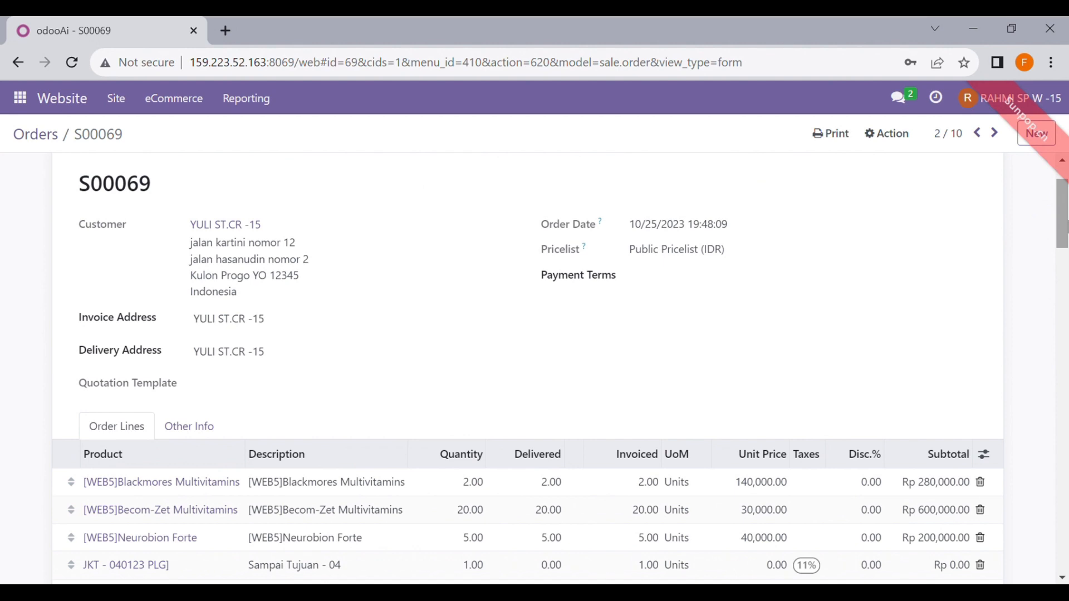
mouse_move(1068, 227)
mouse_down()
mouse_move(1068, 213)
mouse_move(1068, 271)
mouse_move(1068, 214)
mouse_up()
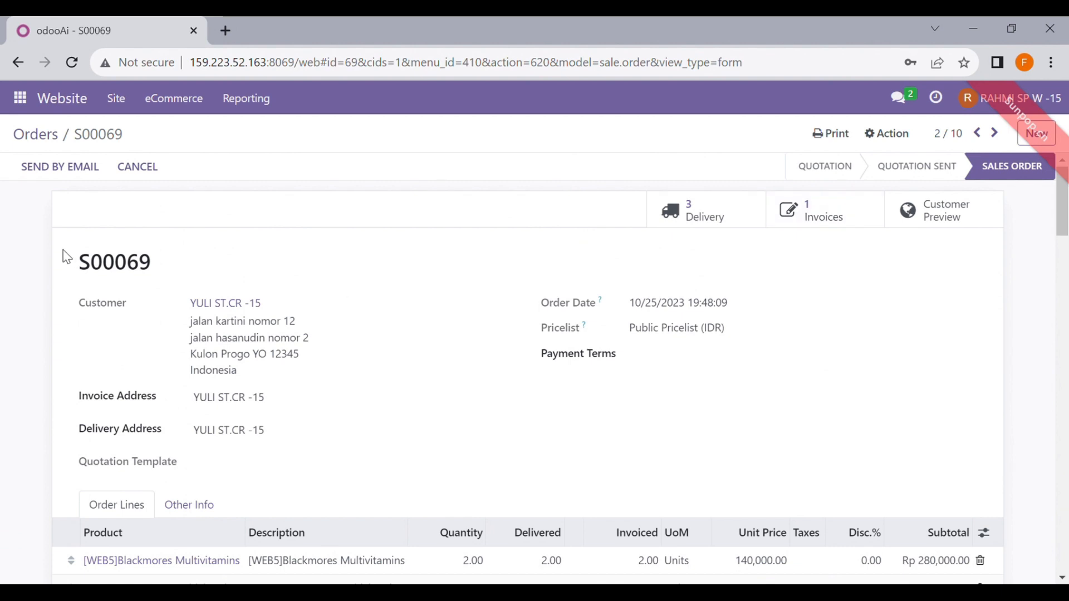
Step: Start a direct message in Discuss with group 15's accounting (ST. AC) staff member
click(21, 99)
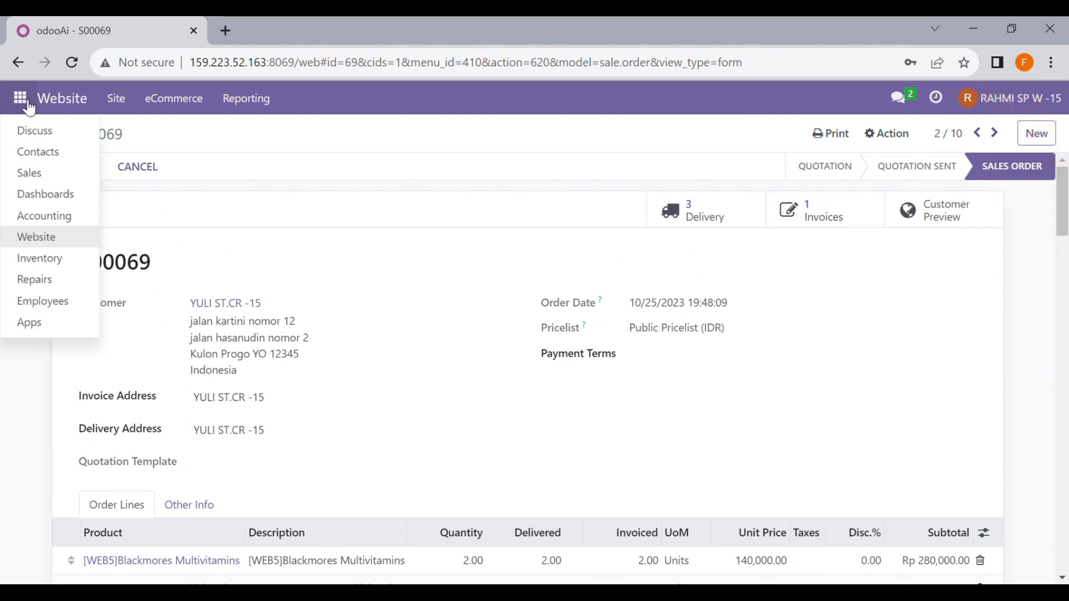
click(35, 131)
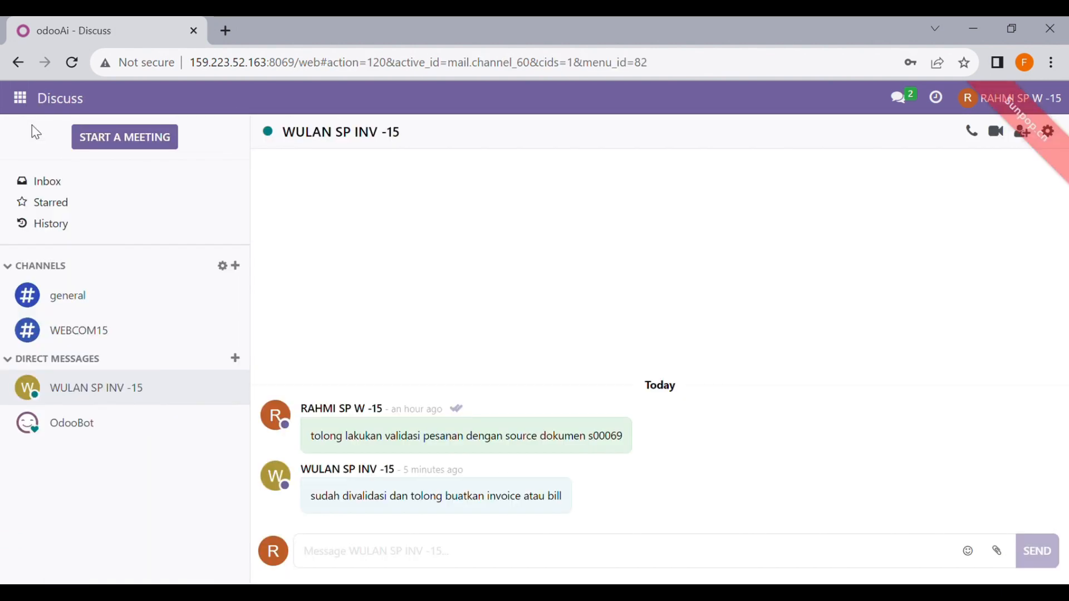
click(245, 362)
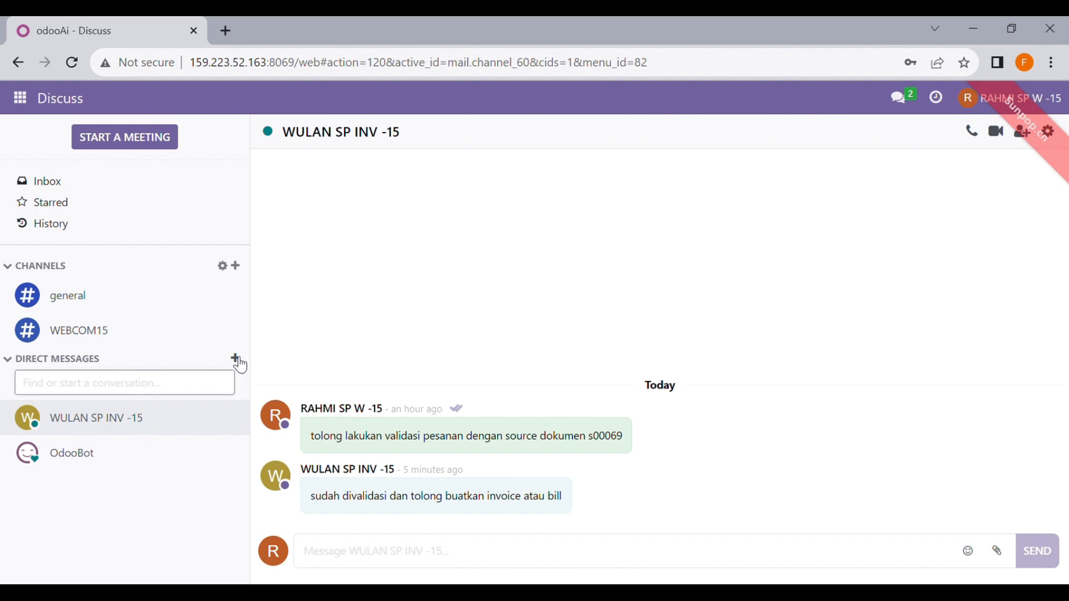
text(fi)
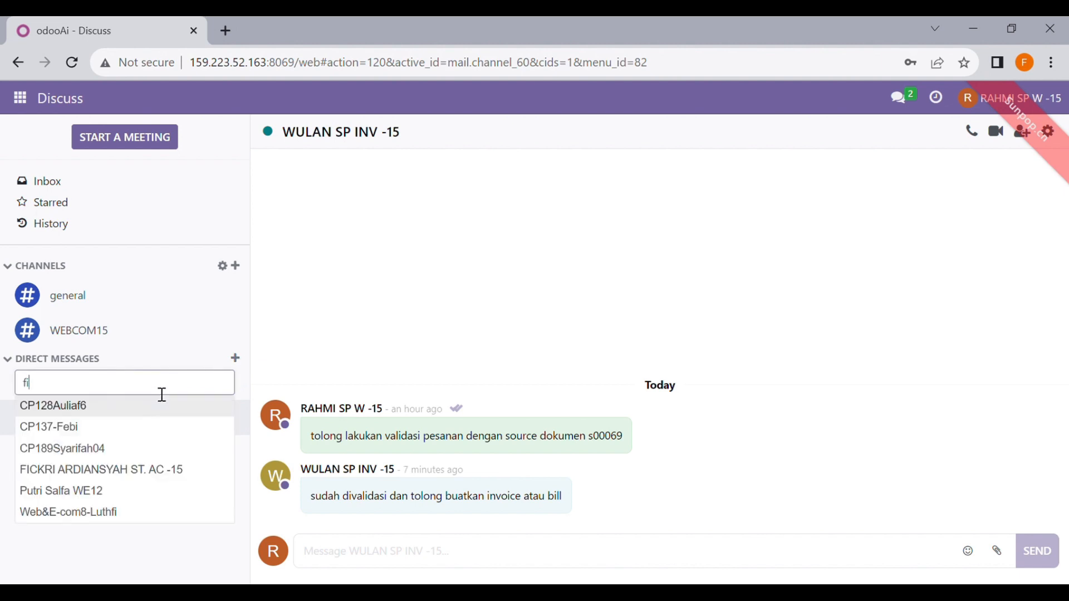
click(156, 407)
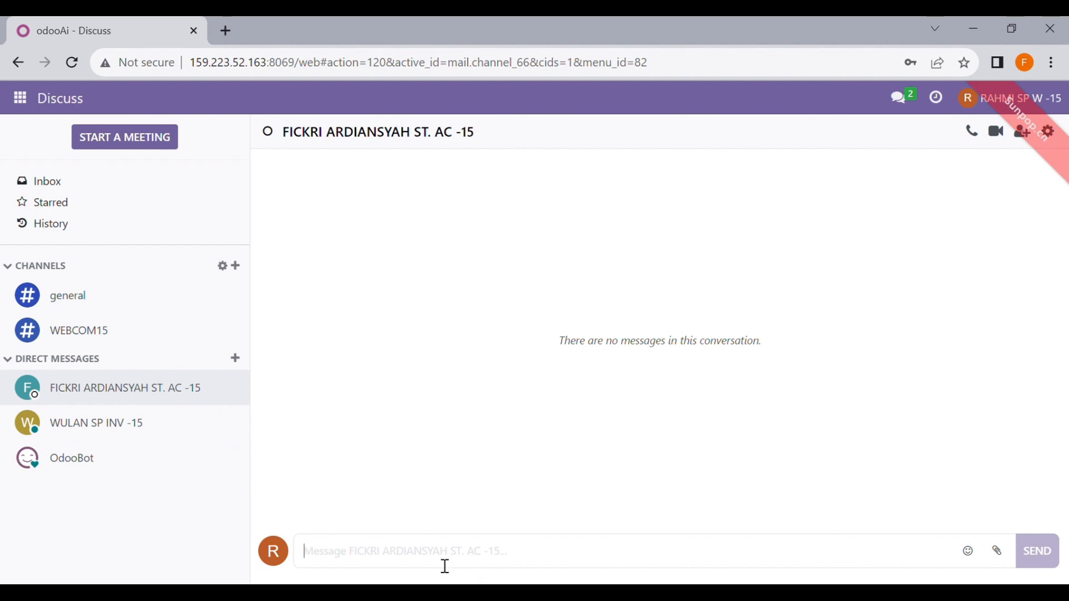
Step: Send the accountant "tolong konfirmasi invoice dengan source dokumen" followed by the sales order number and a folded-hands emoji
text(tolong konfirmasi)
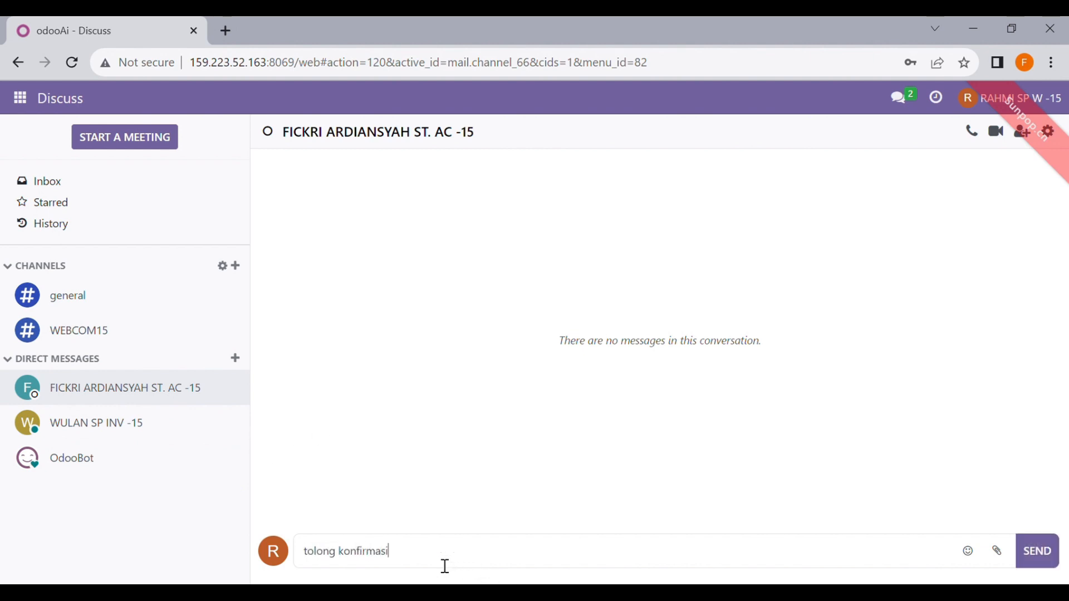
text( invoice dengan sour)
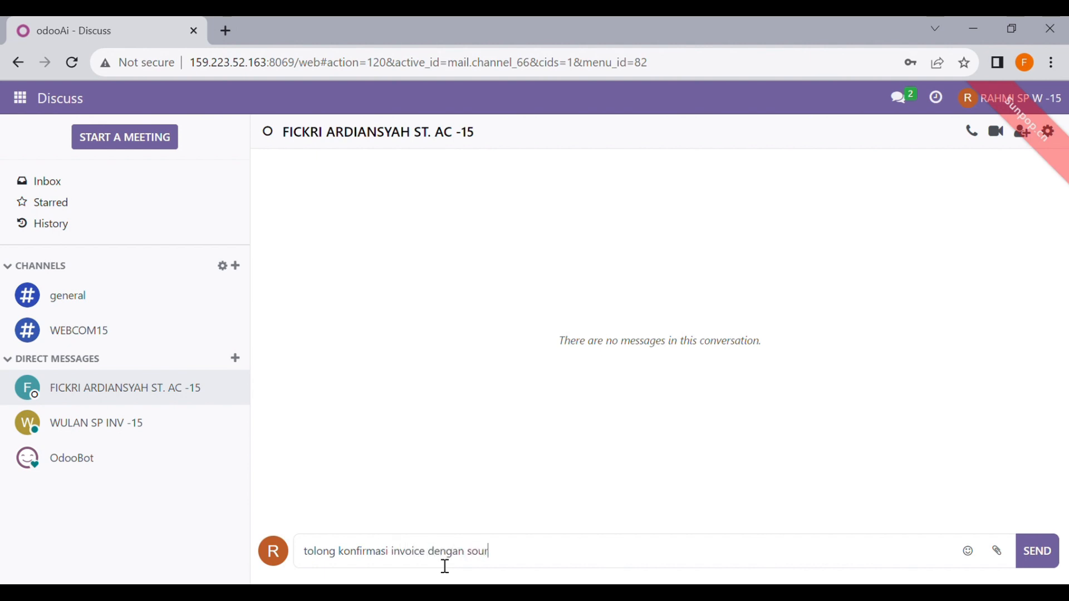
text(ce dokumen S00069)
click(969, 551)
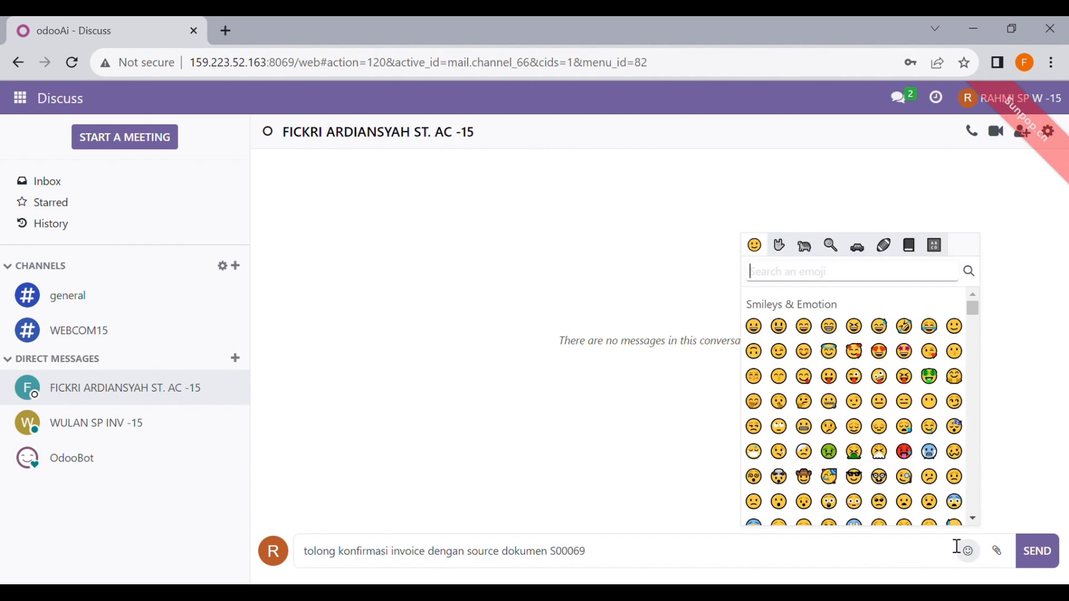
drag(973, 310, 974, 338)
click(804, 369)
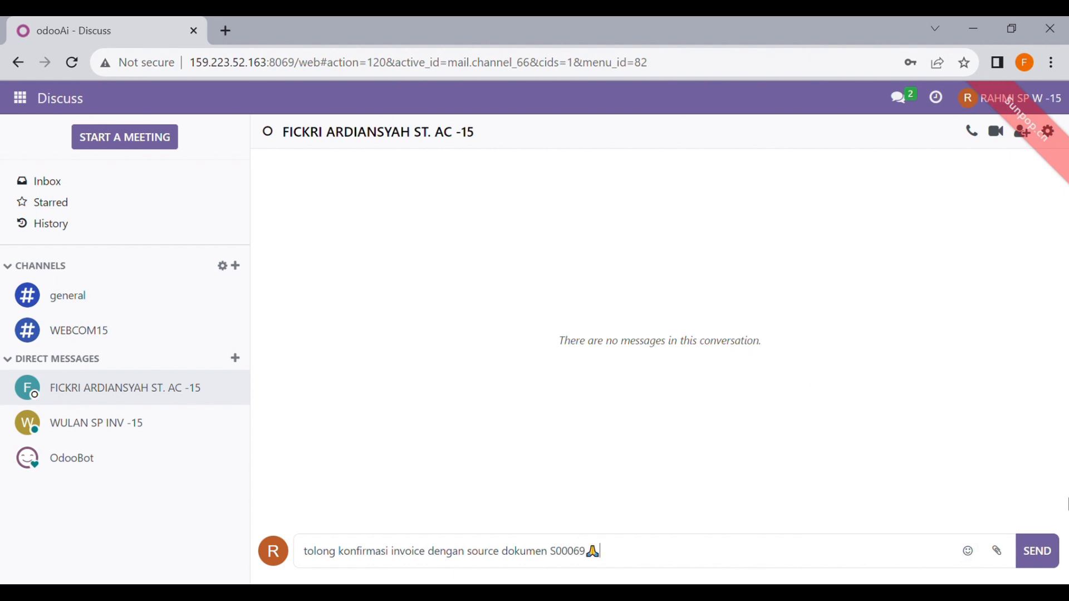
click(1052, 568)
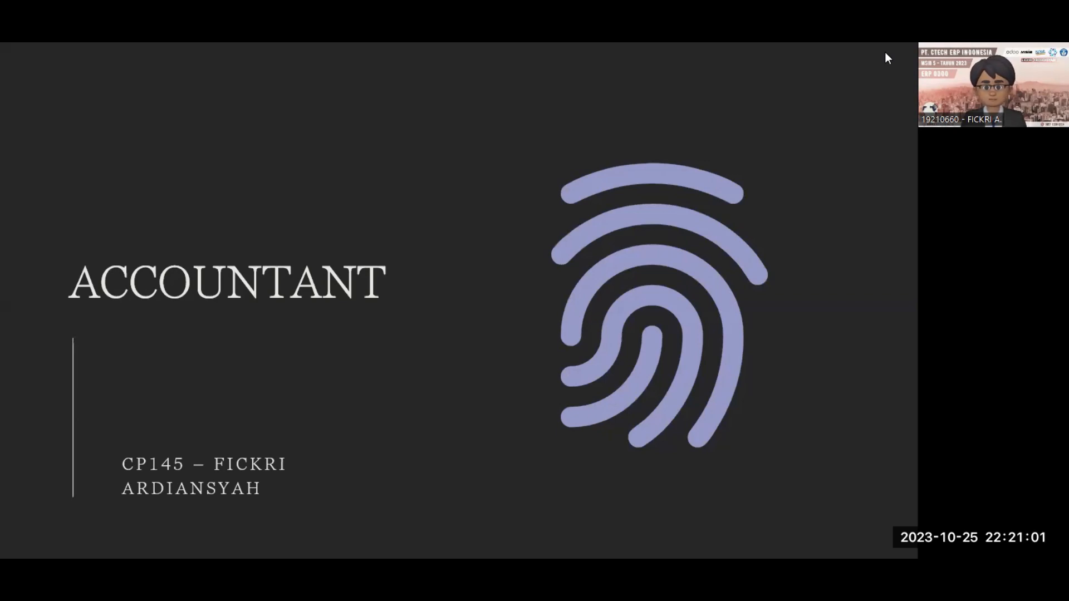
Step: Switch to the accountant's browser session, open the website supervisor's message in Discuss, and reply "OKE SAYA AKAN CONFIRMASI"
key(alt+Tab)
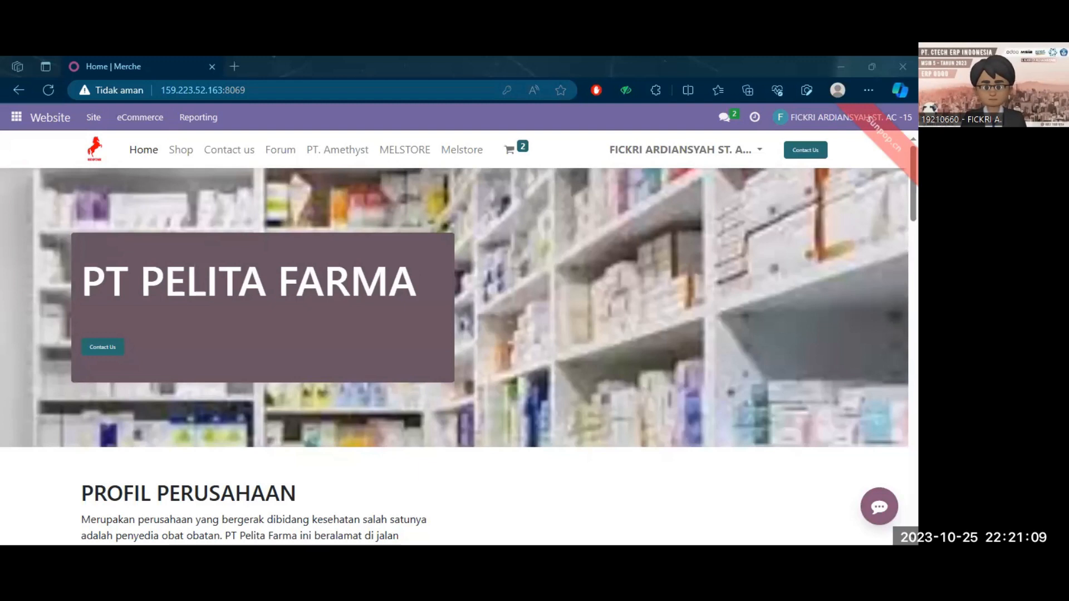
key(alt+Tab)
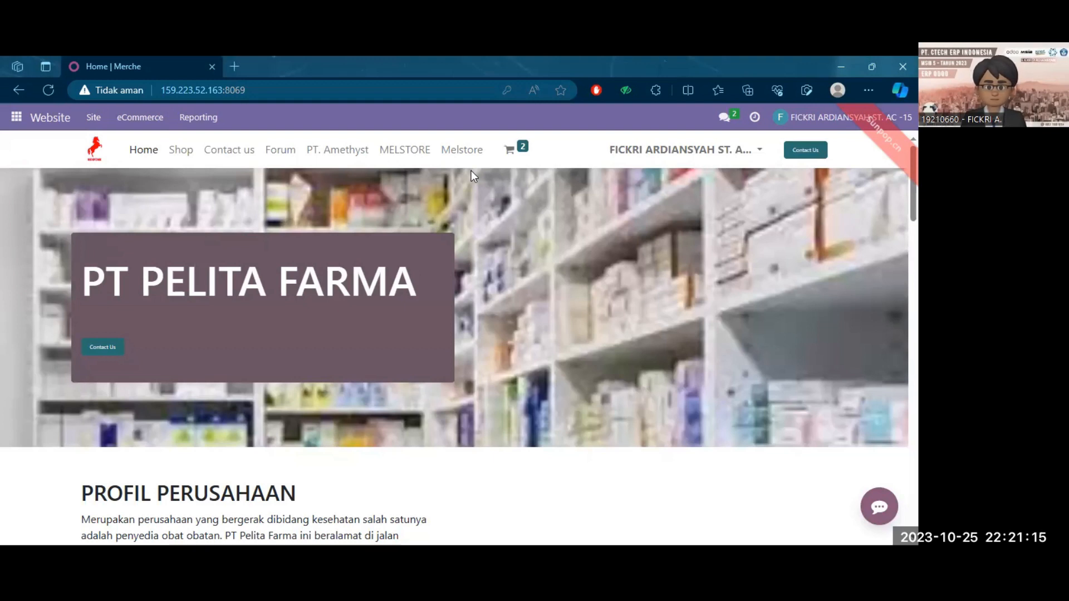
key(alt+Tab)
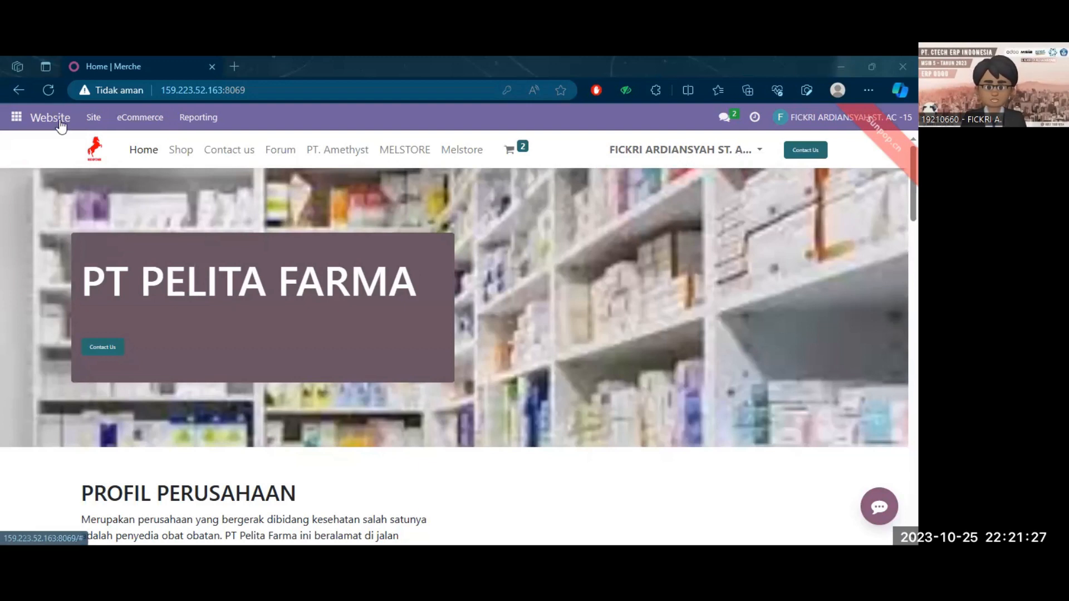
click(41, 147)
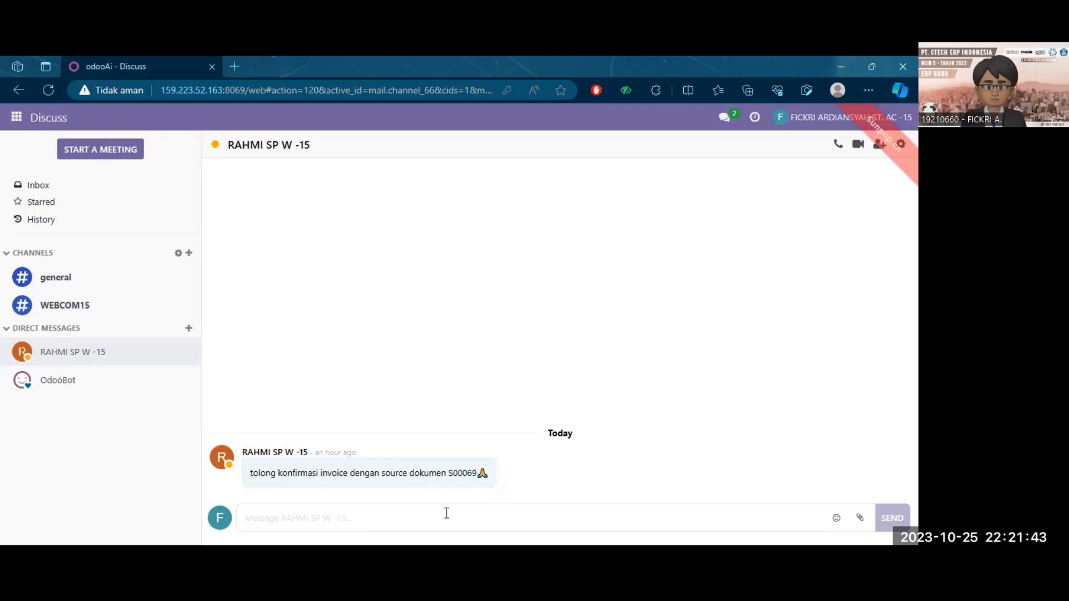
text(OKE)
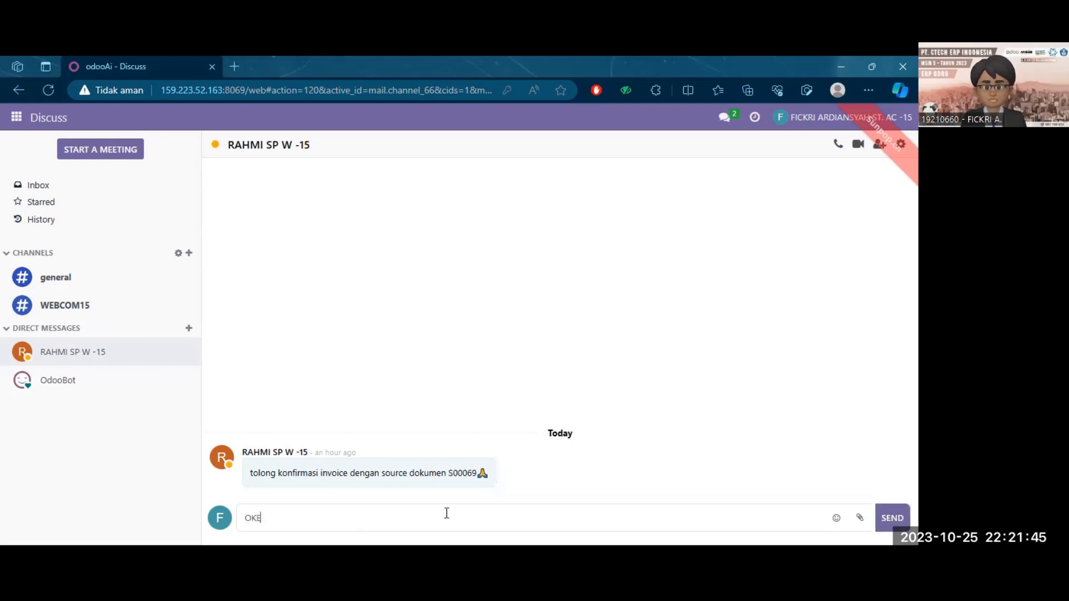
text( SAY)
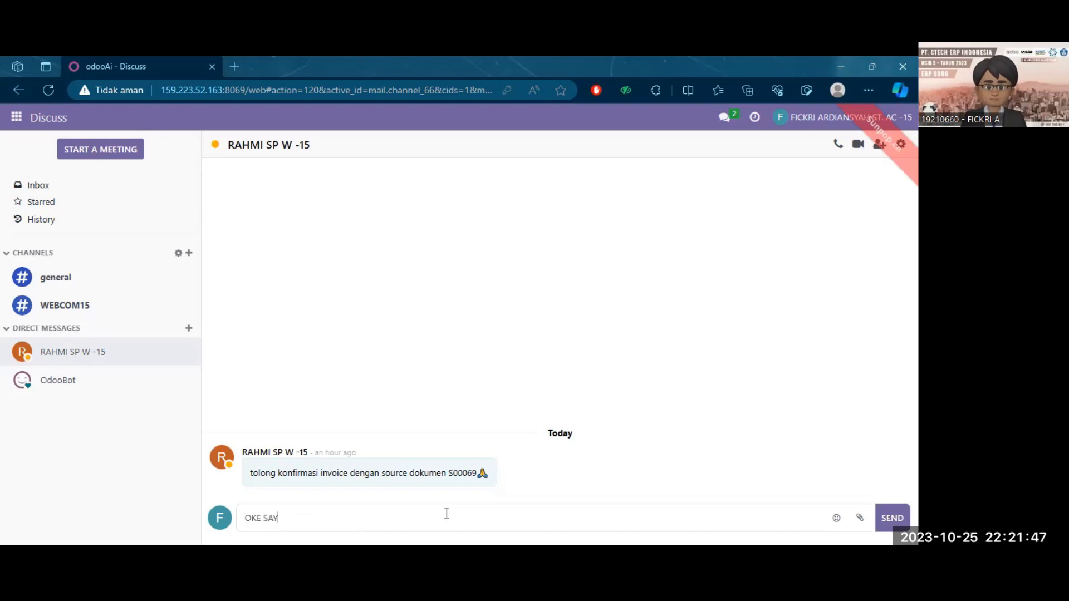
text(A AKAN CO)
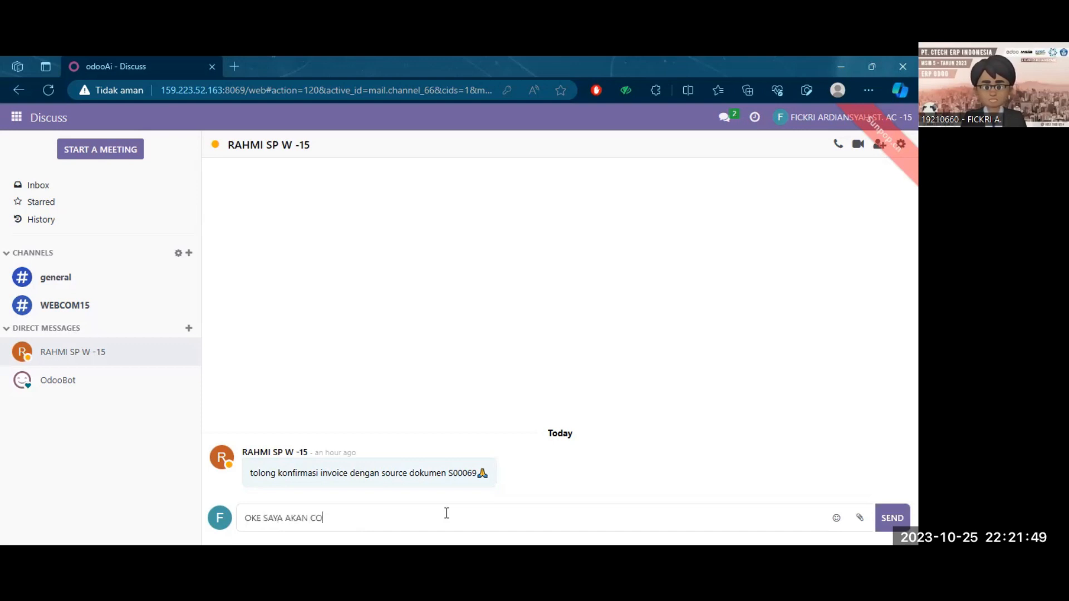
text(NFIRMASI)
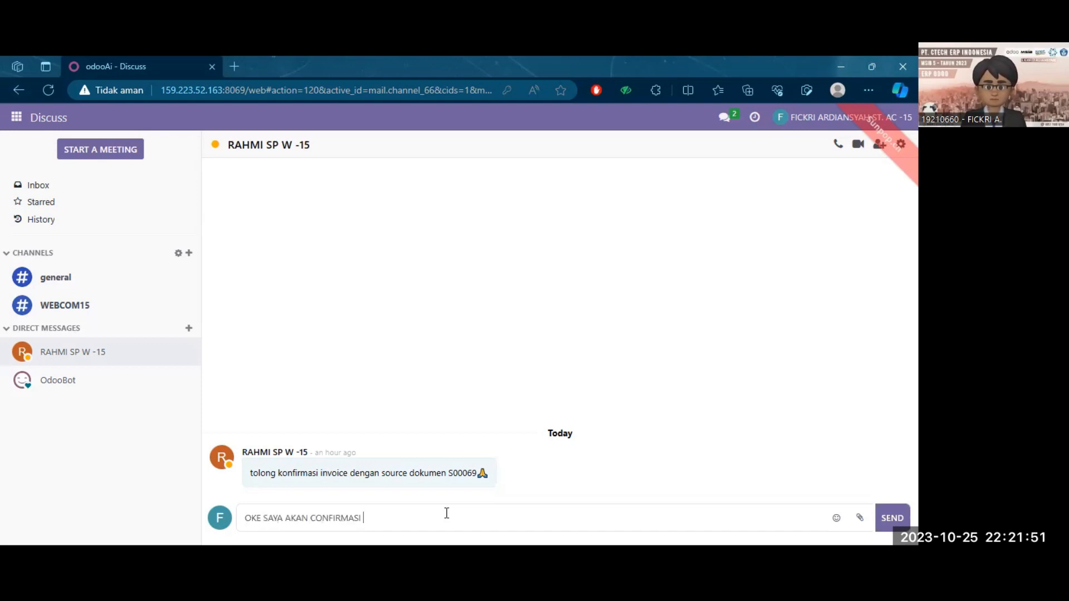
key(Return)
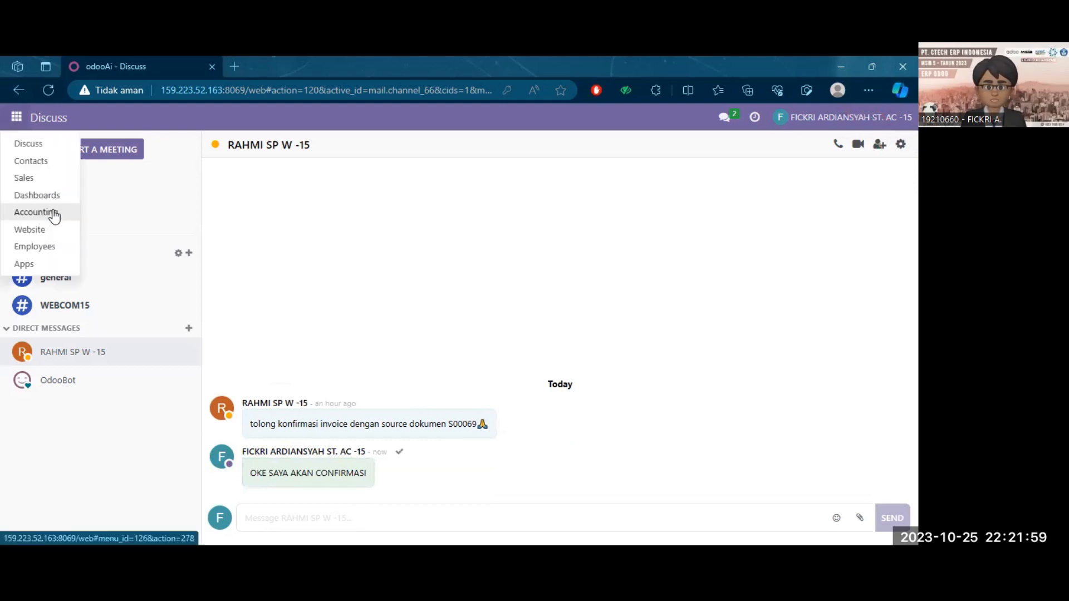
Step: Go to the customer invoices in Accounting and open the group 15 customer's draft invoice
click(54, 214)
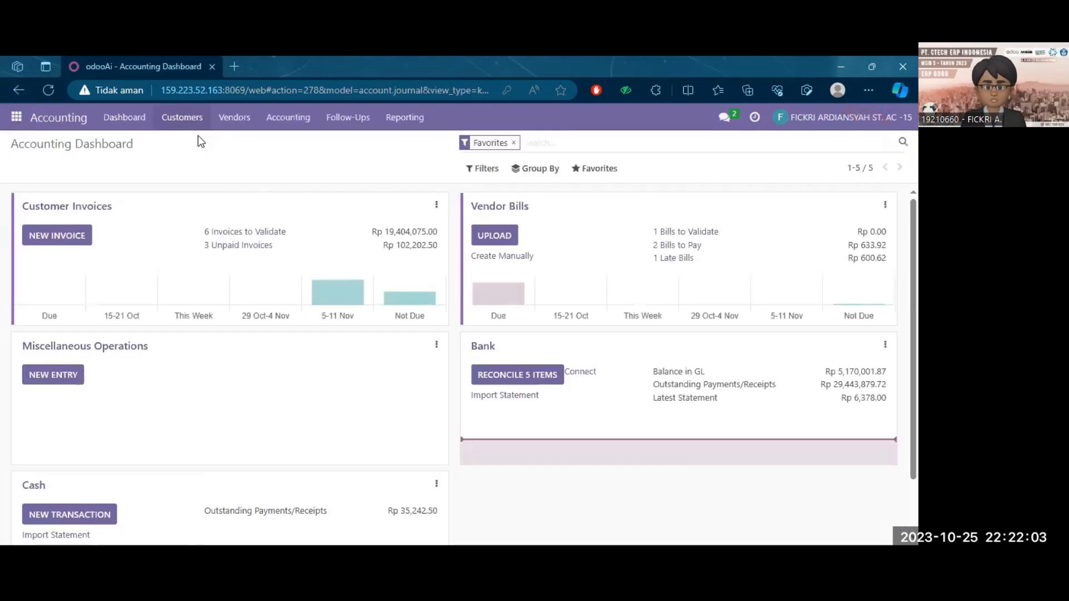
click(183, 117)
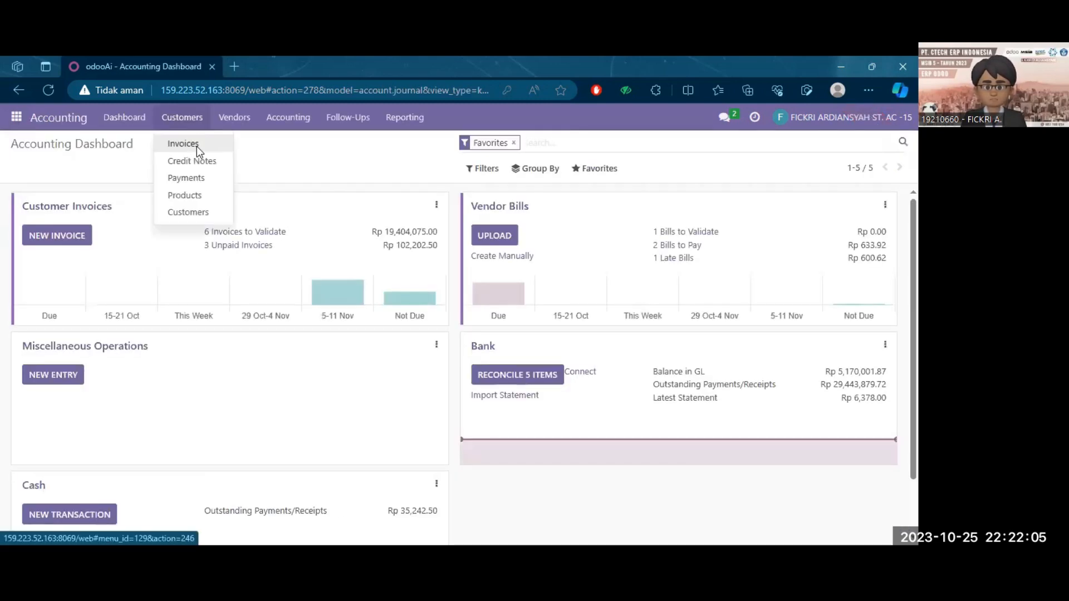
click(197, 147)
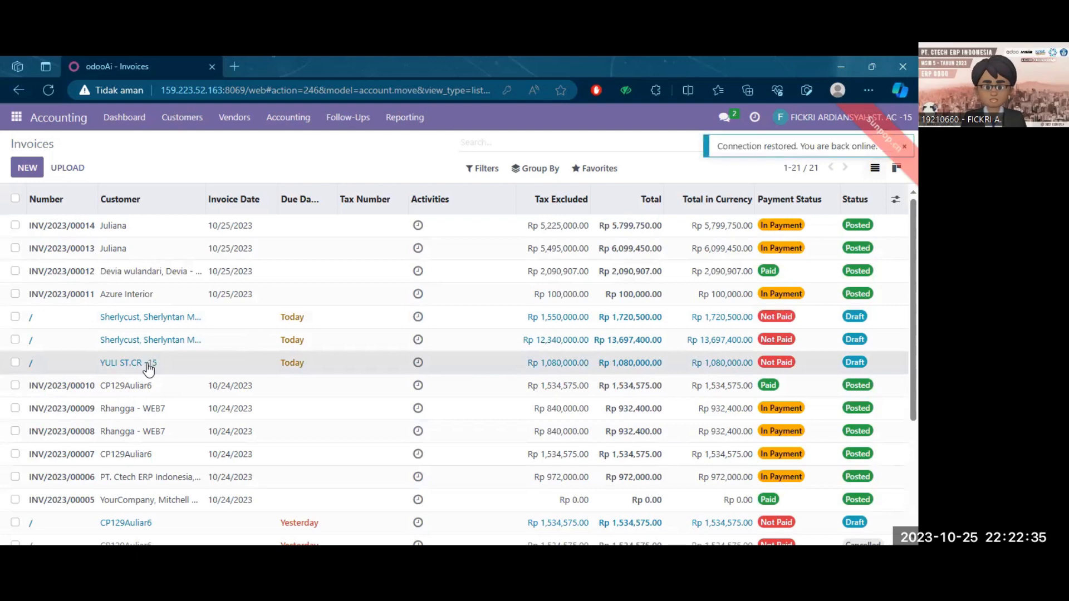
click(148, 365)
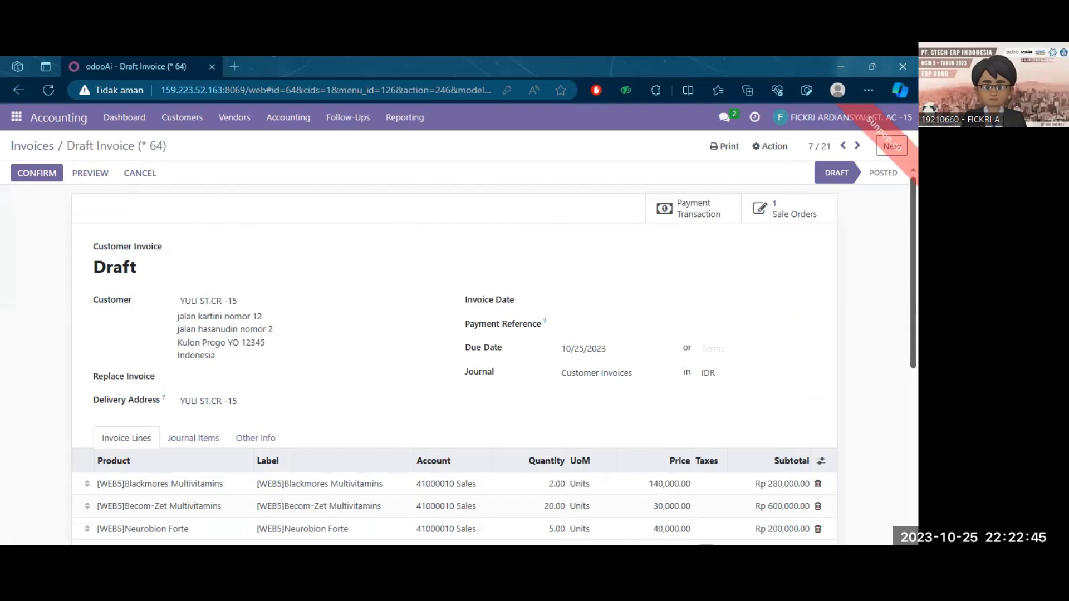
Step: Review the draft invoice's product lines and totals, and confirm the invoice
scroll(454, 356, down, 1)
scroll(454, 351, down, 2)
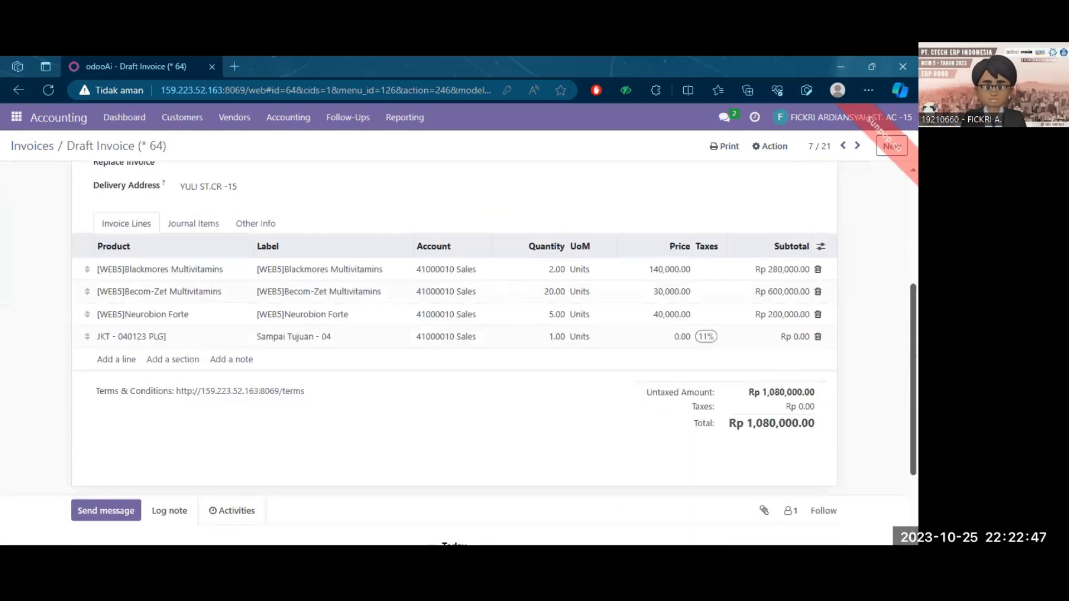
scroll(454, 351, down, 1)
scroll(454, 351, down, 1)
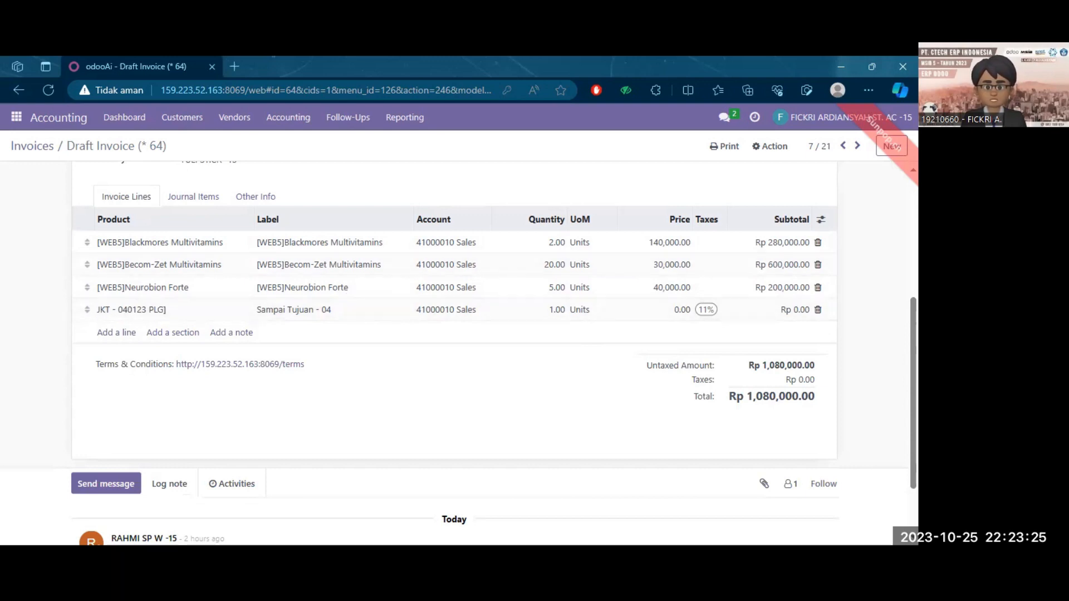
scroll(453, 354, down, 1)
scroll(454, 335, up, 5)
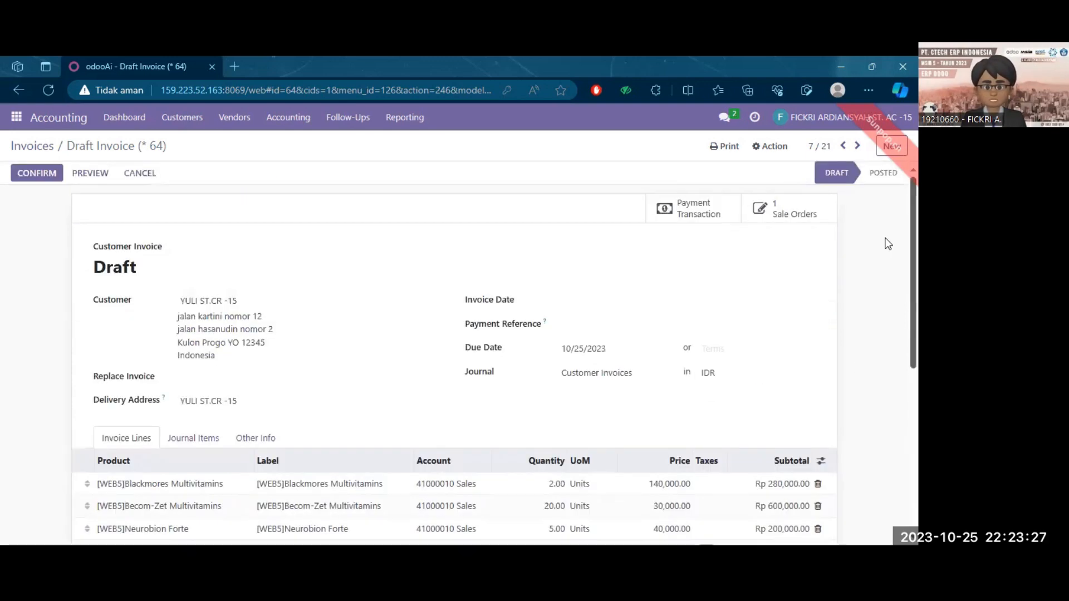
click(33, 179)
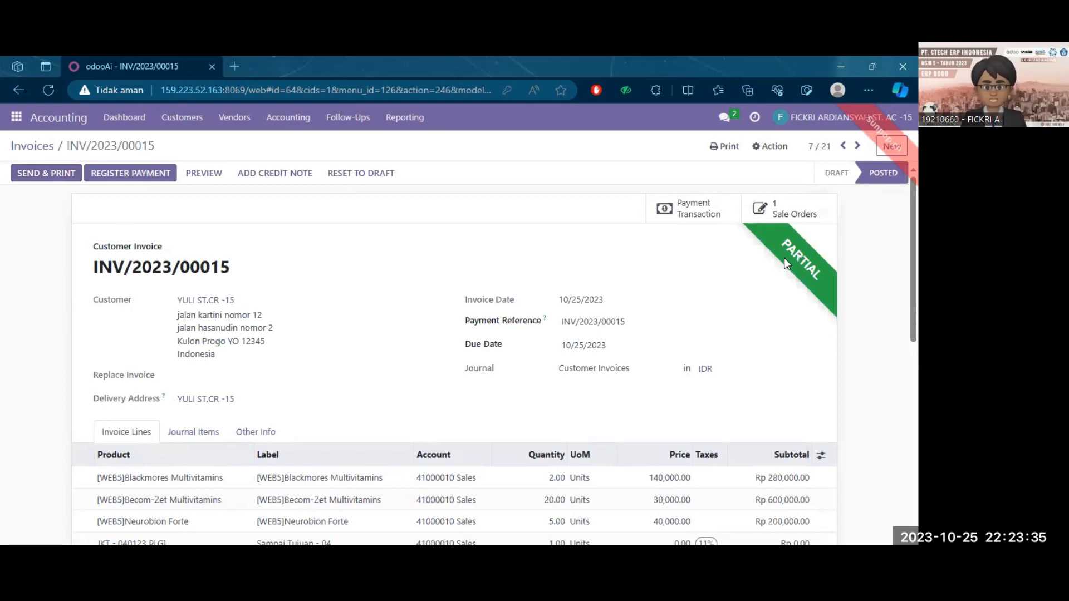
Step: Register the remaining Rp 108,000.00 payment on the invoice through the Bank journal with the Manual payment method
click(146, 175)
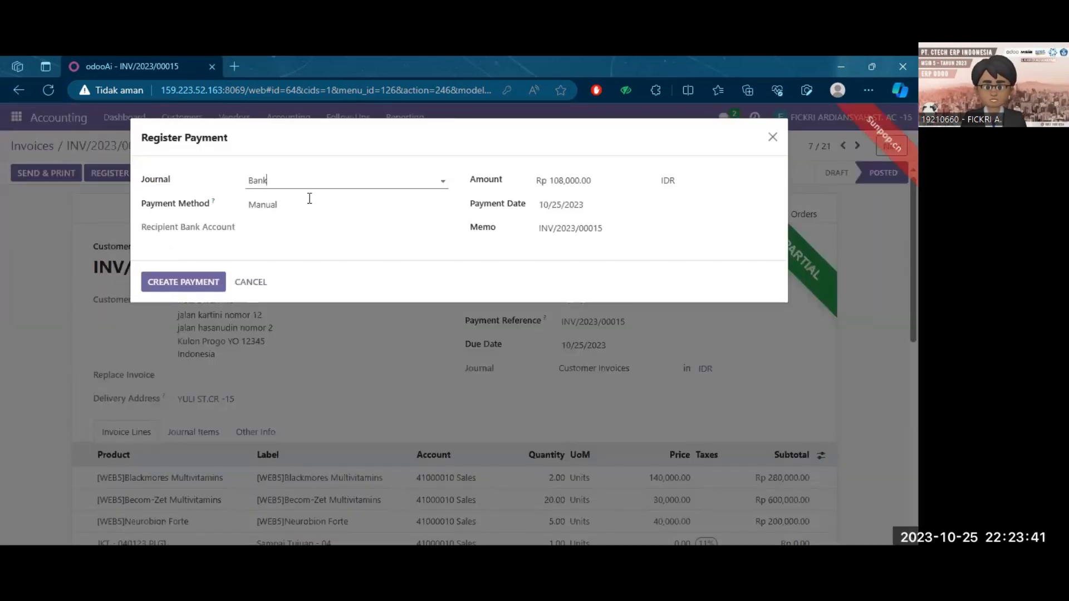
click(310, 199)
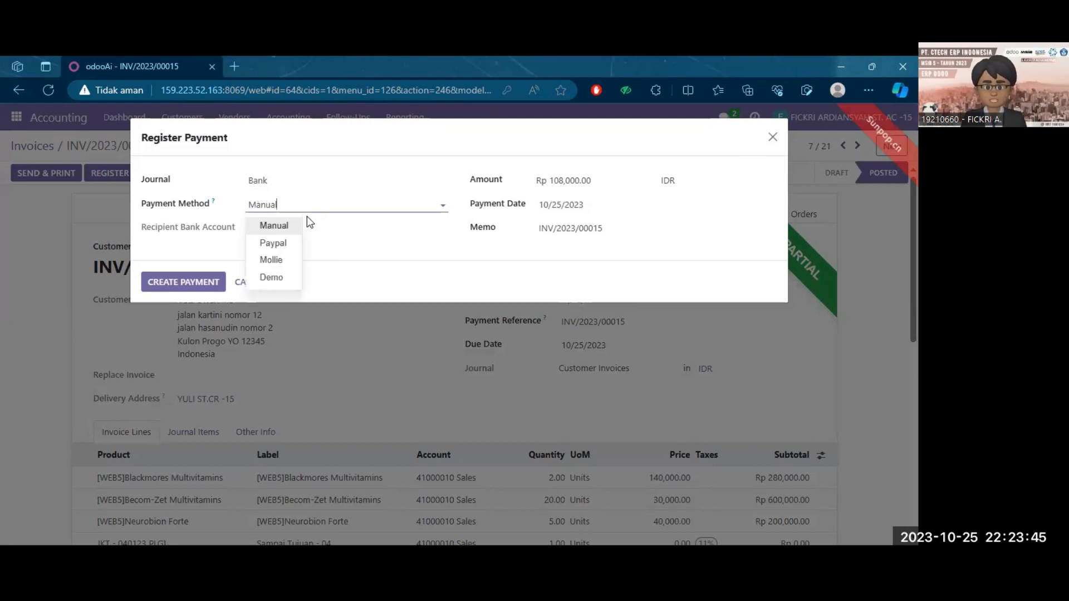
click(288, 225)
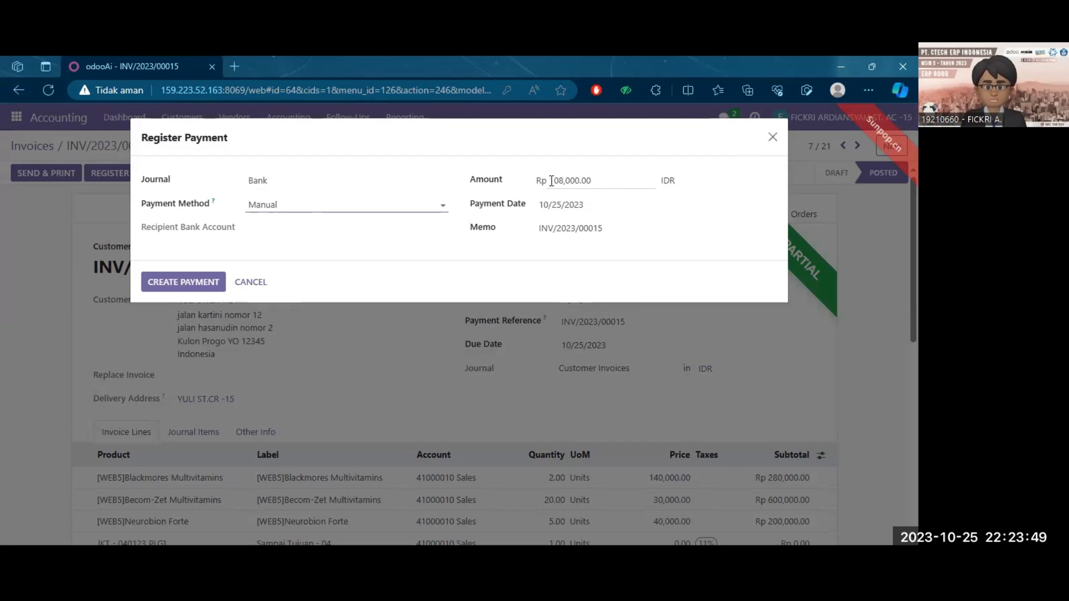
drag(551, 180, 636, 178)
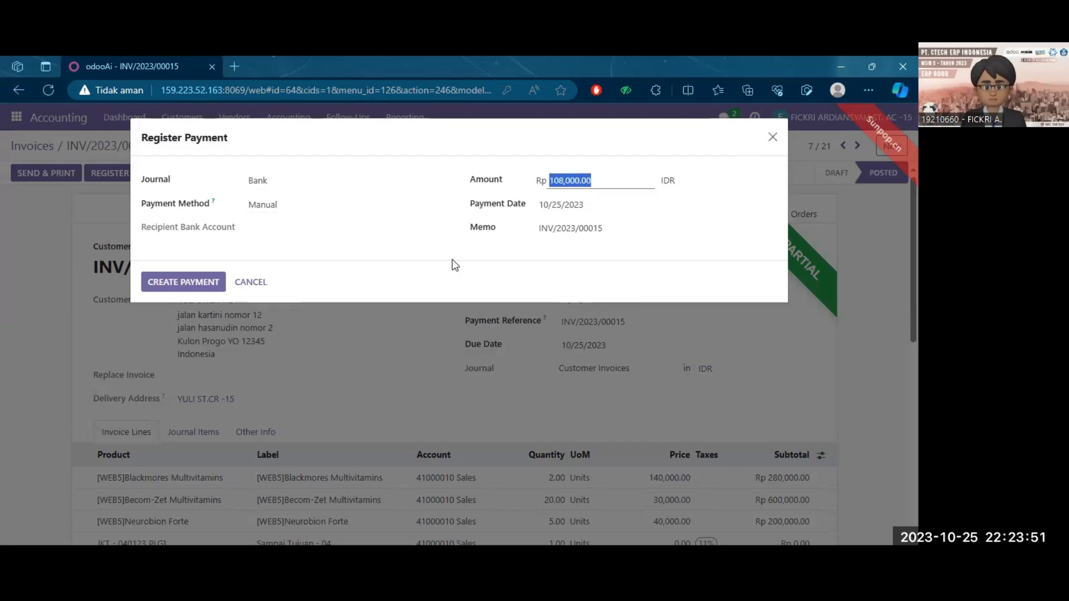
click(396, 279)
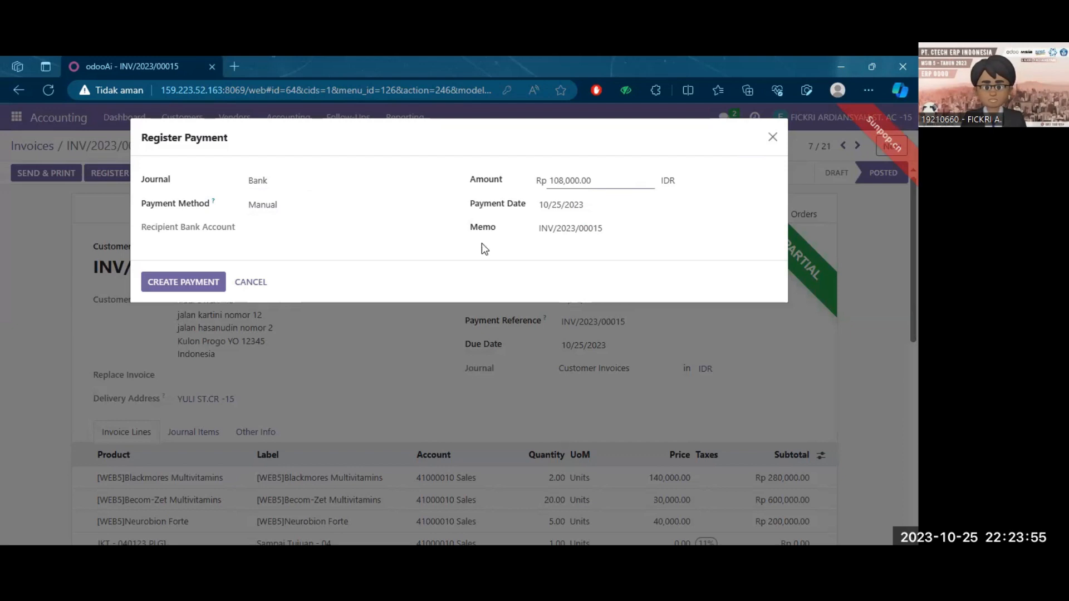
click(598, 181)
drag(549, 178, 619, 177)
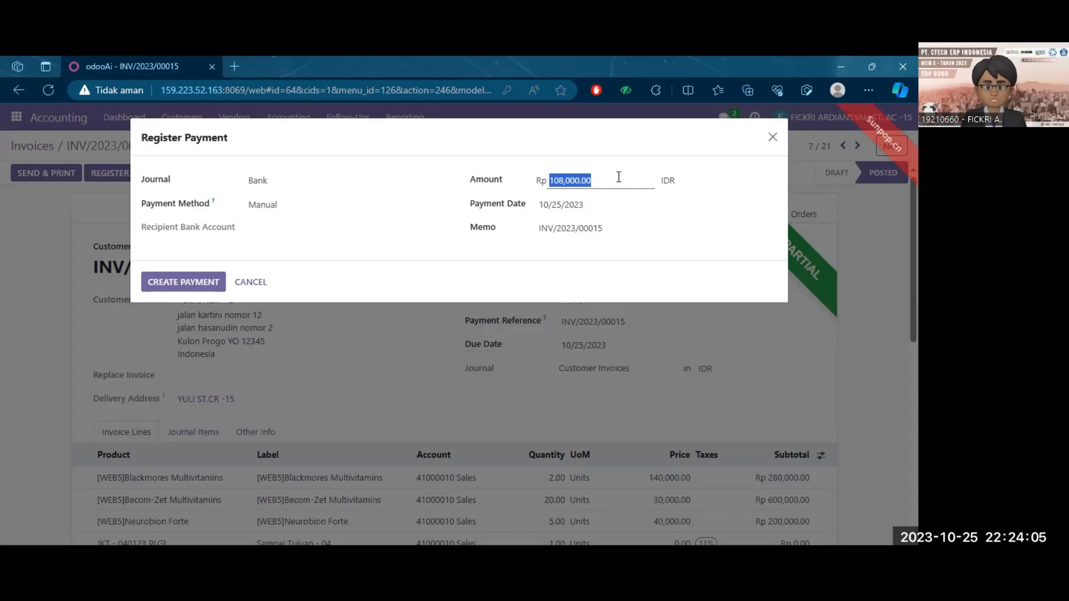
click(619, 177)
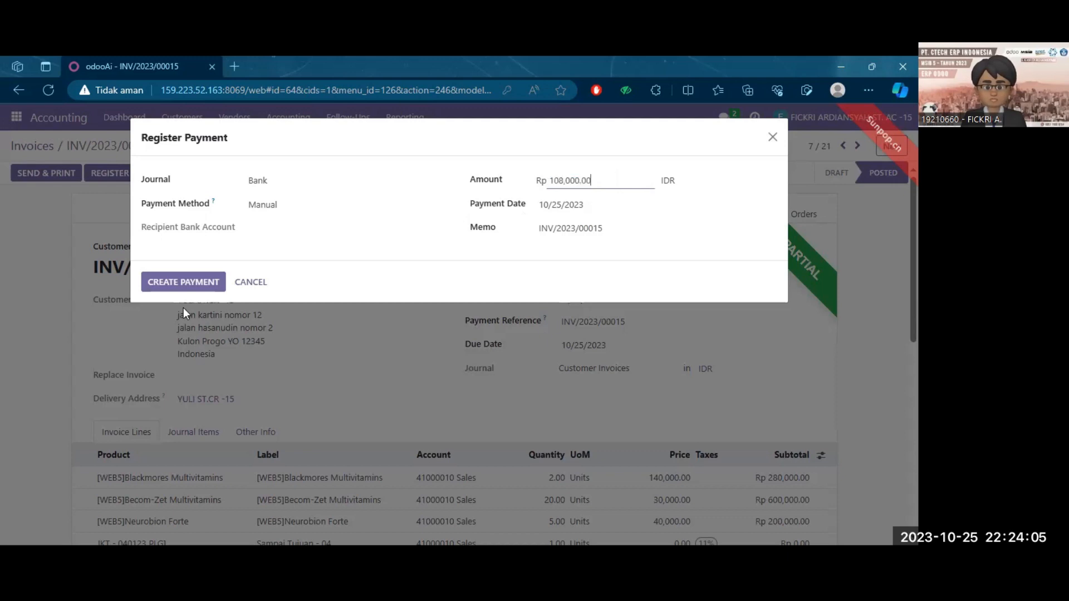
click(196, 278)
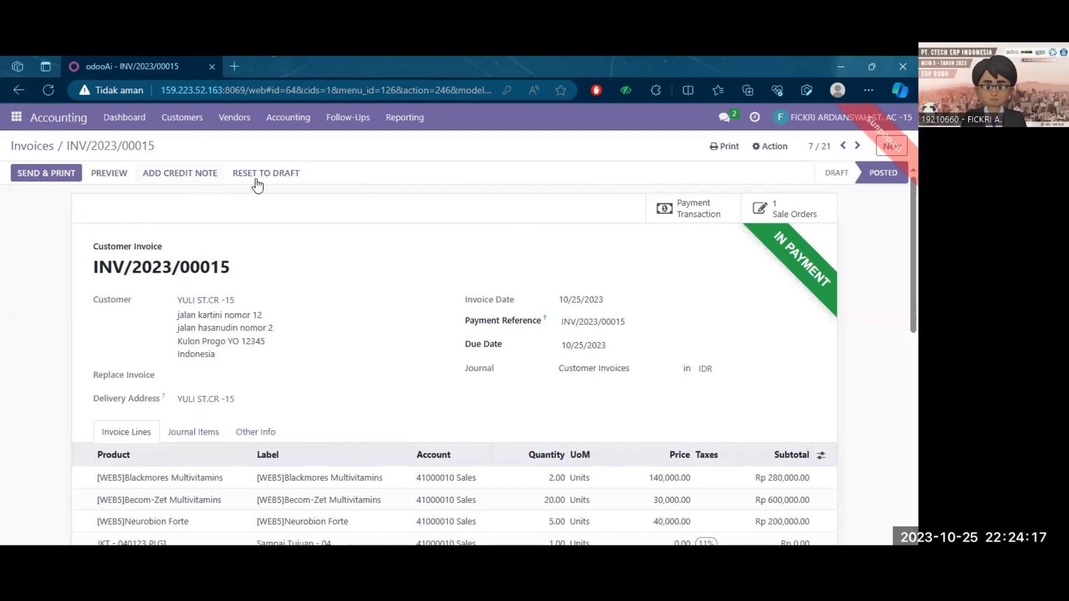
Step: Email and print the invoice for the group 15 customer, and check the line amounts, taxes and payments in the PDF
click(48, 175)
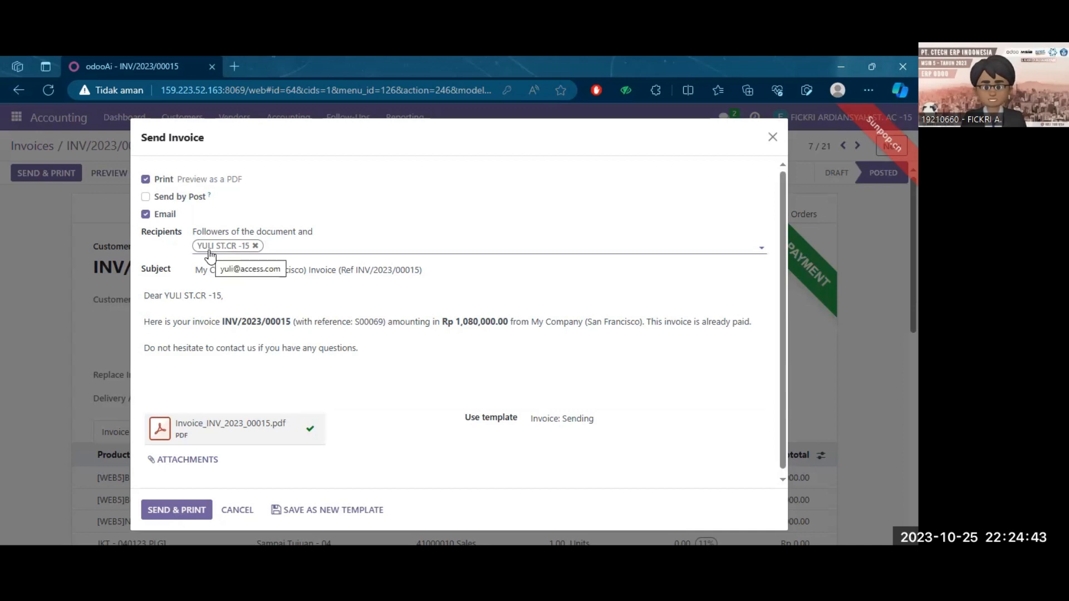
click(185, 512)
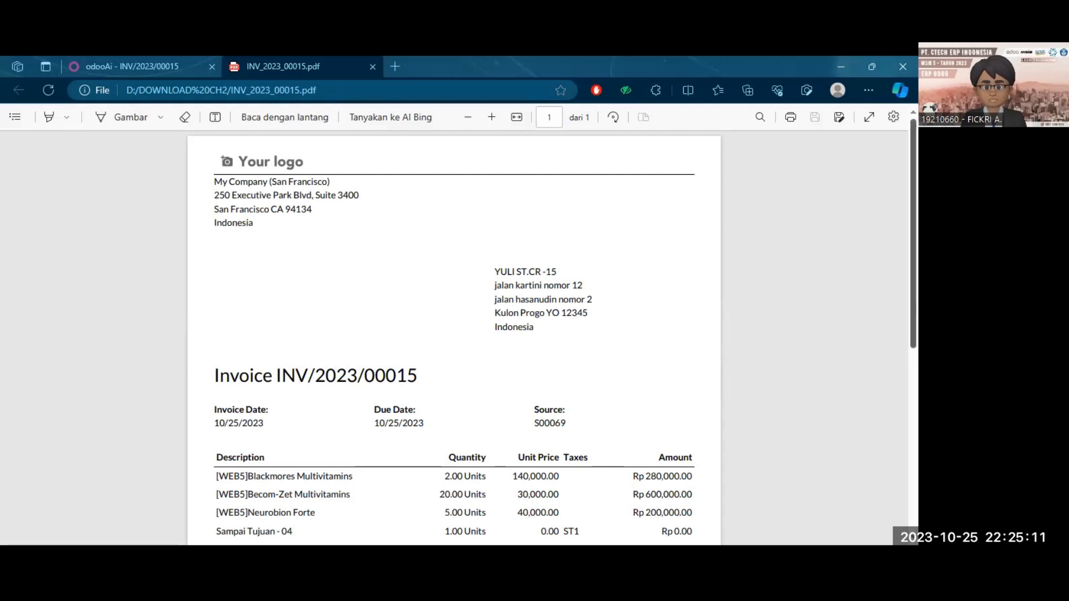
scroll(386, 253, down, 4)
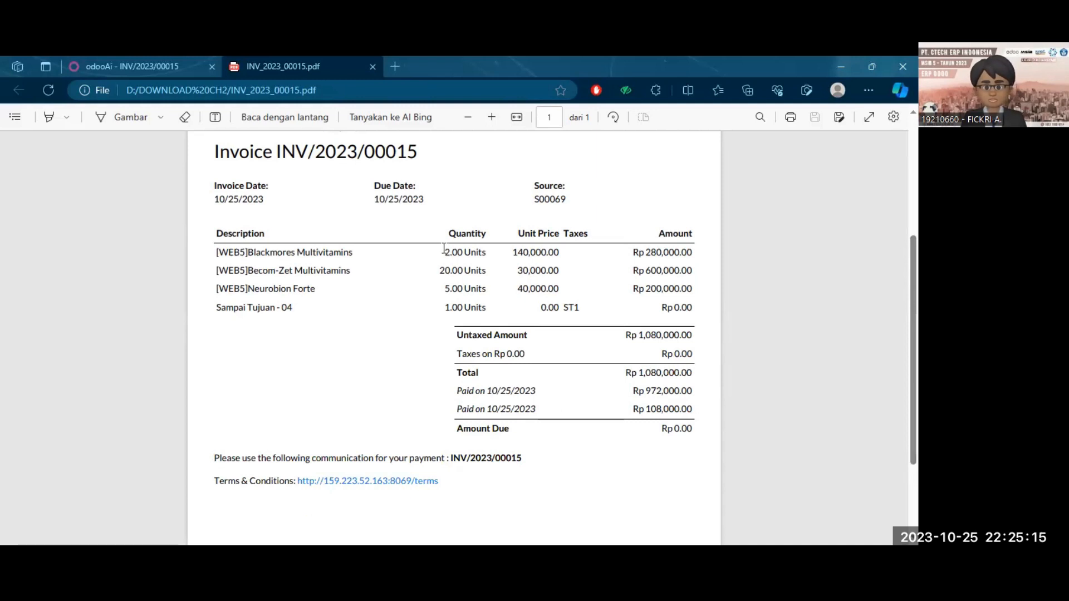
drag(444, 252, 697, 315)
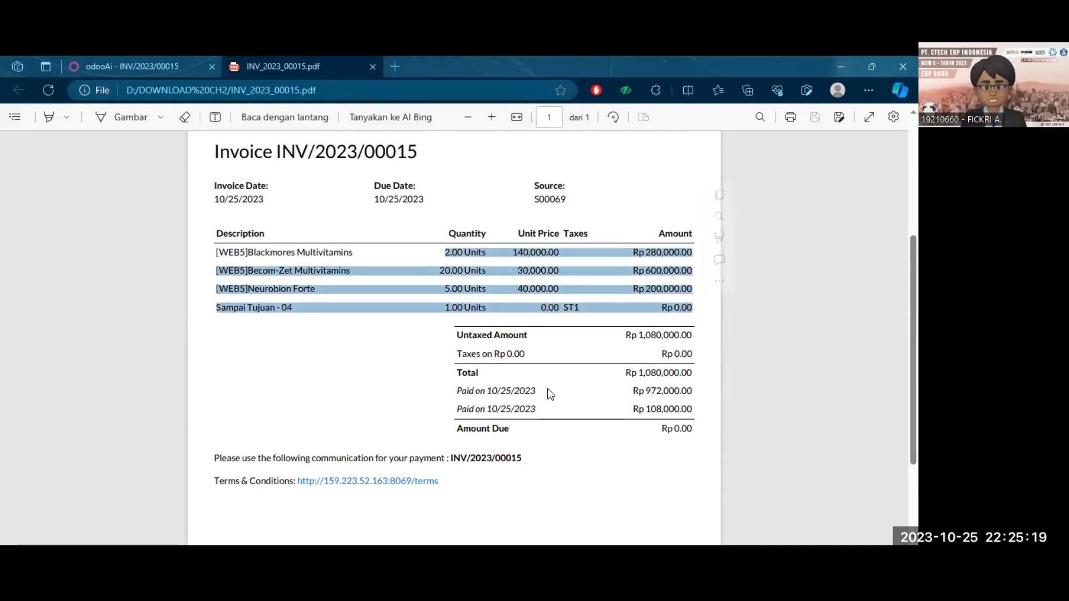
drag(671, 357, 699, 362)
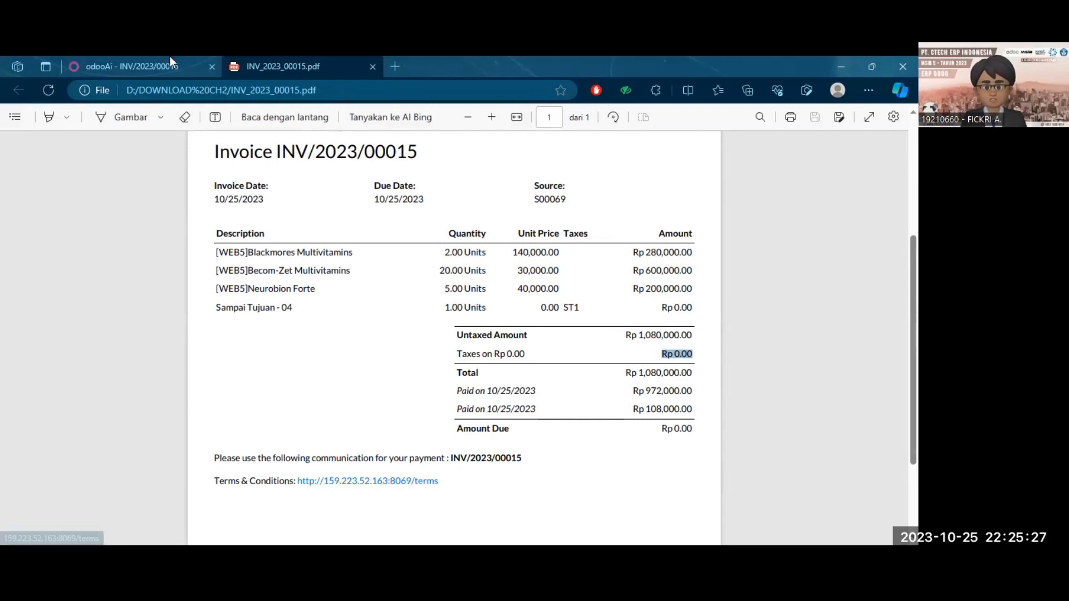
Step: Return to Odoo's Accounting dashboard and open the Bank journal's reconciliation of outstanding items
key(ctrl+Tab)
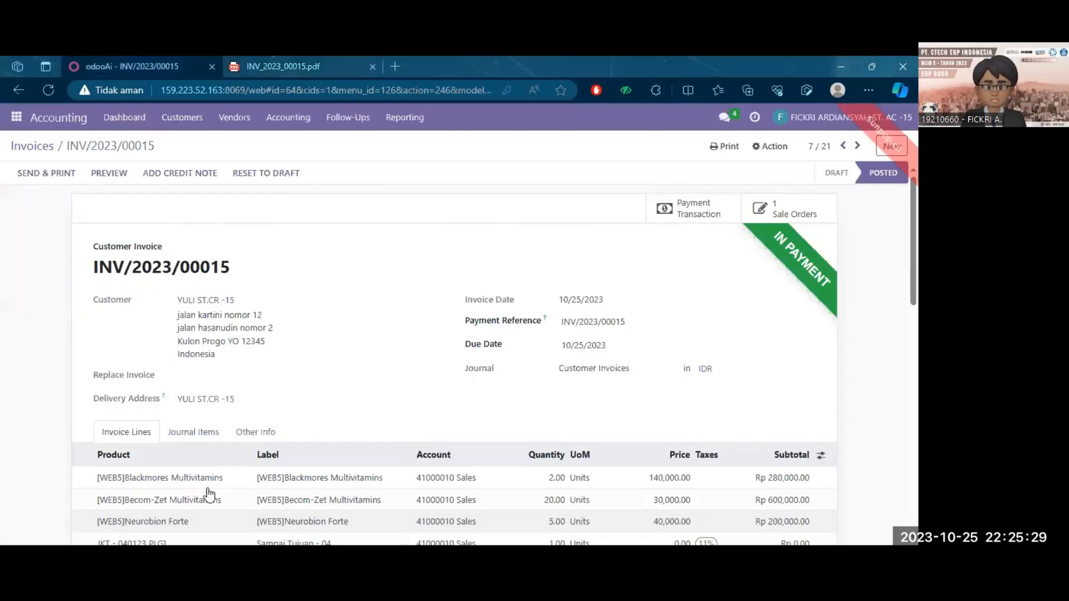
click(47, 121)
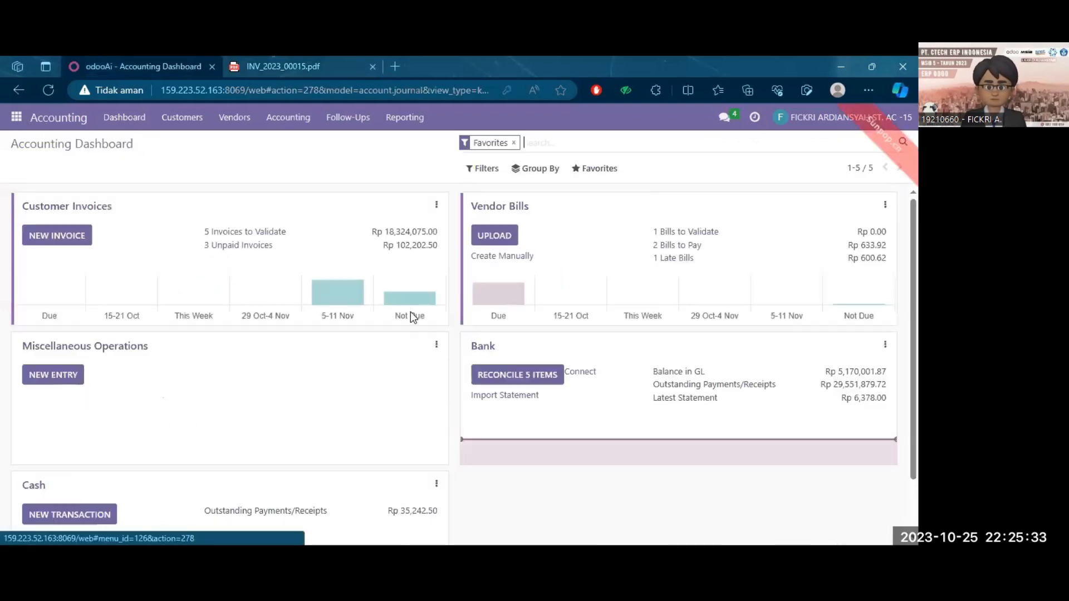
click(544, 381)
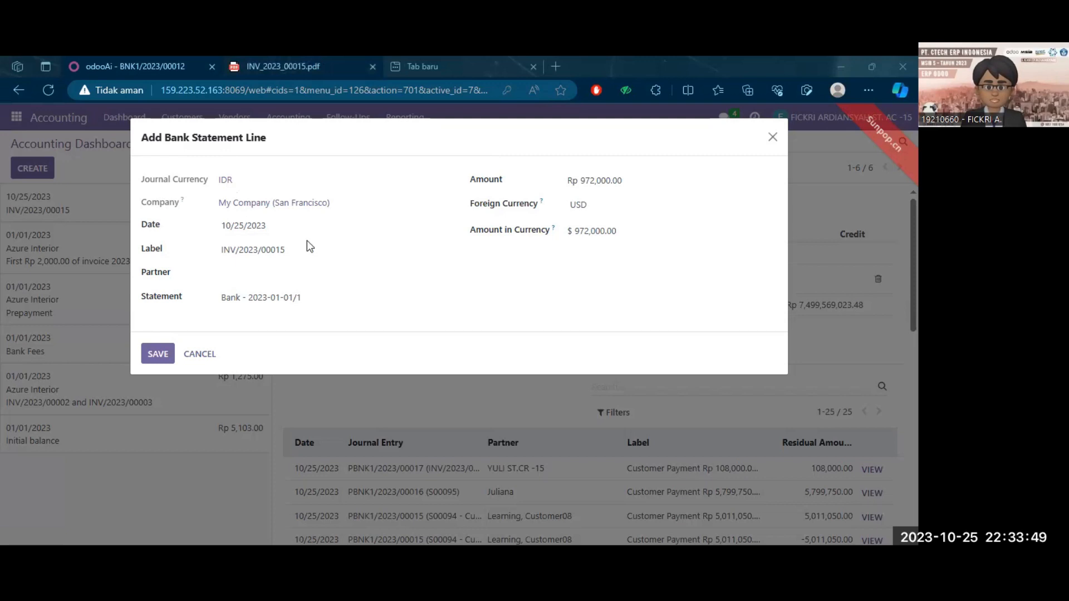
Step: Check the new bank statement line's amount against the invoice PDF and look at its foreign currency
click(317, 58)
click(158, 58)
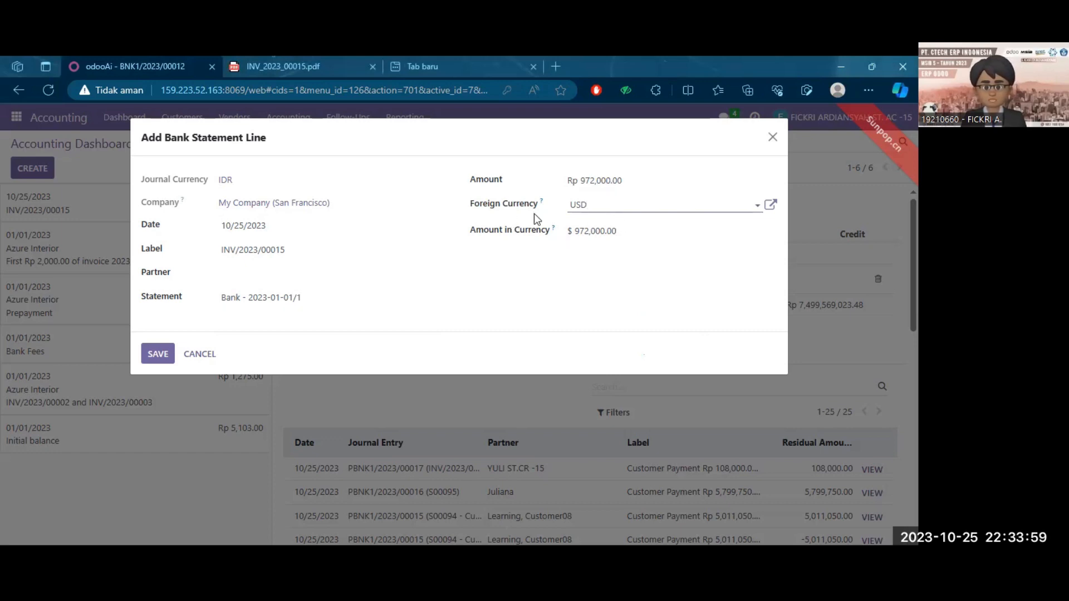
click(596, 204)
click(658, 59)
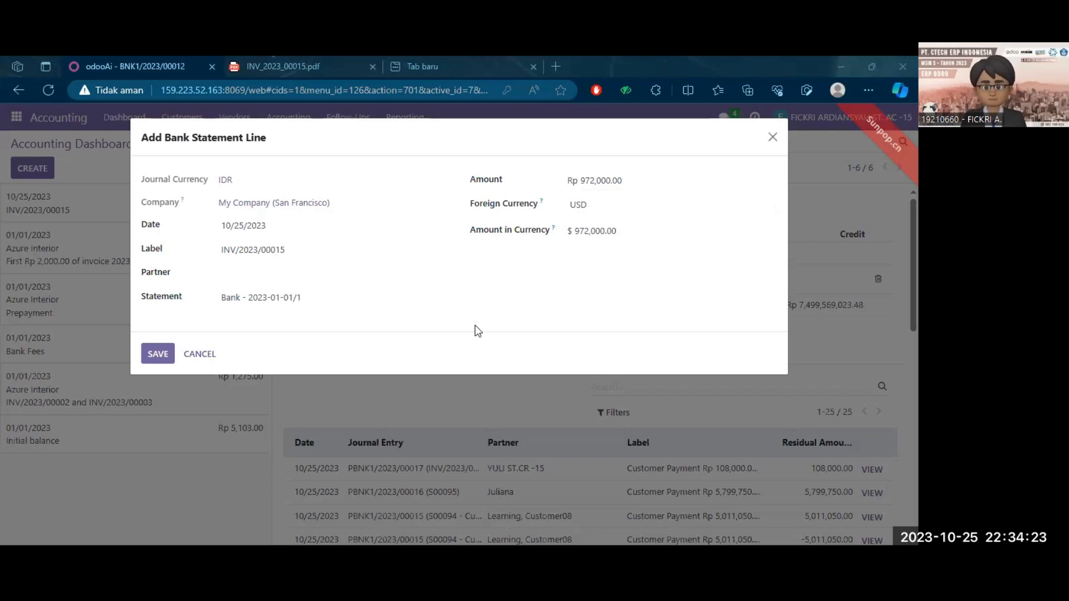
Step: Switch to the Calculator's currency converter and set the second currency to Indonesia - Rupiah
key(alt+Tab)
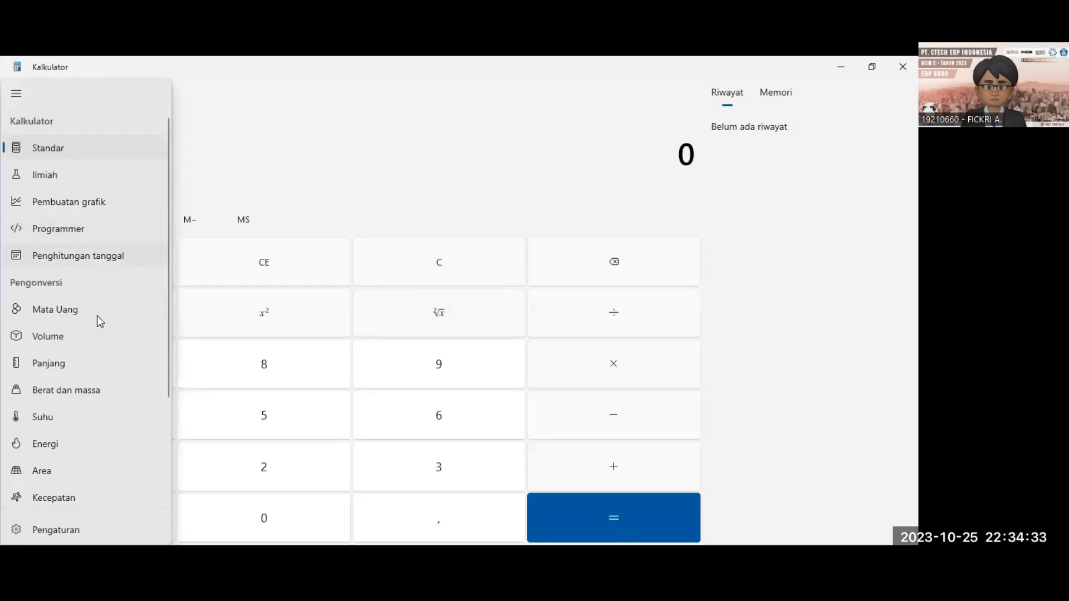
click(97, 316)
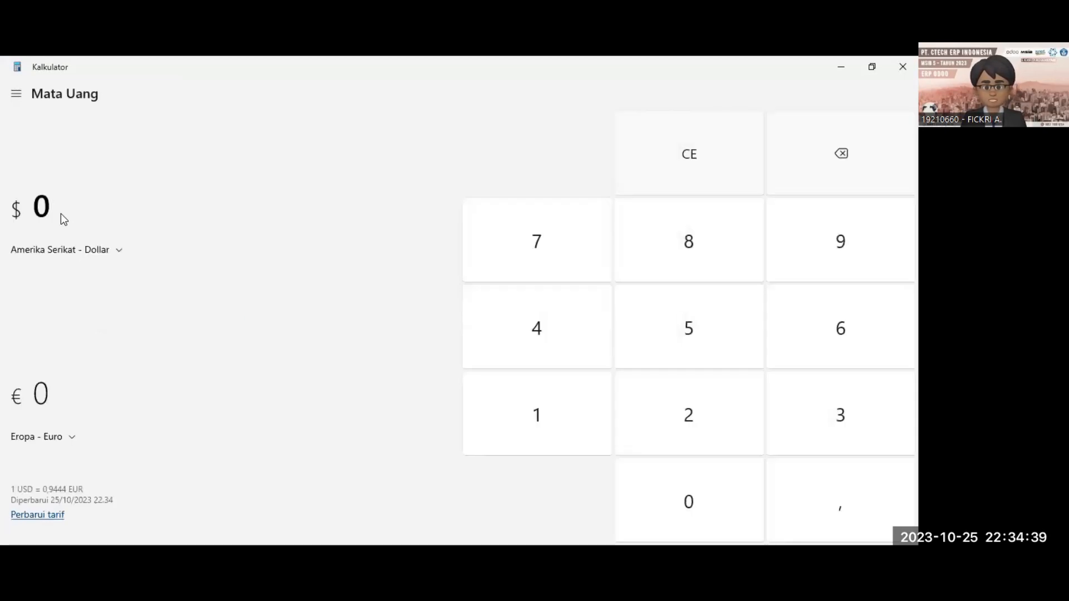
click(59, 436)
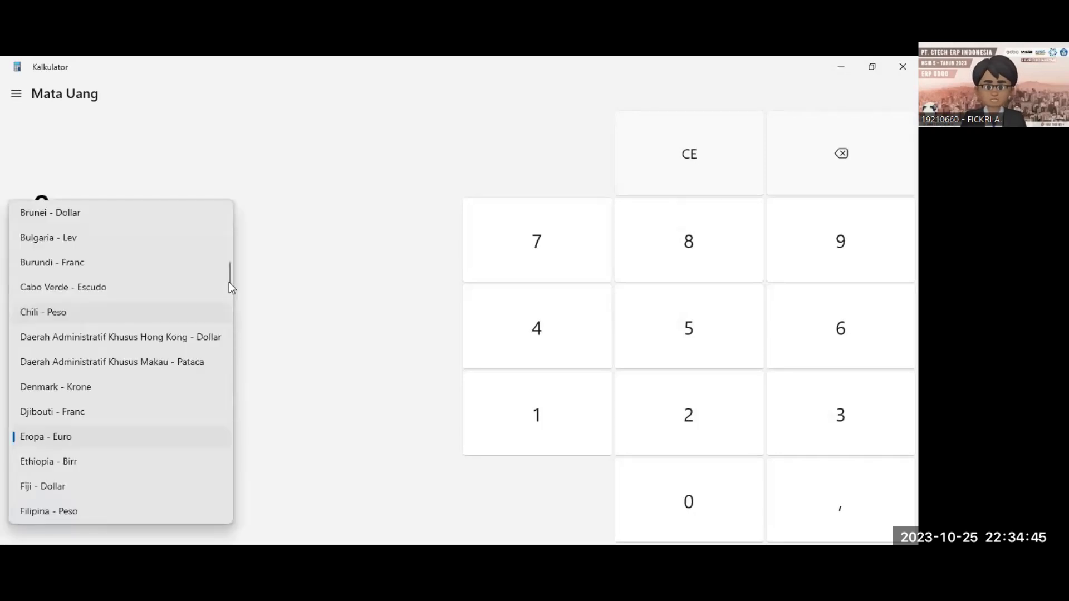
scroll(232, 296, down, 2)
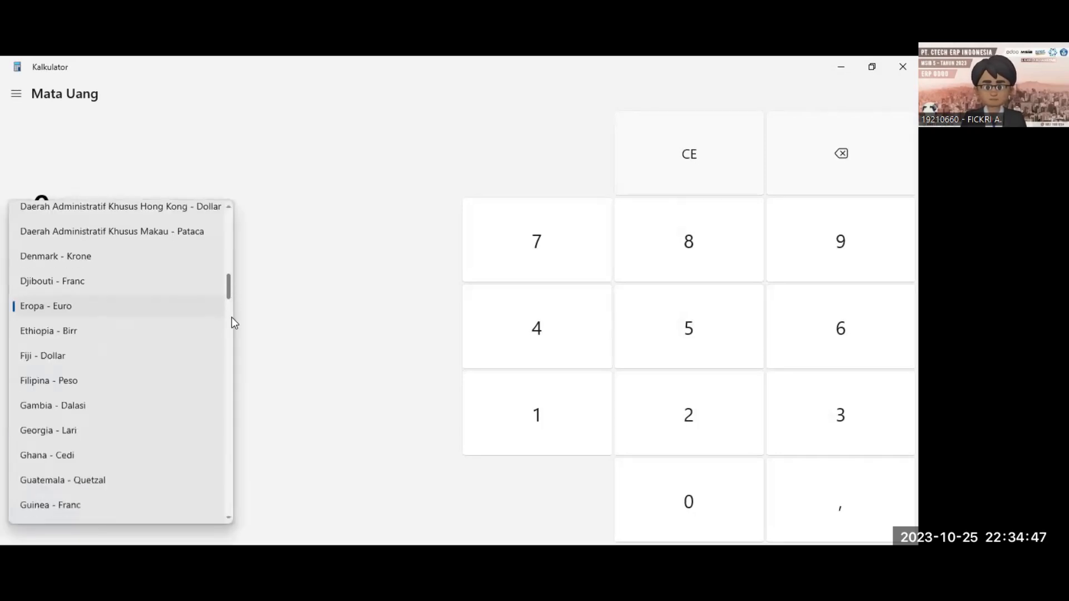
scroll(232, 316, down, 2)
scroll(125, 373, down, 2)
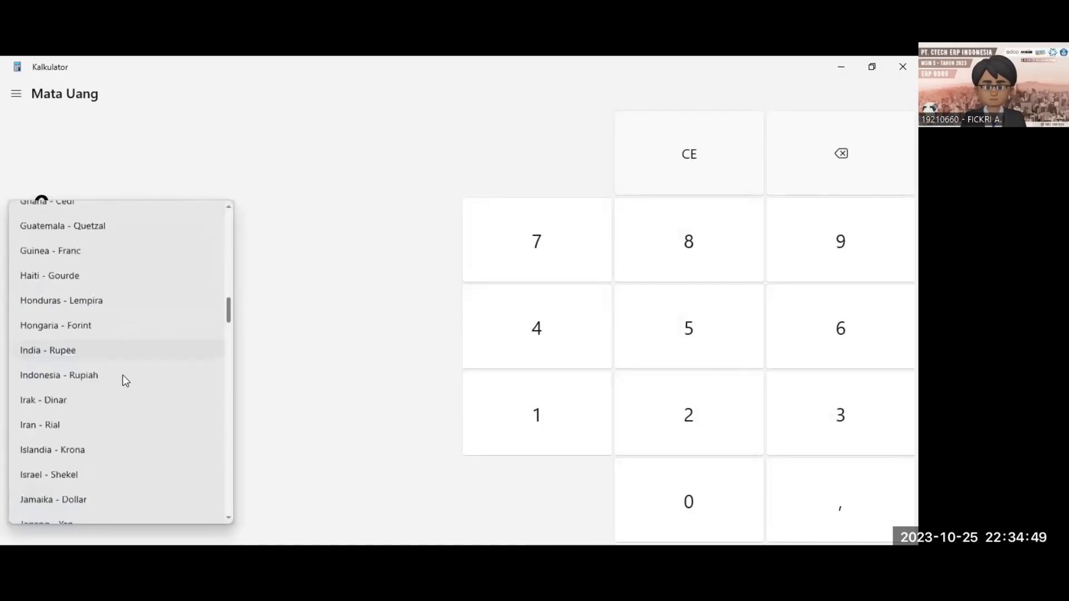
click(122, 375)
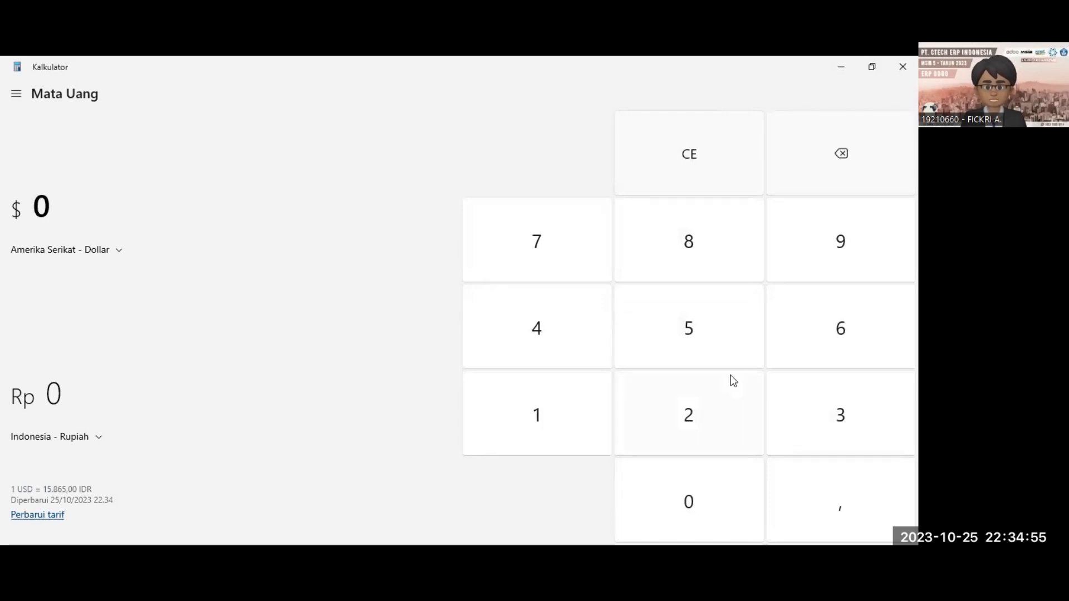
Step: Clear the trial amount of 97 dollars and set the converter's first currency to Indonesia - Rupiah
text(97)
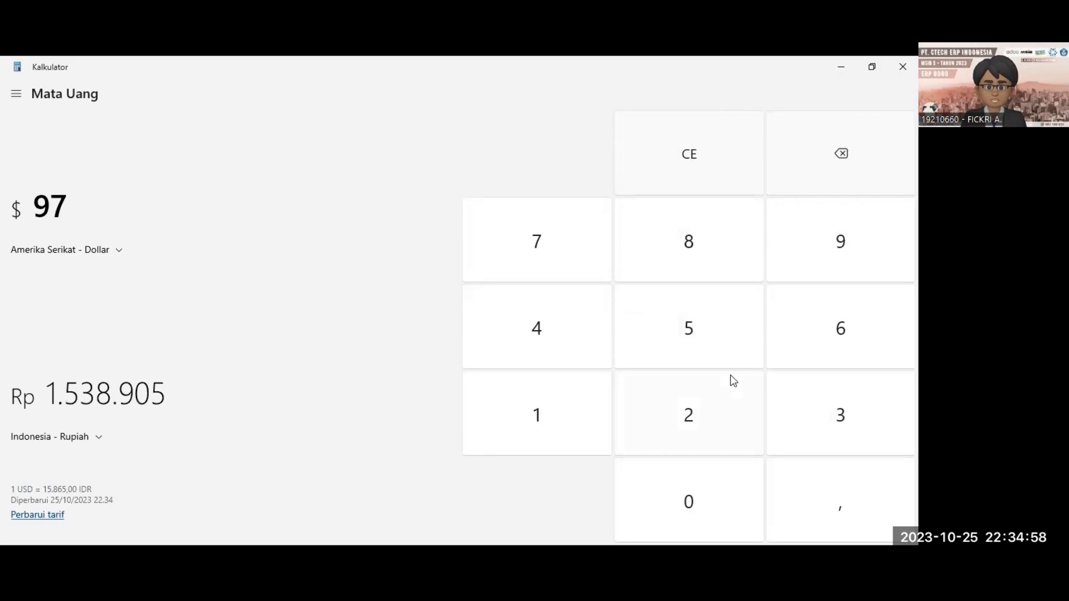
key(Escape)
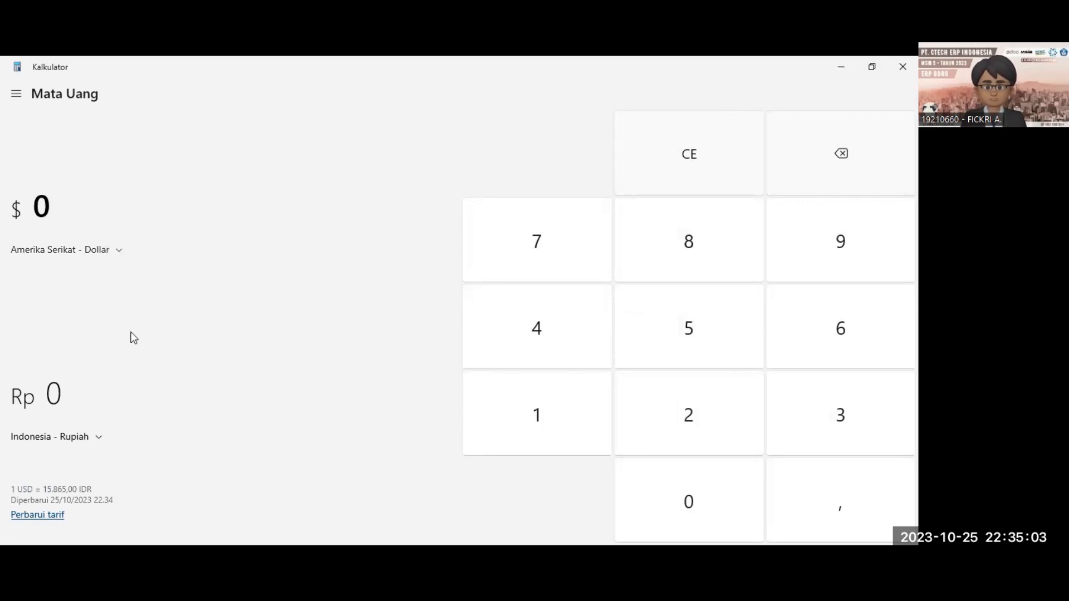
click(119, 250)
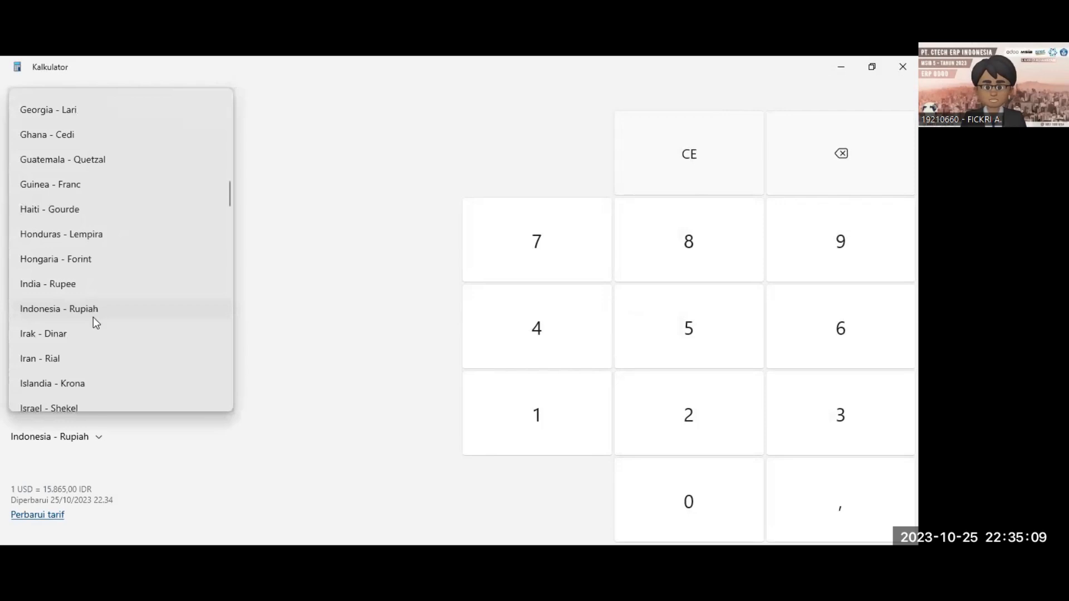
click(93, 311)
click(65, 442)
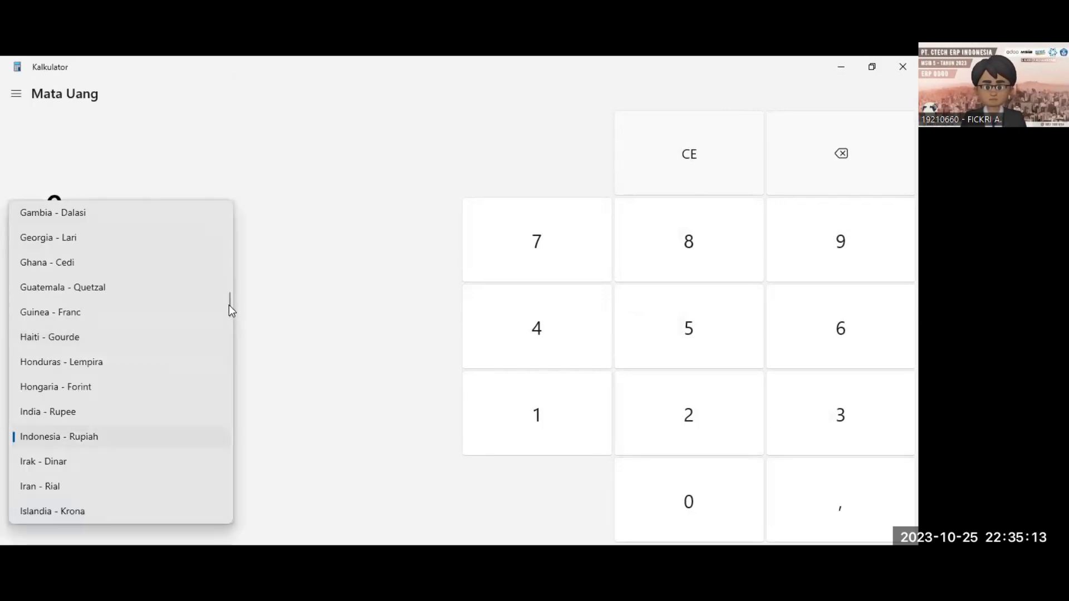
drag(229, 305, 246, 238)
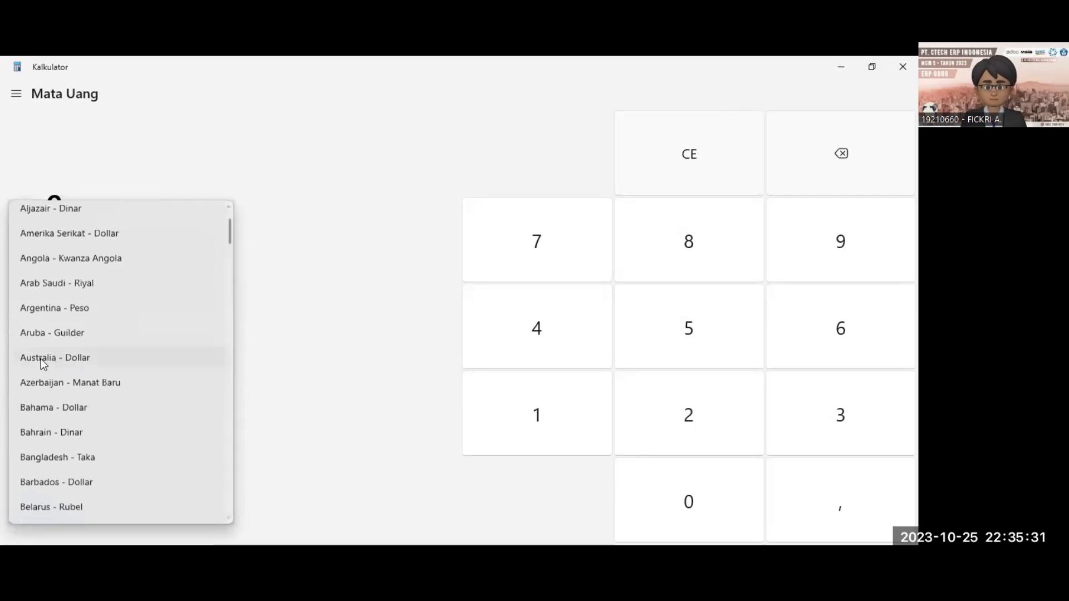
click(41, 358)
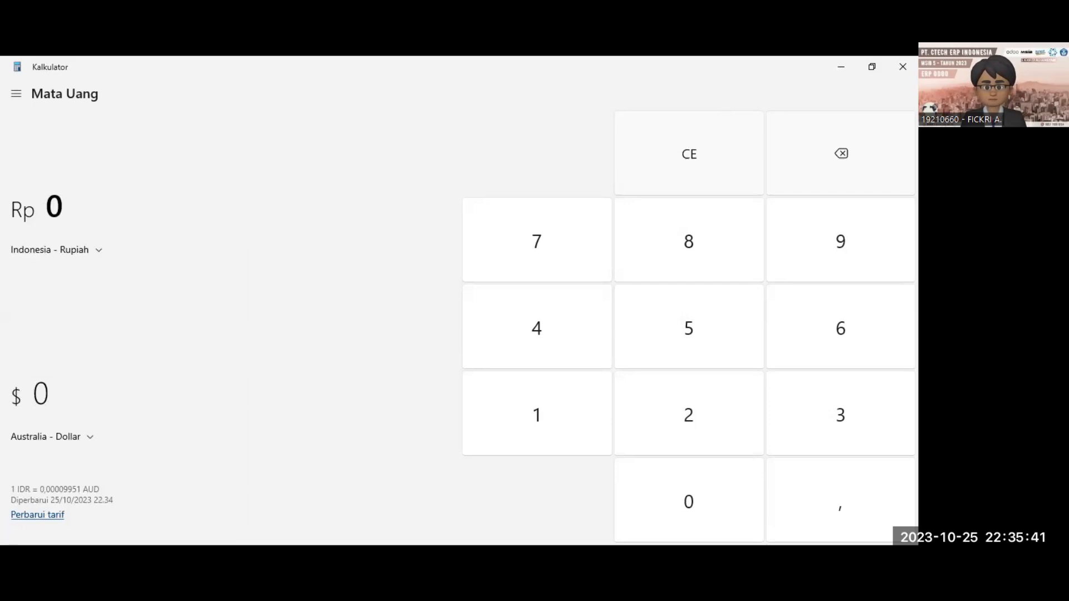
Step: Set the converter's second currency to Amerika Serikat - Dollar
click(84, 438)
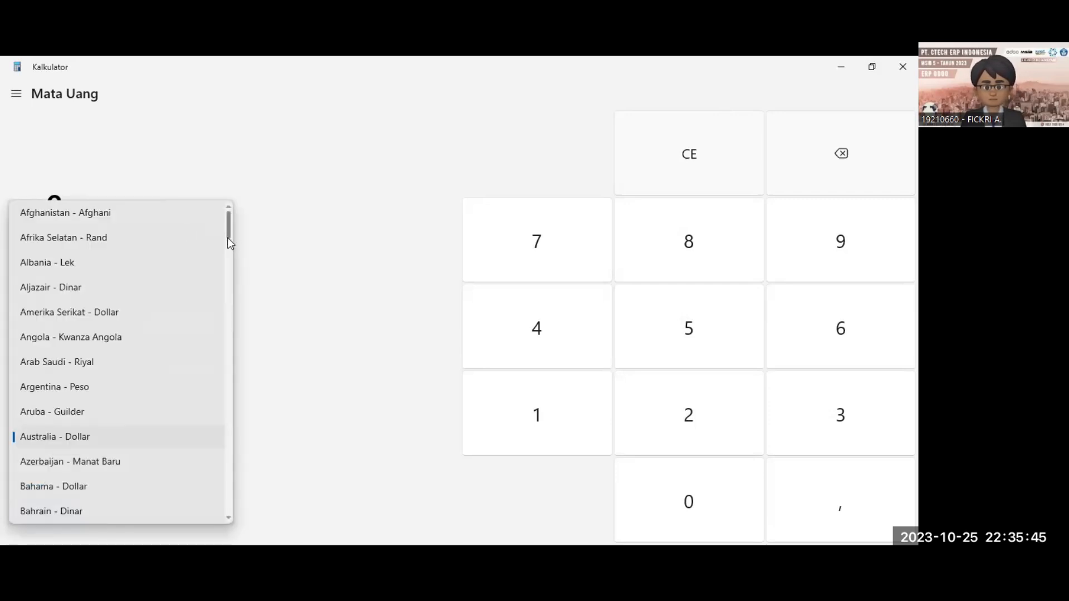
scroll(229, 245, down, 2)
scroll(232, 301, down, 7)
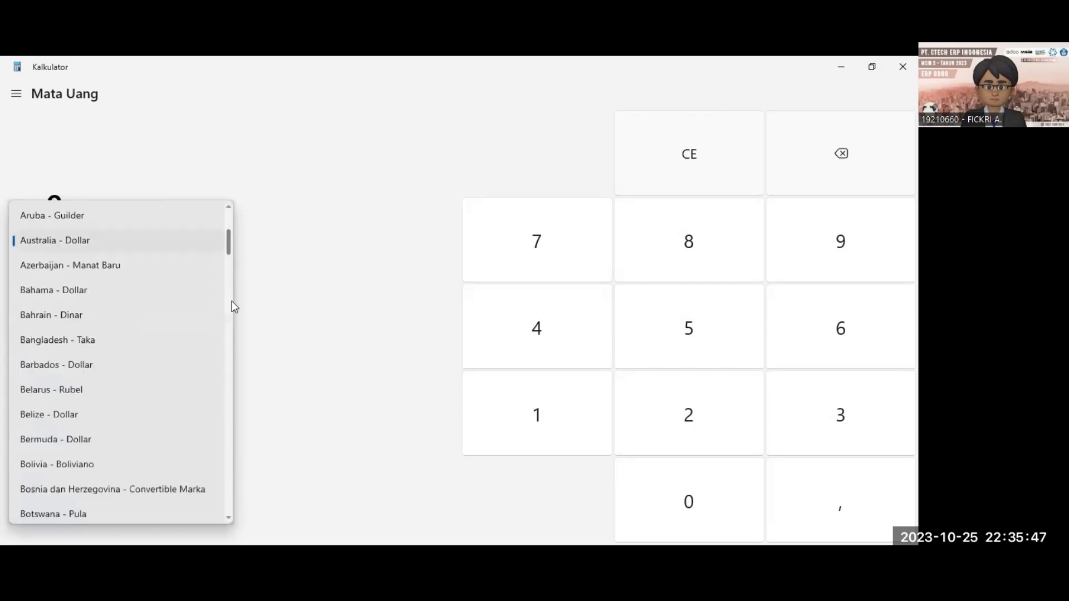
scroll(230, 314, down, 5)
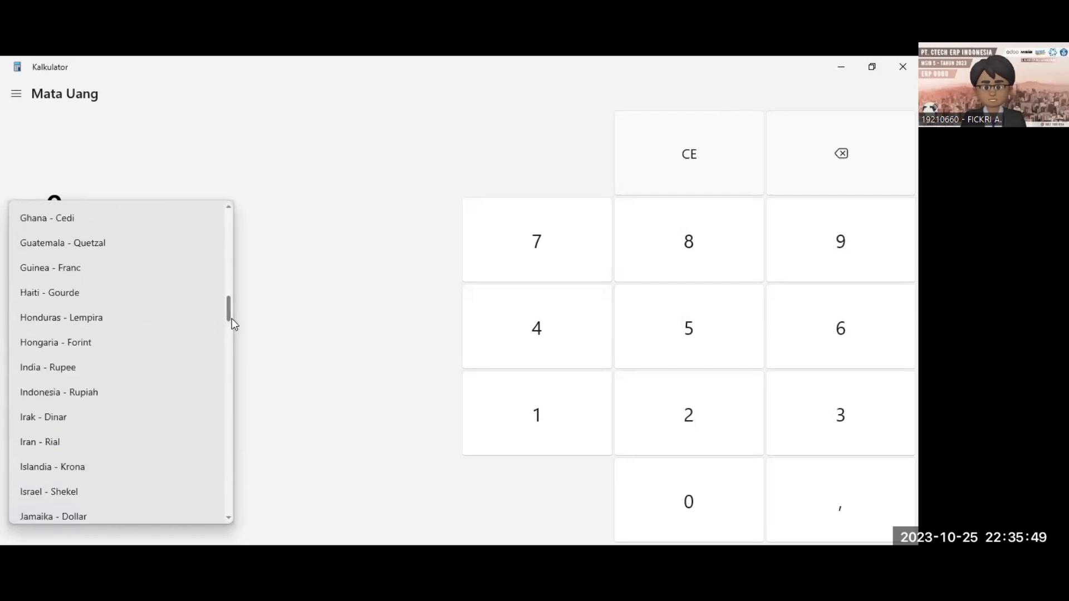
scroll(233, 328, down, 3)
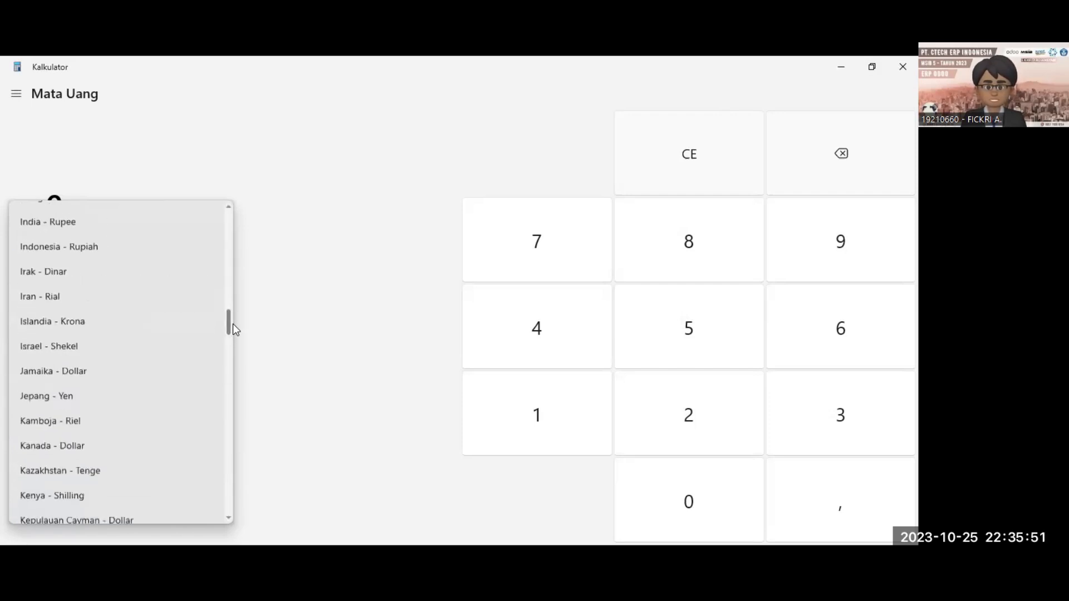
scroll(233, 323, up, 2)
scroll(232, 325, down, 2)
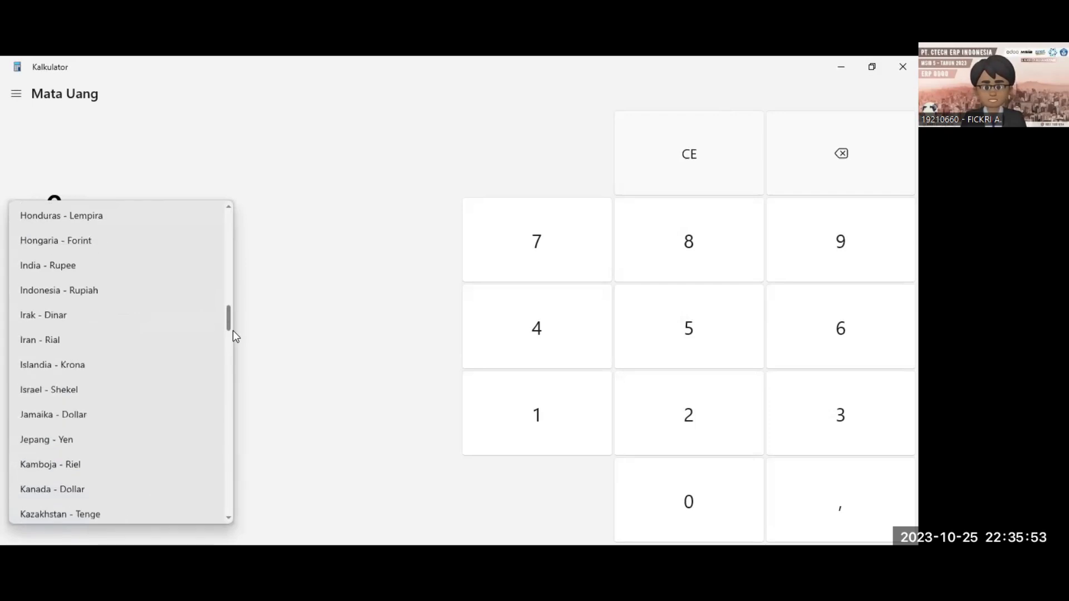
scroll(234, 348, down, 2)
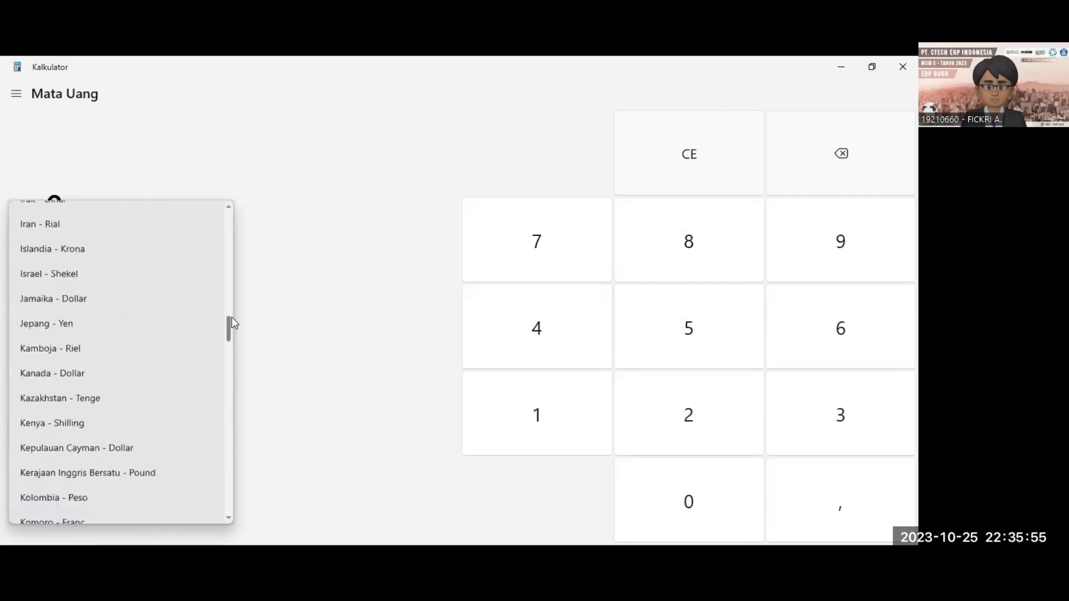
drag(232, 316, 236, 252)
scroll(236, 251, up, 1)
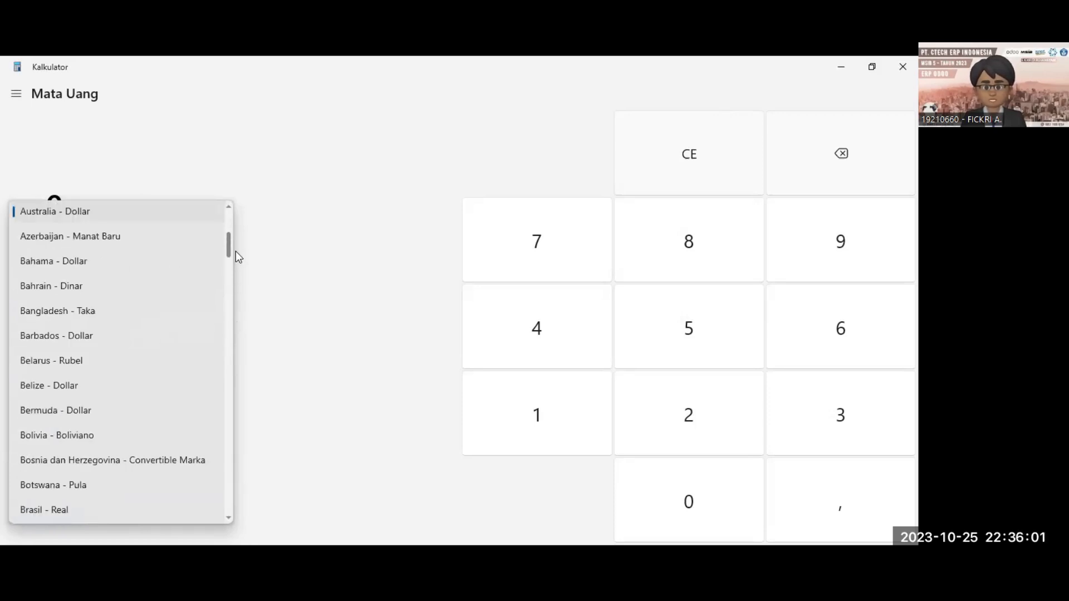
scroll(236, 246, up, 1)
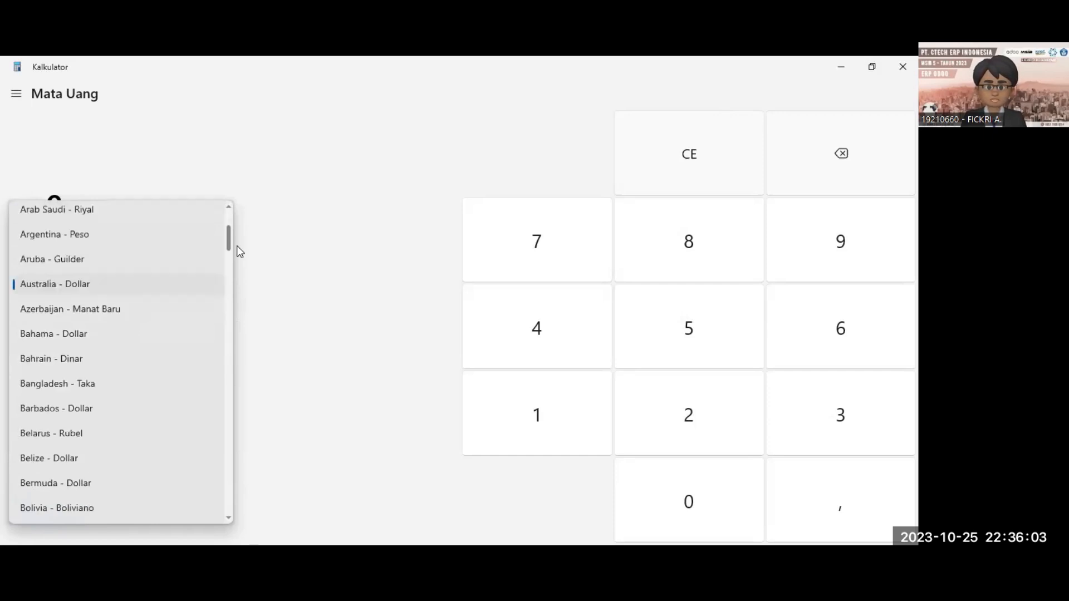
scroll(235, 229, up, 2)
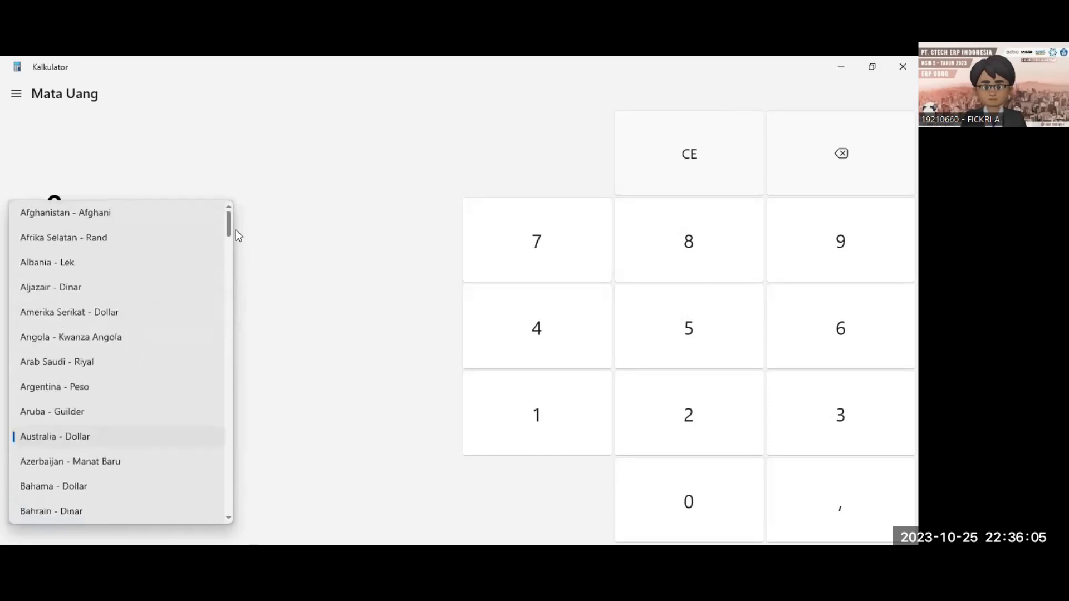
click(100, 307)
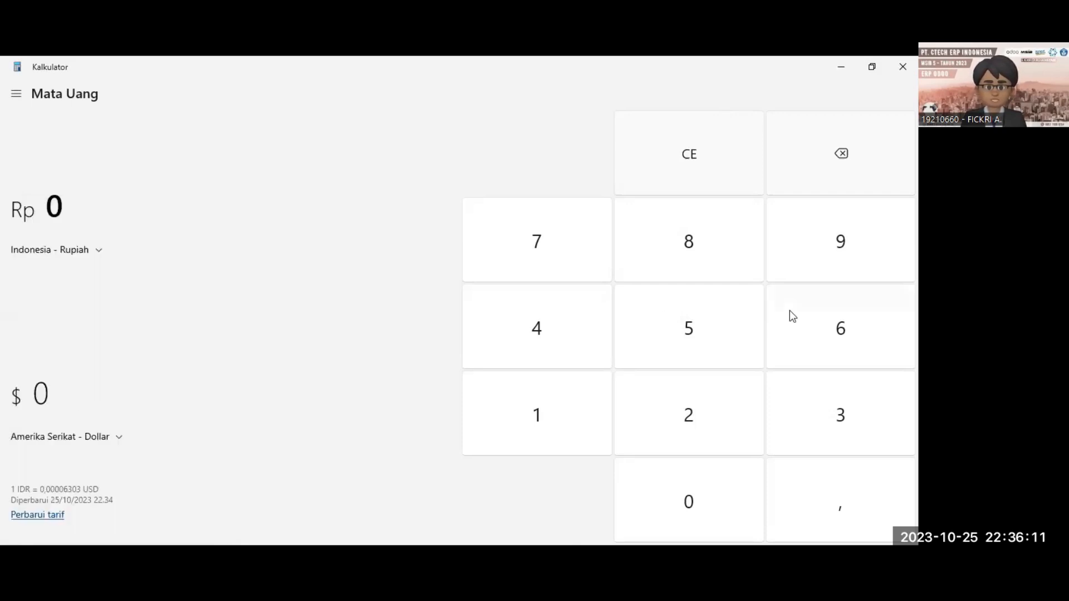
Step: Convert Rp 972.000 to US dollars and copy the converted amount
text(972)
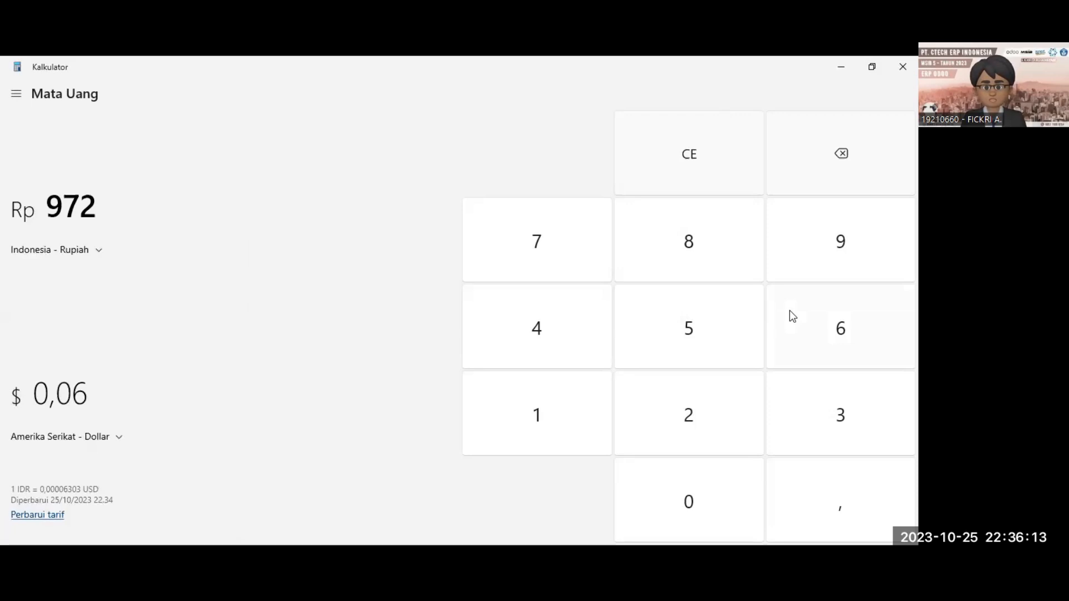
text(.000)
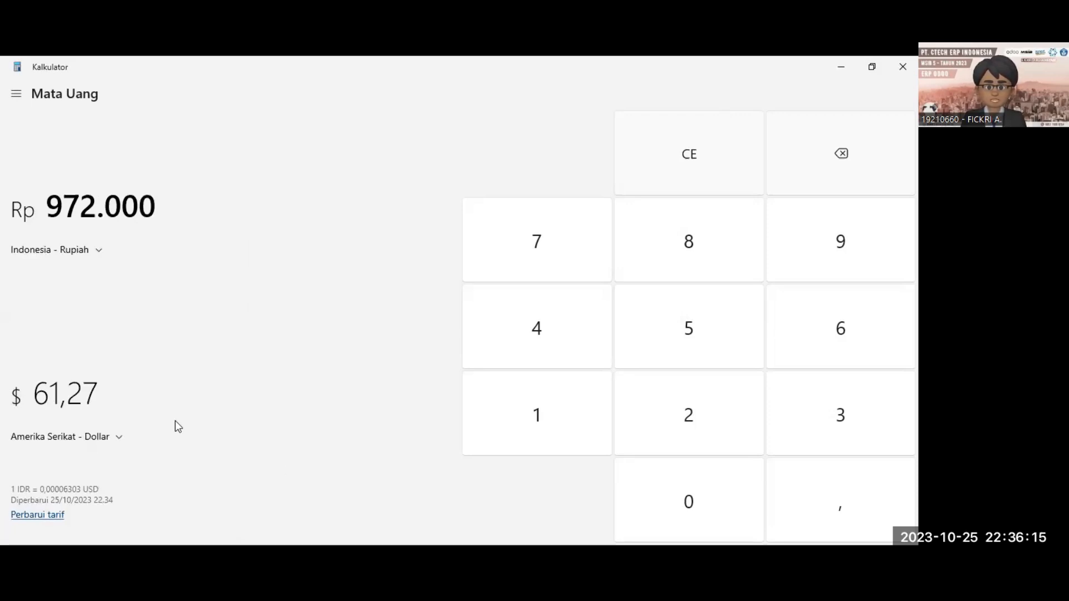
click(39, 397)
drag(34, 396, 117, 407)
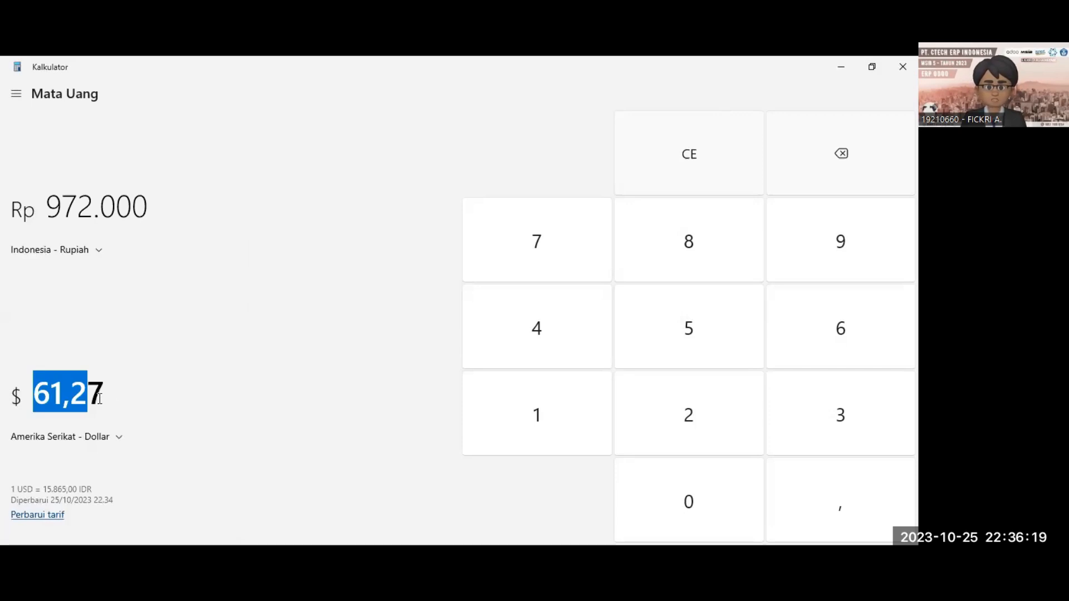
double_click(91, 395)
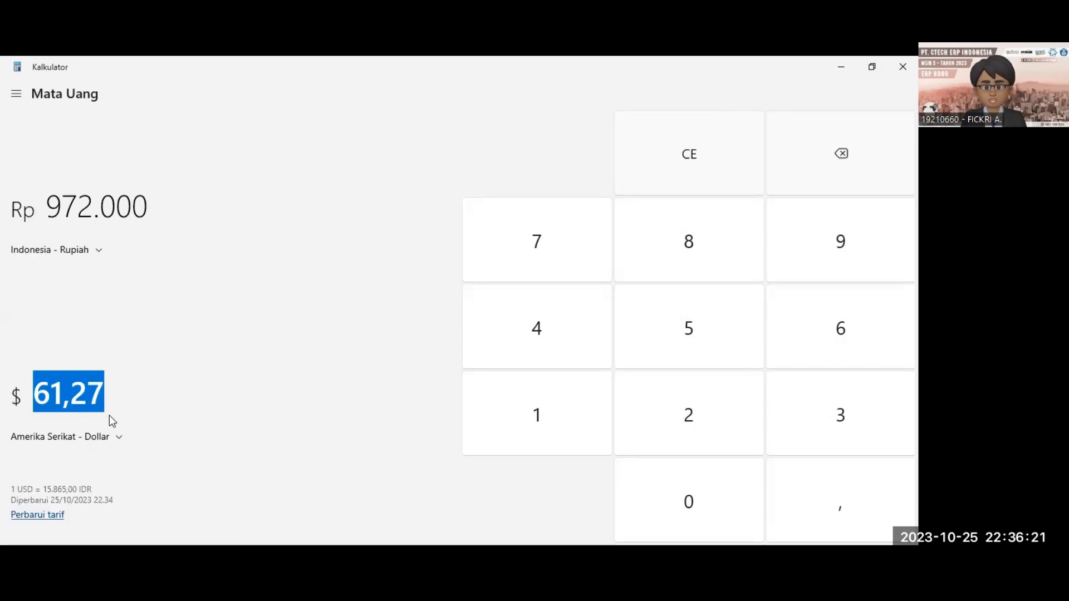
right_click(108, 415)
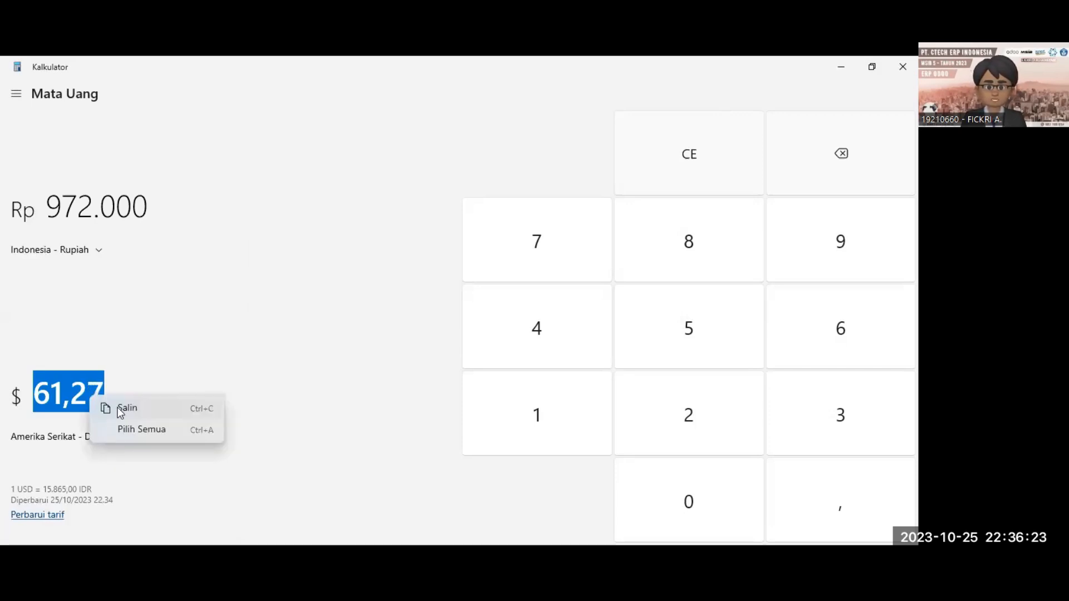
click(123, 408)
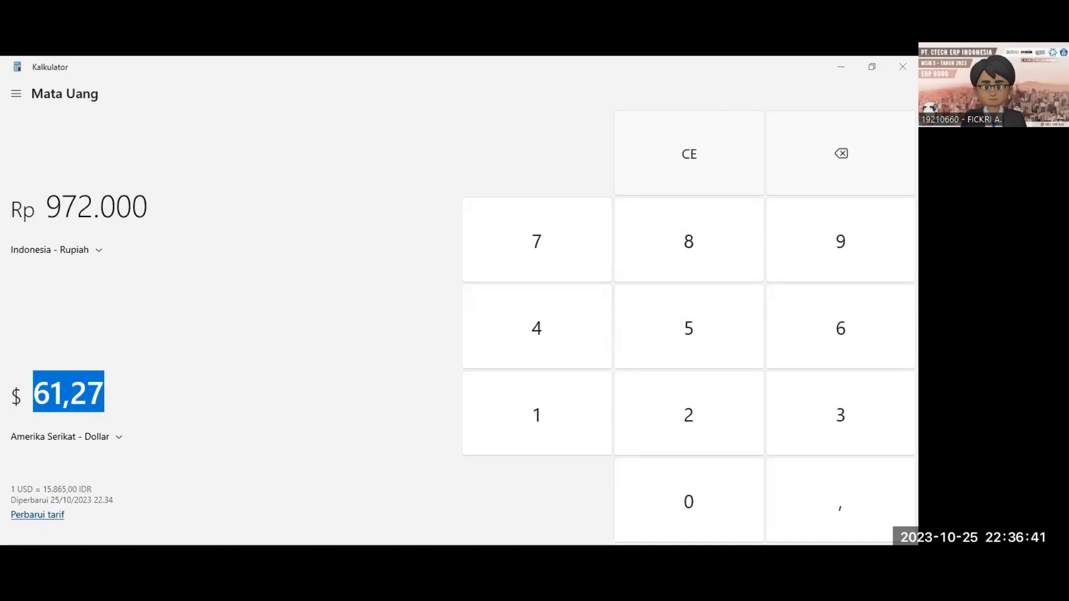
Step: Switch back to Odoo, set the bank statement line's amount in currency to $ 61,27 and save the line
key(alt+Tab)
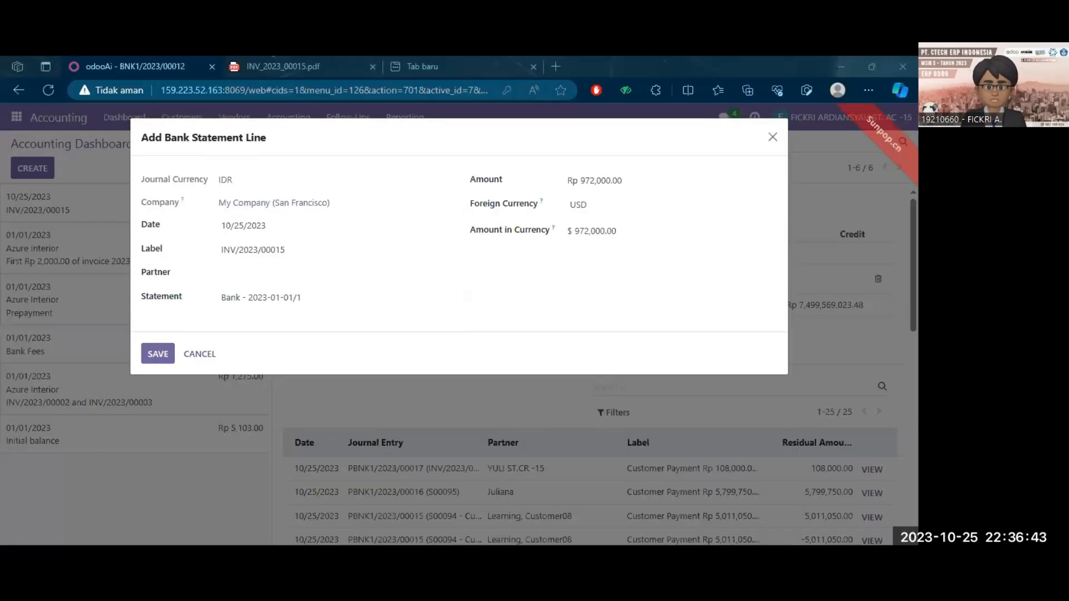
click(631, 232)
key(BackSpace)
key(BackSpace)
key(BackSpace)
key(BackSpace)
key(BackSpace)
key(BackSpace)
key(BackSpace)
key(BackSpace)
key(BackSpace)
key(BackSpace)
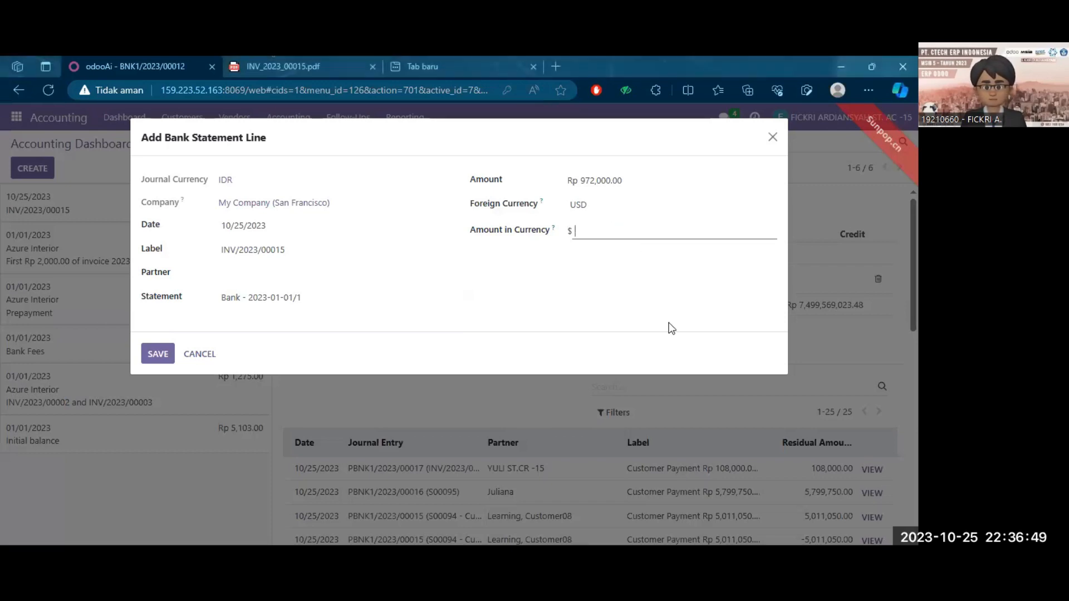
right_click(630, 232)
click(675, 341)
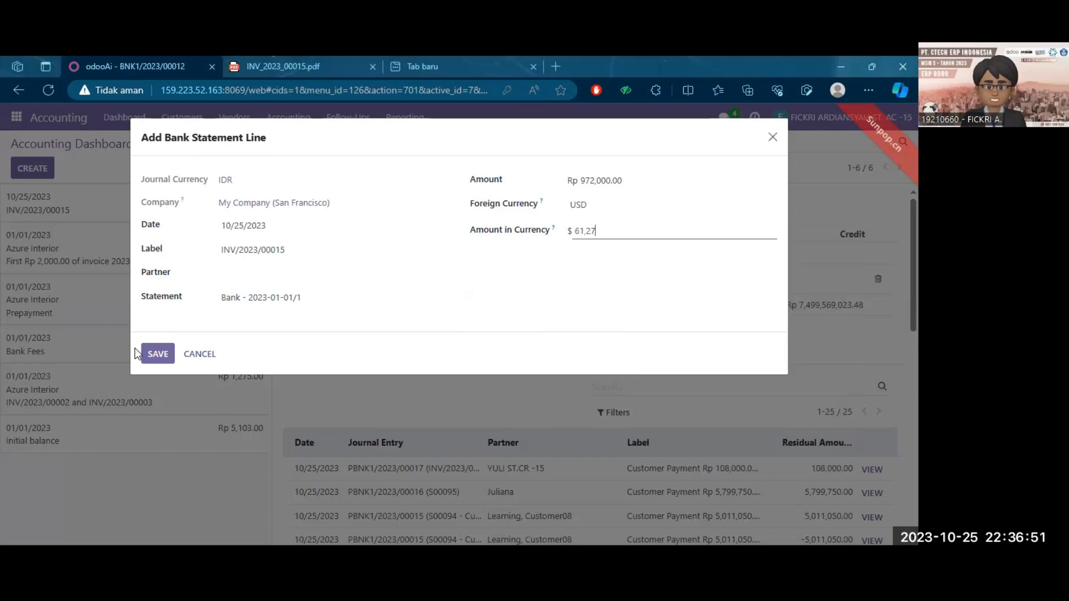
click(158, 354)
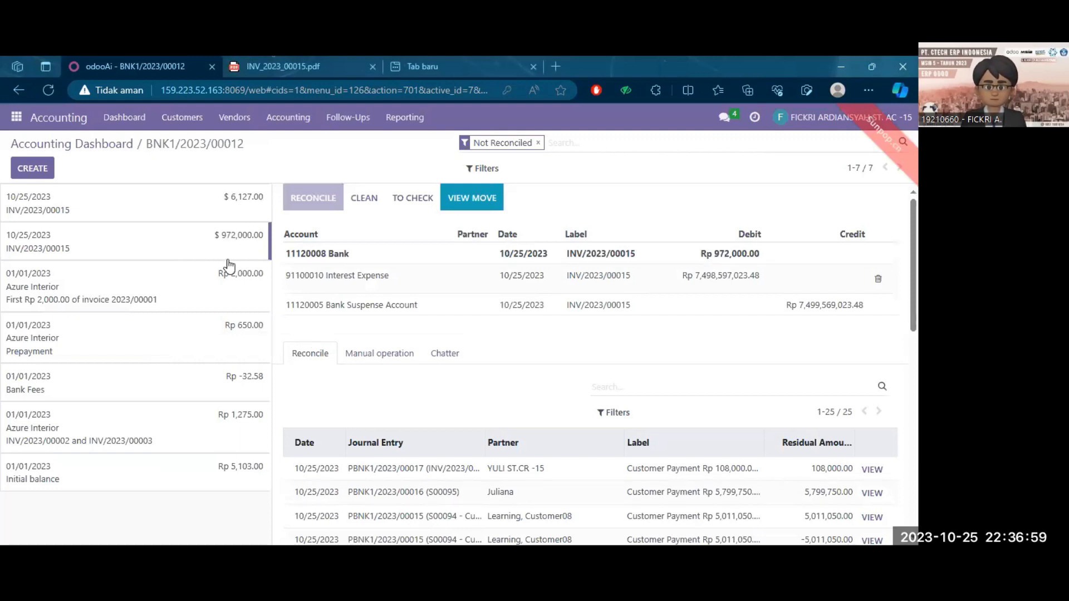
Step: Compare the reconciliation entries of the two INV/2023/00015 bank statement lines
click(163, 219)
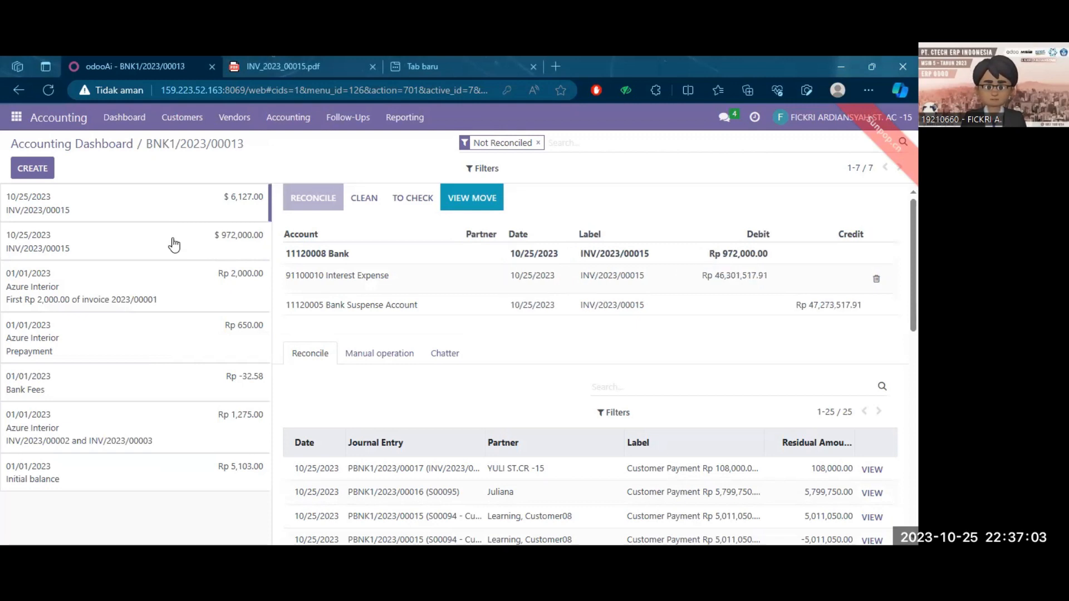
click(174, 245)
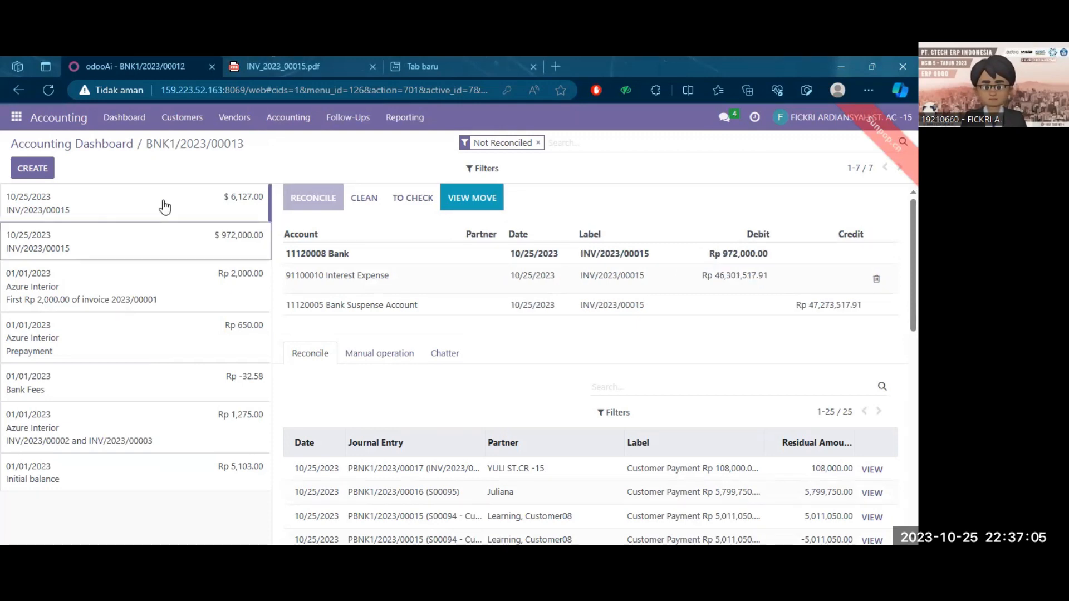
click(164, 207)
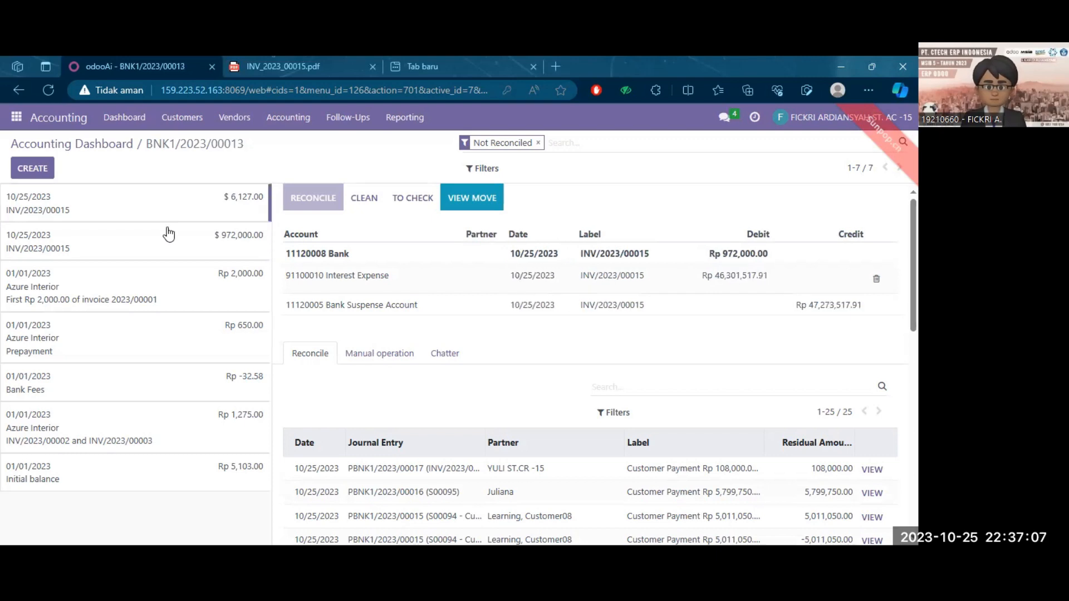
click(169, 234)
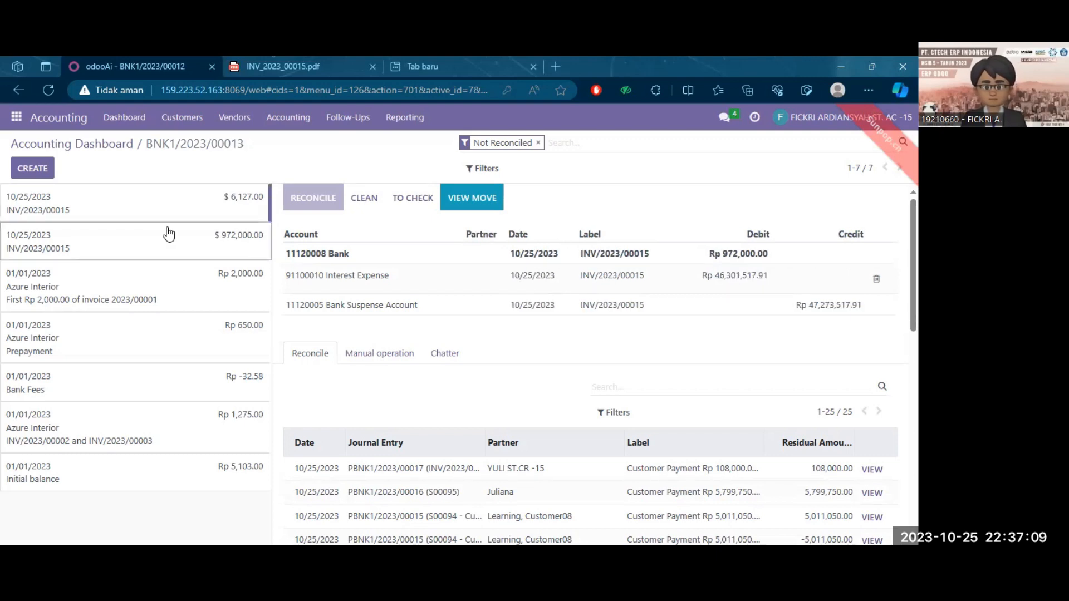
click(170, 211)
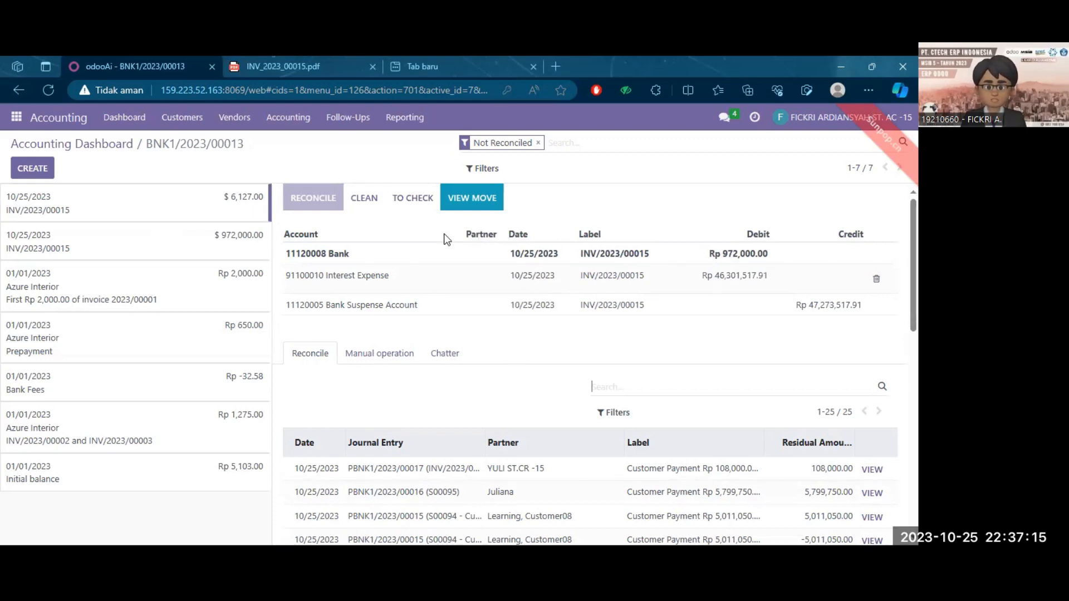
Step: Flag the newest INV/2023/00015 statement line as to check, review its chatter and manual operation details, and set it as checked
click(413, 200)
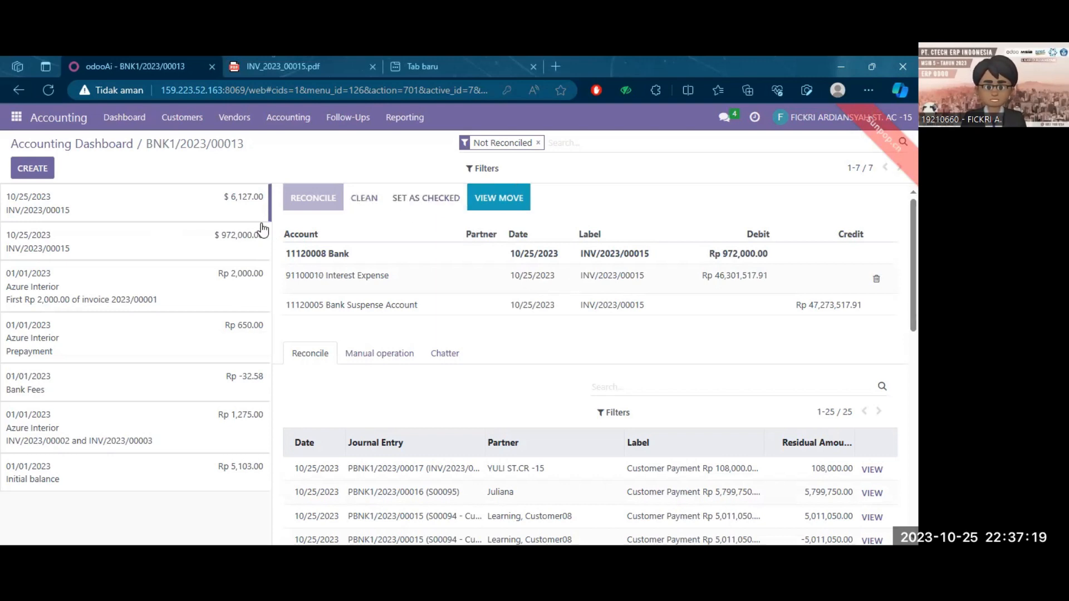
click(370, 356)
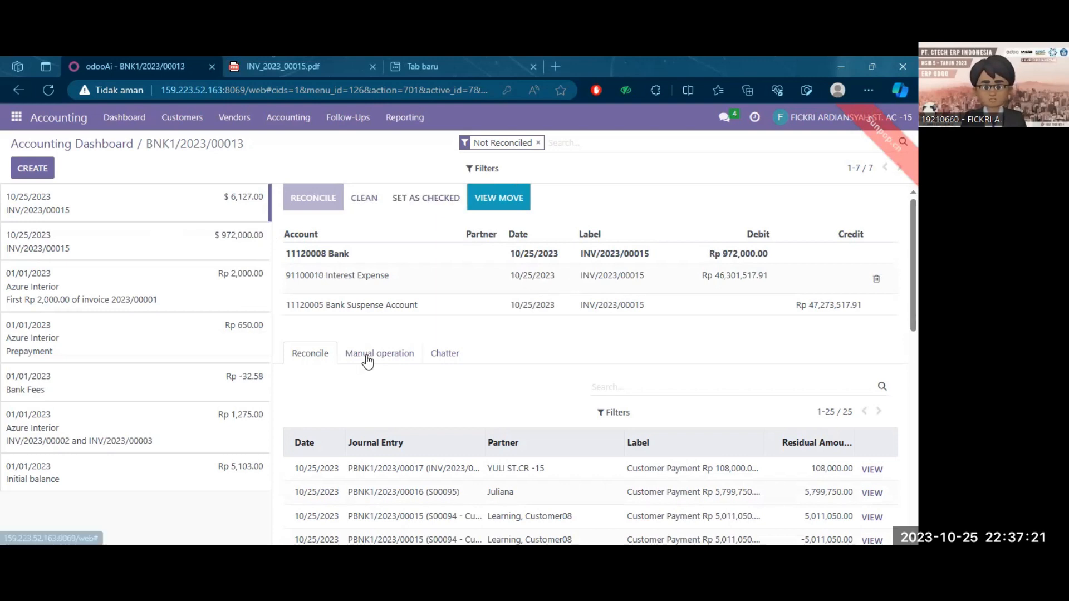
click(449, 359)
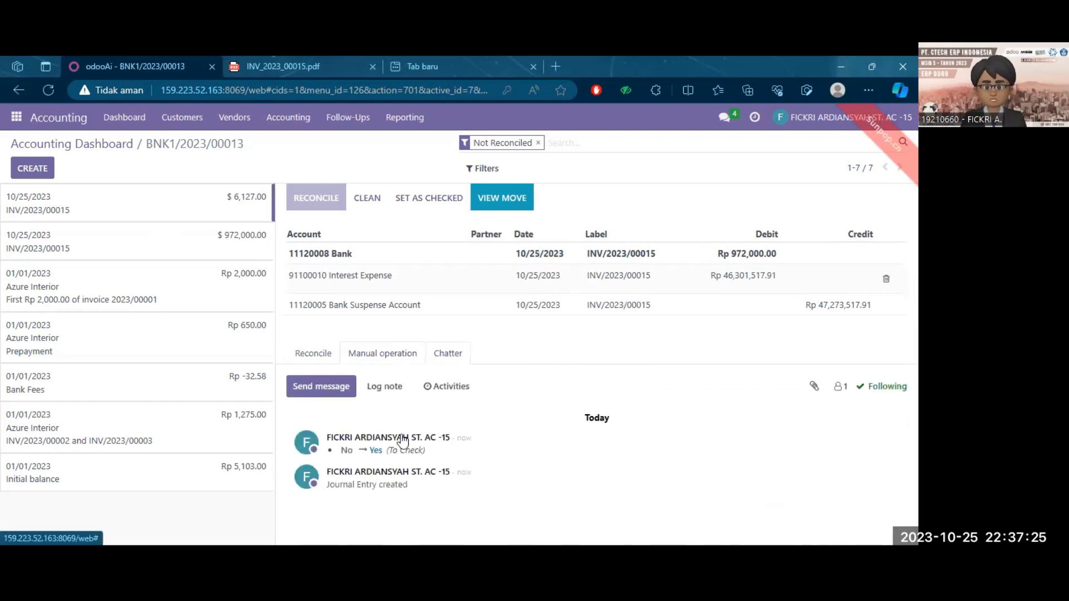
click(372, 358)
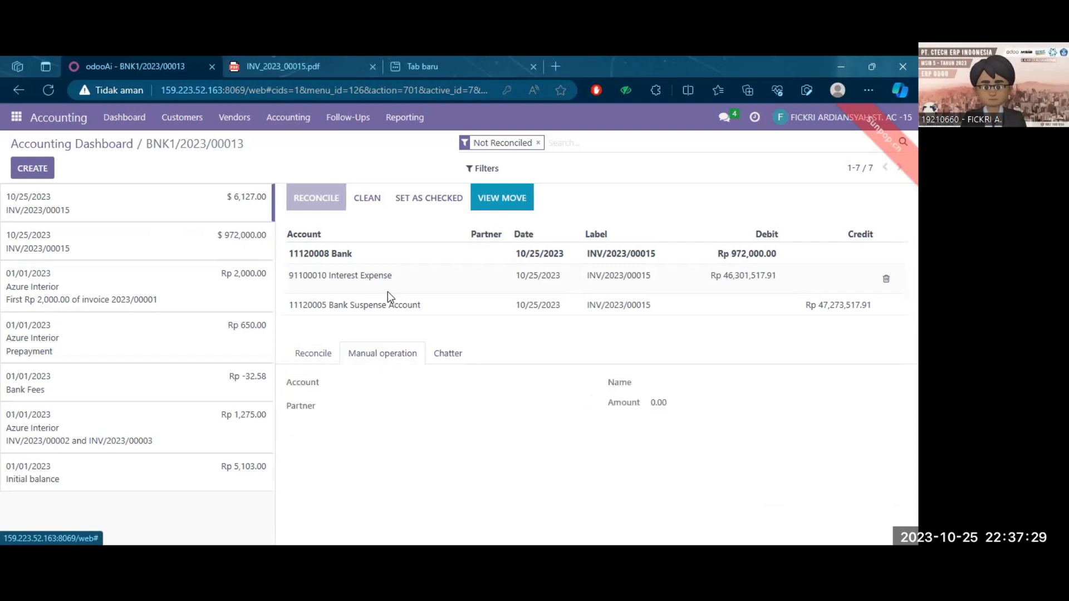
click(437, 200)
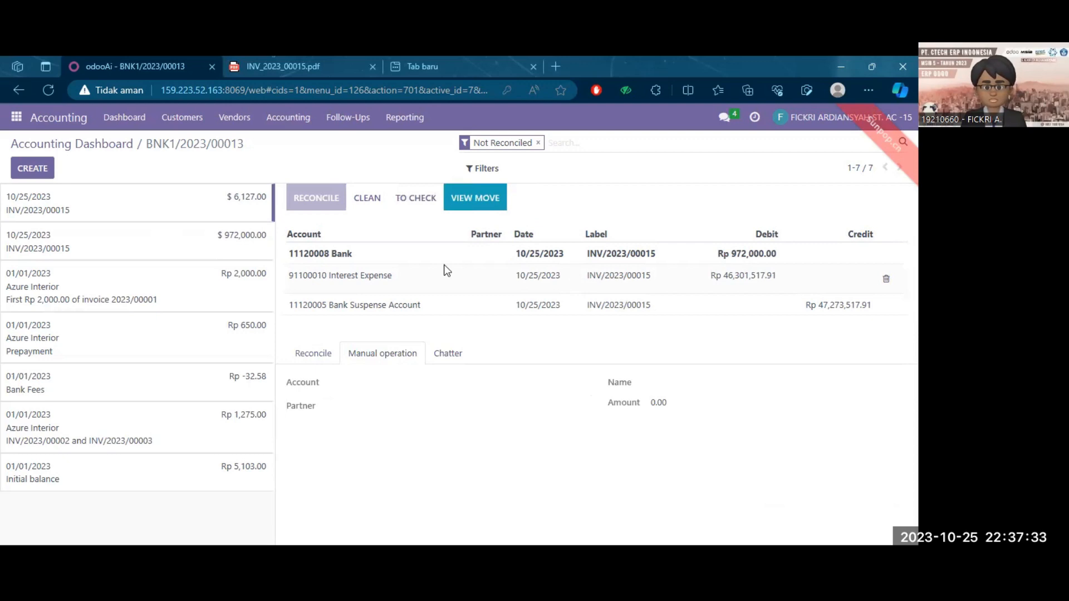
Step: Open the newest statement line's accounting move and examine its journal items and message history
click(478, 205)
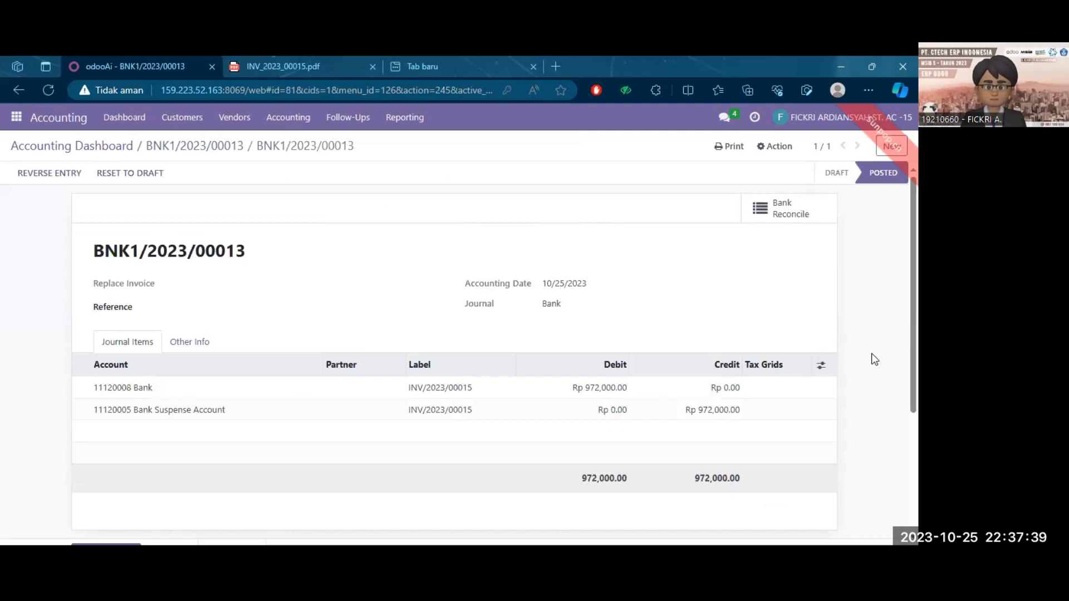
scroll(454, 346, down, 4)
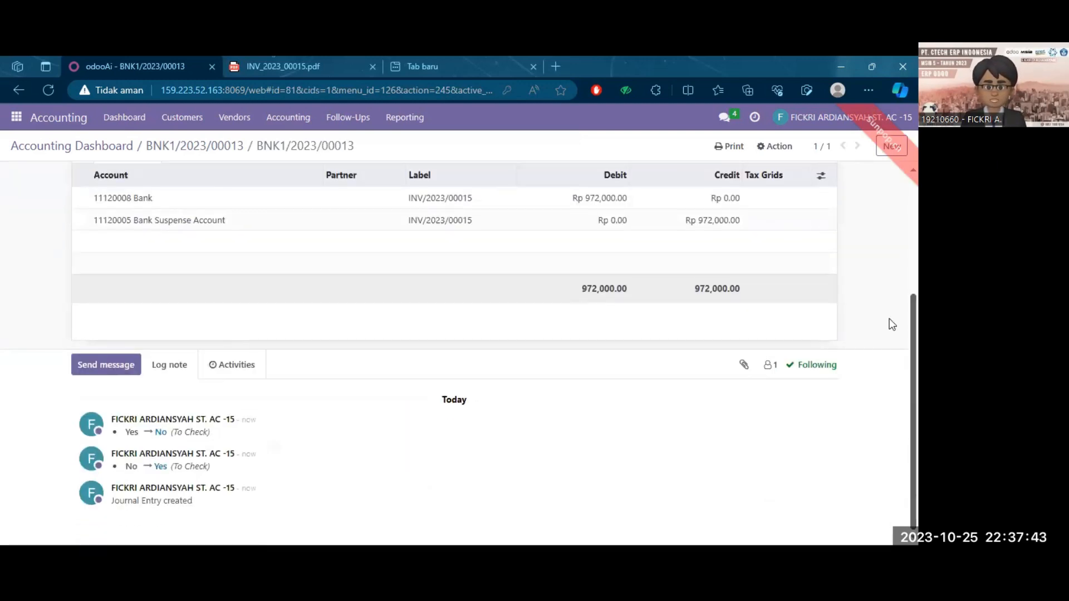
scroll(890, 318, up, 4)
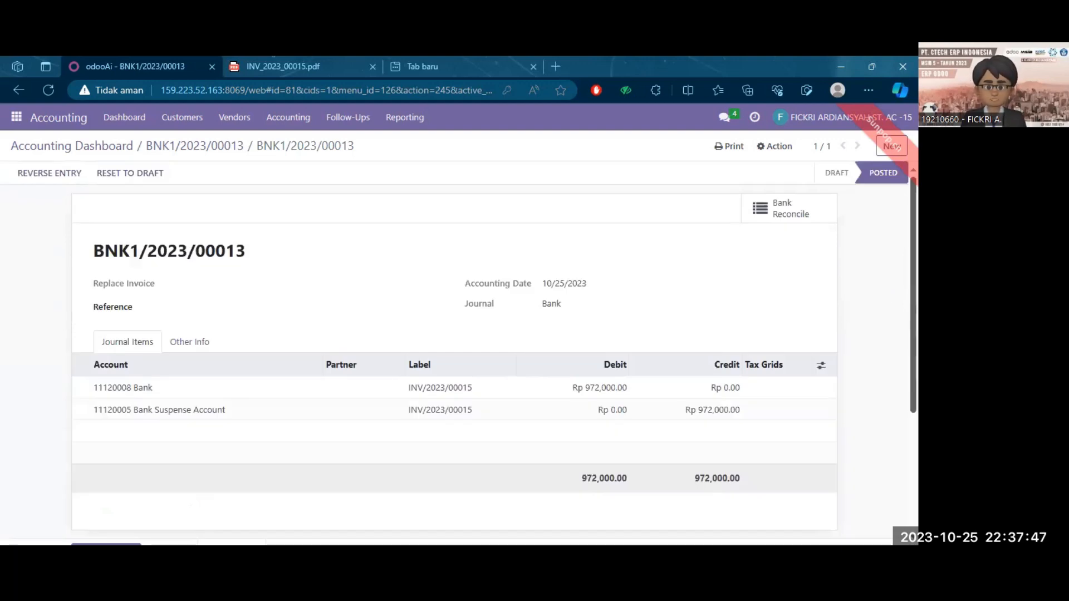
scroll(883, 305, down, 3)
scroll(883, 305, up, 3)
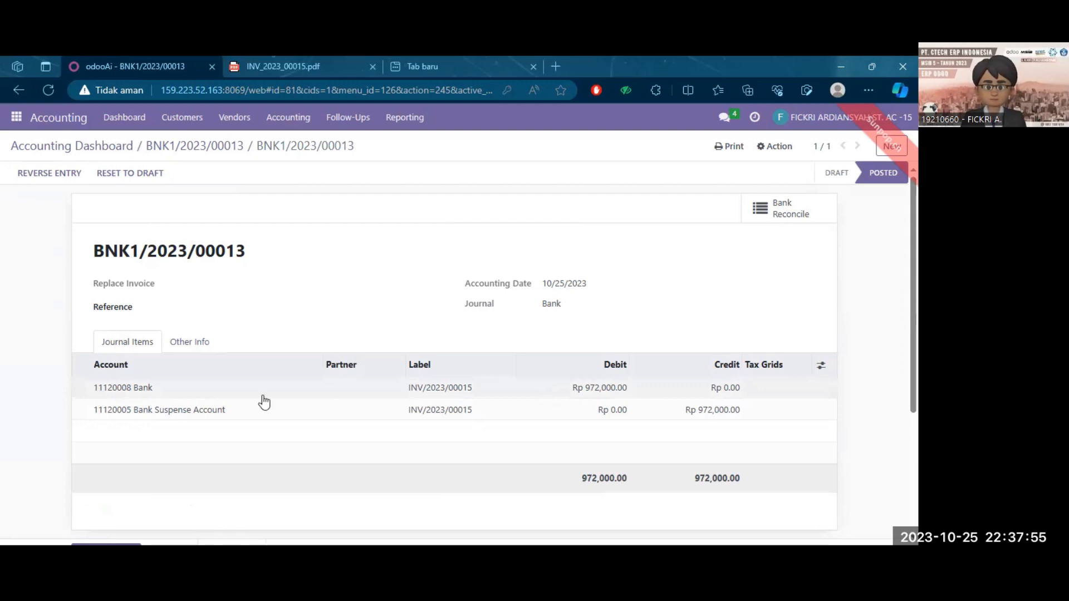
click(211, 348)
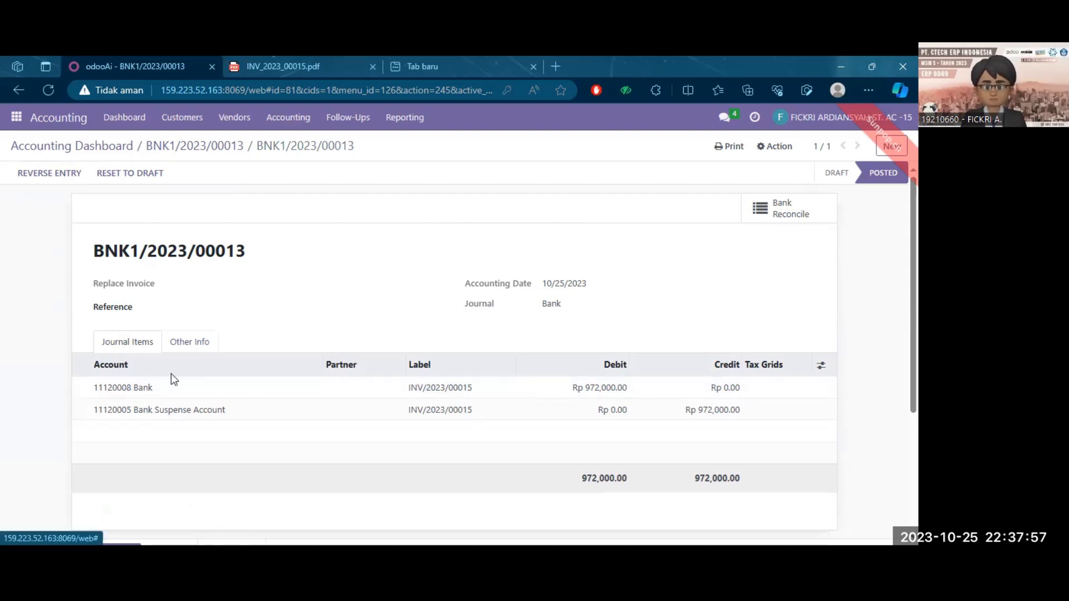
click(141, 349)
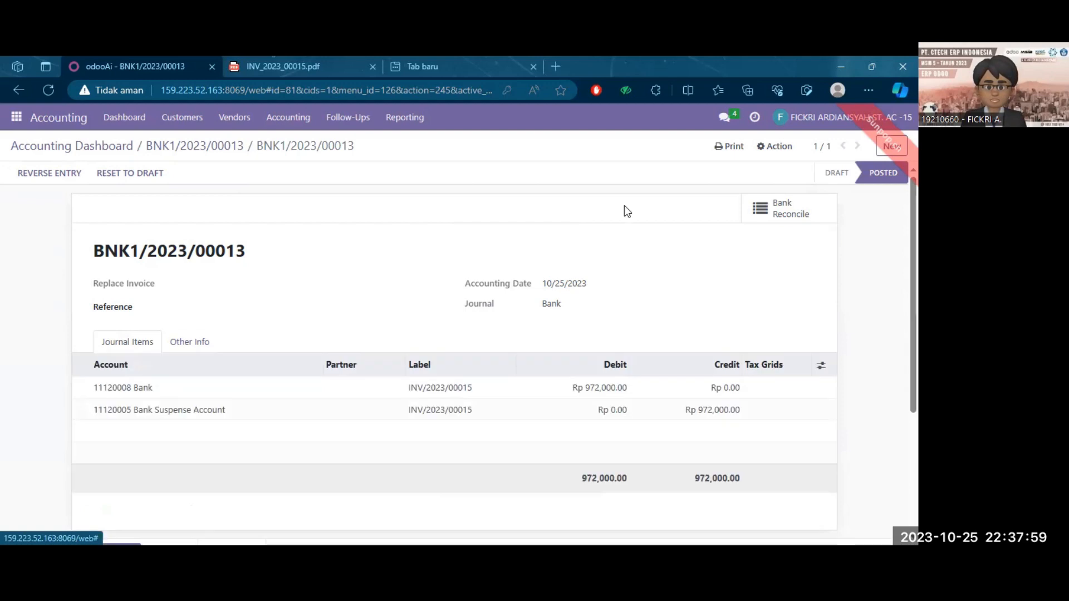
Step: Open the print options for the bank journal entry
click(733, 147)
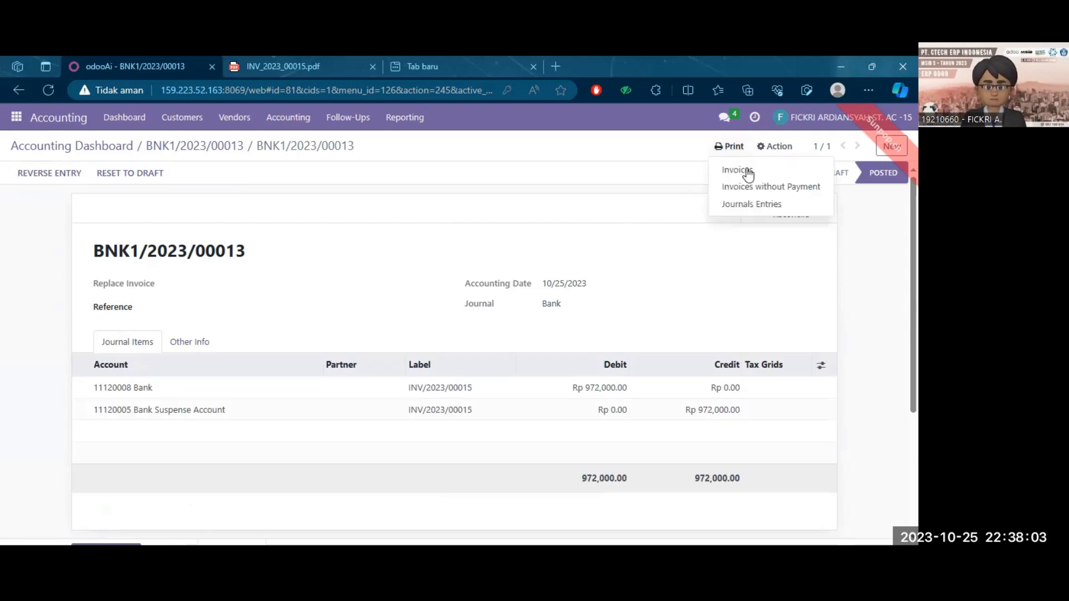